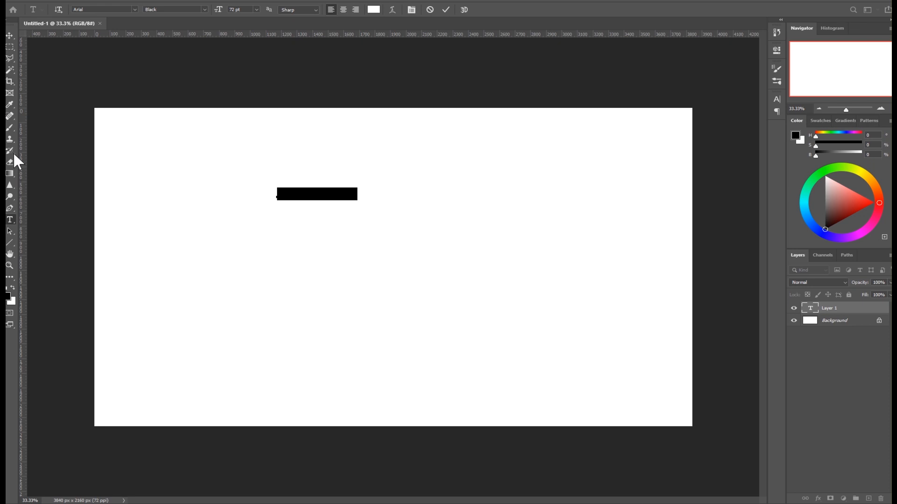
Step: Switch to the Brush tool, leaving text editing, and view the Mapping settings in Wacom Tablet Properties
click(9, 129)
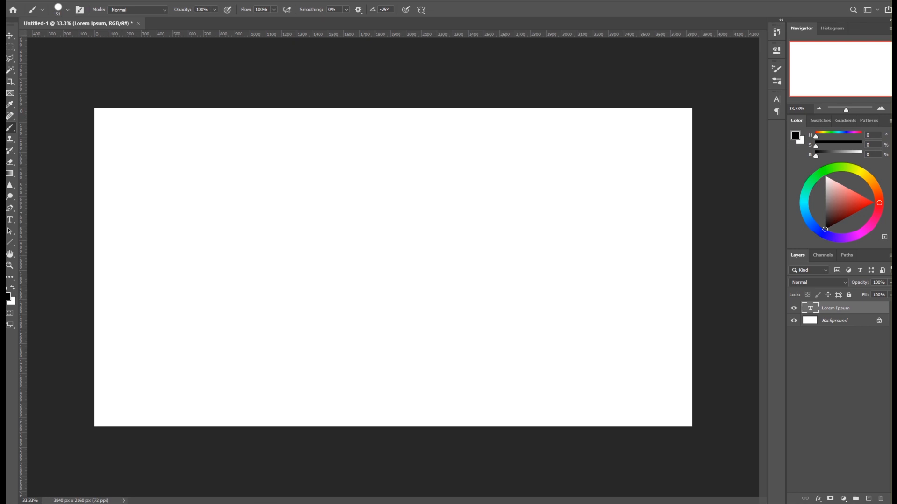
drag(893, 9, 765, 127)
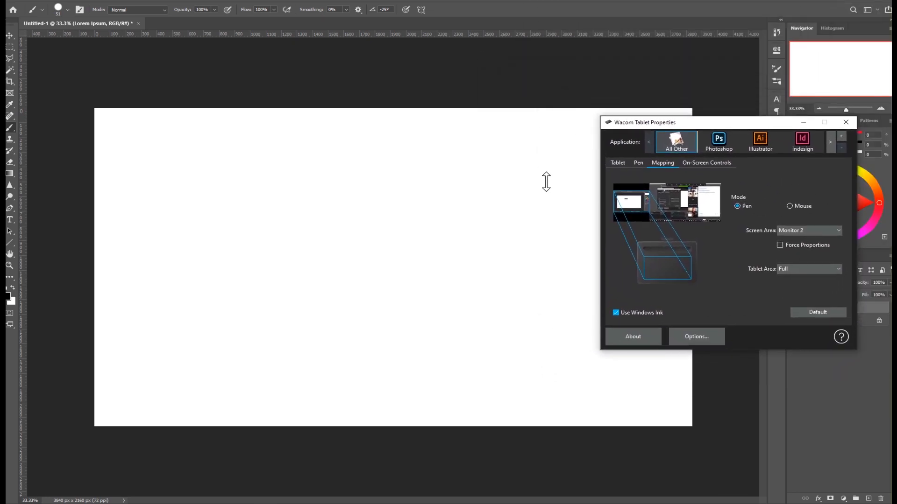
drag(694, 124, 693, 132)
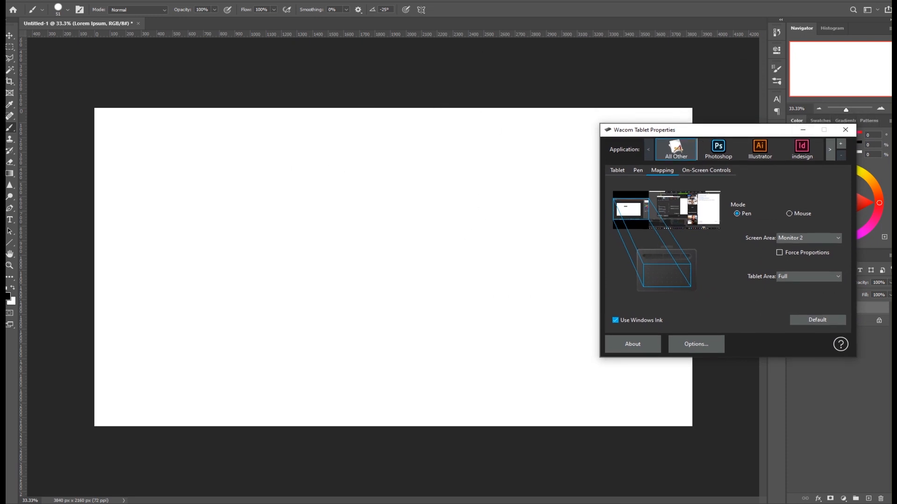
click(357, 1)
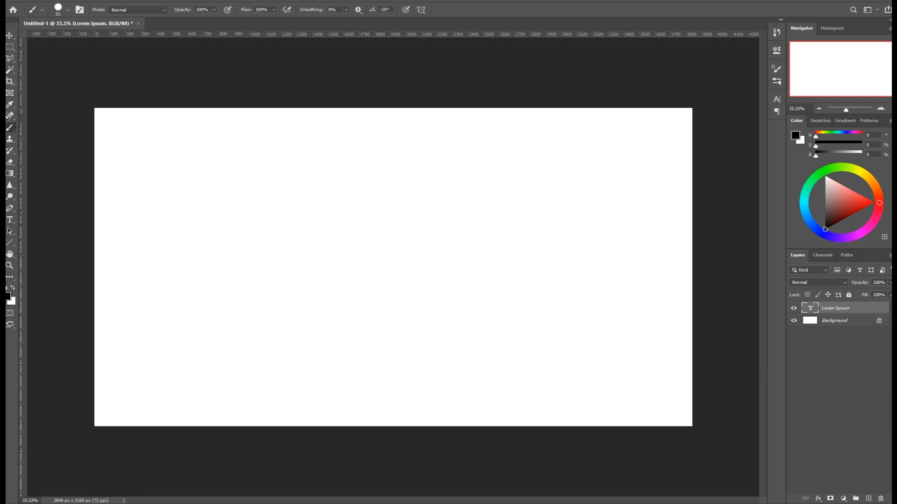
Step: Delete the "Lorem Ipsum" text layer without rasterizing it
click(189, 167)
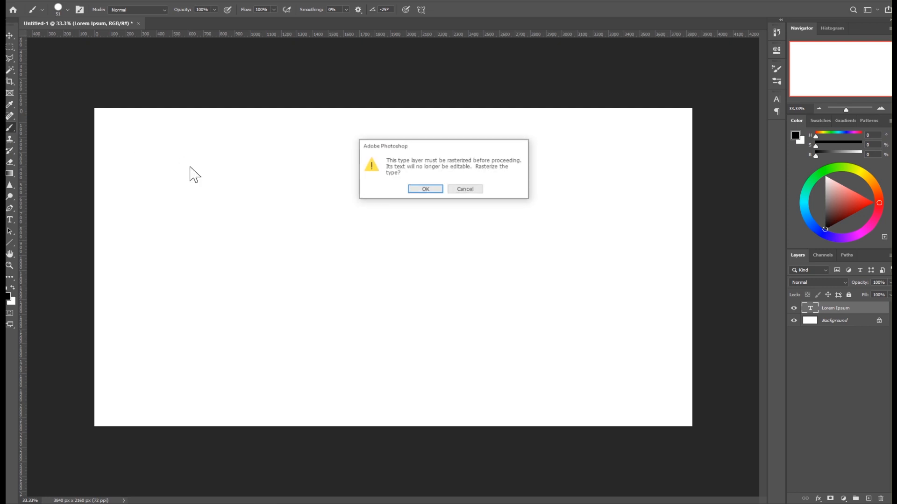
click(464, 190)
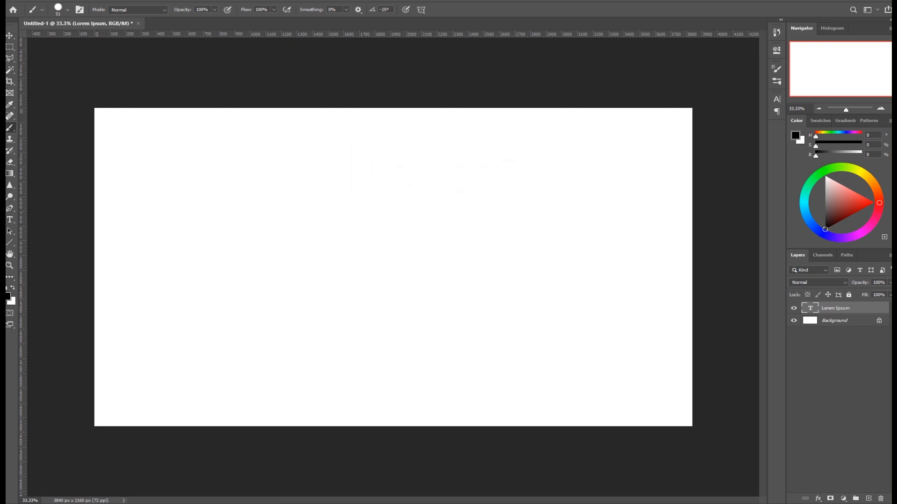
click(880, 499)
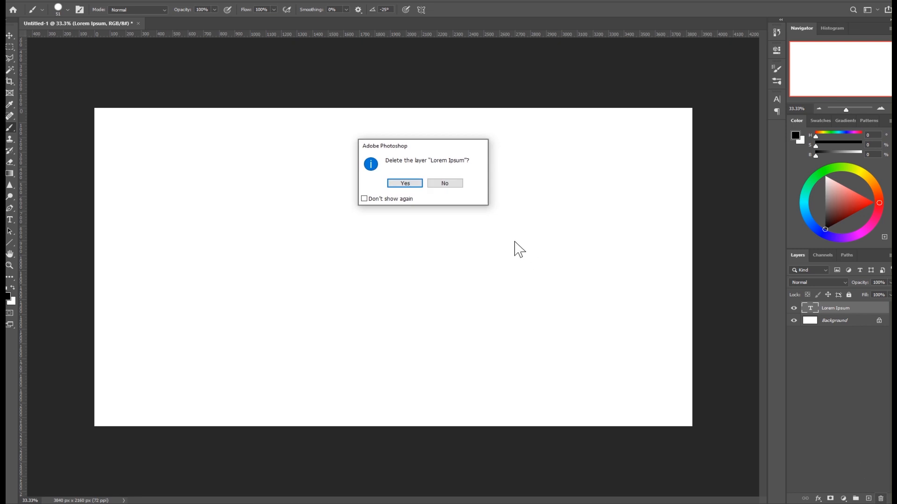
click(405, 184)
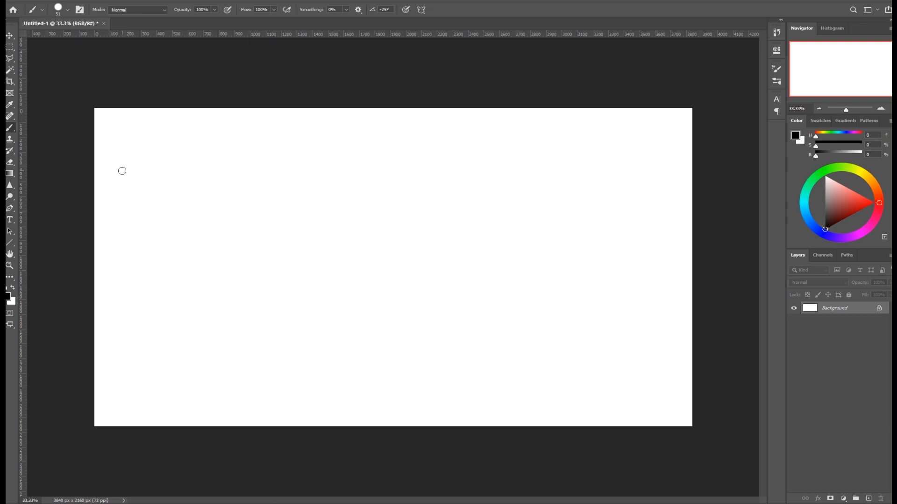
Step: Paint four wavy black lines, one below the other, in the upper-left area of the canvas
drag(149, 150, 286, 157)
drag(156, 175, 288, 178)
drag(164, 198, 302, 209)
drag(160, 239, 295, 241)
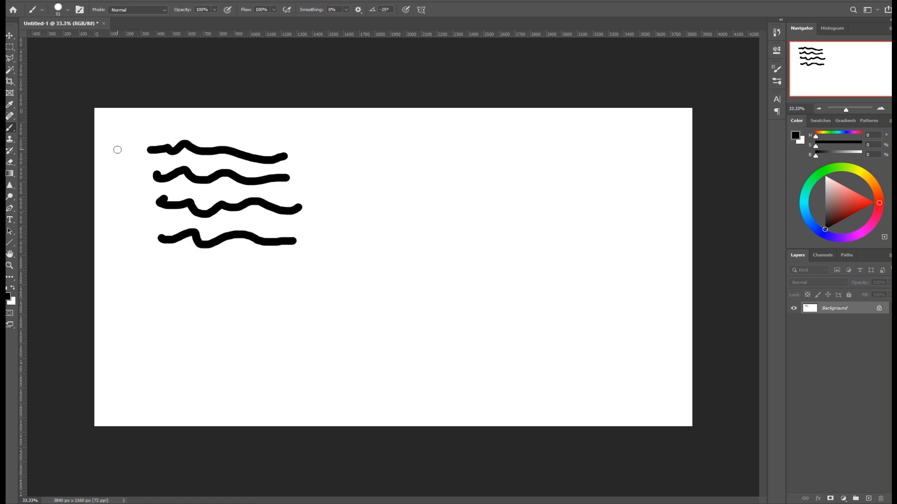
Step: Handwrite the numbers 1 to 4 before the four wavy lines and 0 to 3 after them
mouse_move(112, 151)
mouse_down()
mouse_move(125, 151)
mouse_move(126, 182)
mouse_move(138, 190)
mouse_move(123, 209)
mouse_move(128, 221)
mouse_move(115, 224)
mouse_move(118, 250)
mouse_move(134, 246)
mouse_move(134, 266)
mouse_up()
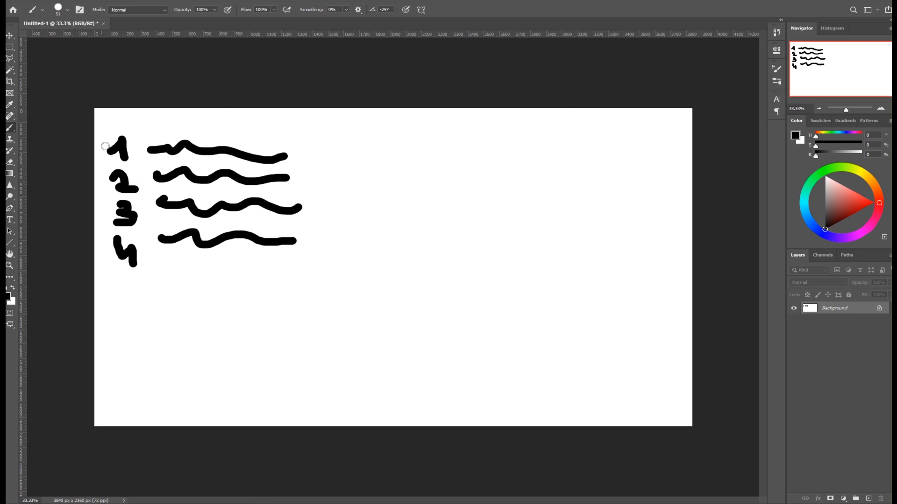
mouse_move(310, 140)
mouse_down()
mouse_move(302, 150)
mouse_move(316, 142)
mouse_up()
drag(312, 170, 318, 186)
mouse_move(312, 206)
mouse_down()
mouse_move(343, 226)
mouse_move(332, 265)
mouse_up()
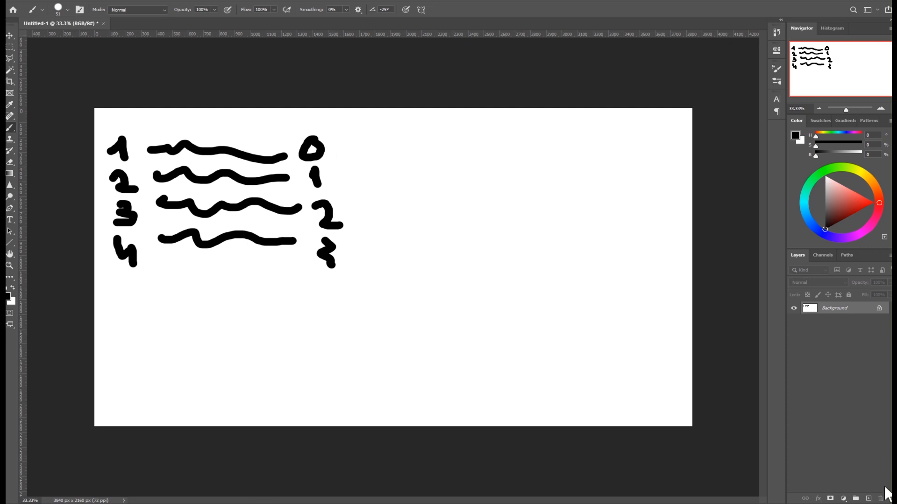
Step: Add a new layer, cover the numbered list with white using a 139 px brush, and return the foreground colour to black
click(869, 499)
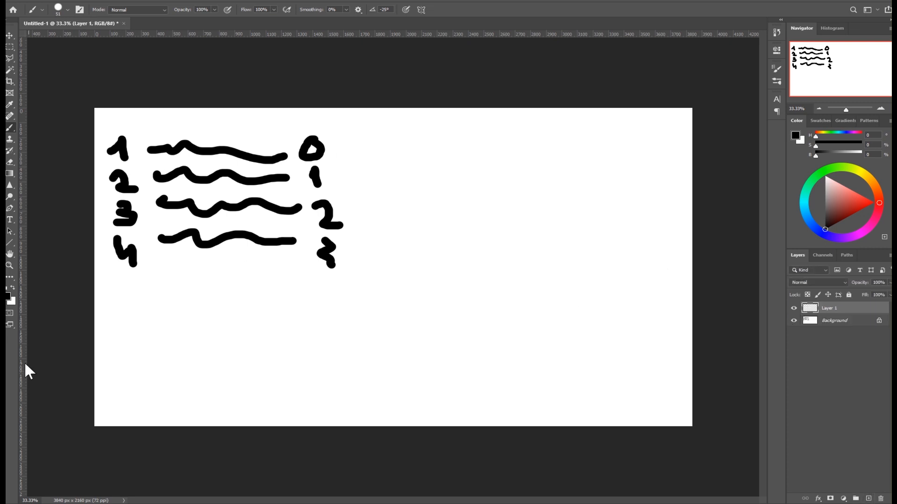
click(12, 289)
mouse_move(108, 274)
mouse_down()
mouse_move(104, 226)
mouse_move(130, 215)
mouse_up()
drag(201, 149, 111, 148)
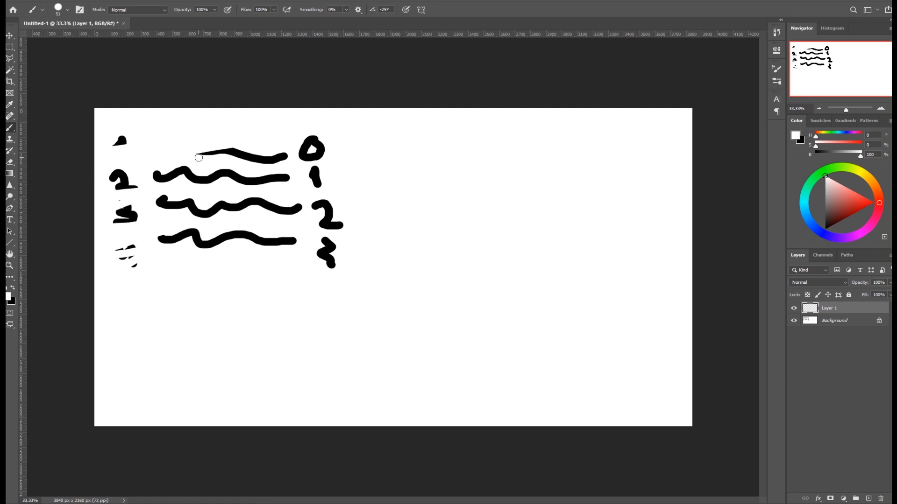
click(68, 10)
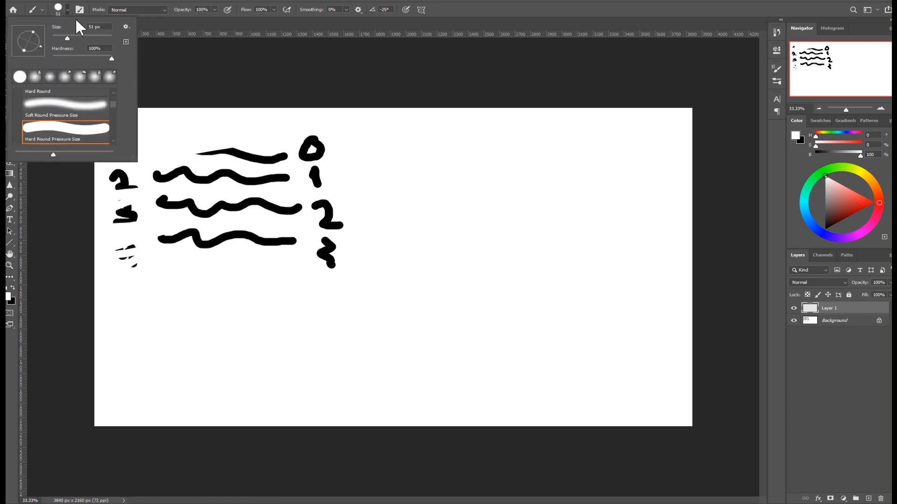
drag(85, 36, 88, 36)
mouse_move(373, 156)
mouse_down()
mouse_move(334, 144)
mouse_move(206, 148)
mouse_move(351, 173)
mouse_move(367, 220)
mouse_move(248, 264)
mouse_move(232, 209)
mouse_move(212, 231)
mouse_move(170, 215)
mouse_move(117, 128)
mouse_move(158, 166)
mouse_move(175, 245)
mouse_move(205, 247)
mouse_up()
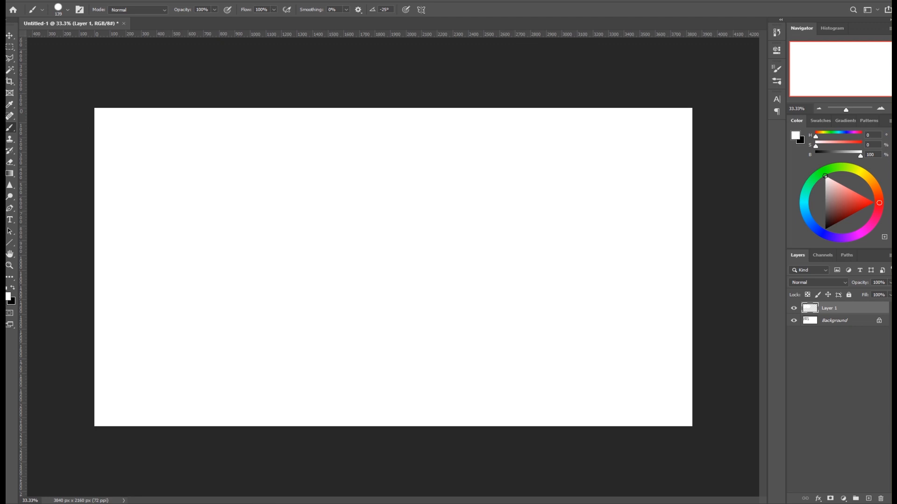
click(12, 287)
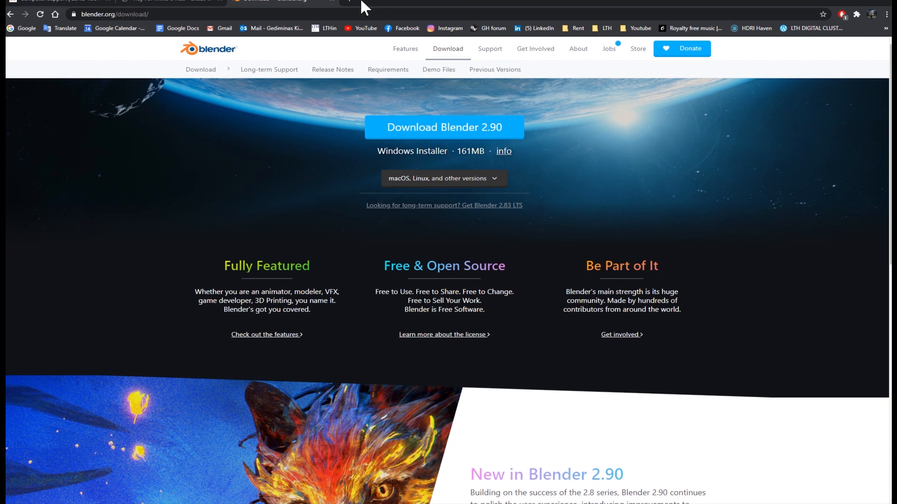
Step: Search Google Images for "container" in the browser
click(337, 14)
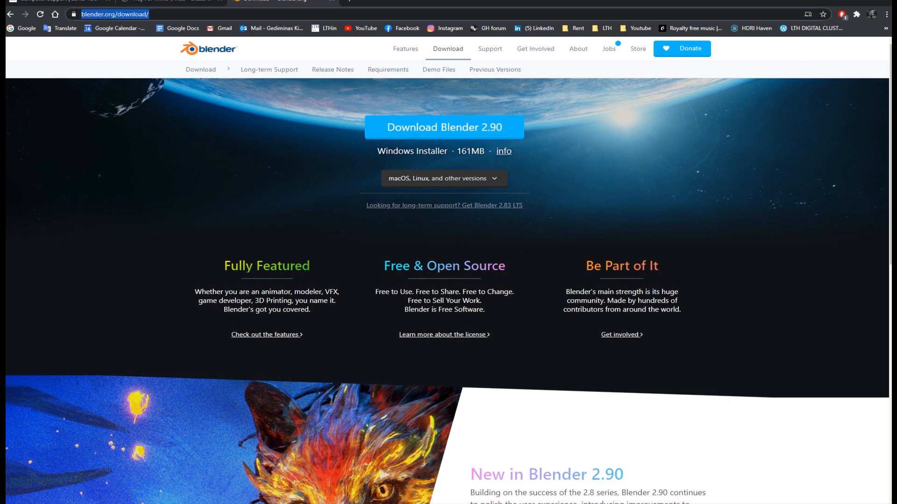
text(container)
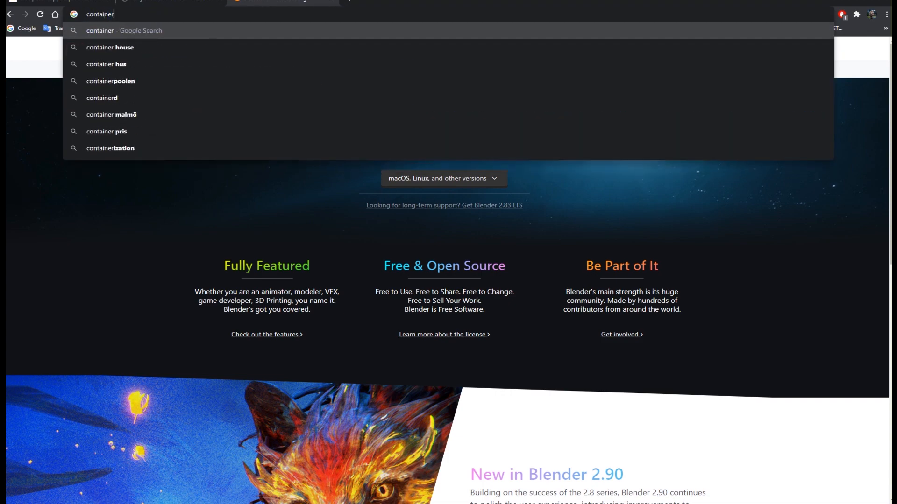
key(Return)
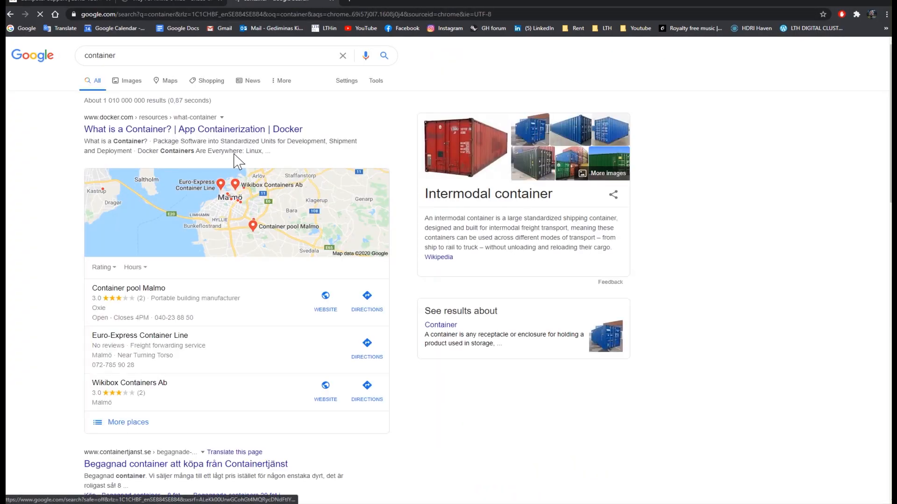
click(133, 82)
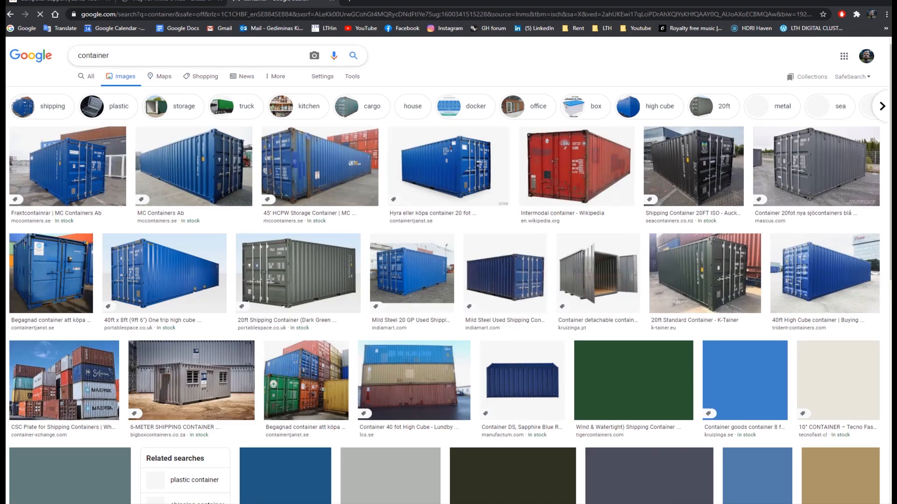
Step: Search Google Images for "bucket" and copy the picture of the grey 13 L bucket
drag(123, 55, 39, 56)
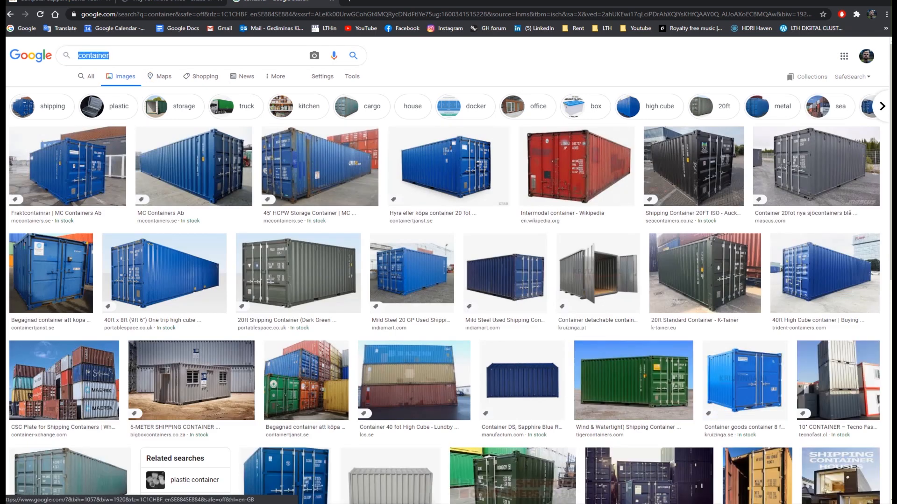
text(bucket)
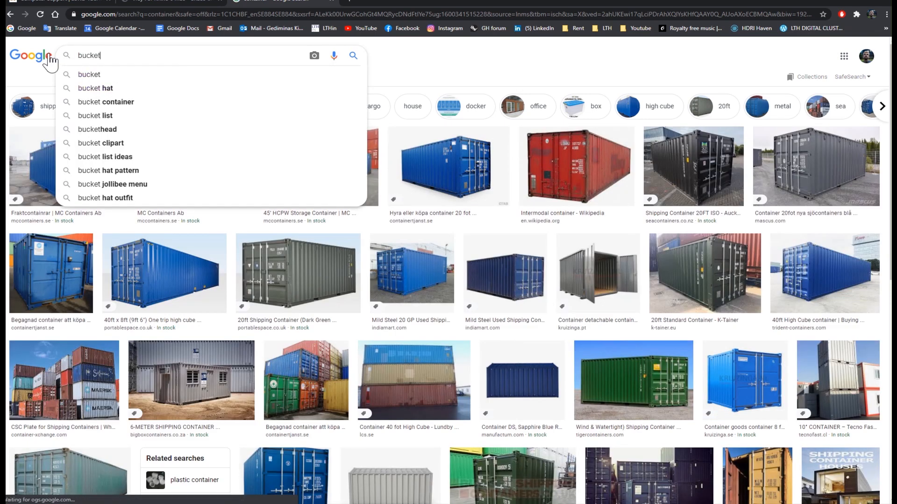
key(Return)
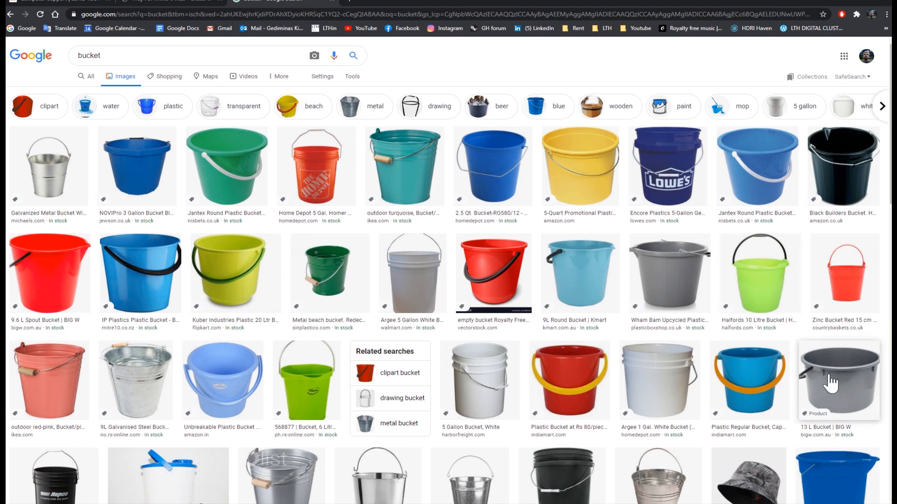
click(857, 378)
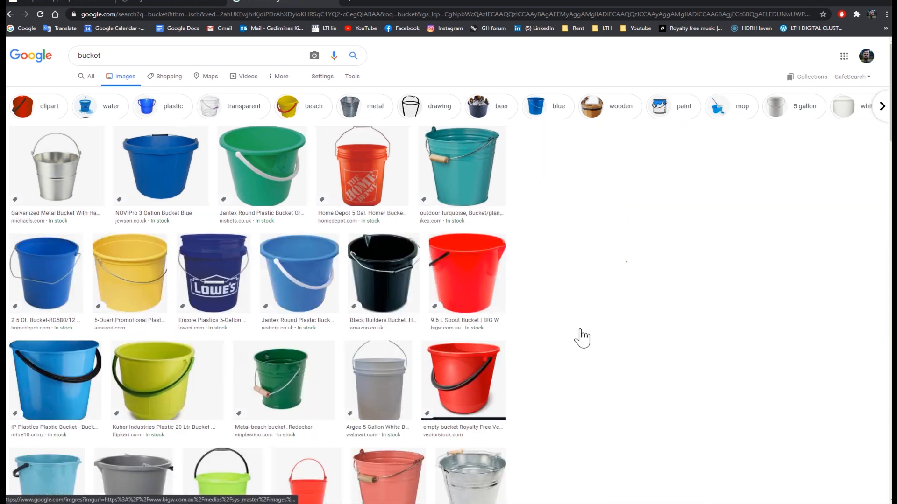
right_click(653, 172)
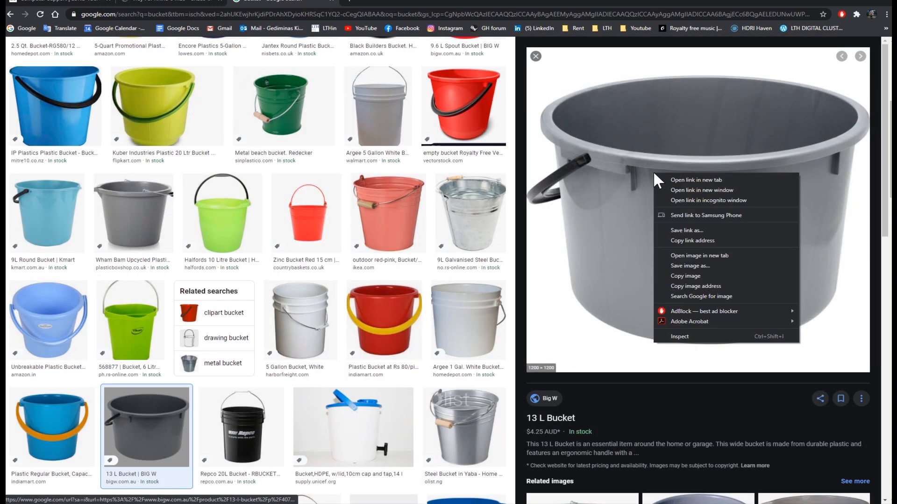
click(693, 275)
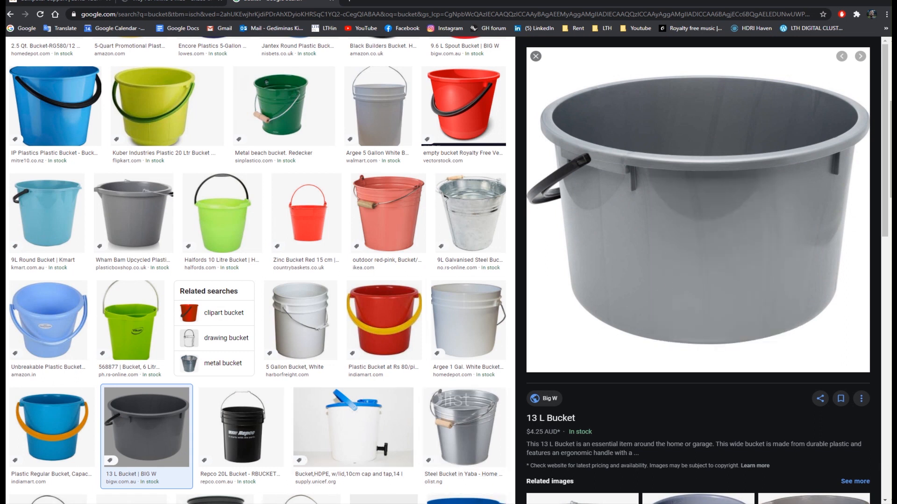
Step: Switch to Photoshop, paste the copied bucket picture and move it to the upper-left area of the canvas
key(alt+Tab)
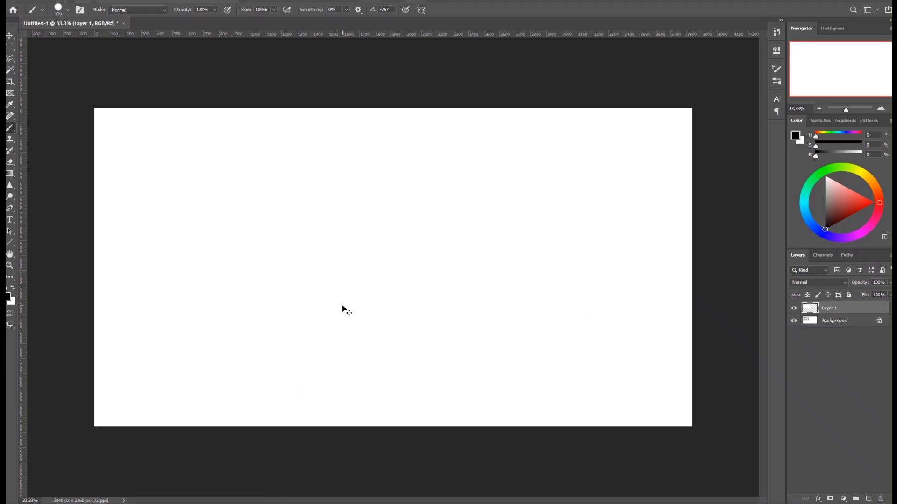
key(ctrl+v)
ctrl+drag(375, 276, 227, 224)
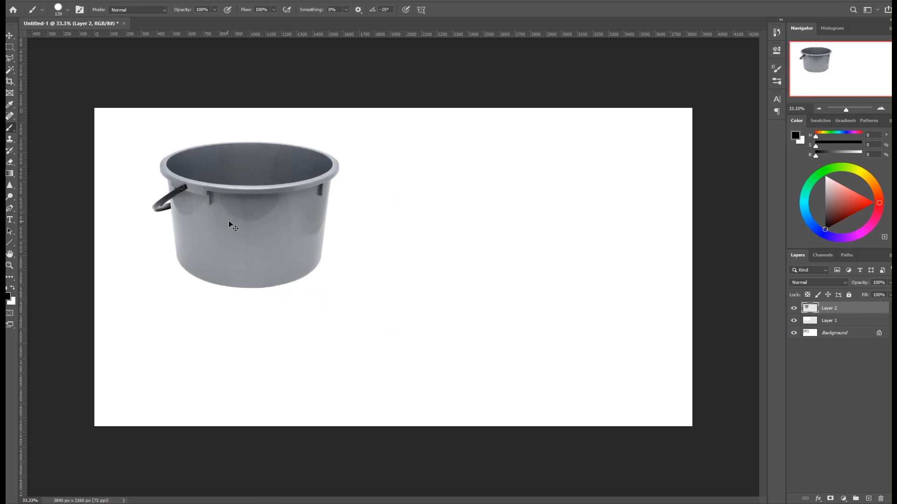
Step: Scale the bucket down and place it near the left edge of the canvas at mid-height
key(ctrl+t)
drag(172, 283, 214, 225)
mouse_move(276, 214)
mouse_down()
mouse_move(245, 213)
mouse_move(210, 258)
mouse_move(199, 257)
mouse_move(198, 307)
mouse_up()
key(Return)
key(b)
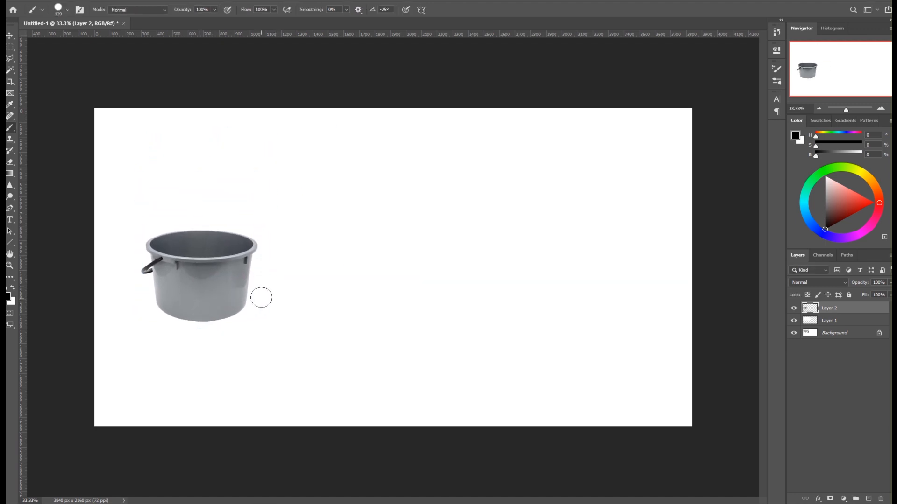
Step: Add two copies of the small bucket on their own layers, forming a row of three across the canvas
key(ctrl+shift+alt+n)
key(ctrl+v)
mouse_move(386, 284)
ctrl+mouse_down()
mouse_move(364, 296)
mouse_move(593, 298)
mouse_move(574, 305)
ctrl+mouse_up()
key(ctrl+v)
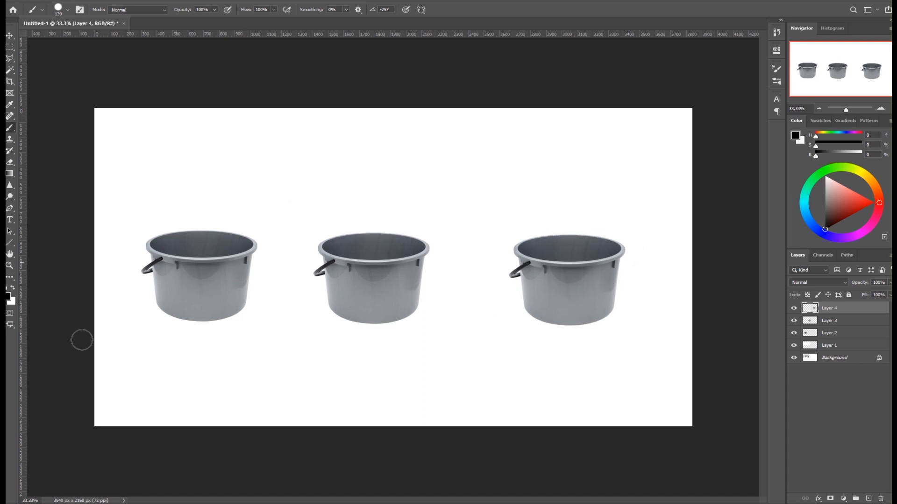
Step: Switch to the browser and search Google Images for "duck"
click(89, 503)
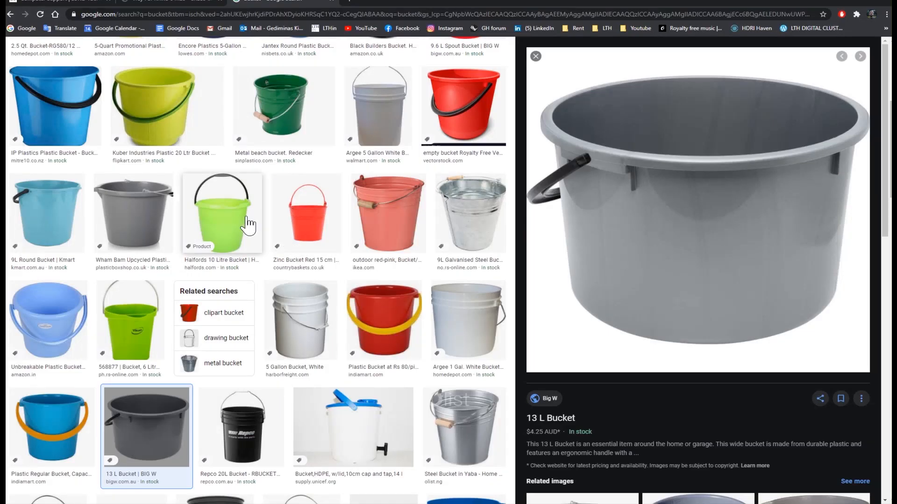
scroll(244, 221, up, 6)
drag(136, 56, 7, 86)
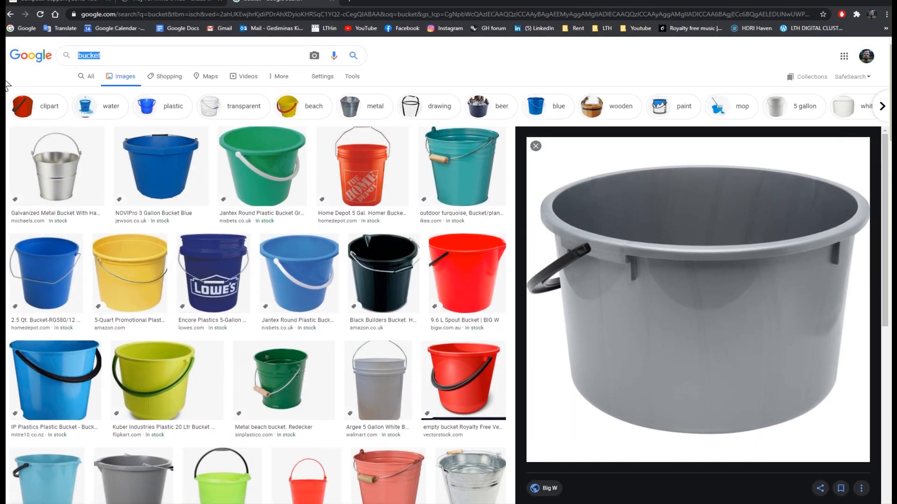
text(duck)
key(Return)
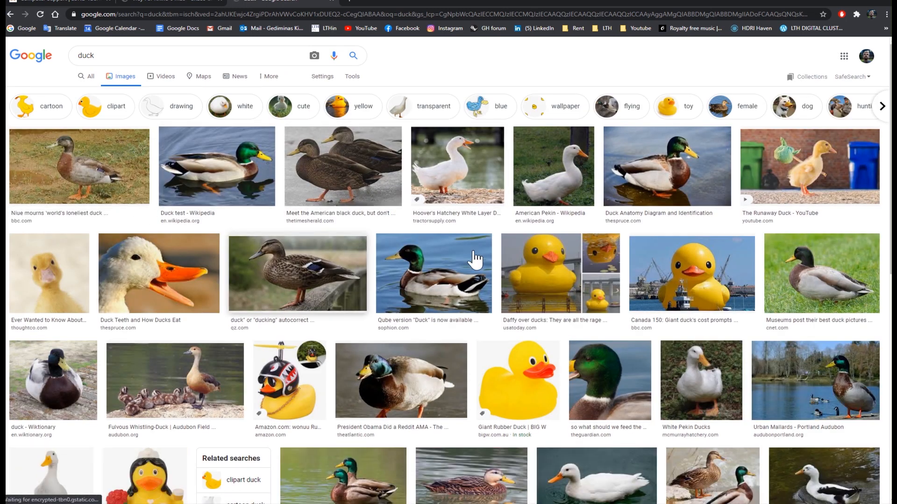
Step: Find the yellow Munchkin White Hot Safety Bath Ducky among the image results and copy its picture
scroll(201, 279, down, 5)
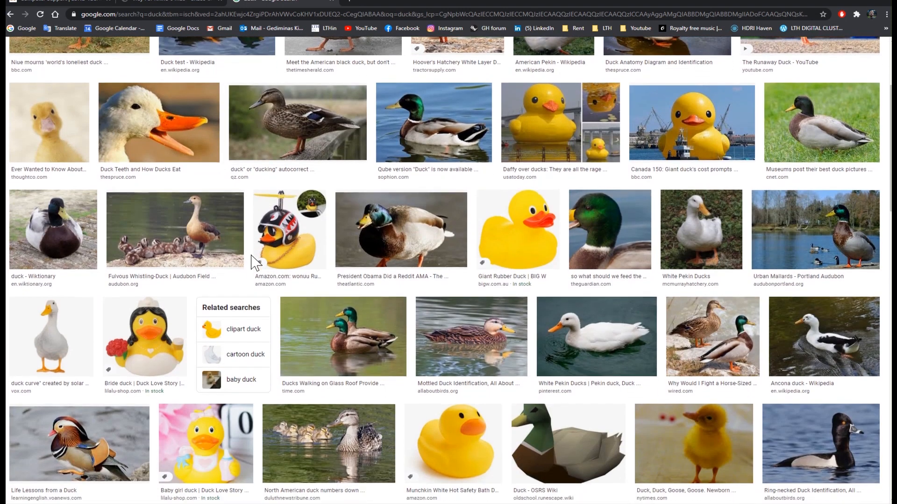
click(451, 376)
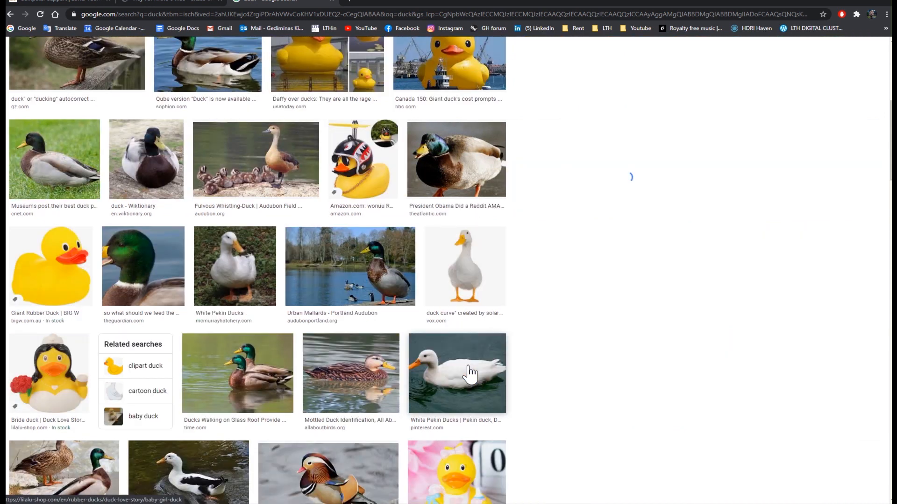
right_click(697, 121)
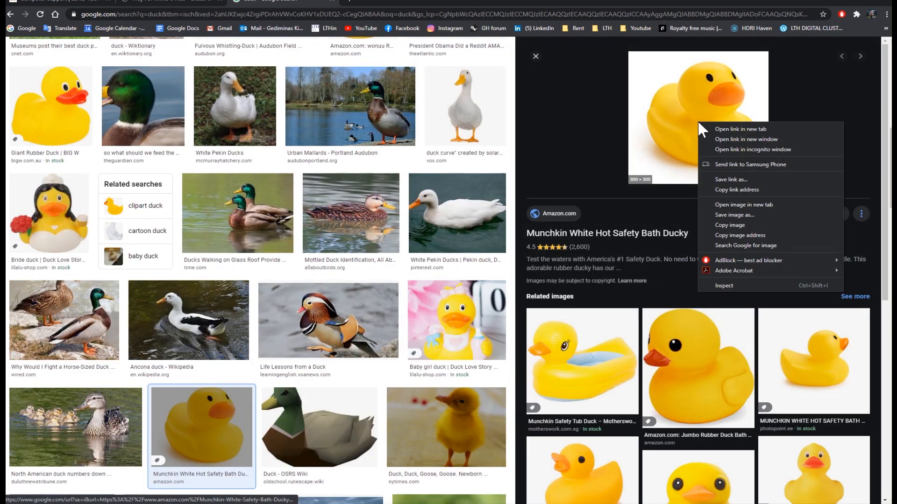
click(719, 225)
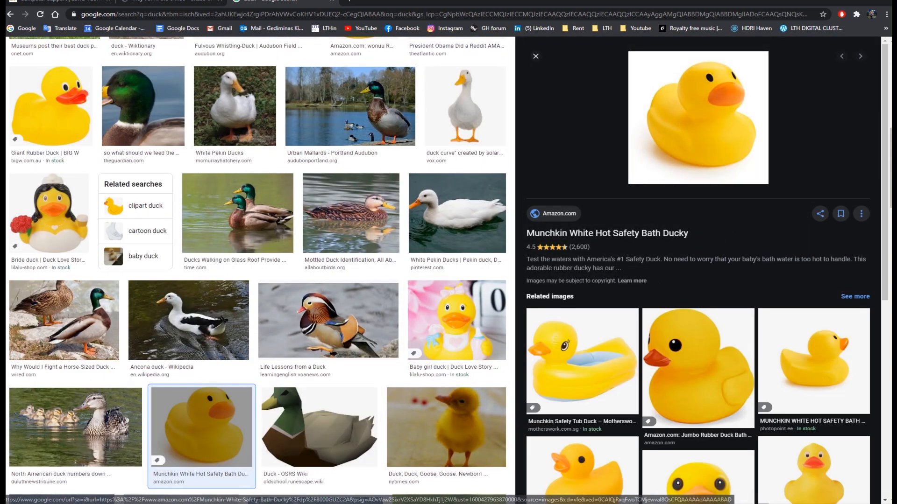
Step: Switch to Photoshop, paste the duck, set its layer blending to Multiply and place it at the left rim of the first bucket
click(262, 503)
key(ctrl+v)
ctrl+drag(386, 285, 195, 236)
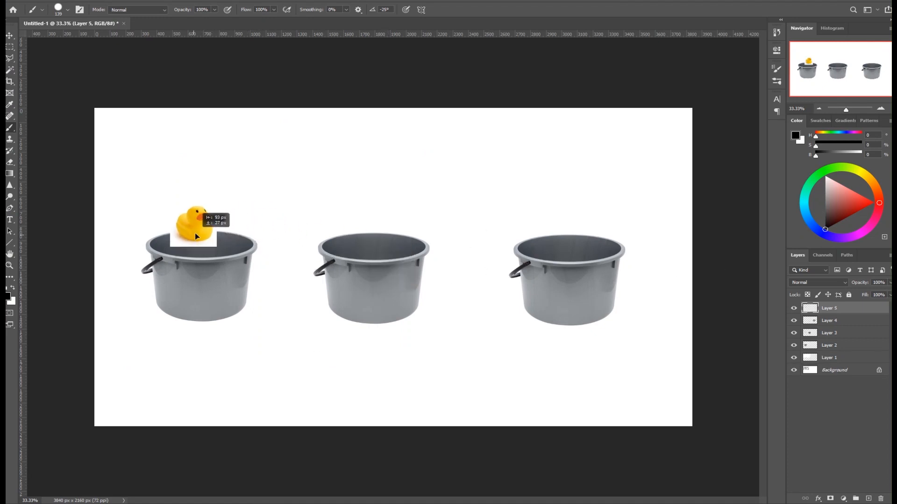
click(817, 282)
click(808, 317)
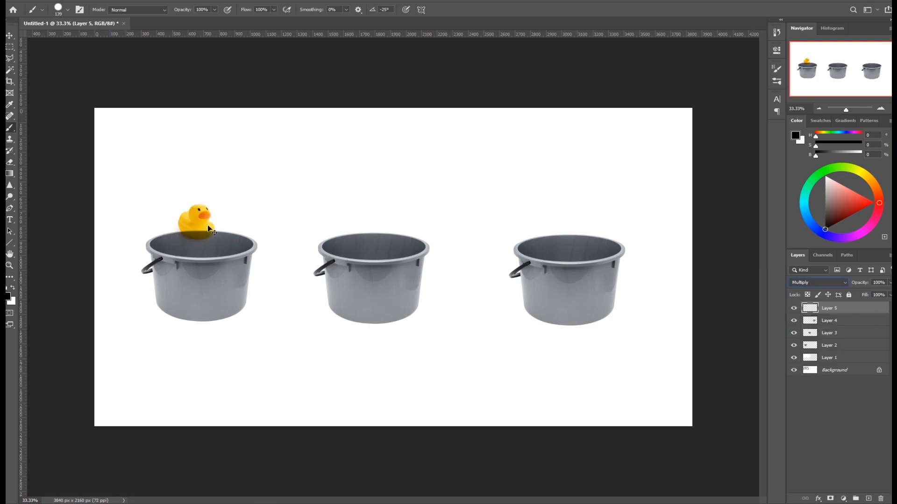
ctrl+drag(175, 227, 175, 226)
Step: Duplicate the duck layer twice and place the copies side by side, making a row of three ducks in the first bucket
drag(838, 310, 868, 496)
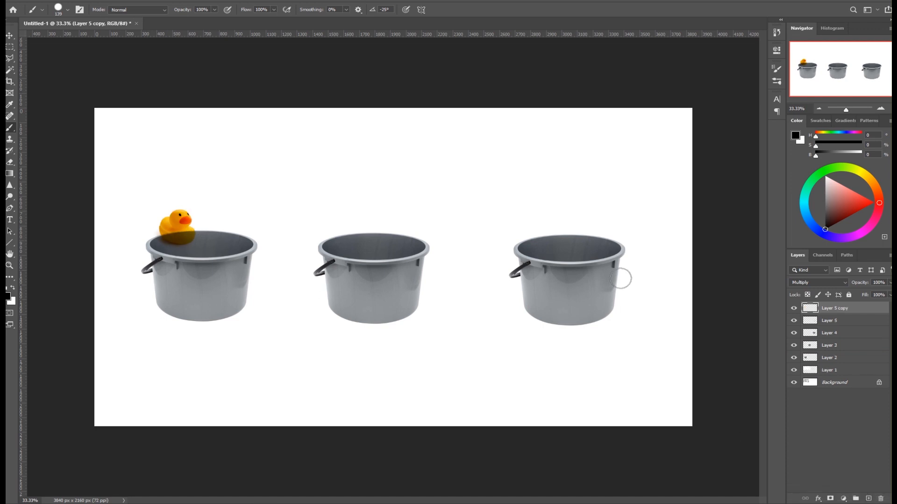
ctrl+drag(169, 227, 199, 226)
drag(842, 310, 868, 498)
ctrl+drag(208, 234, 241, 233)
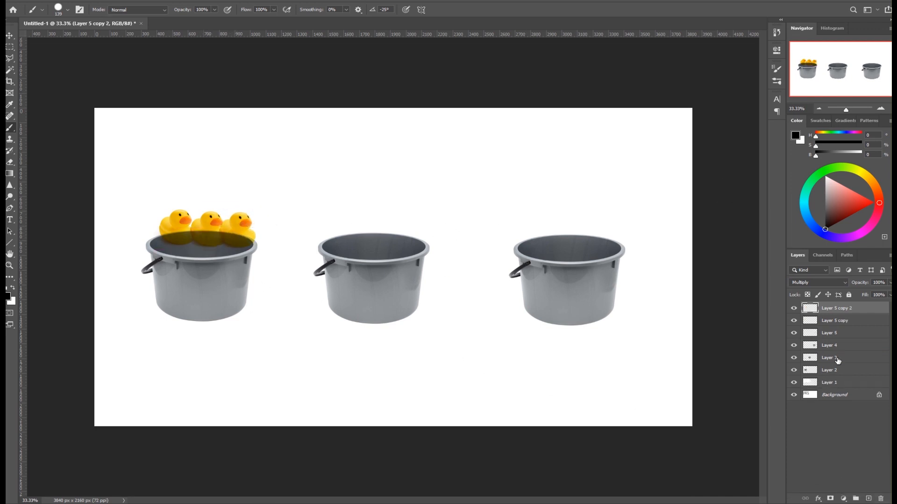
Step: Merge the three separate duck layers into one layer
shift+click(838, 331)
right_click(839, 312)
click(736, 398)
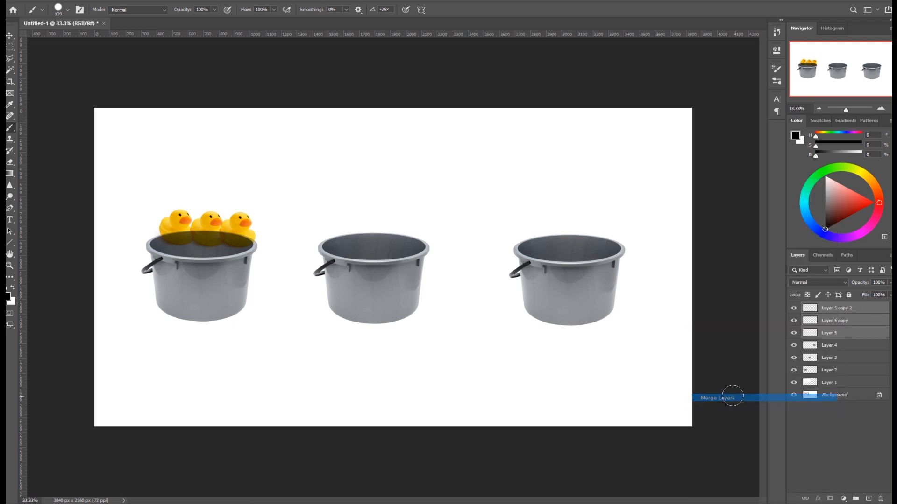
Step: Duplicate the merged row of ducks twice and place one copy over the second bucket and one over the third
drag(844, 310, 868, 499)
ctrl+drag(238, 239, 402, 245)
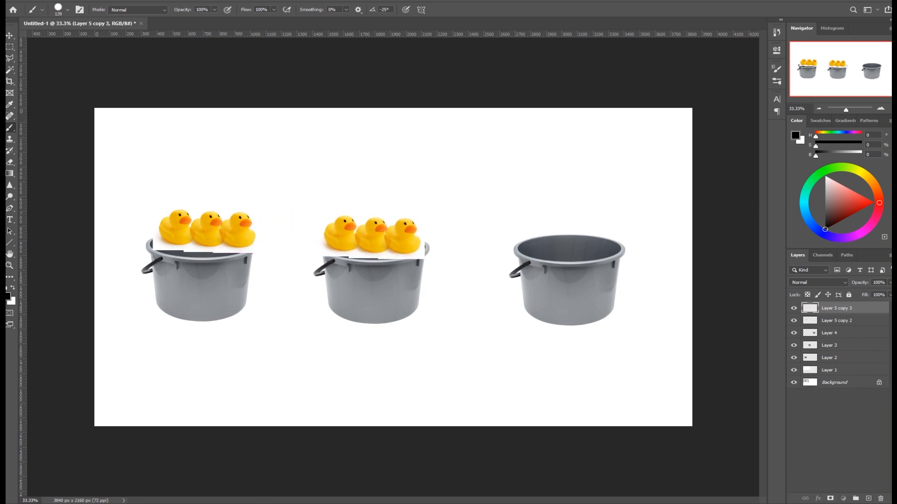
drag(845, 308, 868, 499)
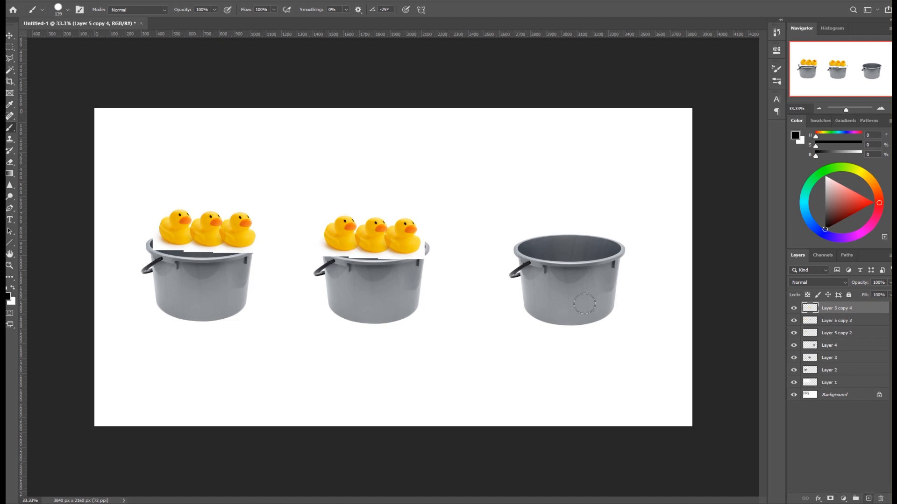
ctrl+drag(405, 243, 598, 241)
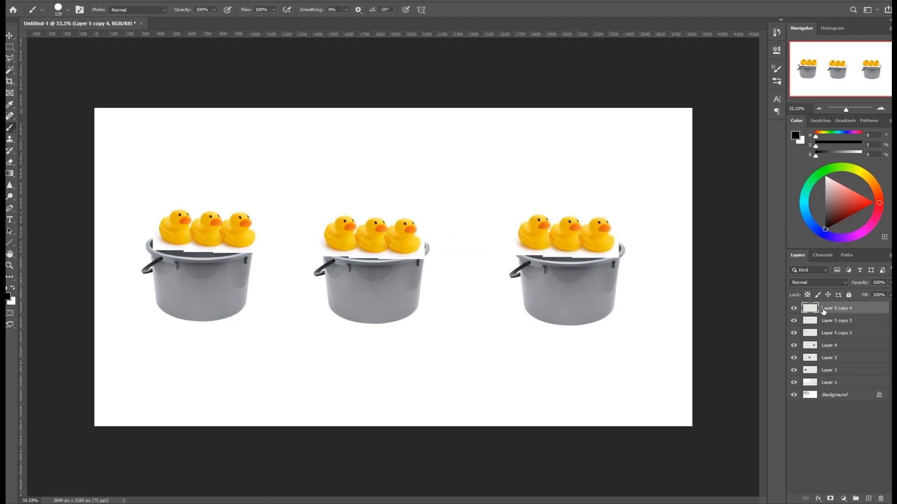
Step: Merge the three duck-row layers into one and set the blending mode of the result to Multiply
shift+click(843, 334)
right_click(841, 314)
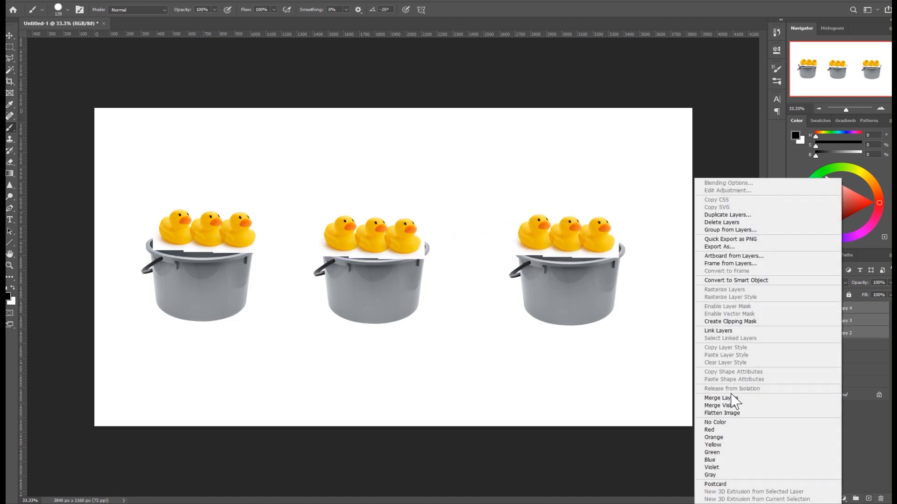
click(730, 400)
click(820, 280)
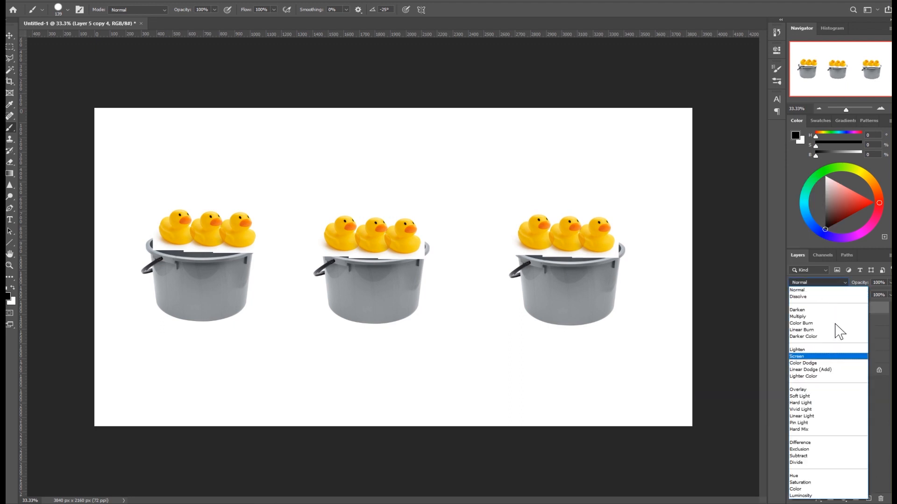
click(855, 312)
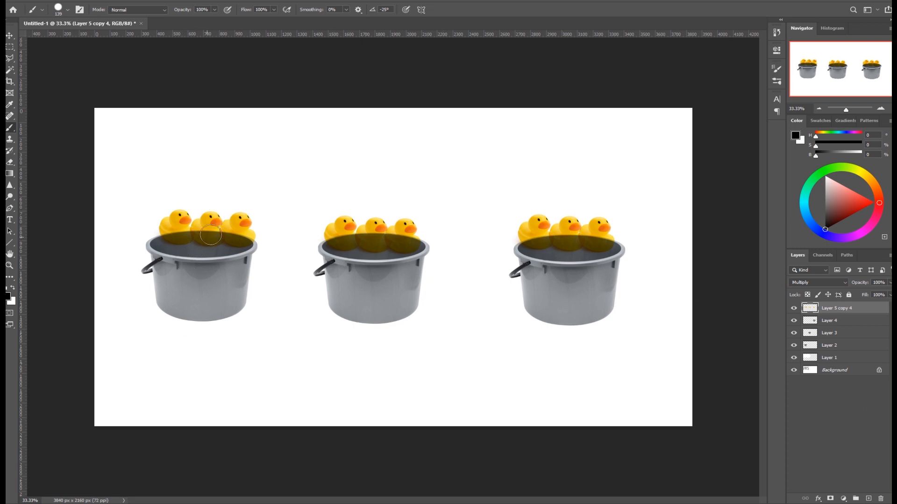
Step: Set the foreground colour to a near-black grey with 9% brightness
alt+scroll(165, 211, up, 3)
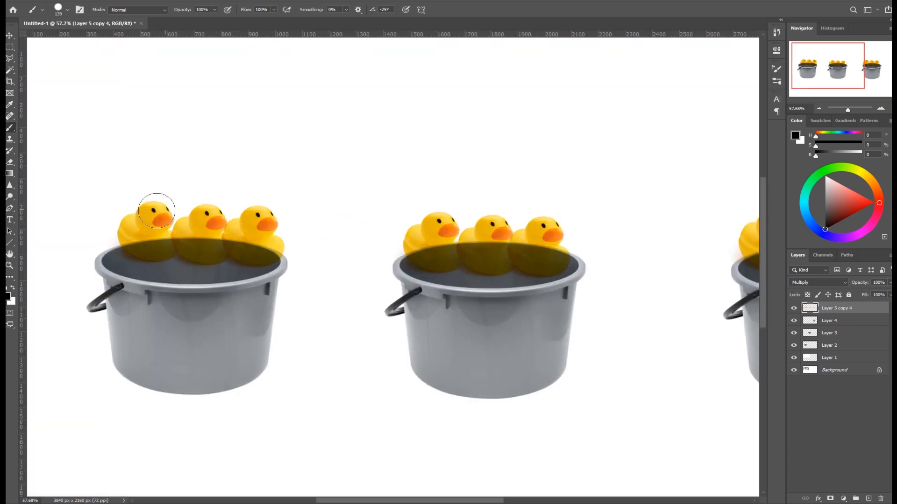
alt+scroll(130, 200, up, 3)
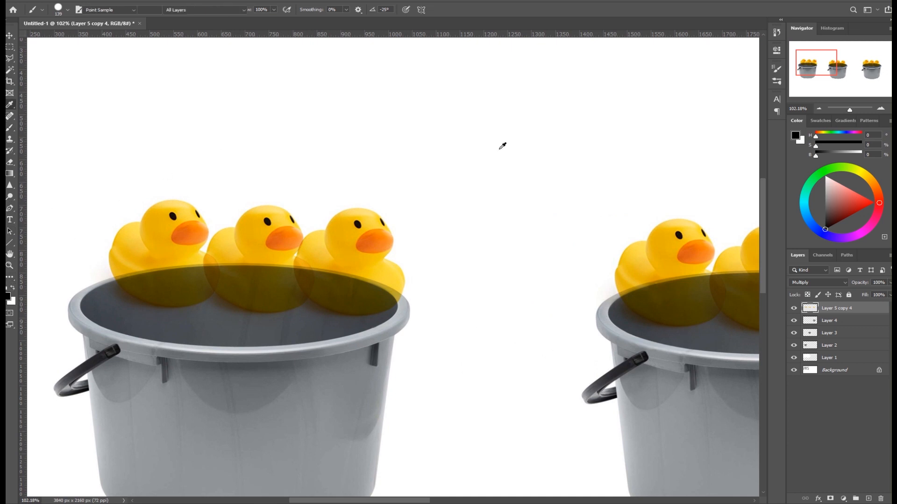
key(i)
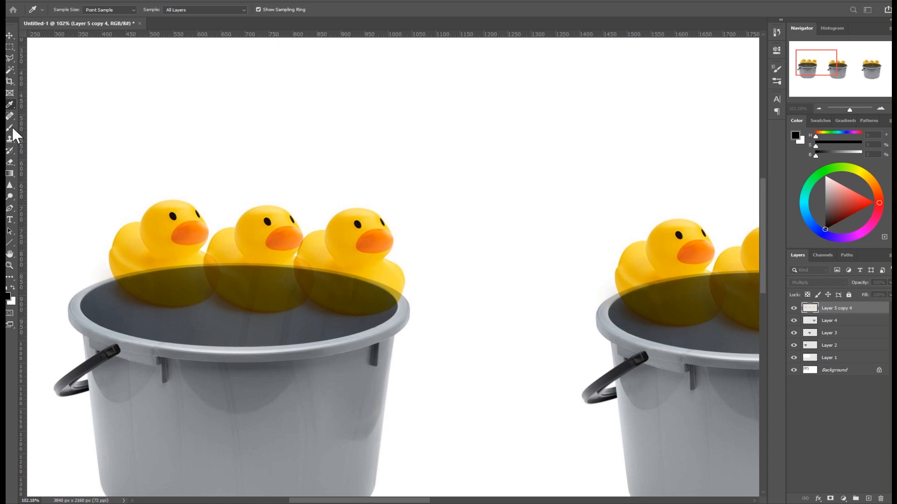
click(795, 133)
drag(336, 24, 605, 116)
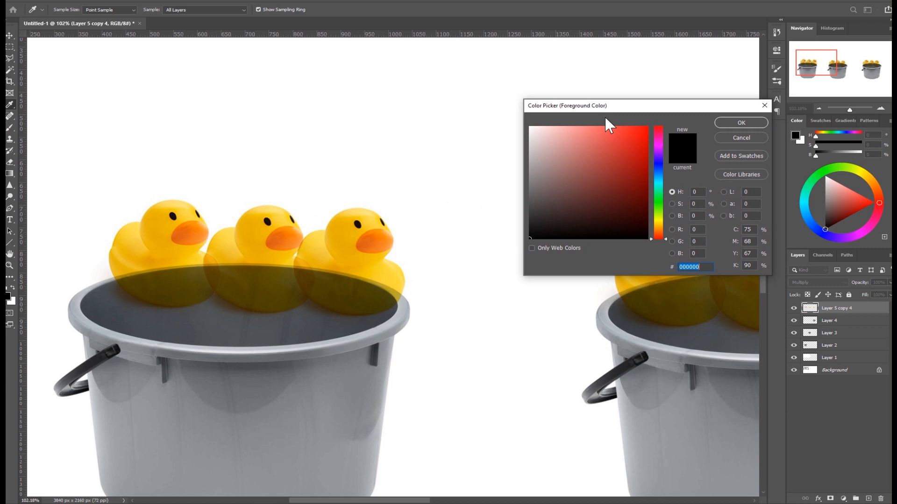
drag(537, 231, 522, 228)
click(734, 118)
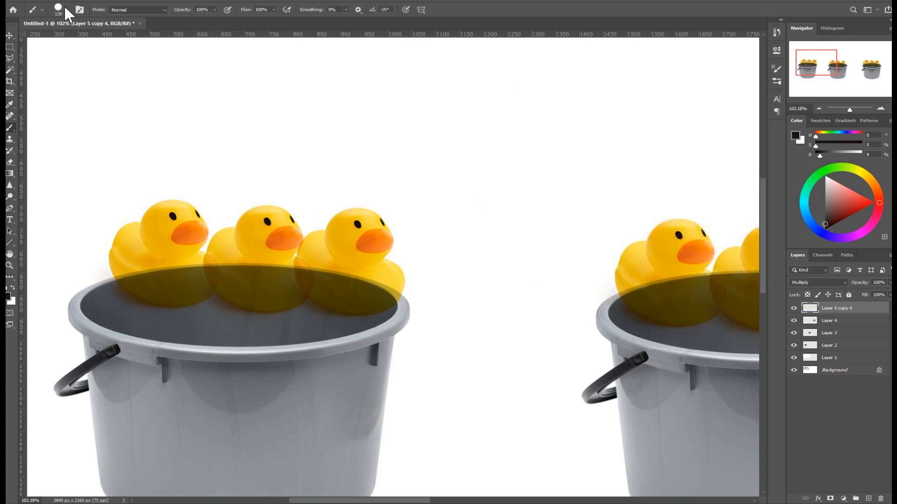
Step: Reduce the brush size to 12 px and paint two small dark dots on the cheek of every duck in all three buckets
click(68, 10)
drag(58, 36, 63, 37)
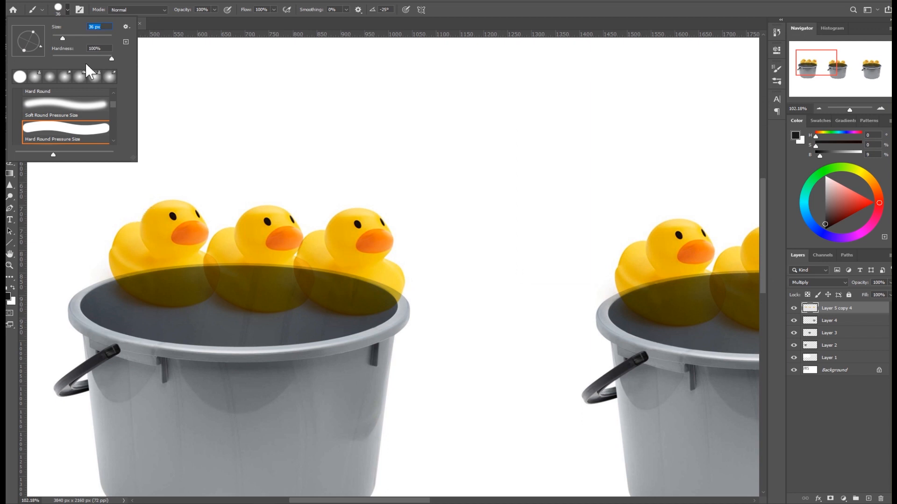
click(154, 229)
click(160, 236)
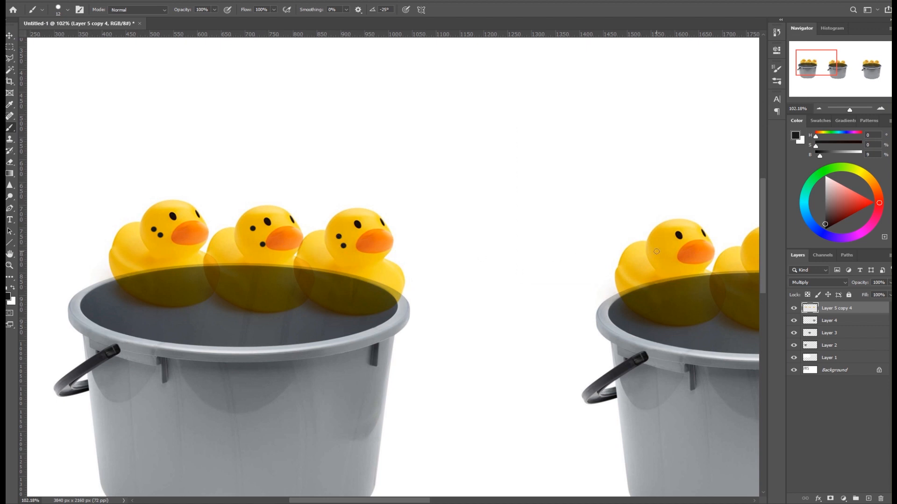
drag(416, 502, 508, 502)
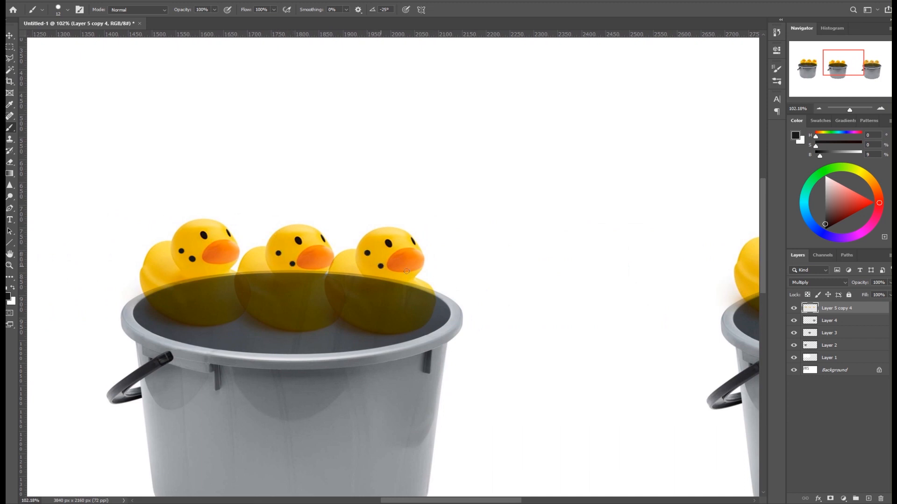
drag(493, 501, 561, 500)
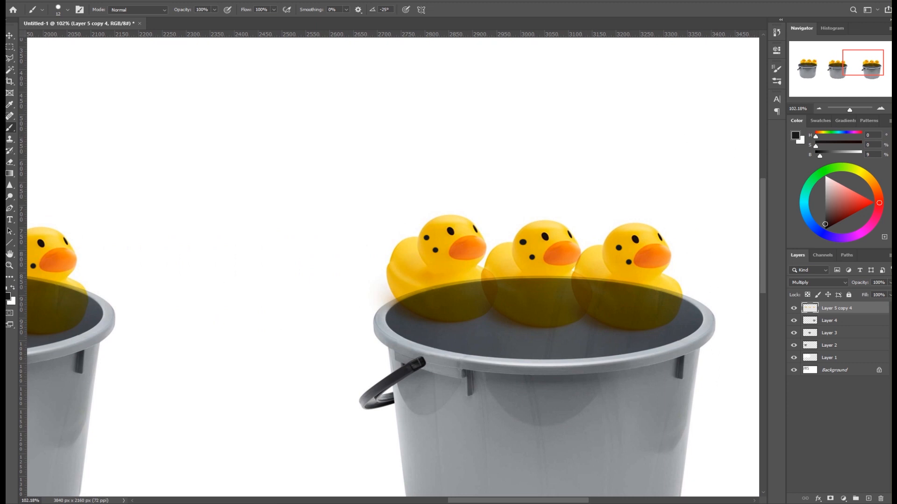
Step: Examine the painted dots on the ducks, starting at the first bucket and ending with a close-up of the middle bucket's ducks
drag(536, 501, 349, 500)
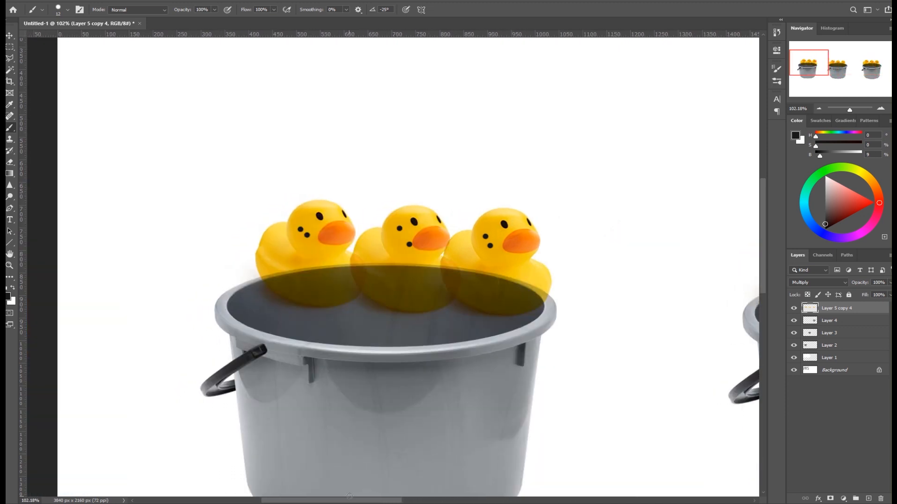
click(821, 108)
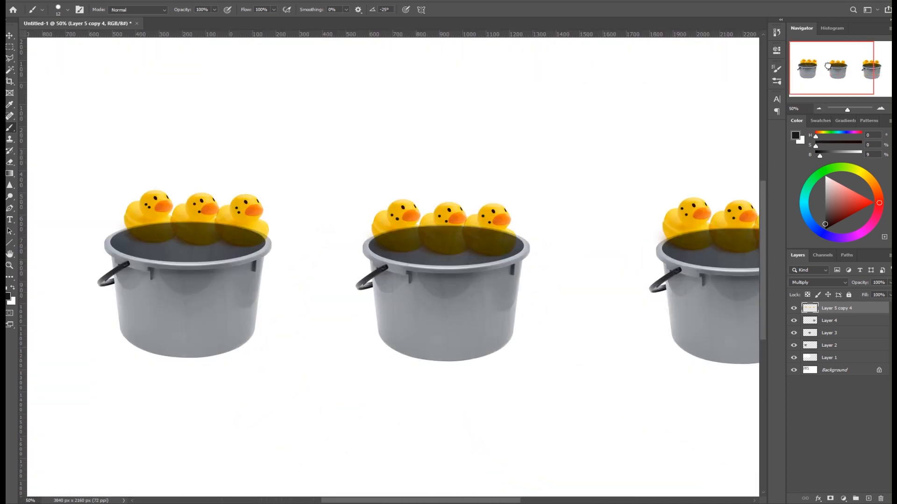
click(833, 67)
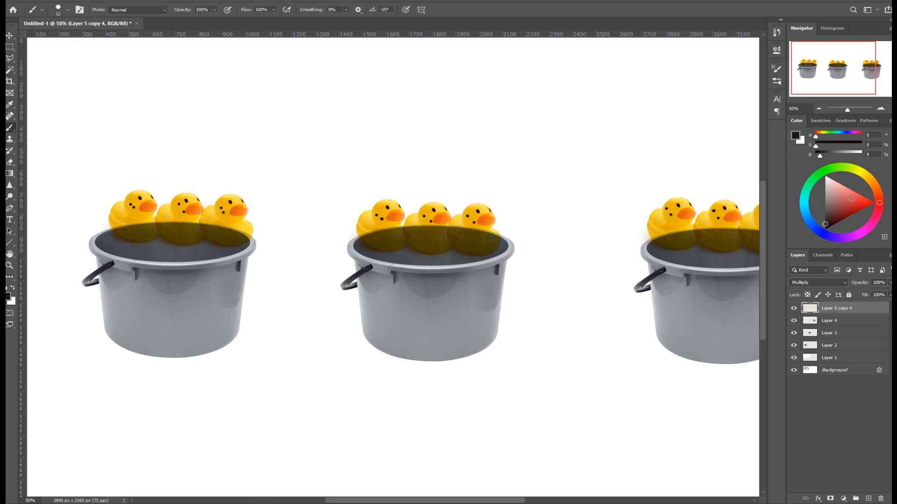
click(883, 108)
click(882, 108)
click(883, 108)
click(882, 108)
click(883, 108)
drag(830, 66, 839, 60)
Step: Circle the upper cheek dot on the middle duck of the second bucket with the brush, and undo the stroke
mouse_move(231, 226)
mouse_down()
mouse_move(178, 215)
mouse_move(136, 273)
mouse_move(210, 287)
mouse_move(229, 228)
mouse_up()
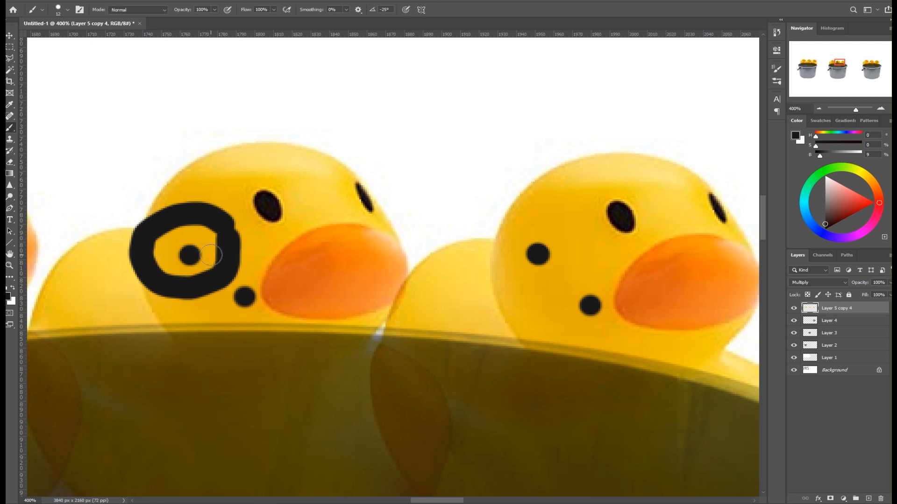
key(ctrl+z)
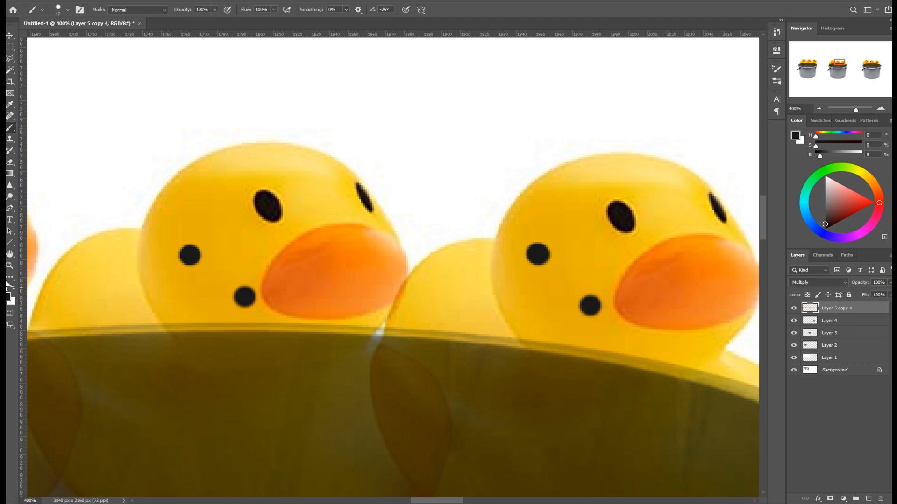
alt+scroll(371, 237, down, 8)
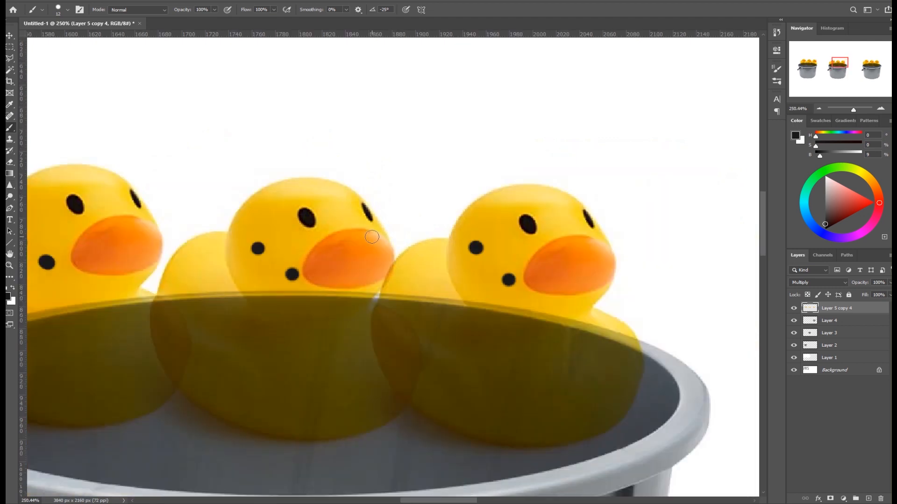
alt+scroll(374, 236, down, 4)
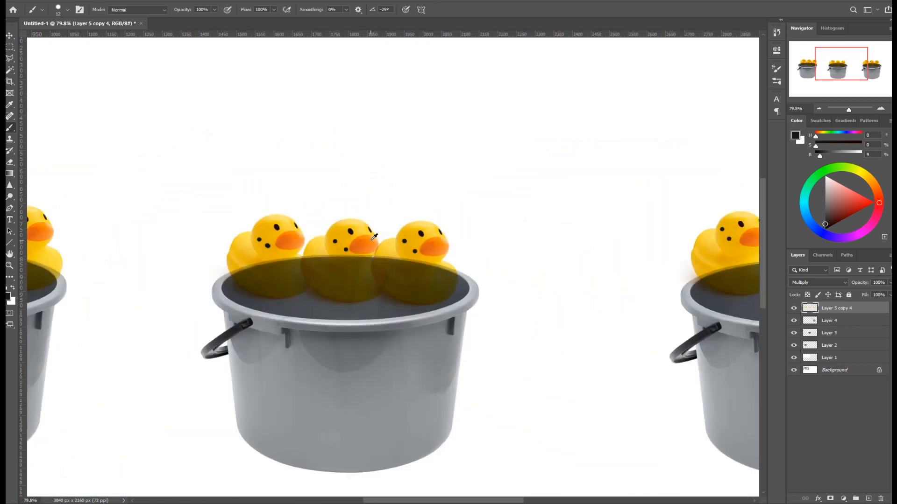
drag(857, 77, 847, 83)
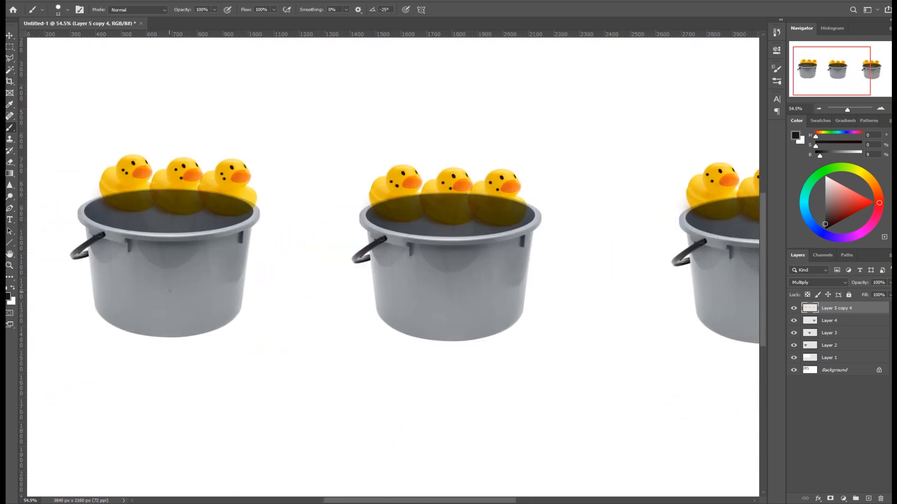
Step: Paint the numbers 1, 2 and 3 on the fronts of the first, second and third buckets
drag(158, 277, 166, 302)
mouse_move(432, 270)
mouse_down()
mouse_move(449, 264)
mouse_move(439, 301)
mouse_move(455, 308)
mouse_up()
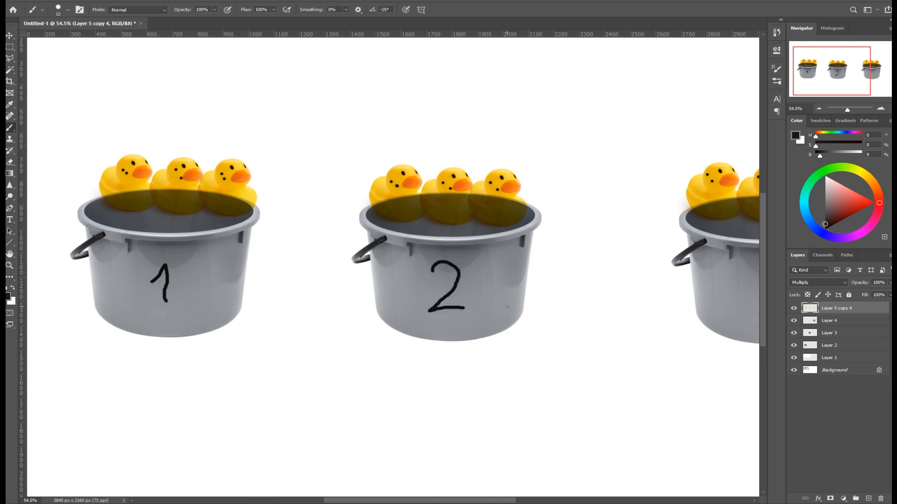
drag(829, 82, 845, 82)
mouse_move(648, 275)
mouse_down()
mouse_move(666, 289)
mouse_move(654, 310)
mouse_up()
Step: Number the three ducks in each of the three buckets 1, 2 and 3 across their lower bodies
drag(815, 62, 761, 65)
drag(150, 200, 265, 214)
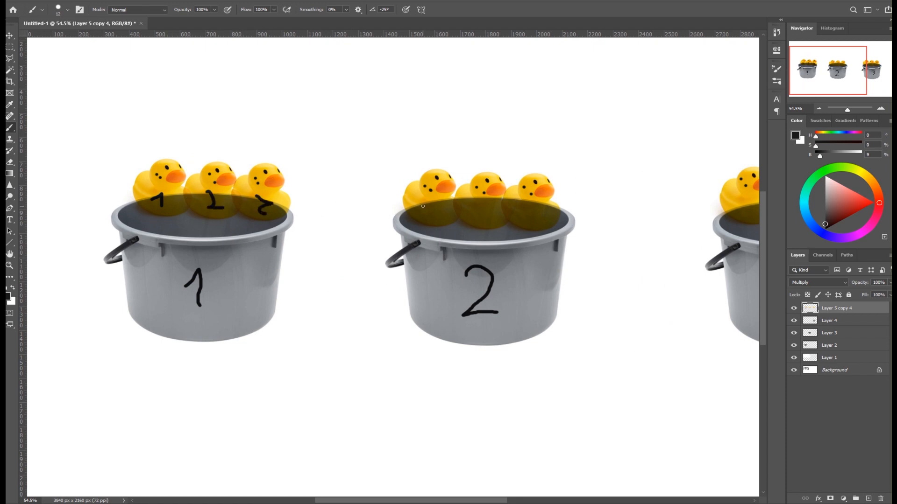
mouse_move(417, 211)
mouse_down()
mouse_move(431, 203)
mouse_move(493, 224)
mouse_move(533, 214)
mouse_move(538, 223)
mouse_up()
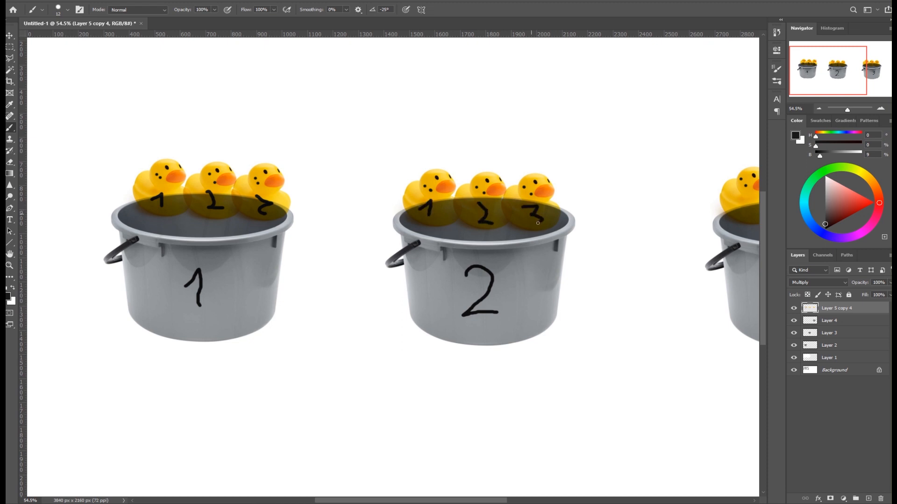
drag(828, 71, 854, 73)
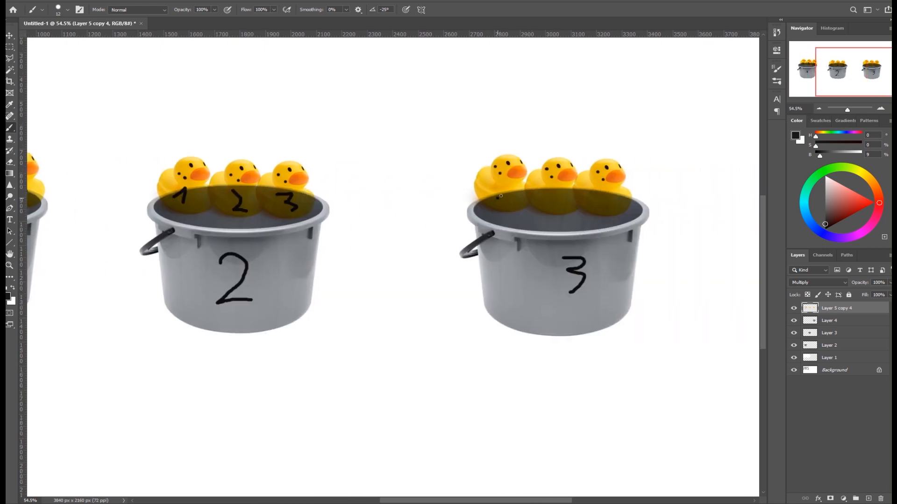
drag(551, 193, 606, 209)
Step: Try to paint a number beside the upper cheek dot of the first bucket's first duck, and undo the stroke
drag(846, 77, 786, 73)
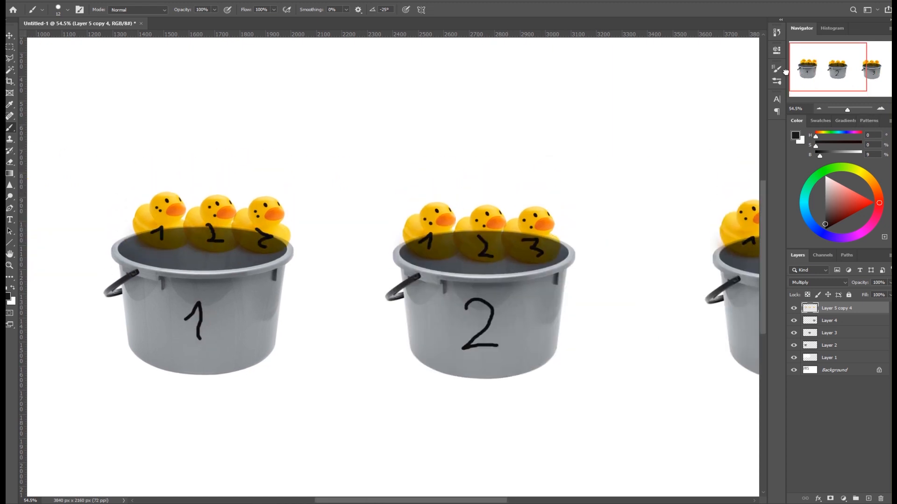
click(880, 107)
click(879, 107)
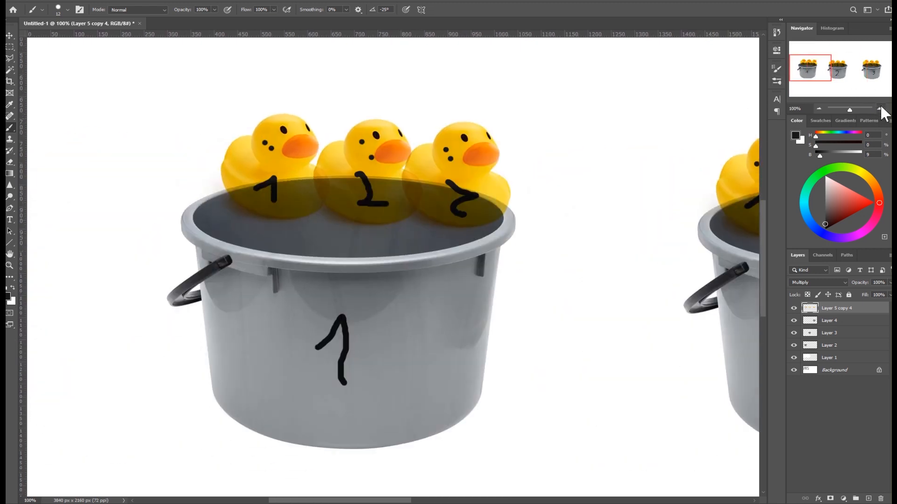
click(880, 108)
click(880, 107)
drag(816, 83, 803, 64)
mouse_move(289, 204)
mouse_down()
mouse_move(304, 208)
mouse_move(302, 215)
mouse_up()
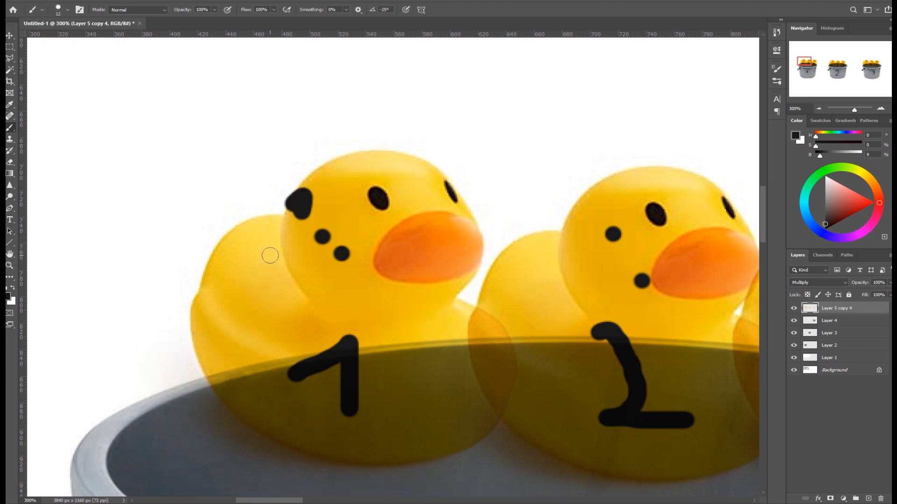
key(ctrl+z)
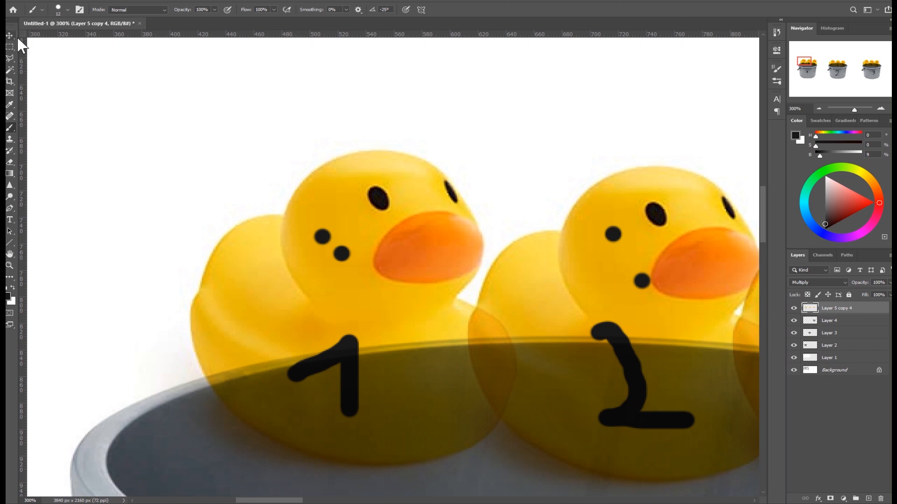
Step: Reduce the brush size to 6 px and number the cheek dots 1 and 2 on the first bucket's first and middle ducks
click(67, 9)
drag(54, 36, 53, 38)
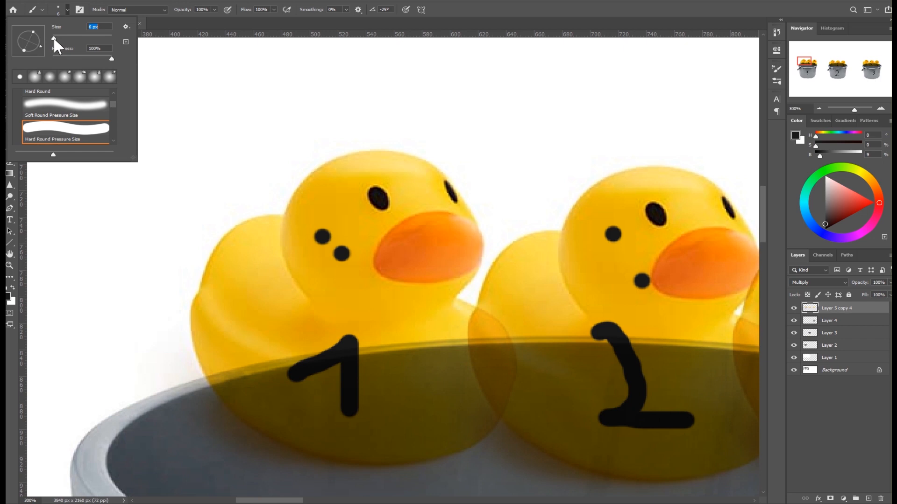
click(285, 213)
drag(284, 216, 294, 228)
mouse_move(345, 275)
mouse_down()
mouse_move(351, 296)
mouse_move(373, 299)
mouse_up()
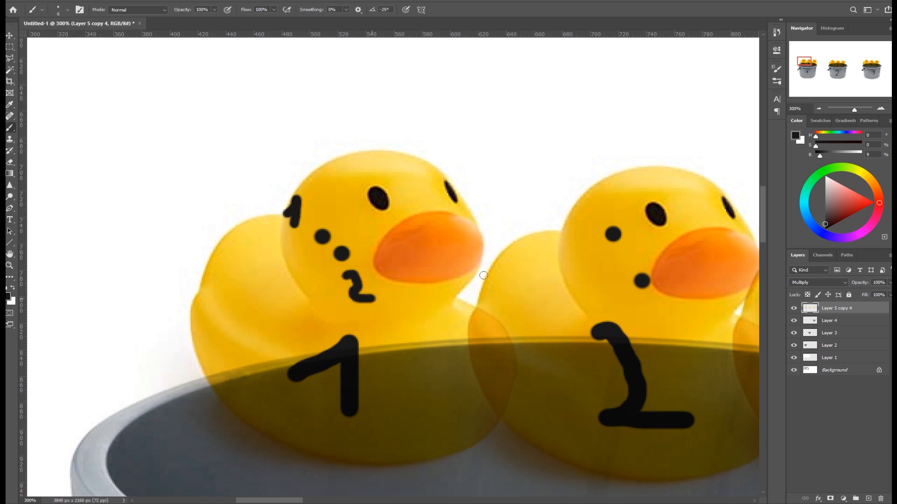
drag(572, 224, 584, 235)
mouse_move(621, 305)
mouse_down()
mouse_move(642, 319)
mouse_move(659, 318)
mouse_up()
Step: Number the two cheek dots 1 and 2 on the middle duck of the second bucket
drag(812, 61, 840, 64)
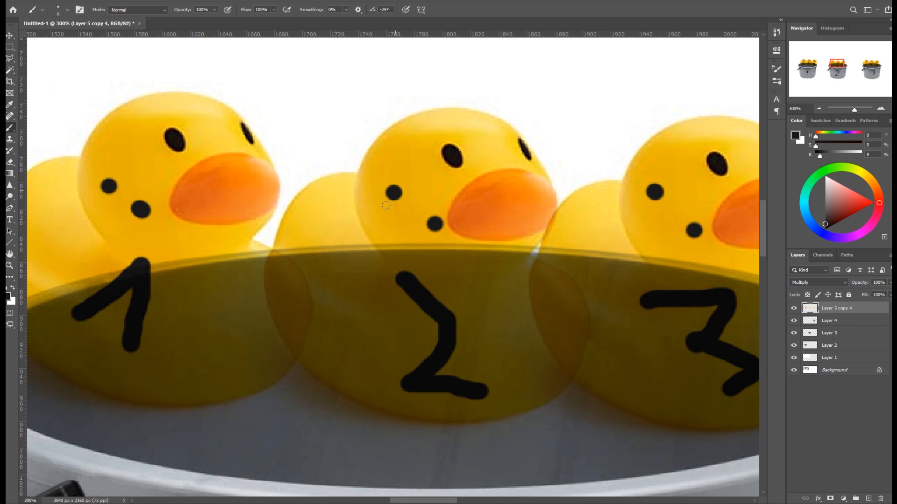
drag(374, 171, 388, 176)
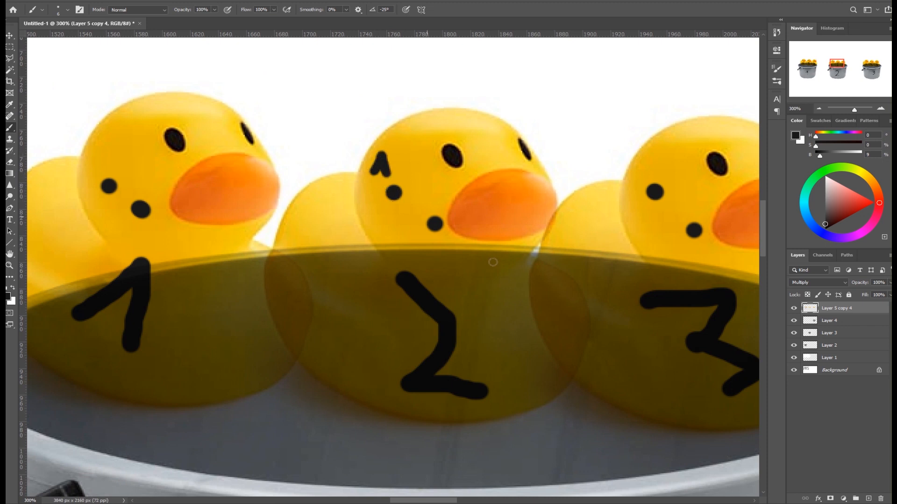
drag(404, 230, 435, 249)
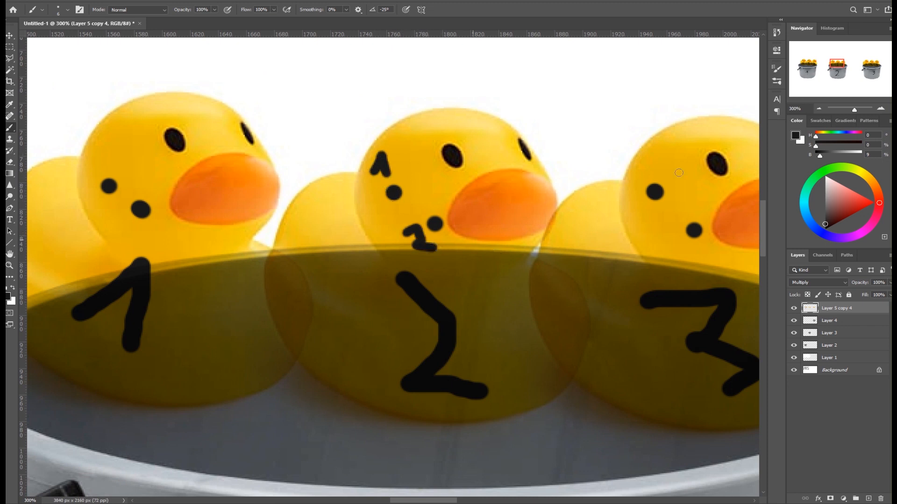
Step: Set the foreground colour to pure red, ff0000
click(819, 107)
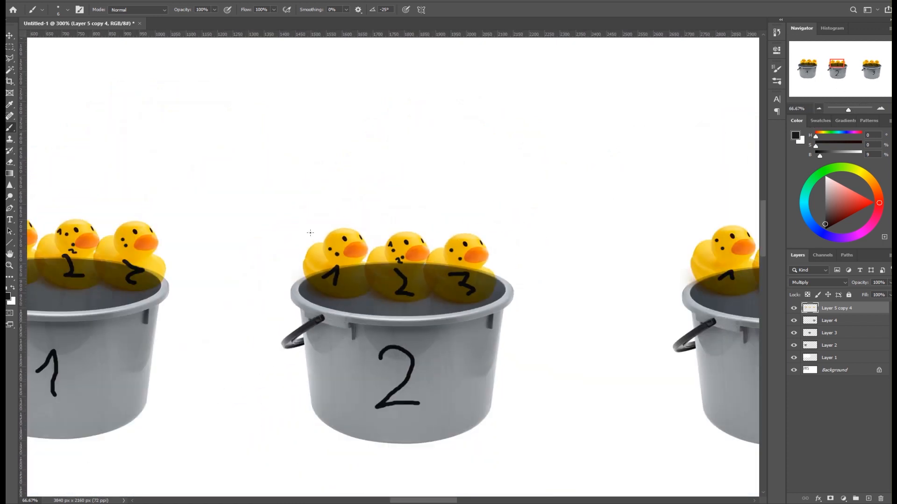
click(8, 296)
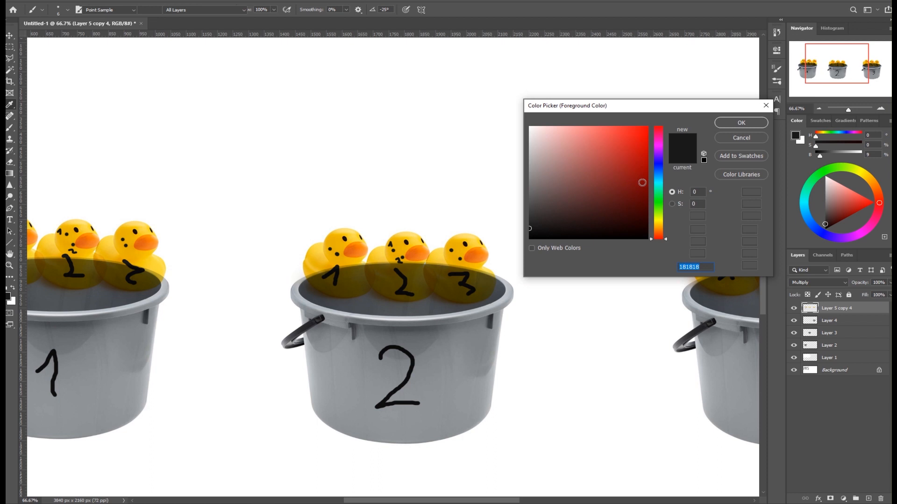
text(ff0000)
click(737, 126)
Step: Draw a red arrow pointing down at the upper cheek dot of the second bucket's middle duck
click(880, 108)
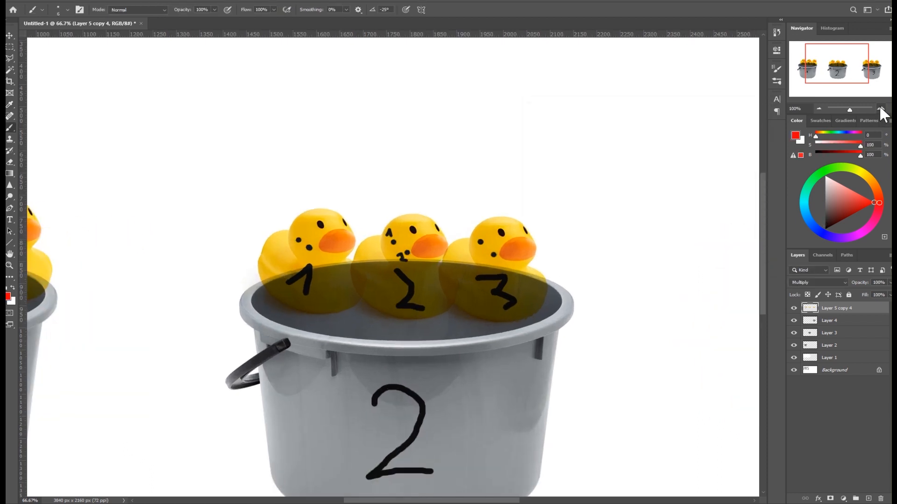
click(880, 108)
click(881, 107)
mouse_move(432, 79)
mouse_down()
mouse_move(403, 169)
mouse_move(389, 138)
mouse_move(428, 146)
mouse_move(407, 174)
mouse_up()
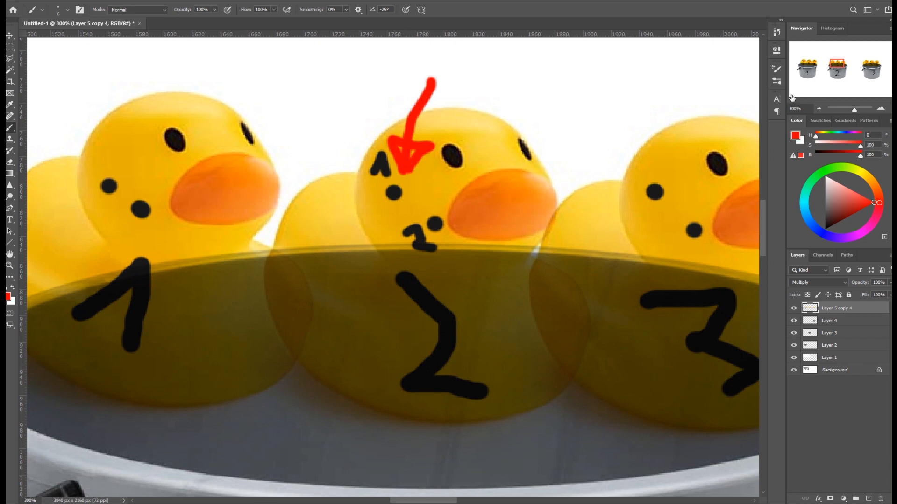
Step: Write "2;2;1" in red in the blank area above the first and second buckets and draw a box around it
click(818, 108)
click(819, 108)
click(818, 108)
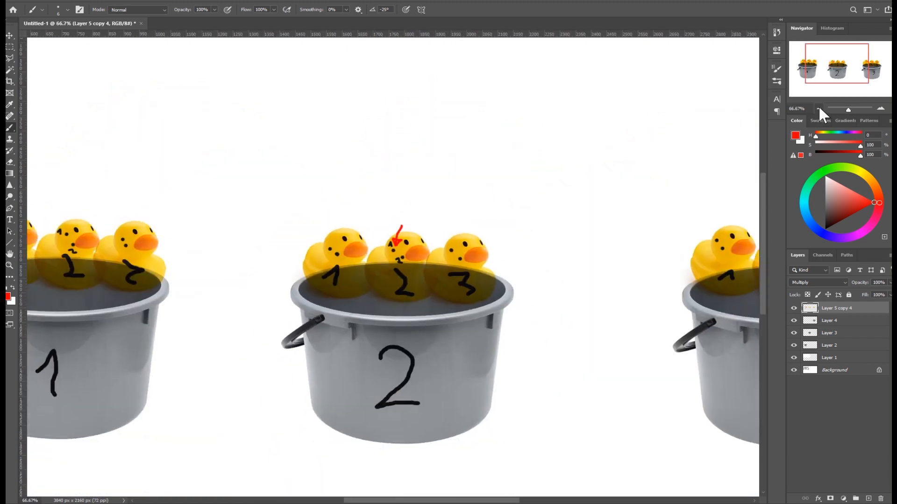
click(818, 108)
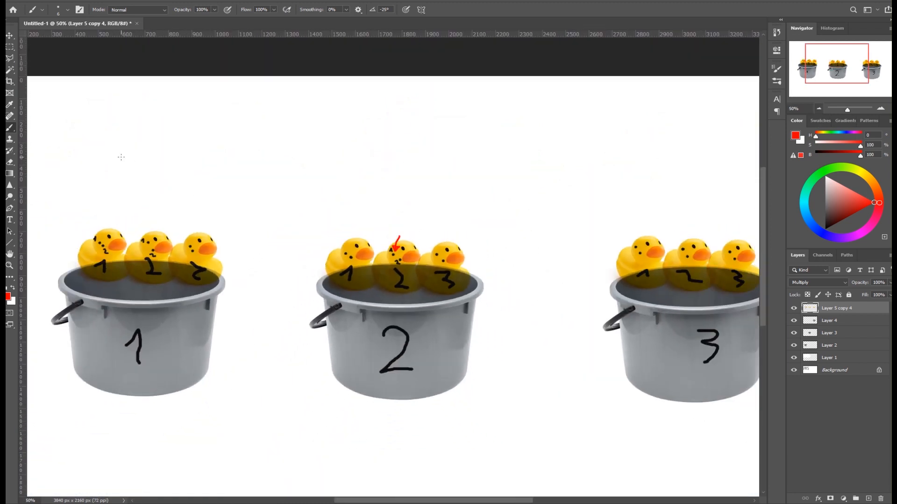
mouse_move(292, 123)
mouse_down()
mouse_move(306, 123)
mouse_move(291, 157)
mouse_move(326, 160)
mouse_up()
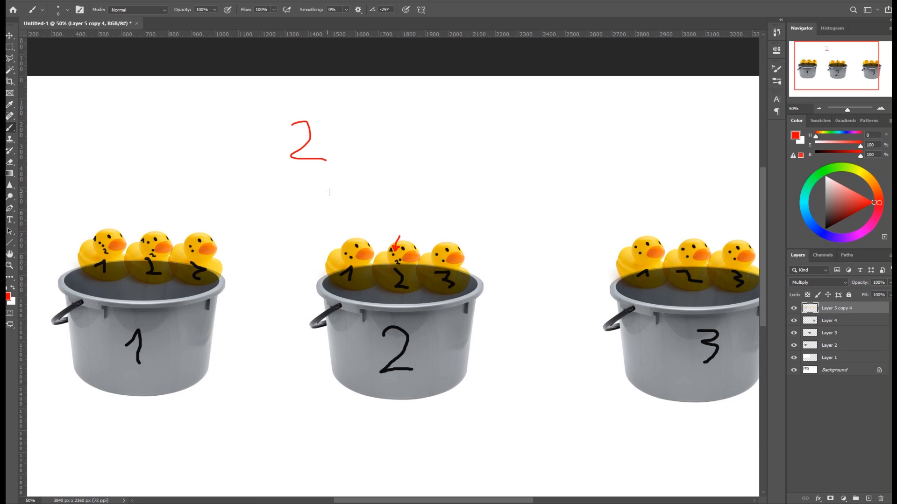
drag(347, 161, 344, 183)
click(347, 139)
drag(365, 119, 406, 176)
mouse_move(438, 140)
mouse_down()
mouse_move(452, 122)
mouse_move(450, 163)
mouse_up()
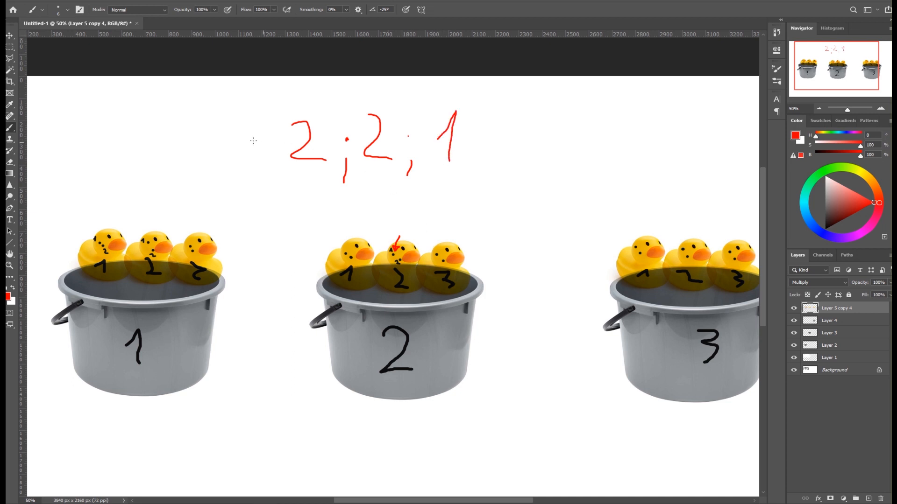
mouse_move(264, 99)
mouse_down()
mouse_move(274, 174)
mouse_move(440, 179)
mouse_move(472, 161)
mouse_move(299, 95)
mouse_up()
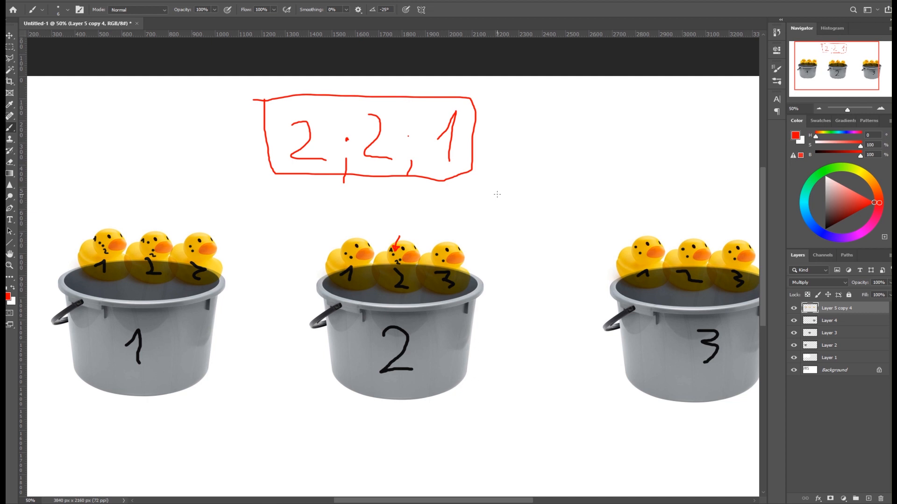
Step: Paint a red root dot in the blank area above and between the second and third buckets
drag(844, 78, 858, 82)
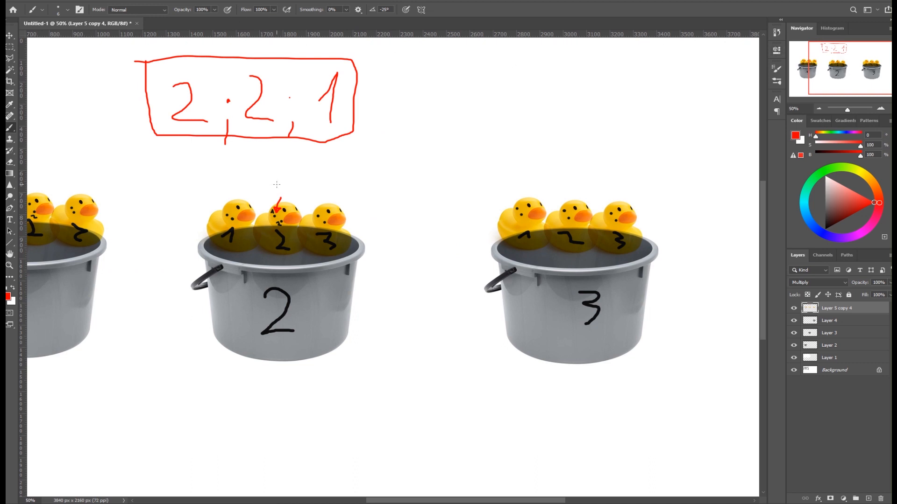
click(818, 108)
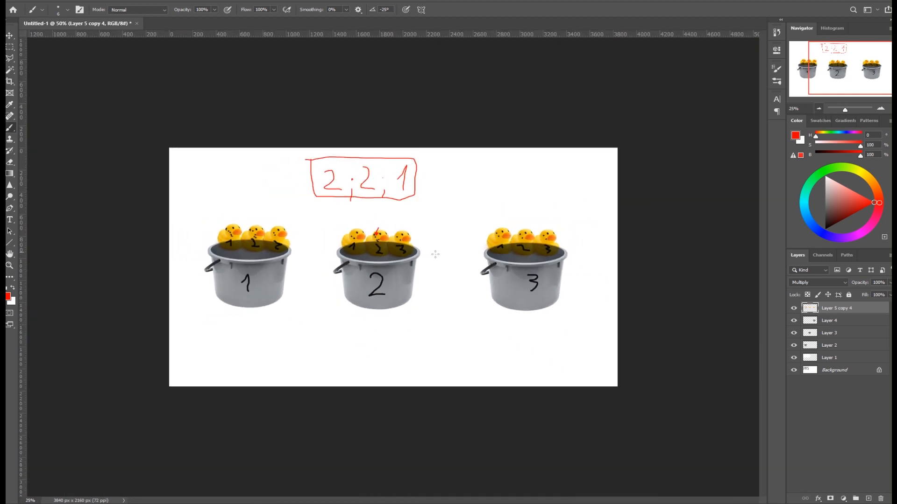
click(881, 107)
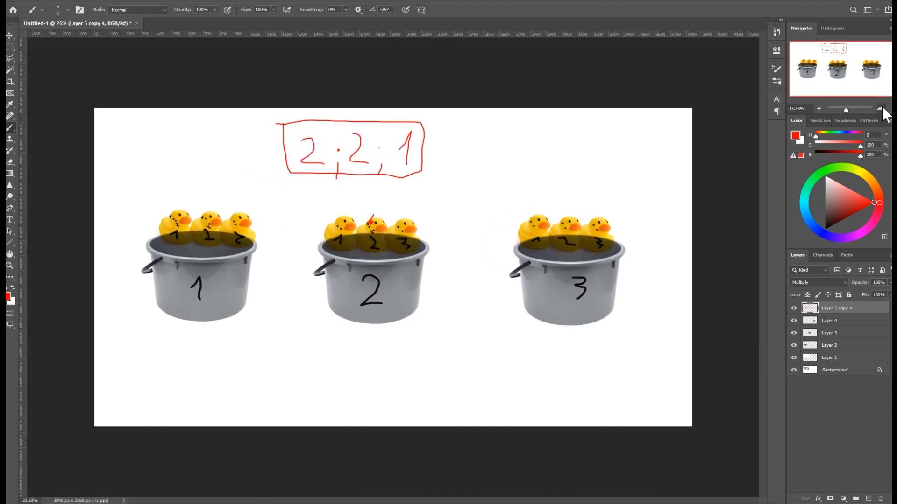
click(881, 108)
drag(565, 141, 568, 143)
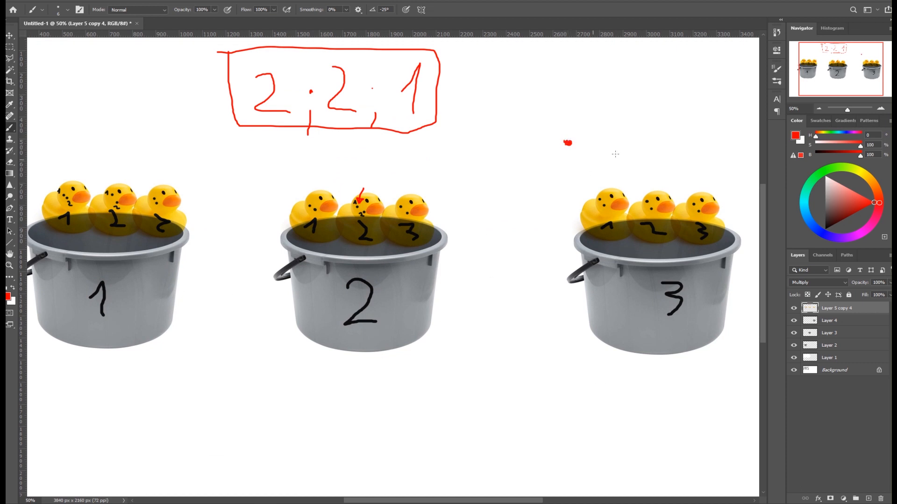
Step: Draw three red branches fanning upward from the root dot and mark each branch end with a small node
click(881, 108)
click(881, 108)
drag(850, 66, 870, 52)
drag(375, 262, 306, 219)
drag(382, 265, 385, 197)
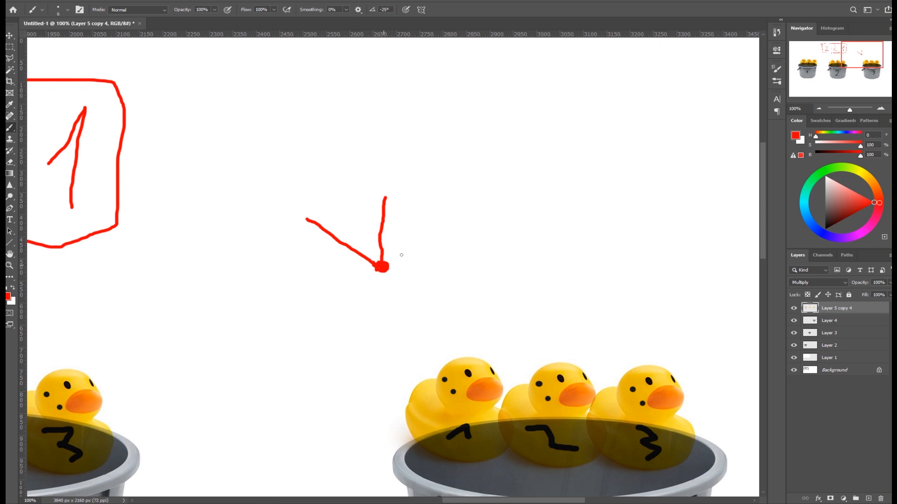
drag(401, 255, 456, 226)
drag(309, 216, 307, 218)
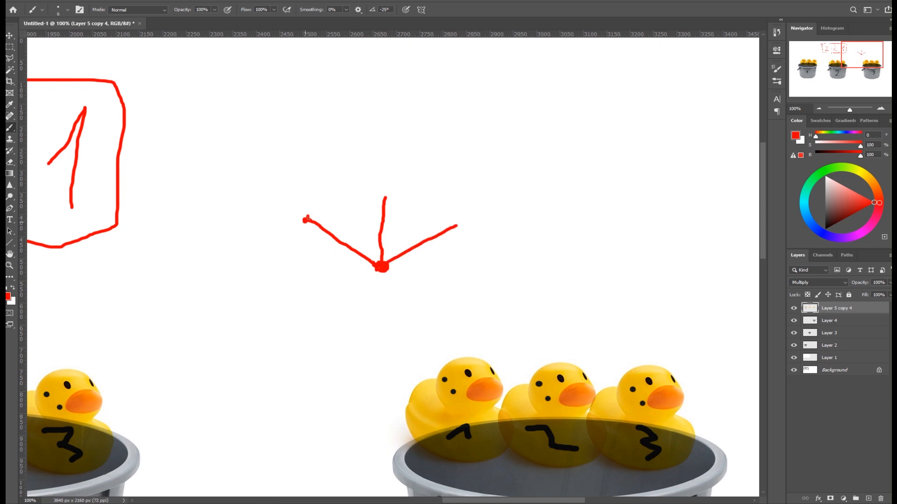
drag(390, 196, 387, 197)
drag(455, 225, 462, 225)
Step: Draw three sub-branches outward from each of the tree's three branch nodes
drag(307, 219, 245, 224)
drag(307, 218, 272, 191)
drag(308, 219, 307, 174)
drag(384, 198, 348, 163)
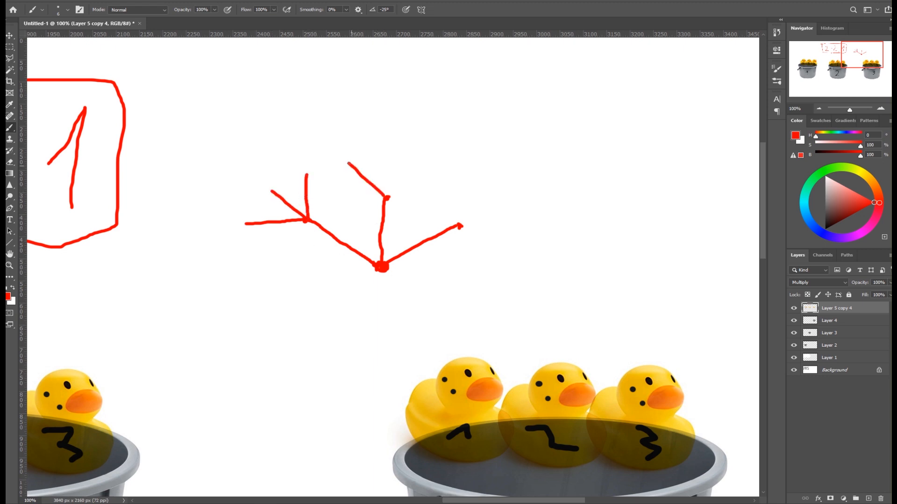
mouse_move(384, 198)
mouse_down()
mouse_move(386, 160)
mouse_move(417, 175)
mouse_move(458, 227)
mouse_move(504, 240)
mouse_up()
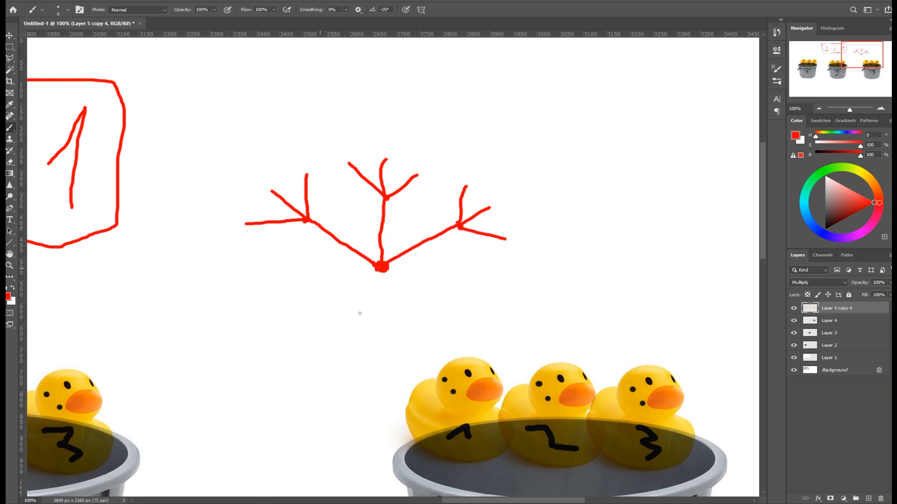
Step: Fork the end of every sub-branch of the red tree into two short twigs
mouse_move(226, 244)
mouse_down()
mouse_move(245, 224)
mouse_move(214, 216)
mouse_move(270, 190)
mouse_move(271, 160)
mouse_move(317, 146)
mouse_move(351, 152)
mouse_move(356, 130)
mouse_up()
mouse_move(387, 159)
mouse_down()
mouse_move(376, 135)
mouse_move(412, 139)
mouse_up()
mouse_move(416, 175)
mouse_down()
mouse_move(419, 148)
mouse_move(435, 172)
mouse_move(466, 158)
mouse_move(503, 181)
mouse_move(519, 209)
mouse_up()
mouse_move(504, 238)
mouse_down()
mouse_move(533, 233)
mouse_move(517, 252)
mouse_move(520, 261)
mouse_up()
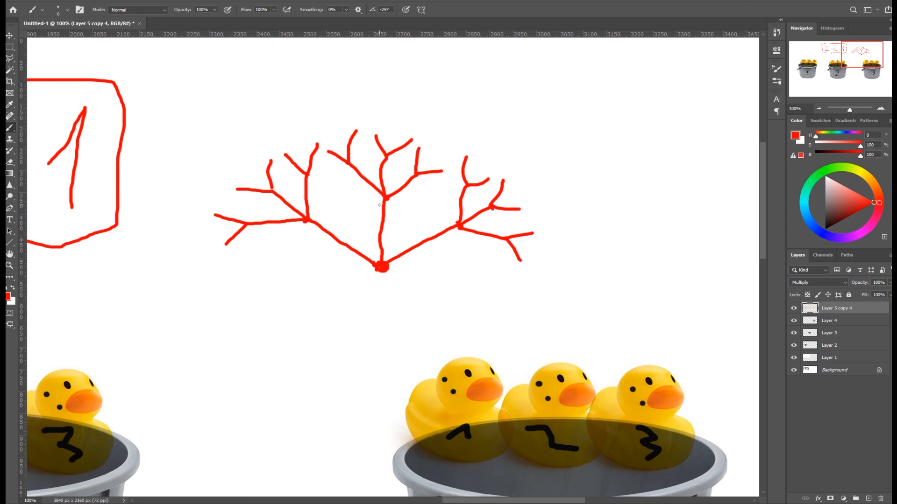
Step: Thicken the red path from the tree's root up through the middle branch and central sub-branch to one twig, ending it with a dot
mouse_move(854, 64)
mouse_down()
mouse_move(828, 62)
mouse_move(848, 57)
mouse_up()
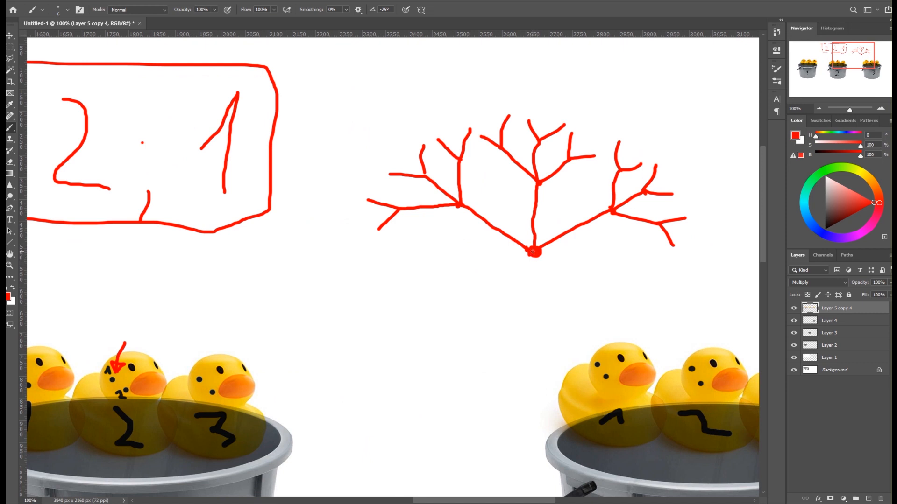
mouse_move(868, 59)
mouse_down()
mouse_move(851, 57)
mouse_move(877, 60)
mouse_up()
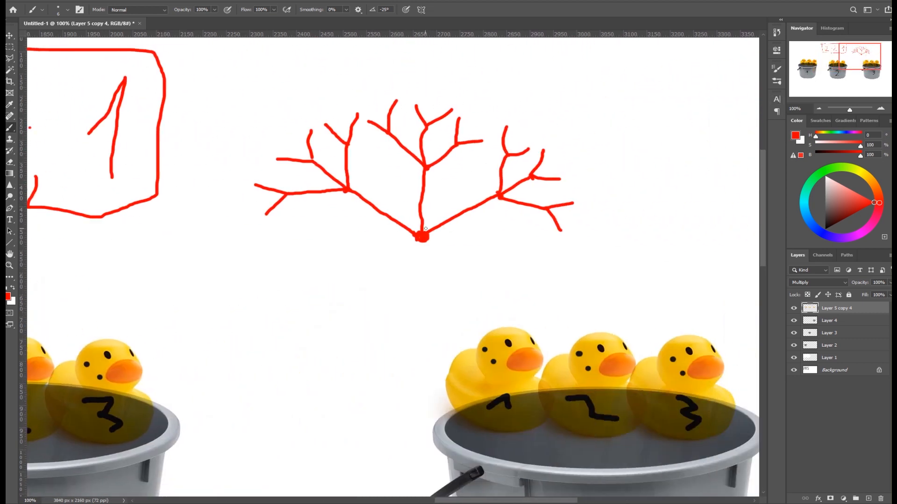
drag(424, 235, 424, 175)
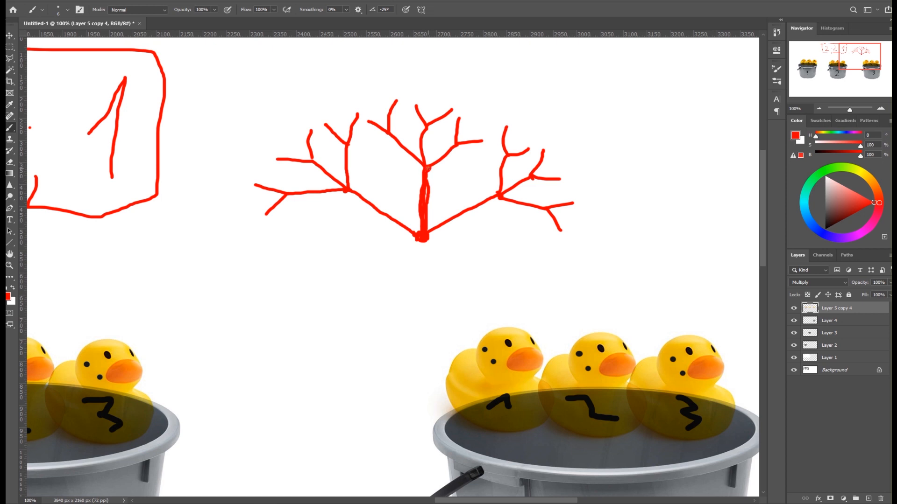
drag(870, 57, 852, 65)
mouse_move(605, 161)
mouse_down()
mouse_move(598, 124)
mouse_move(606, 155)
mouse_move(601, 125)
mouse_move(603, 140)
mouse_up()
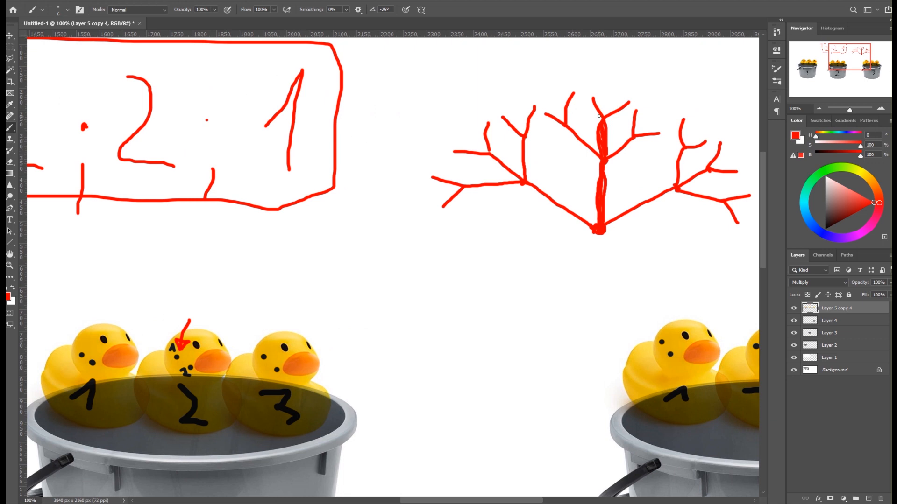
mouse_move(601, 115)
mouse_down()
mouse_move(587, 99)
mouse_move(602, 123)
mouse_move(593, 99)
mouse_up()
mouse_move(847, 52)
mouse_down()
mouse_move(845, 60)
mouse_move(829, 59)
mouse_move(857, 57)
mouse_up()
drag(524, 129, 536, 129)
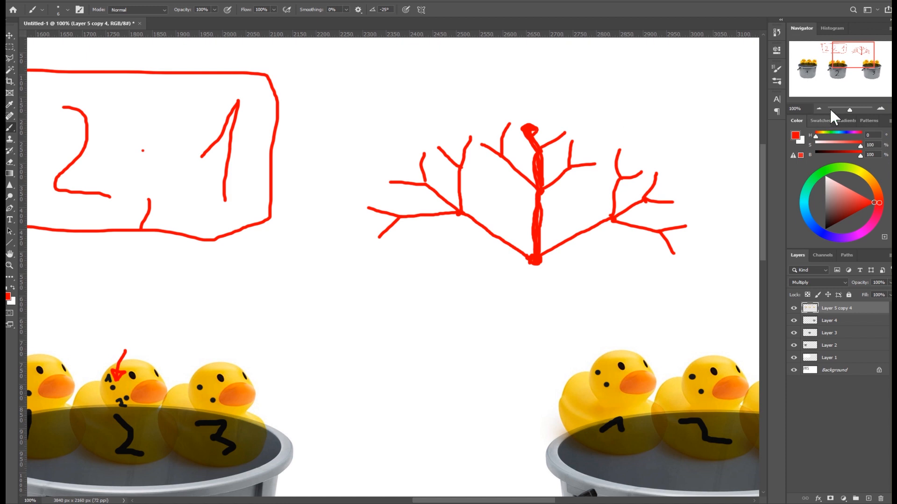
Step: Paint a red number over the black label of each of the three buckets, with a 1 on the second bucket
click(817, 107)
click(817, 107)
click(817, 107)
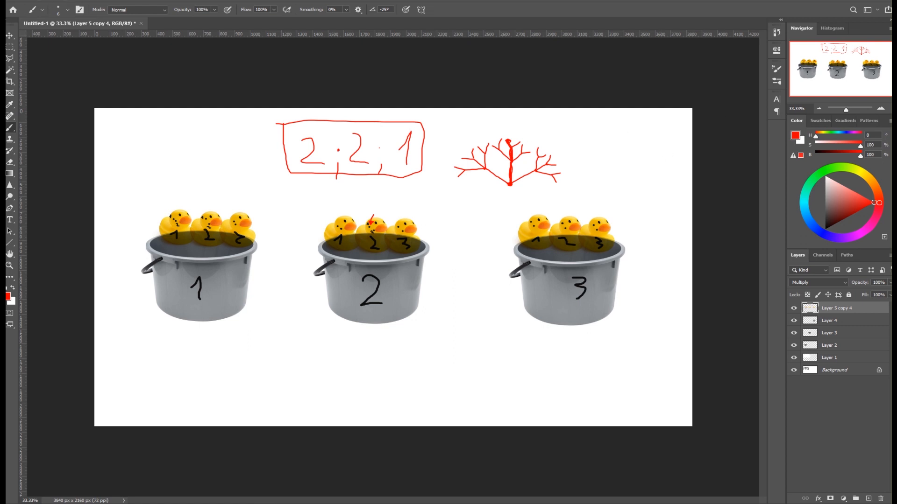
click(881, 110)
click(881, 109)
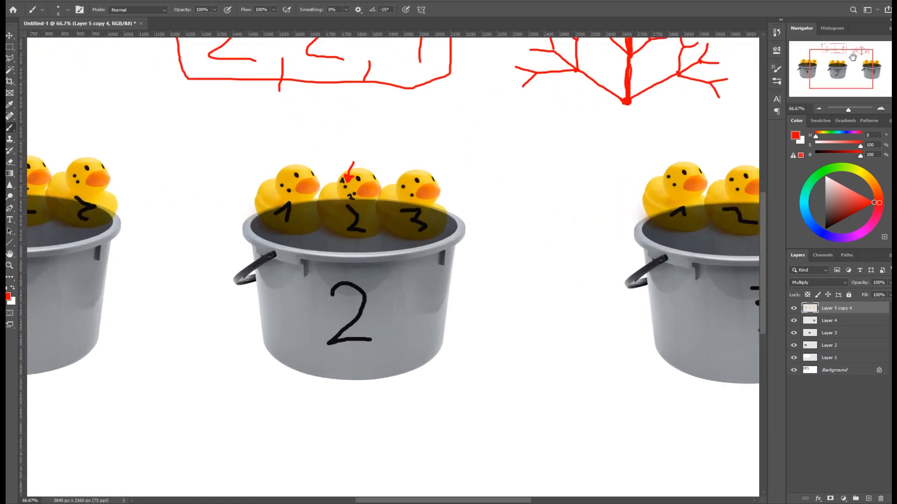
drag(853, 57, 833, 57)
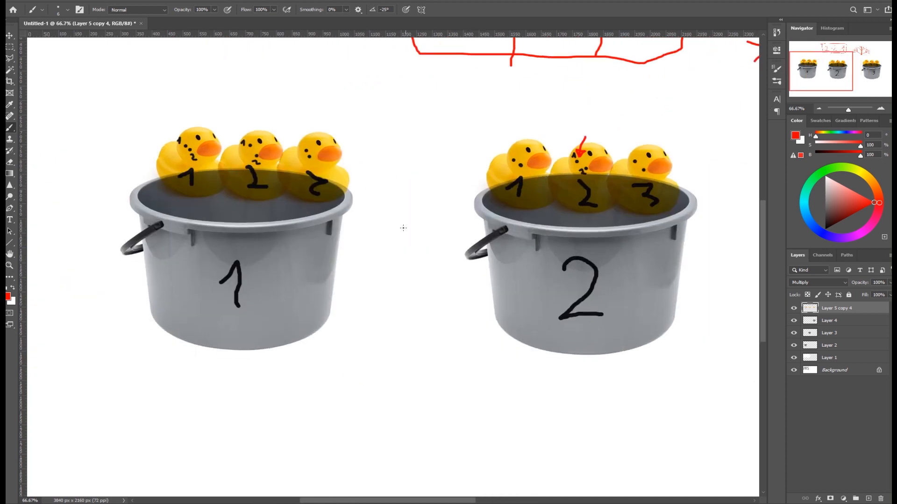
mouse_move(255, 277)
mouse_down()
mouse_move(224, 280)
mouse_move(257, 274)
mouse_move(244, 264)
mouse_move(231, 283)
mouse_move(249, 270)
mouse_move(253, 301)
mouse_move(235, 271)
mouse_up()
mouse_move(566, 286)
mouse_down()
mouse_move(583, 262)
mouse_move(585, 317)
mouse_move(588, 260)
mouse_move(574, 284)
mouse_up()
drag(830, 75, 858, 75)
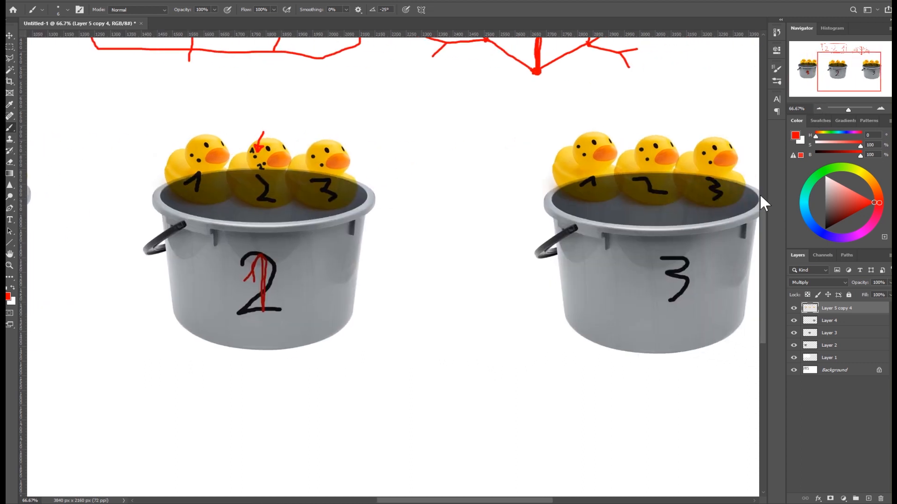
mouse_move(666, 259)
mouse_down()
mouse_move(679, 289)
mouse_move(705, 307)
mouse_move(678, 294)
mouse_move(674, 265)
mouse_up()
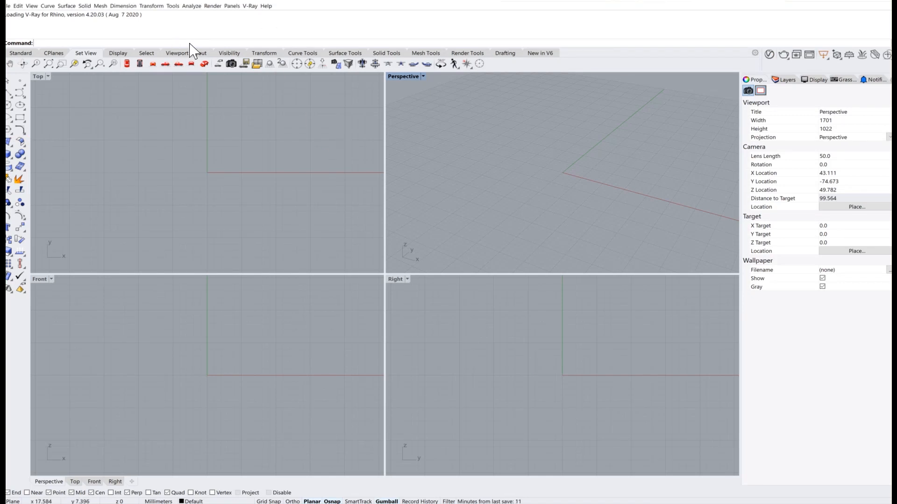
Step: Switch to Rhino, launch Grasshopper and place its window beside the Top and Front viewports
text(Grasshopper)
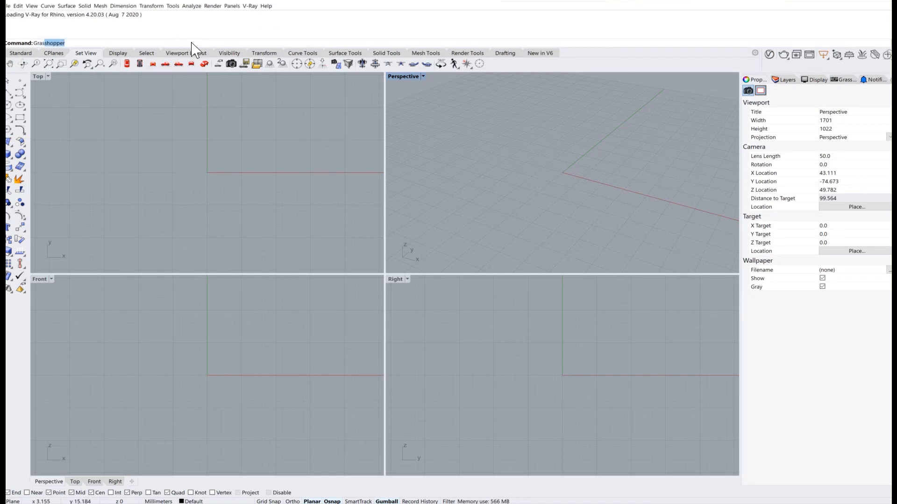
key(Return)
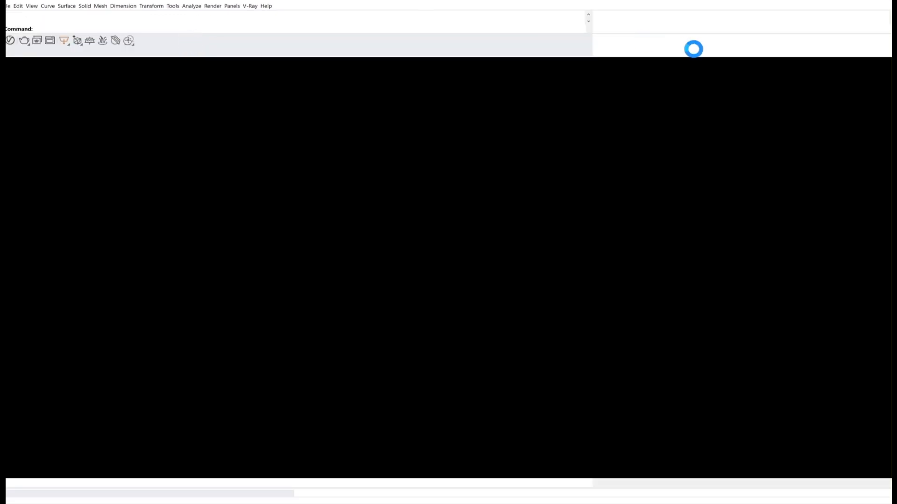
right_click(848, 503)
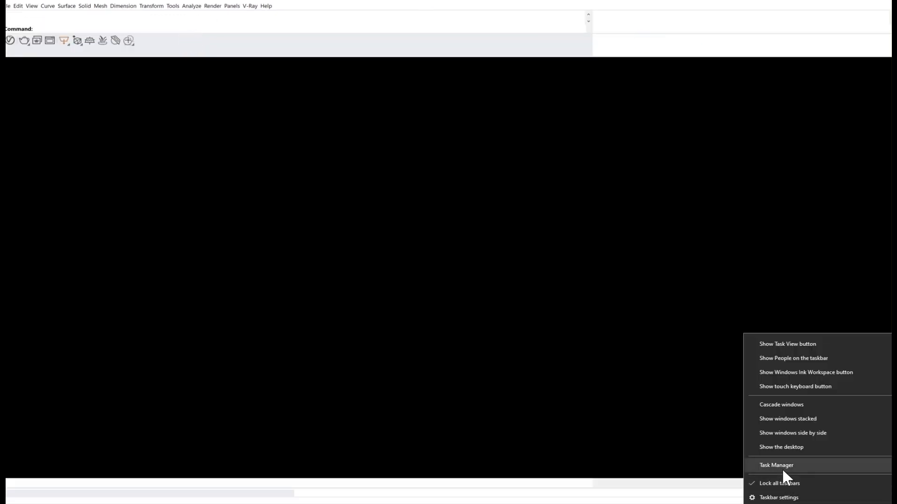
click(782, 468)
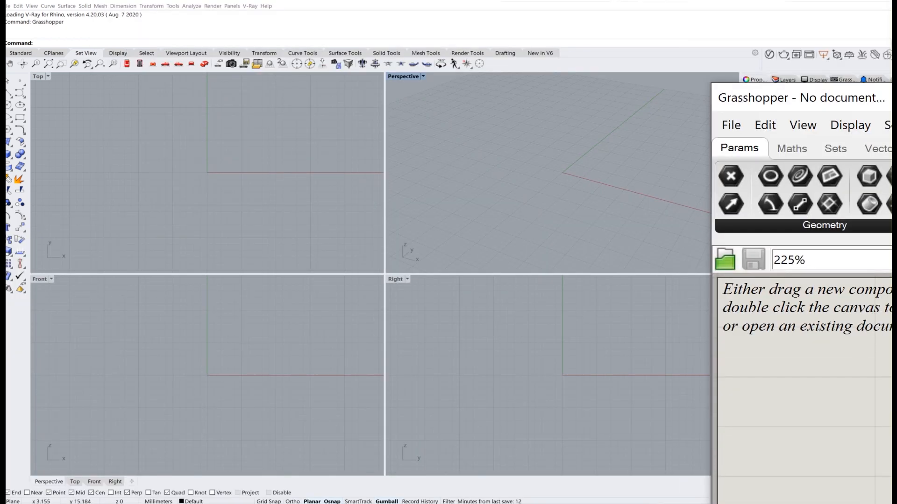
drag(811, 109, 459, 34)
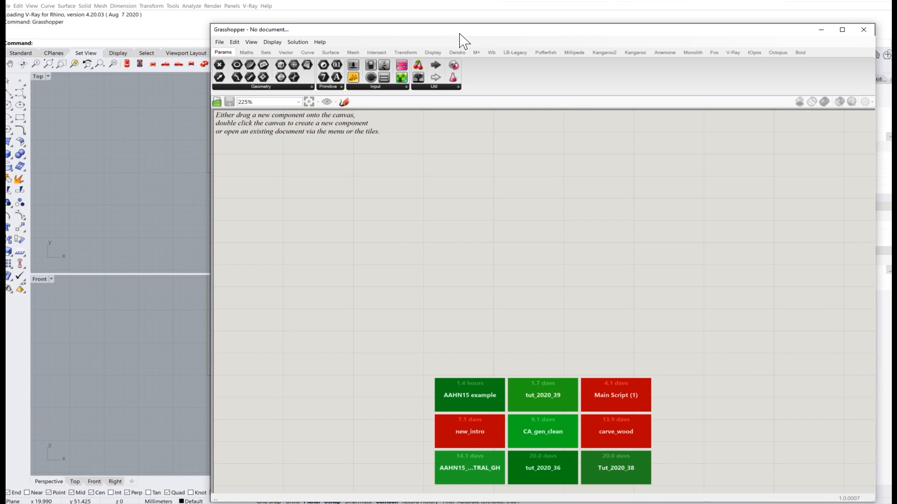
drag(476, 27, 656, 32)
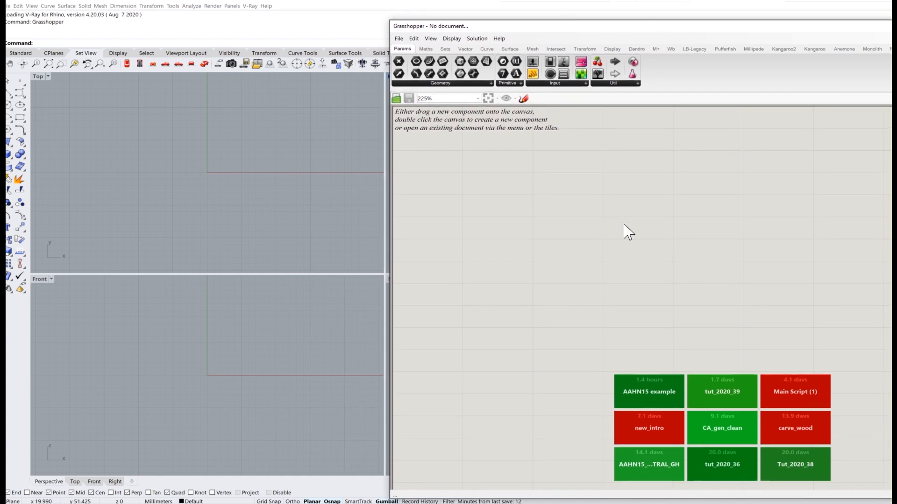
Step: Draw three separate circles in a row above the x axis in the maximized Top viewport, the first two about 5.6 and 8.9 in diameter
double_click(593, 225)
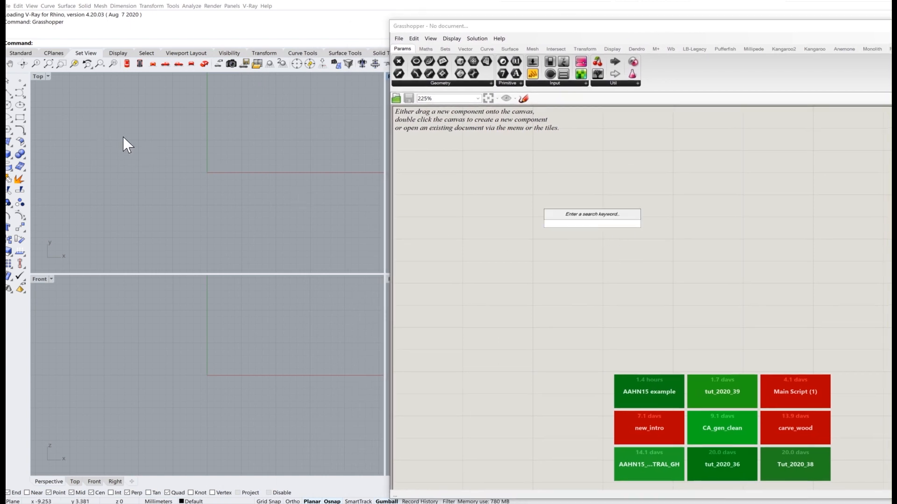
double_click(35, 77)
scroll(172, 155, down, 8)
right_drag(210, 204, 124, 244)
click(8, 106)
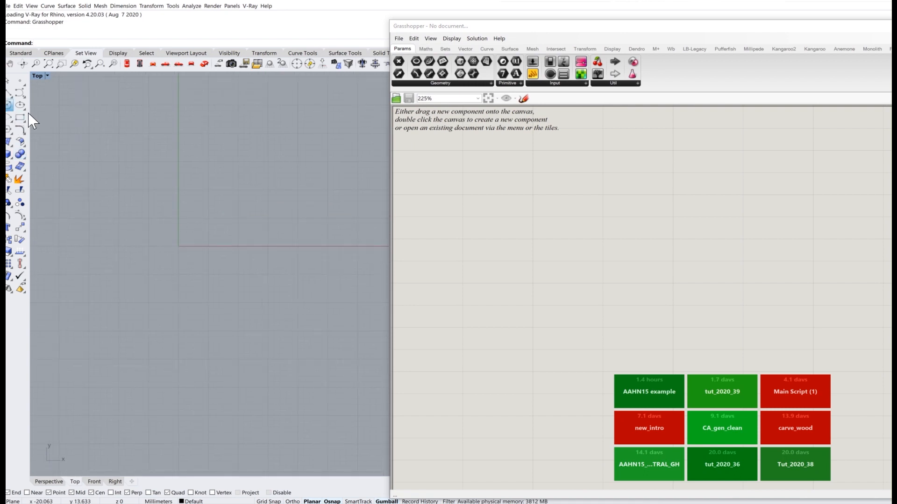
click(194, 197)
click(180, 206)
key(Return)
click(272, 187)
click(262, 210)
right_drag(368, 184, 301, 188)
right_click(302, 189)
click(302, 193)
click(308, 216)
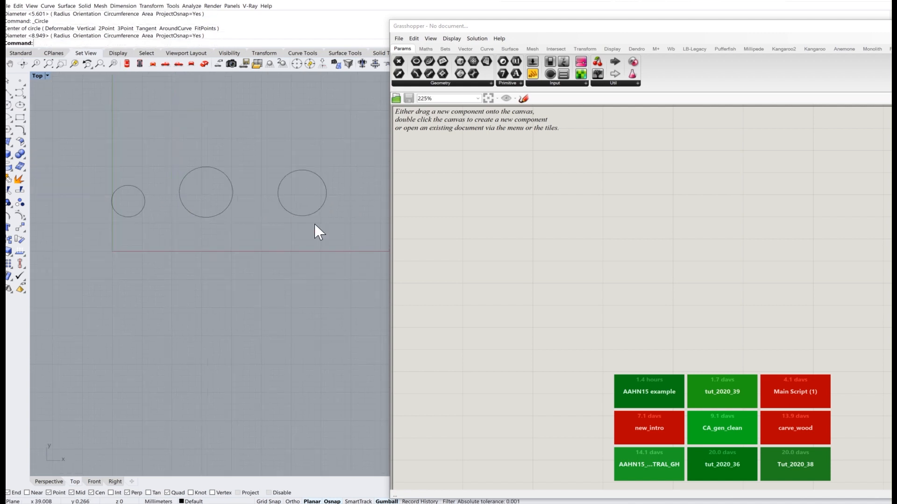
Step: Add a Curve parameter to the Grasshopper canvas and reference the three selected circles in it as multiple curves
drag(103, 162, 103, 163)
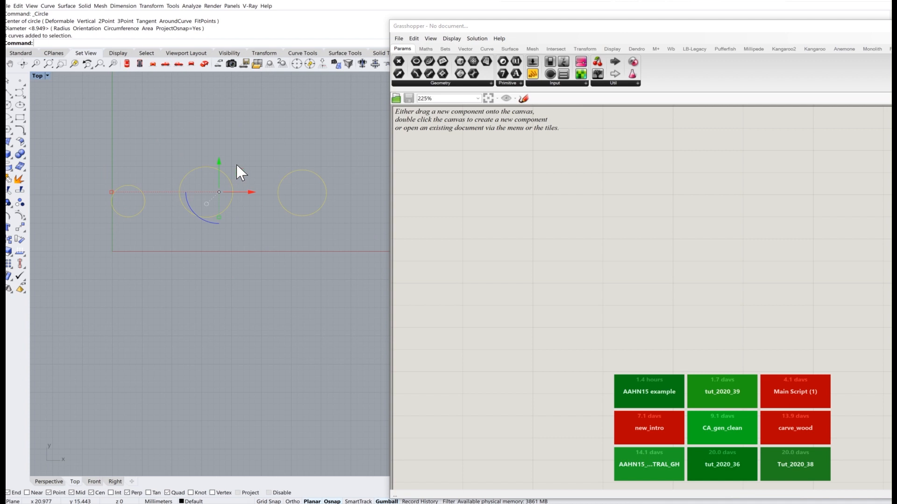
double_click(506, 209)
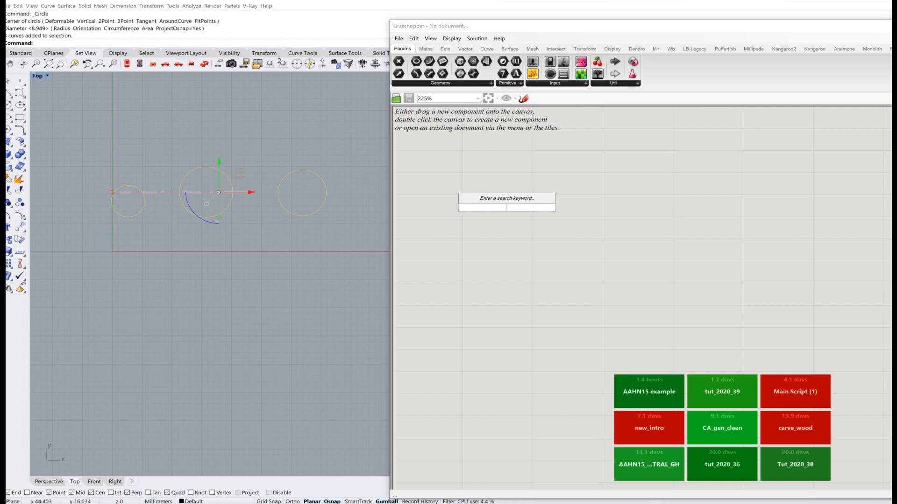
text(crv)
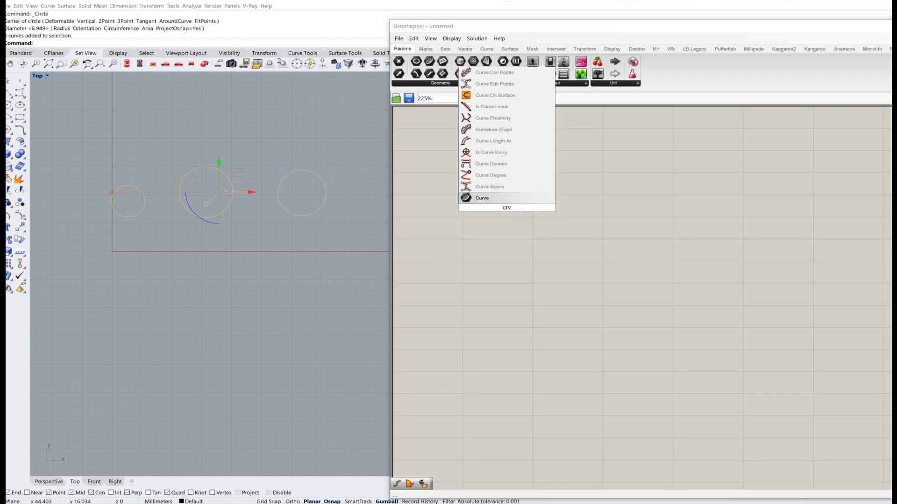
key(Return)
right_click(507, 208)
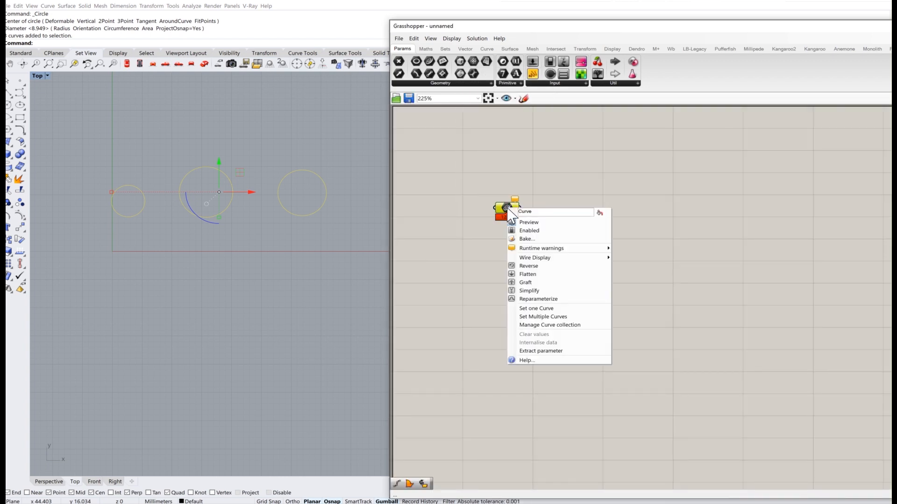
click(548, 318)
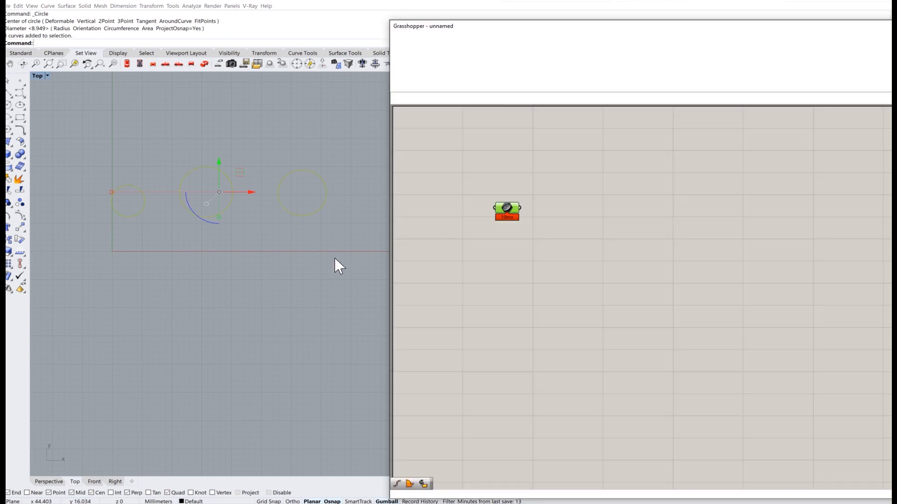
click(326, 274)
drag(508, 213, 517, 229)
click(572, 236)
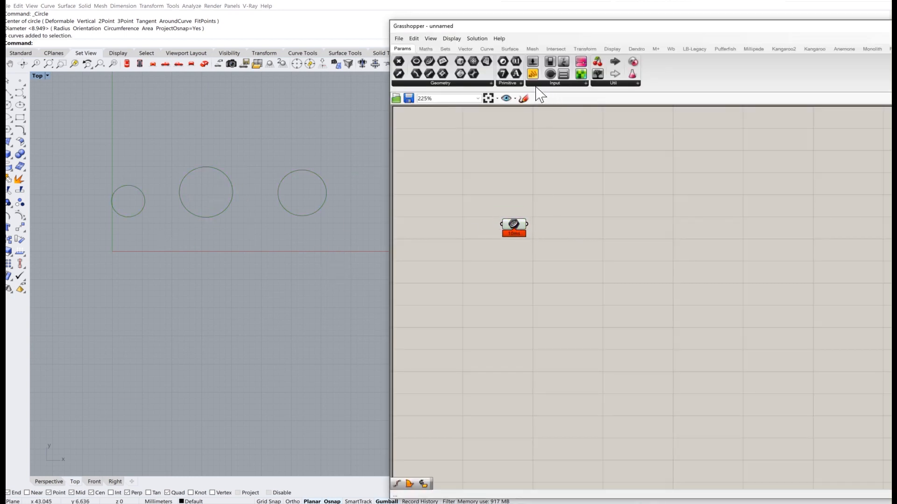
Step: Connect an enlarged Panel to the Curve parameter to inspect its data list, and delete the panel
drag(542, 100, 551, 183)
scroll(528, 225, up, 2)
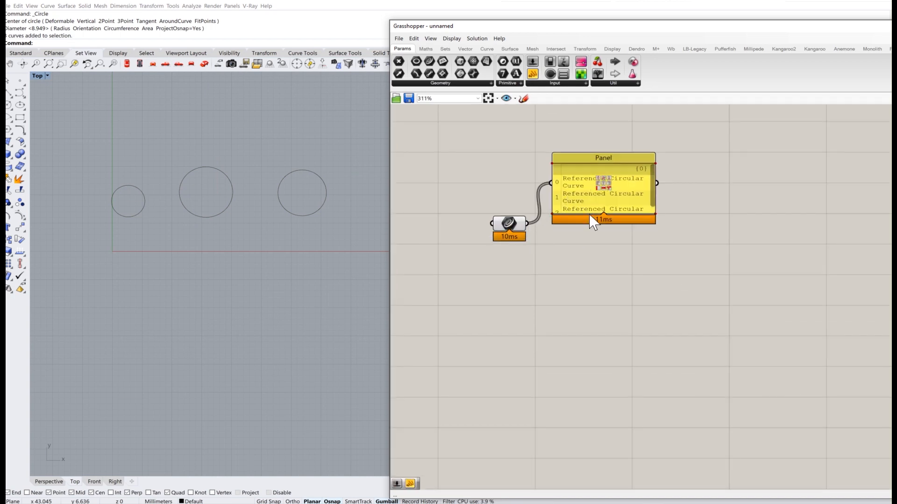
drag(586, 223, 587, 279)
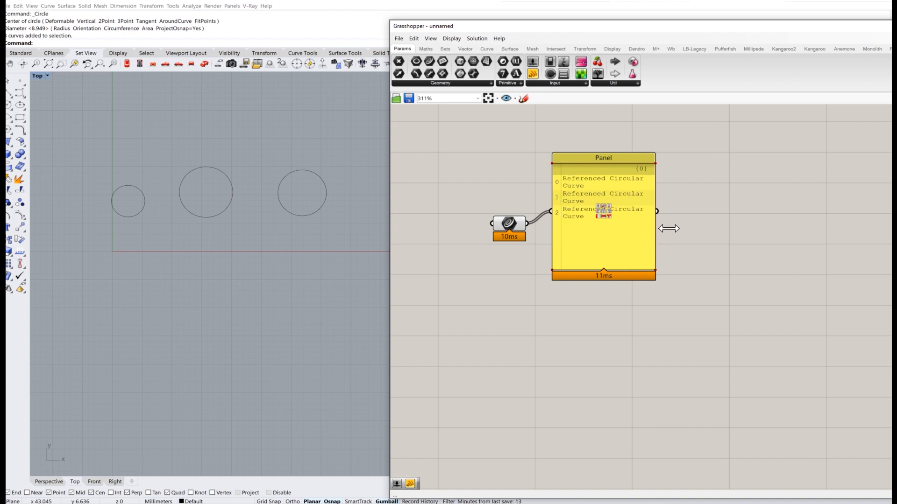
drag(633, 239, 695, 173)
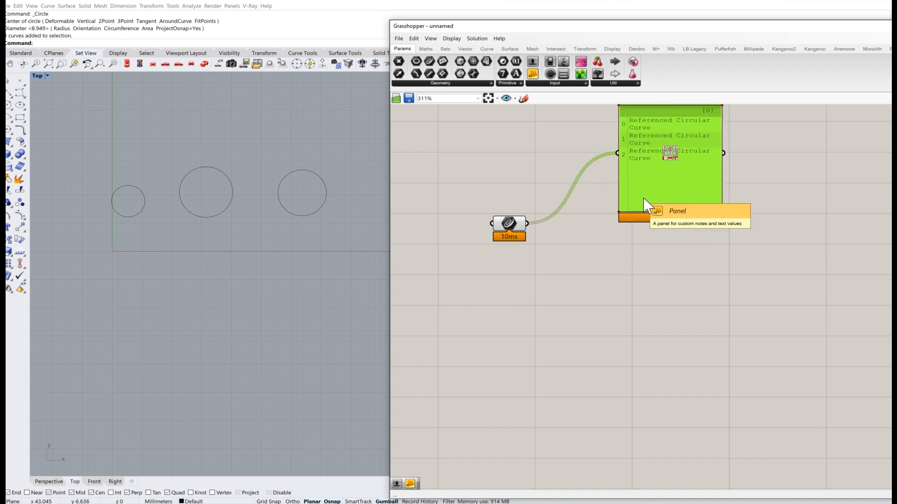
key(Delete)
Step: Add a Divide Curve component beside the Curve parameter and connect the circles to its Curve input
drag(520, 234, 529, 245)
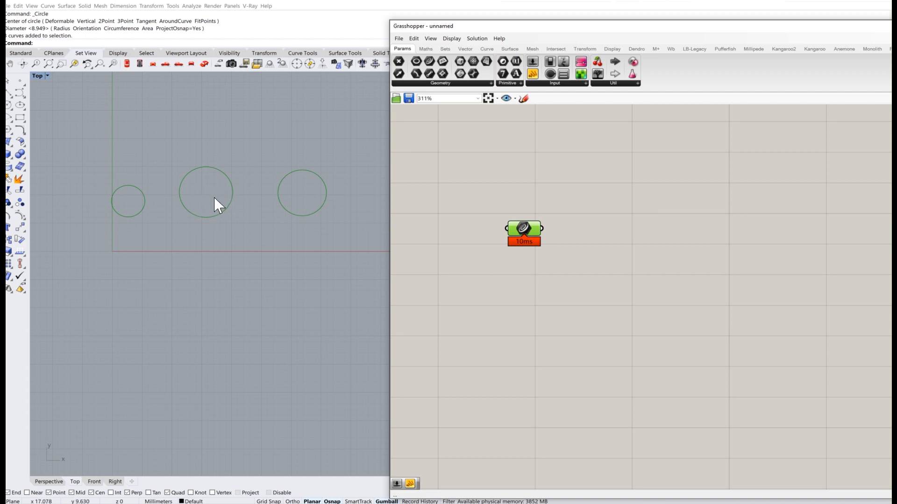
click(638, 216)
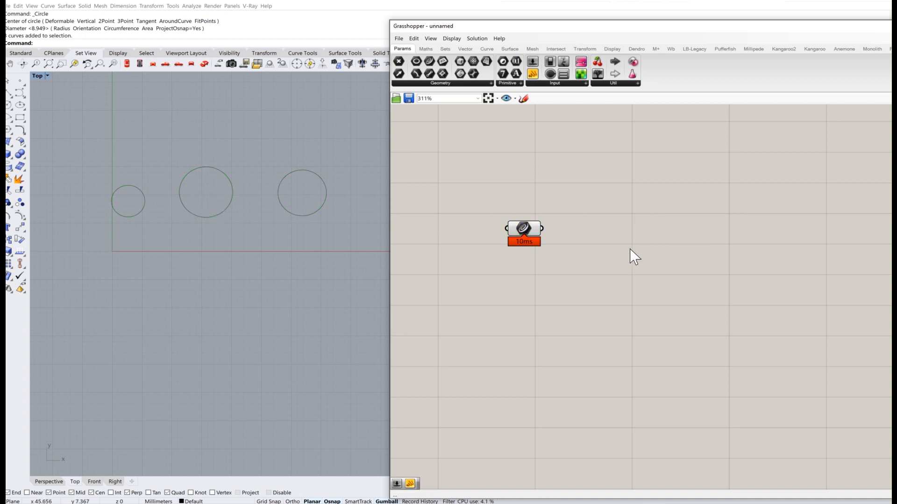
double_click(630, 254)
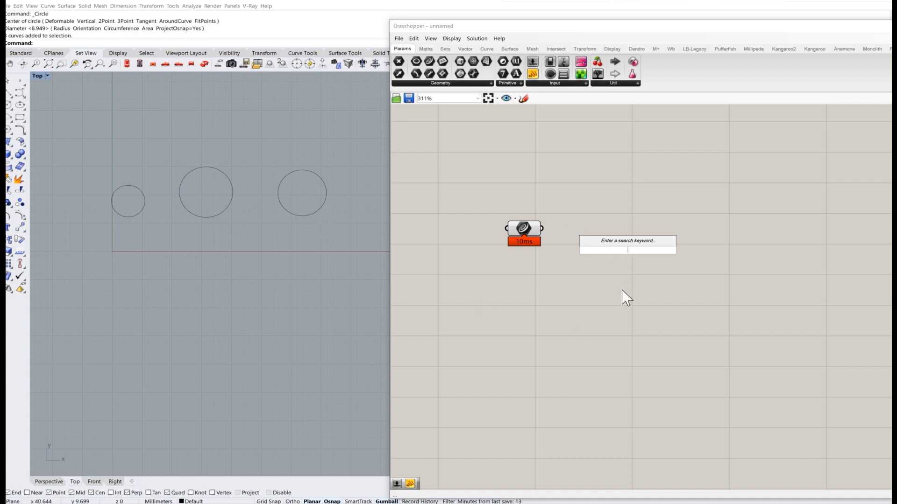
text(divide)
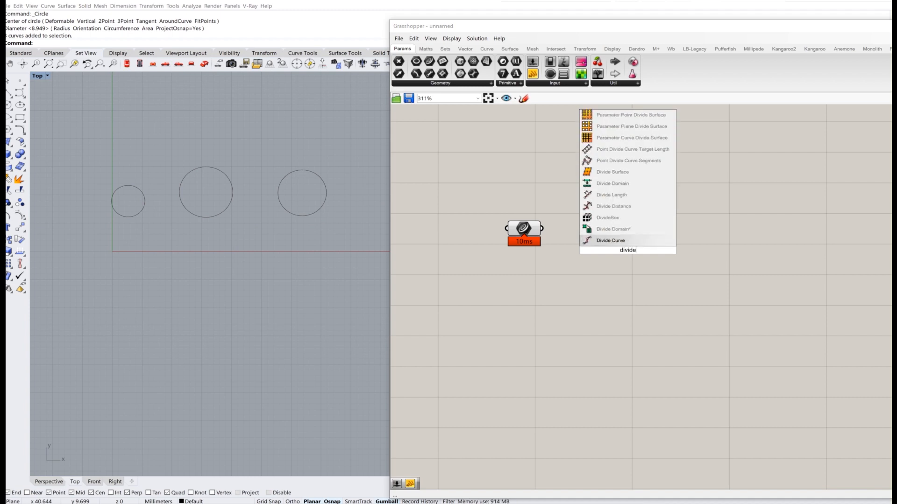
click(632, 240)
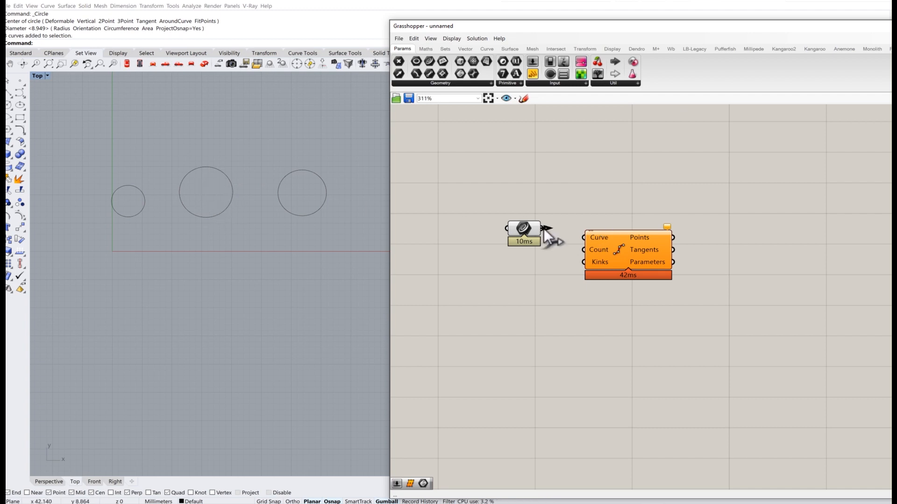
drag(595, 237, 621, 242)
Step: Add a Number Slider set to 3 below the Curve parameter and connect it to Divide Curve's Count input
double_click(522, 285)
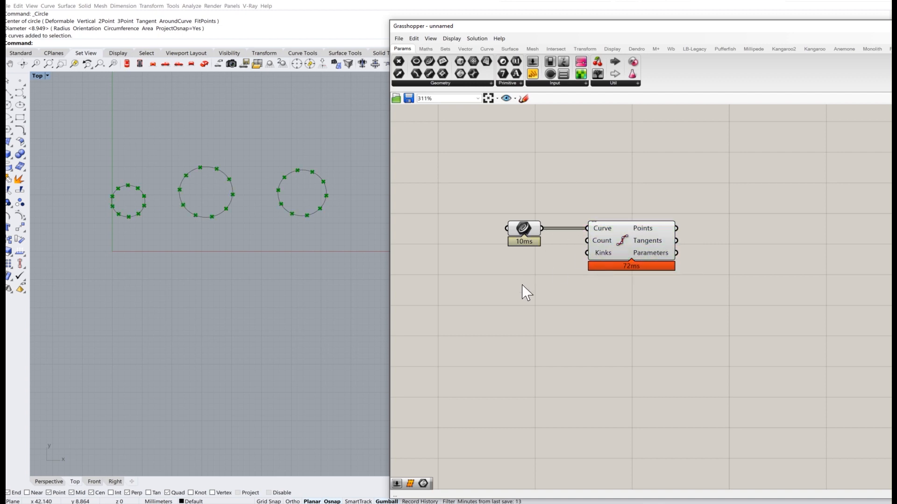
text(2)
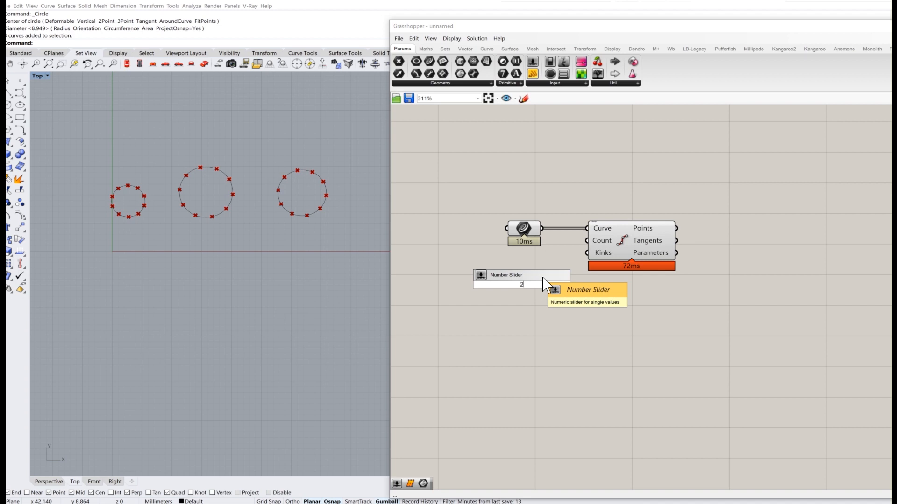
click(543, 277)
drag(589, 262, 588, 241)
drag(523, 287, 537, 264)
click(553, 325)
click(547, 305)
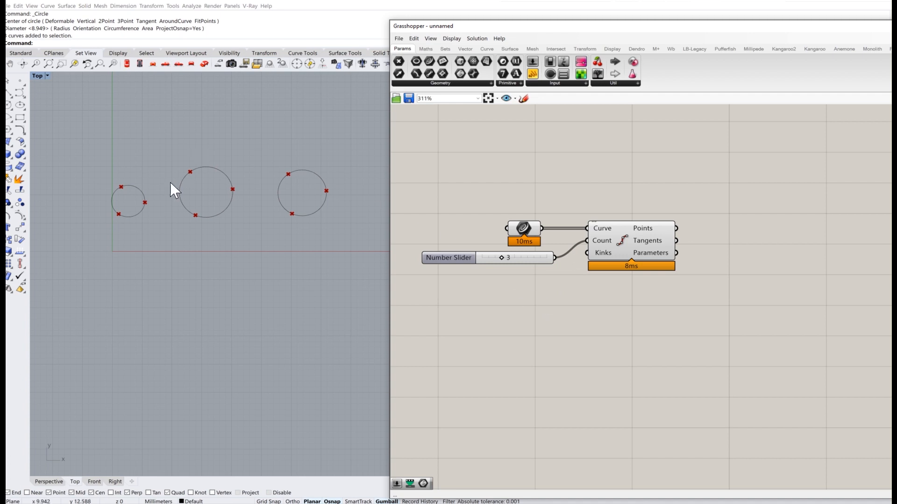
right_drag(696, 224, 652, 236)
double_click(763, 236)
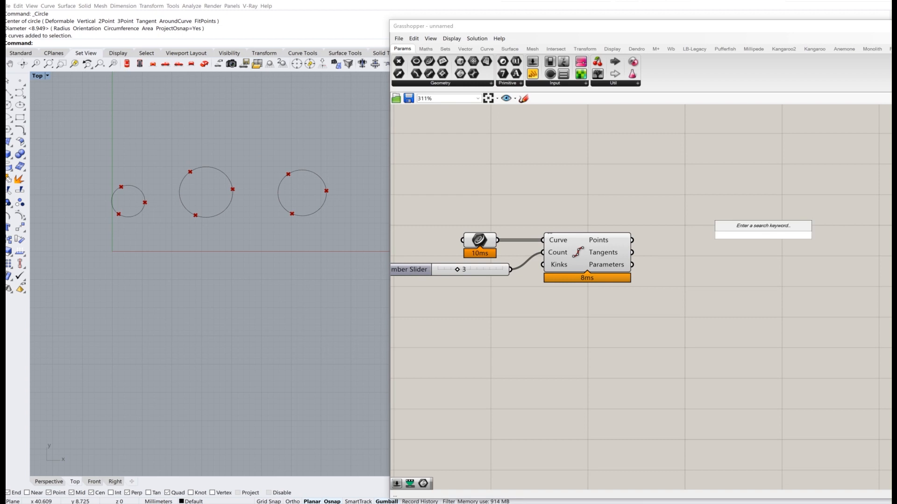
text(polygo)
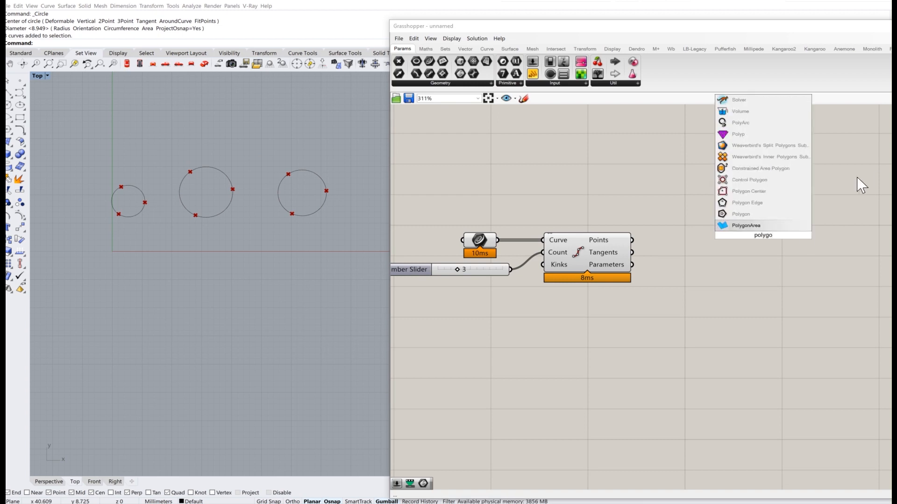
click(752, 192)
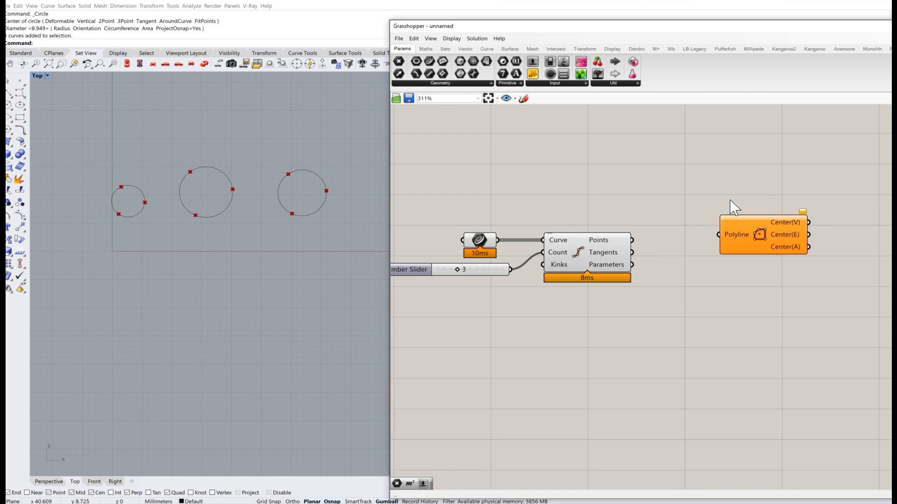
drag(721, 230, 695, 200)
click(765, 234)
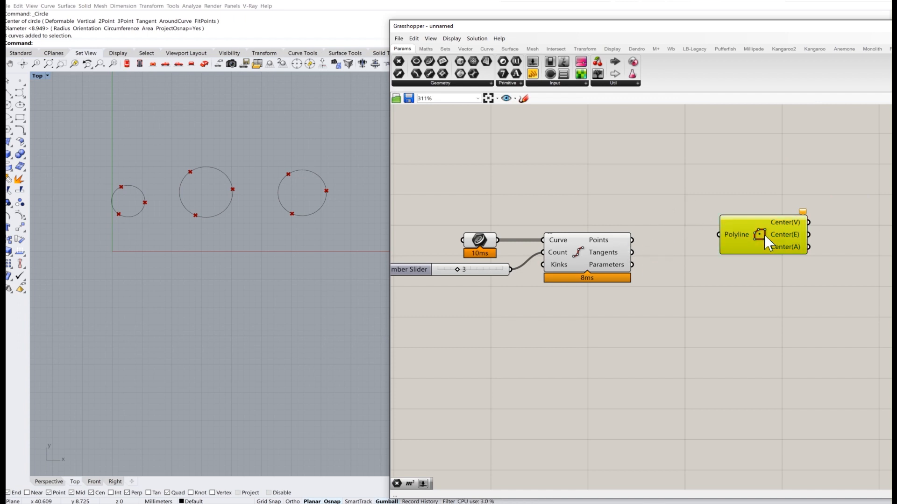
key(Delete)
Step: Add a Polygon component beside Divide Curve and connect the division Points to its Plane input
double_click(725, 239)
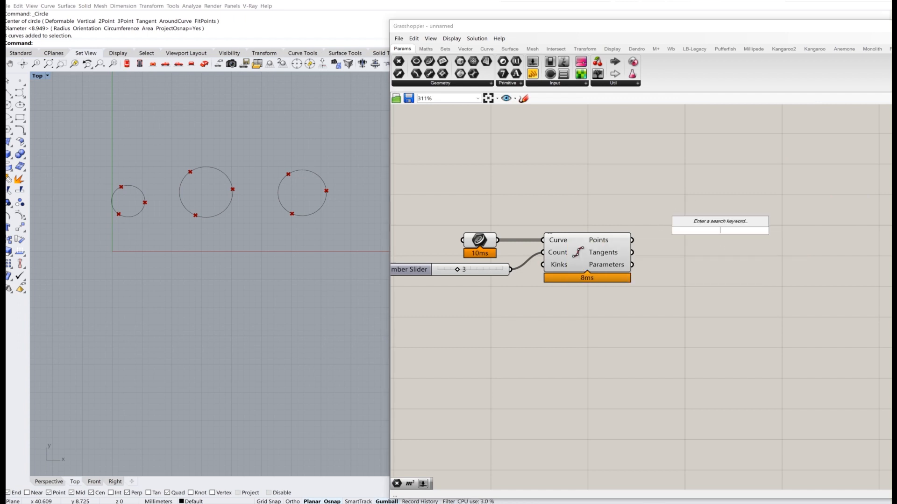
text(polygon)
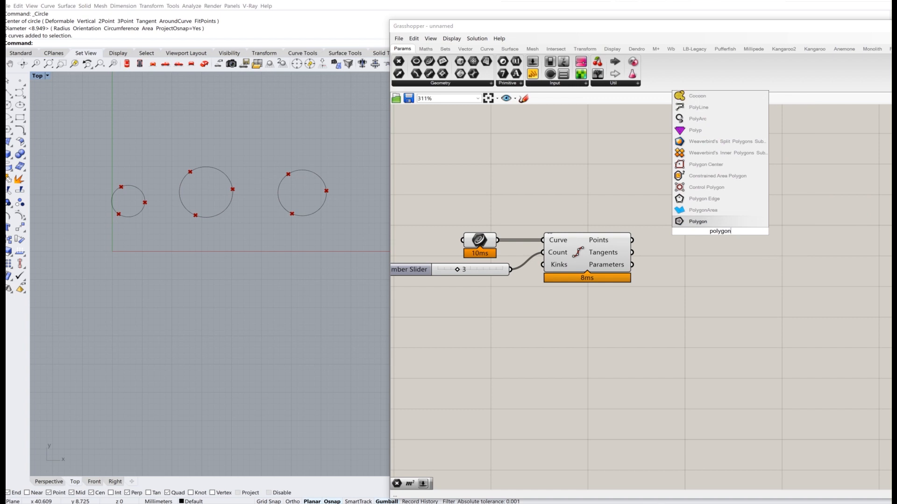
click(698, 221)
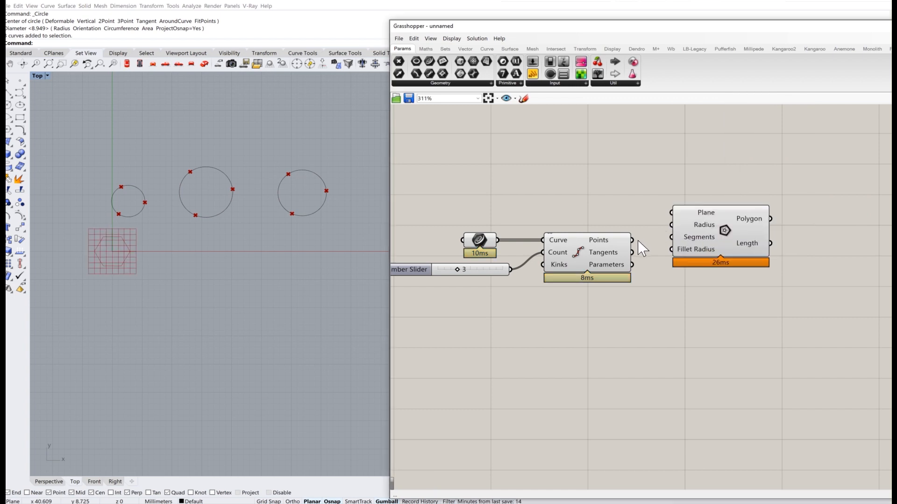
drag(667, 214, 672, 212)
drag(728, 224, 755, 202)
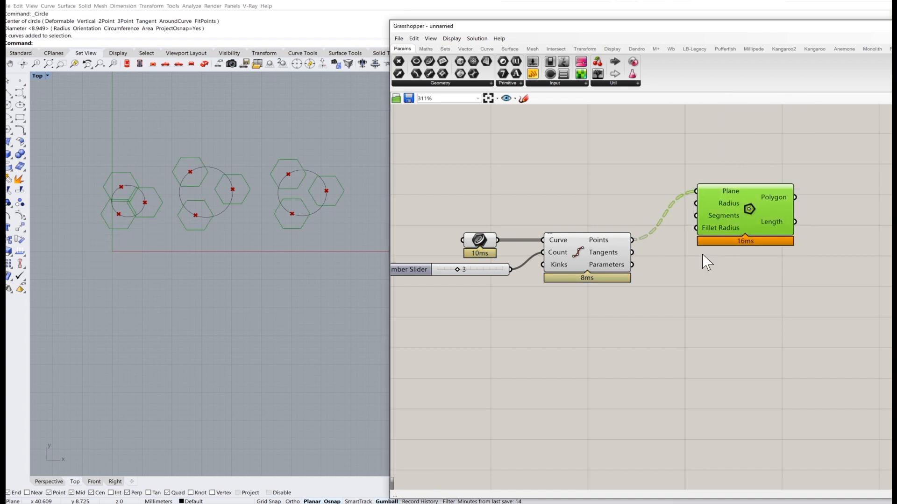
Step: Add a Number Slider set to 3 and connect it to the Polygon component's Segments input
double_click(707, 297)
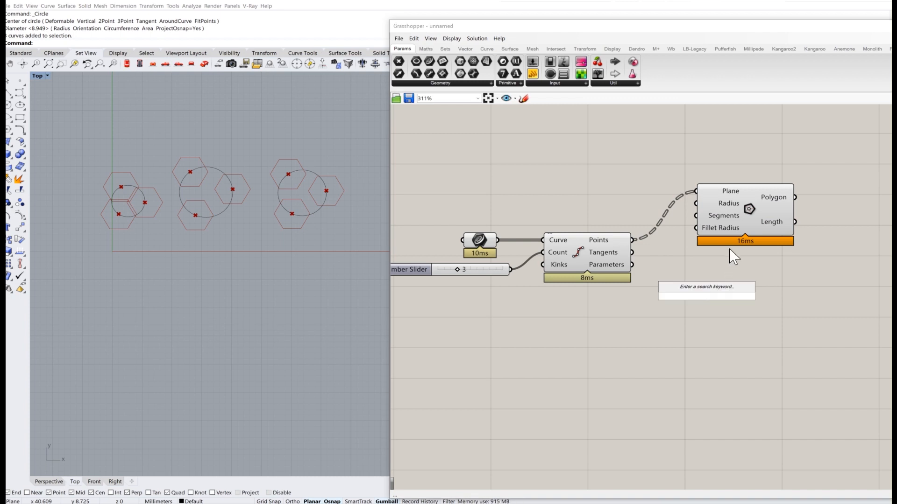
text(3)
key(Return)
drag(757, 294, 696, 216)
drag(746, 230, 764, 215)
Step: Add a Number Slider set to 2 and connect it to the Polygon component's Radius input
double_click(626, 158)
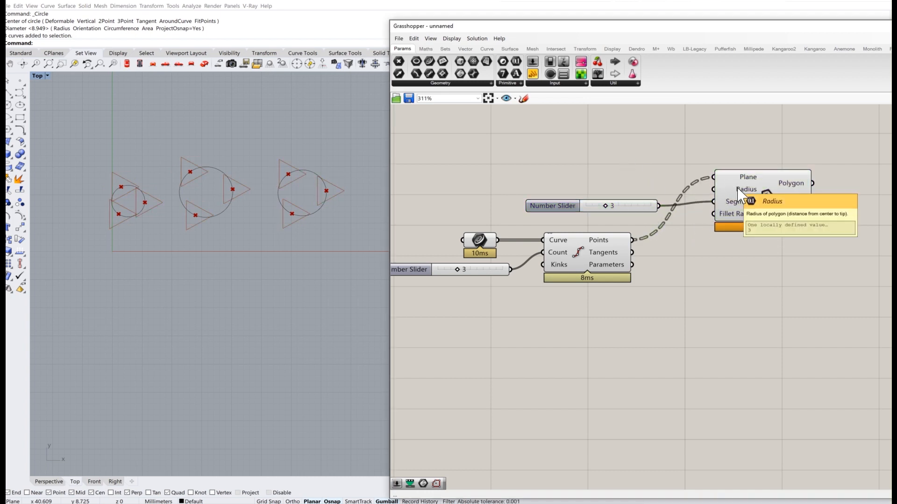
double_click(643, 179)
text(2)
key(Return)
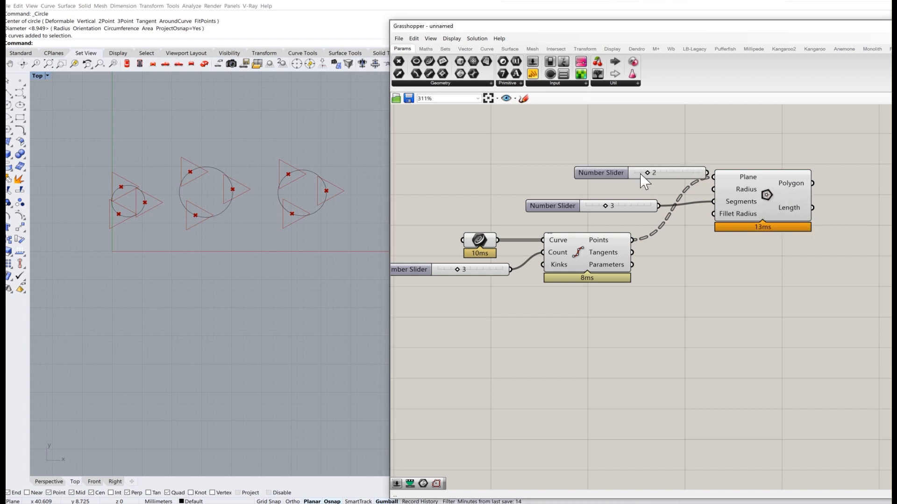
drag(721, 190, 652, 182)
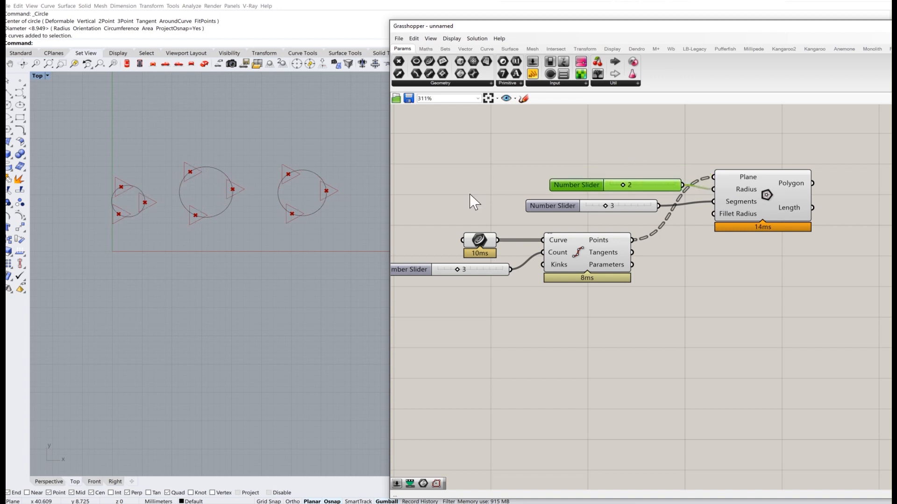
click(470, 195)
Step: Turn off the Divide Curve component's preview in the viewport
scroll(195, 191, up, 4)
click(246, 188)
right_drag(247, 188, 228, 197)
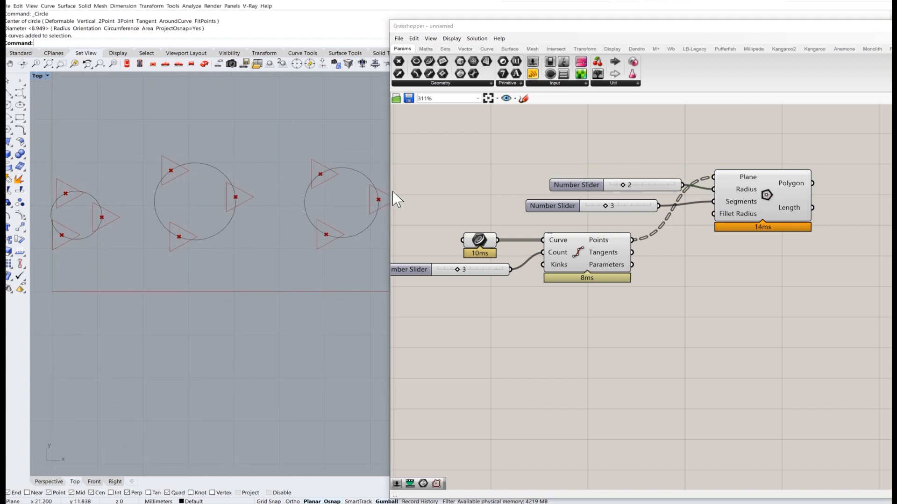
click(776, 205)
click(729, 305)
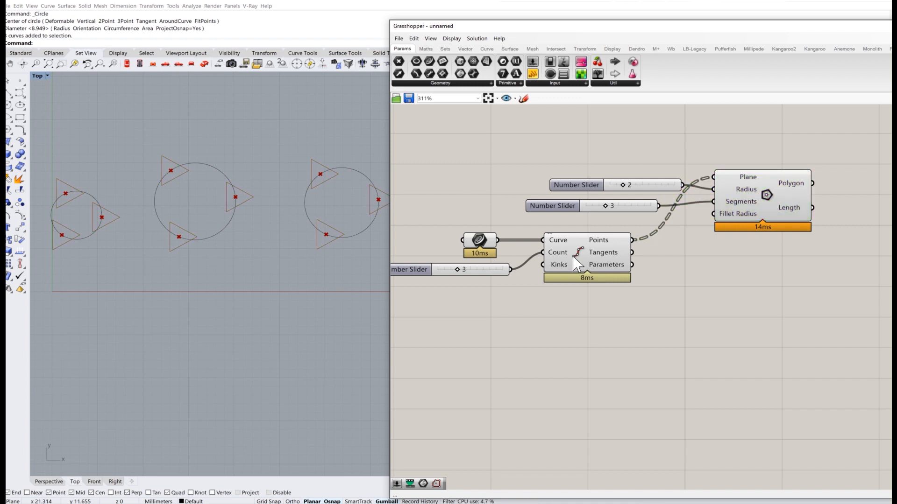
click(576, 260)
middle_click(575, 255)
click(602, 228)
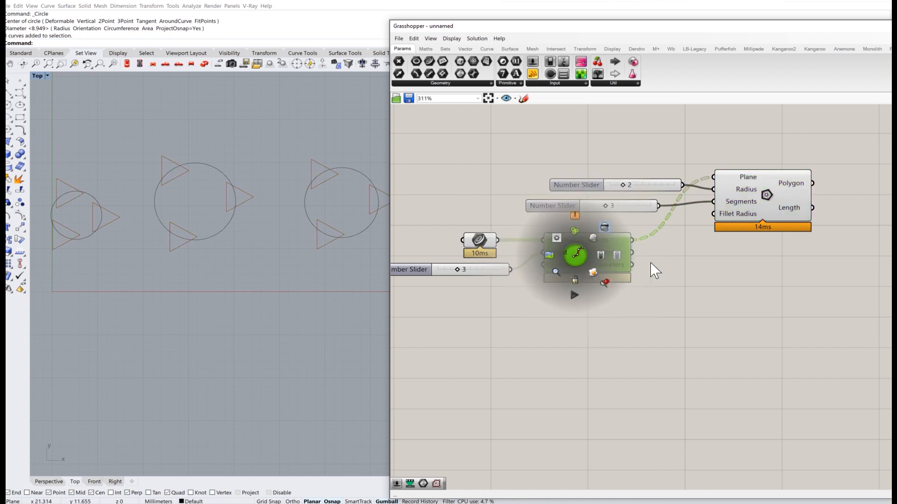
click(650, 266)
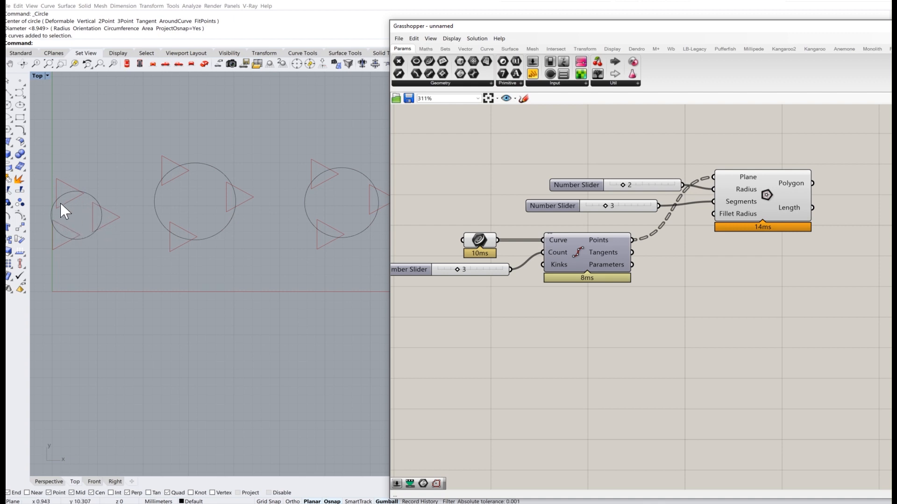
Step: Connect a Panel to the Polygon output and enlarge it to show the complete list of polyline curves
right_drag(716, 233, 596, 245)
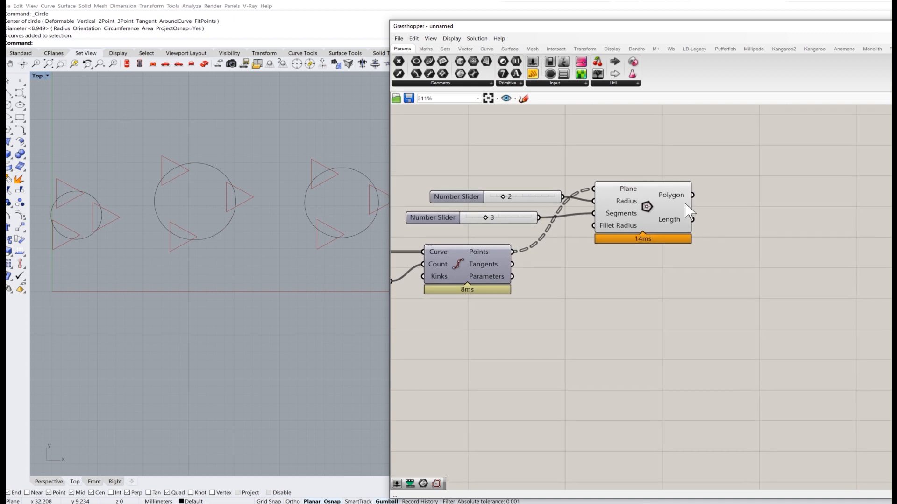
mouse_move(677, 196)
drag(785, 133, 788, 140)
right_drag(791, 170, 719, 210)
drag(682, 188, 681, 190)
right_drag(746, 215, 706, 189)
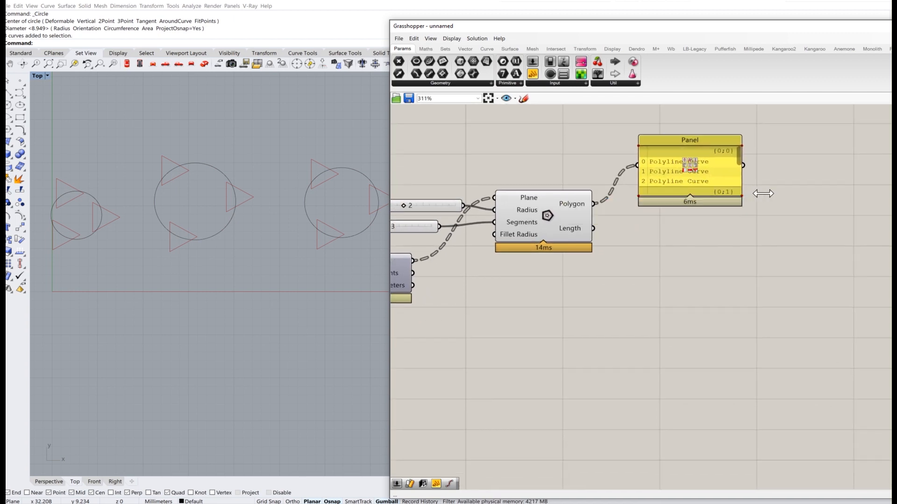
drag(741, 197, 742, 301)
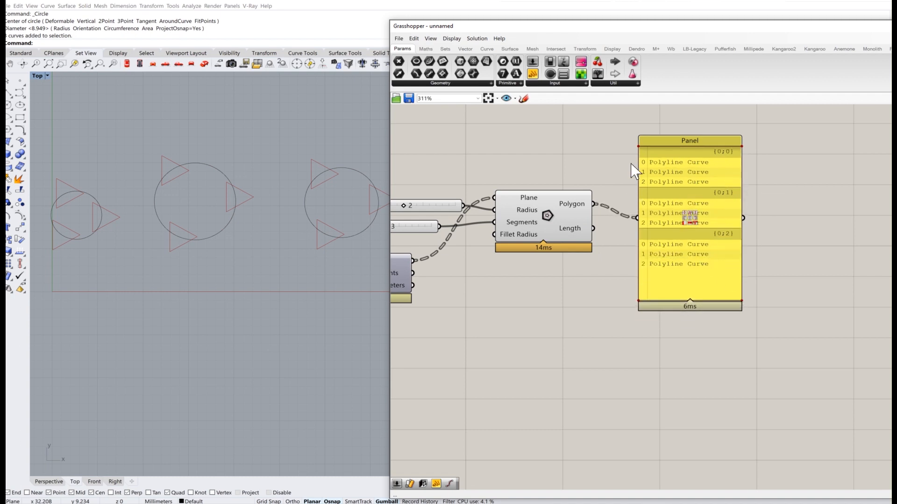
scroll(636, 161, up, 2)
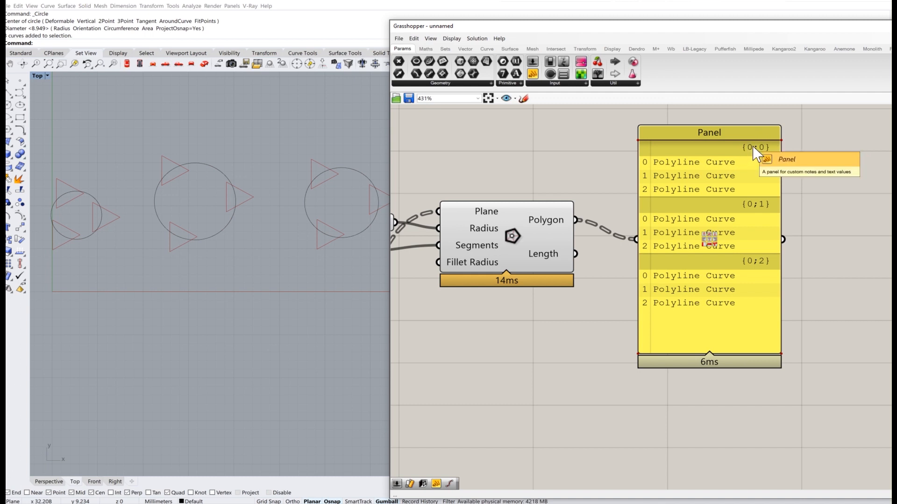
Step: Apply Simplify to the Polygon output and move the panel slightly farther from the component
click(552, 224)
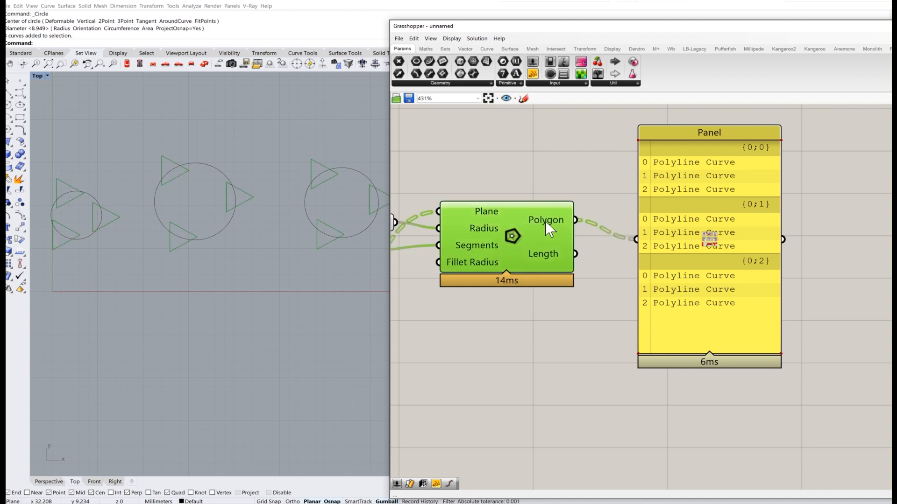
right_click(549, 229)
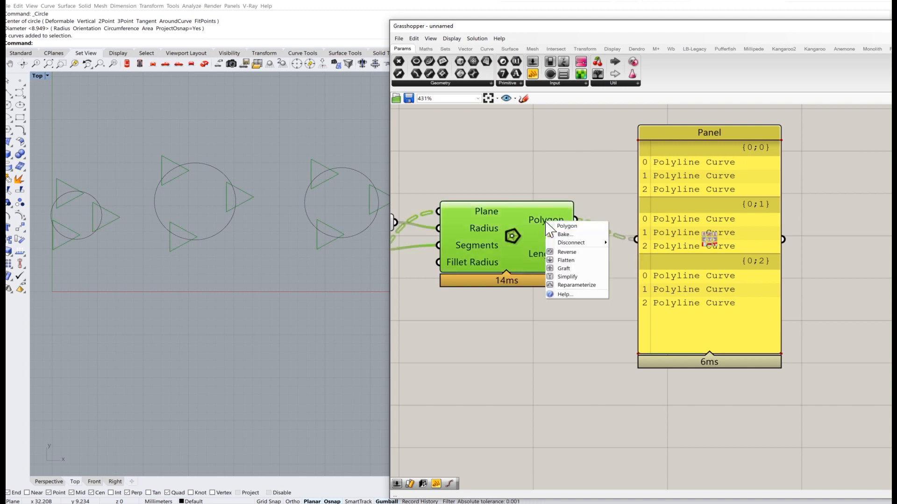
click(568, 277)
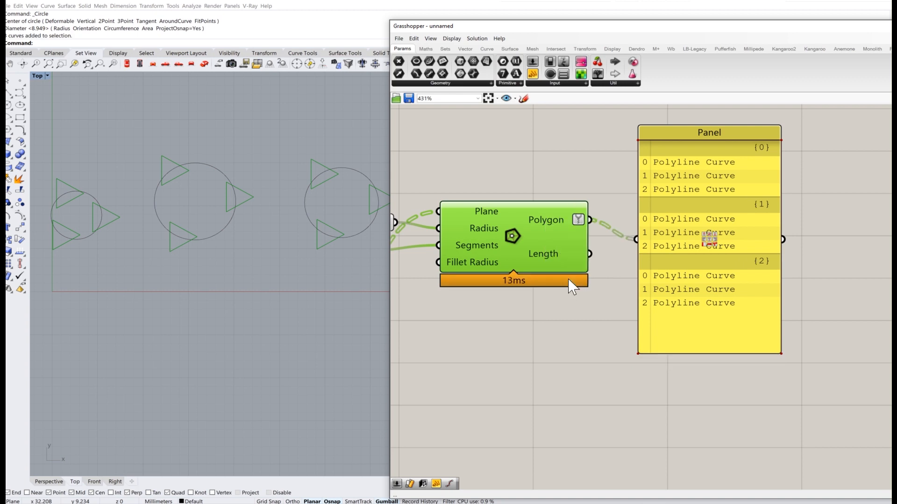
click(761, 148)
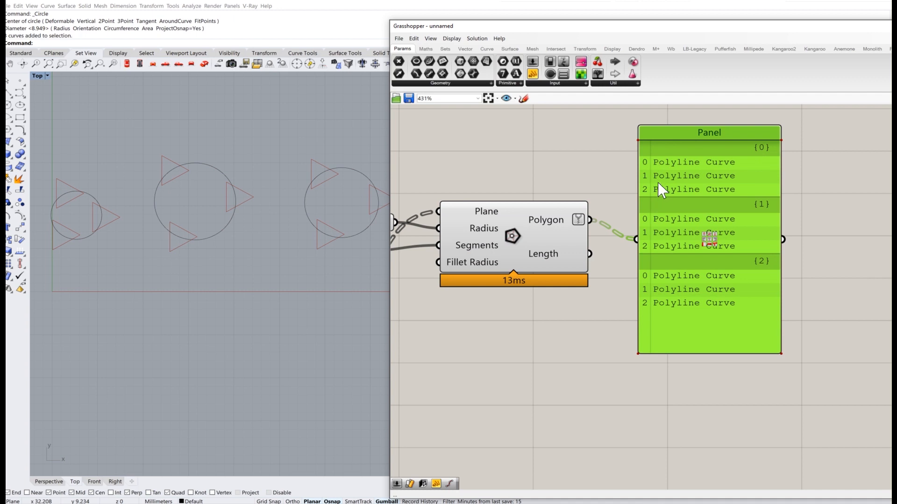
drag(694, 303, 733, 303)
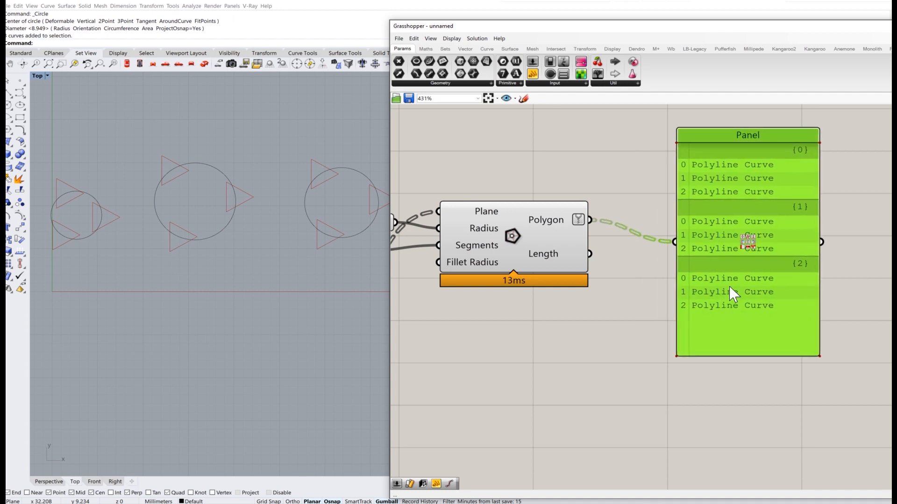
Step: Add a Param Viewer to the canvas above the panel
scroll(700, 301, down, 4)
right_drag(700, 252, 666, 282)
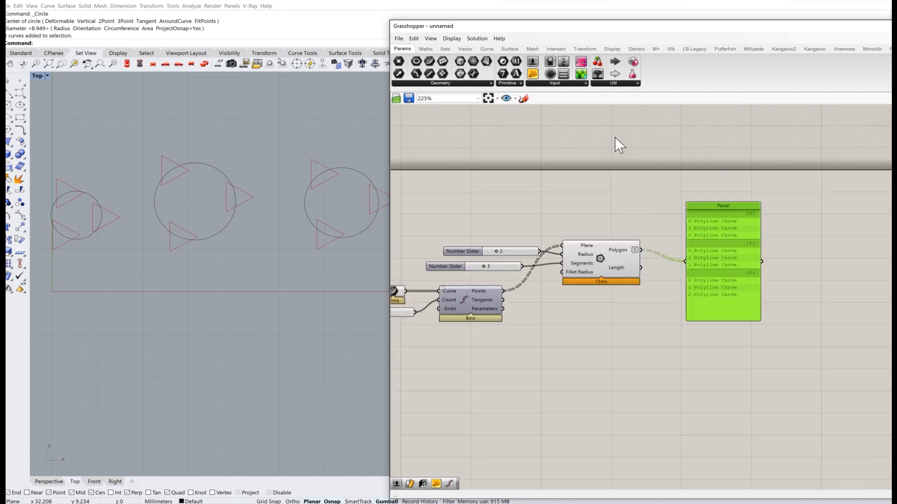
drag(597, 75, 676, 184)
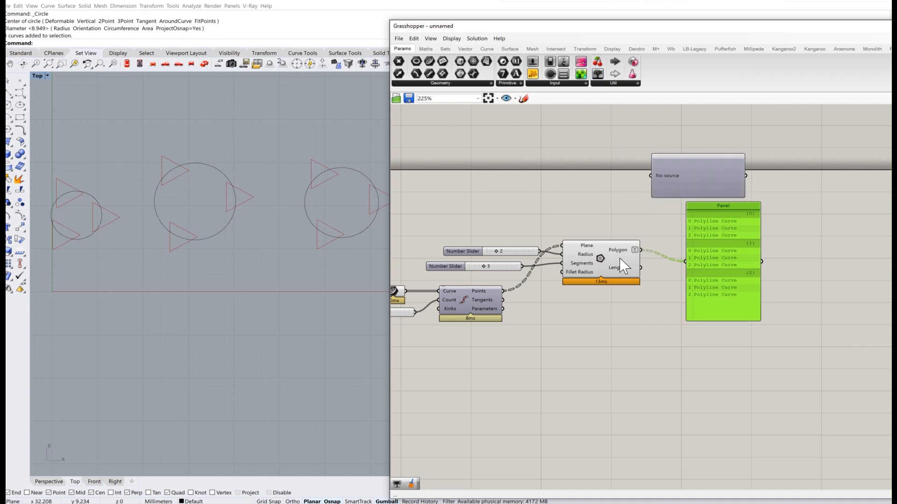
scroll(644, 231, up, 2)
scroll(645, 285, up, 2)
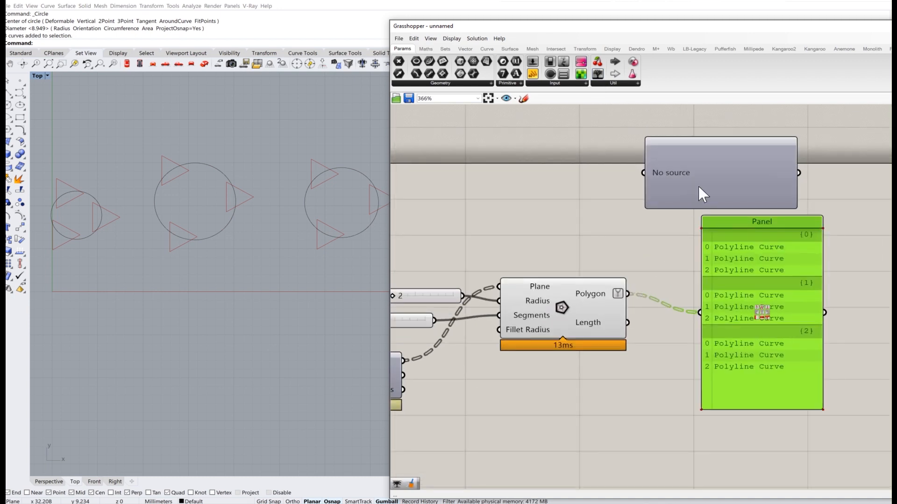
click(711, 168)
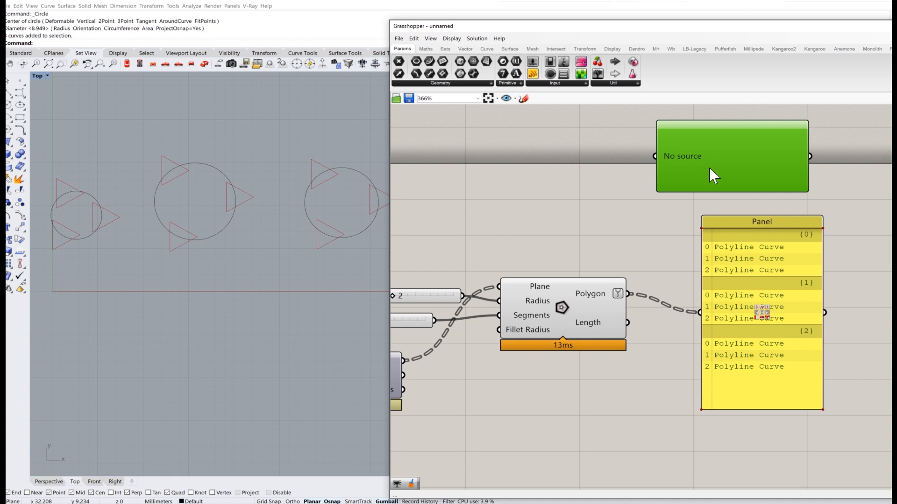
click(610, 84)
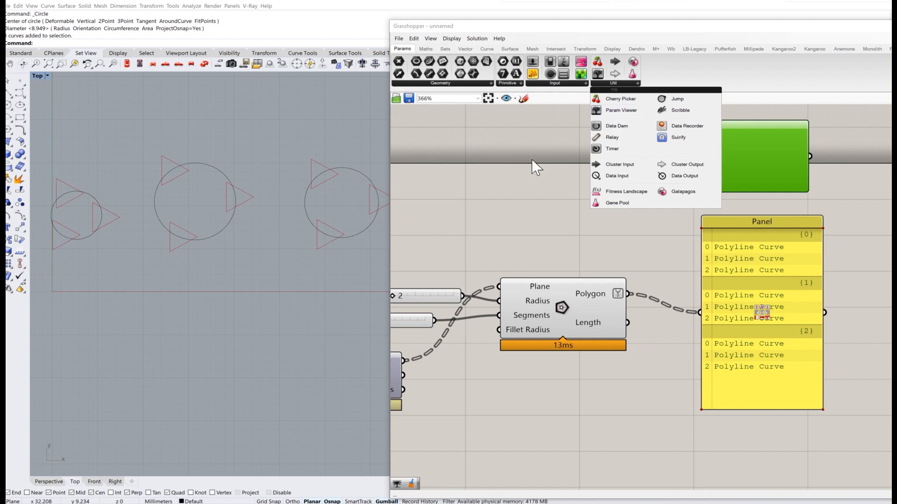
click(586, 172)
Step: Connect the Polygon output to the Param Viewer and switch the viewer to its tree diagram display
drag(628, 294, 660, 154)
drag(714, 162, 740, 189)
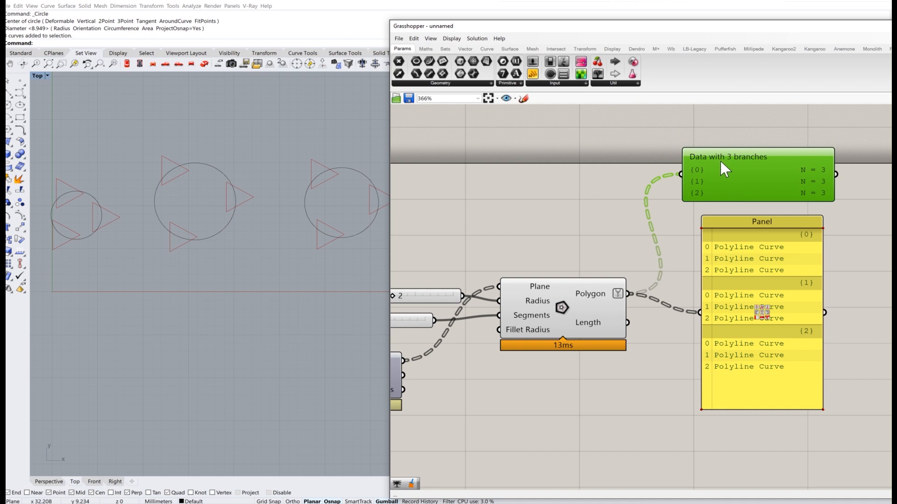
double_click(756, 174)
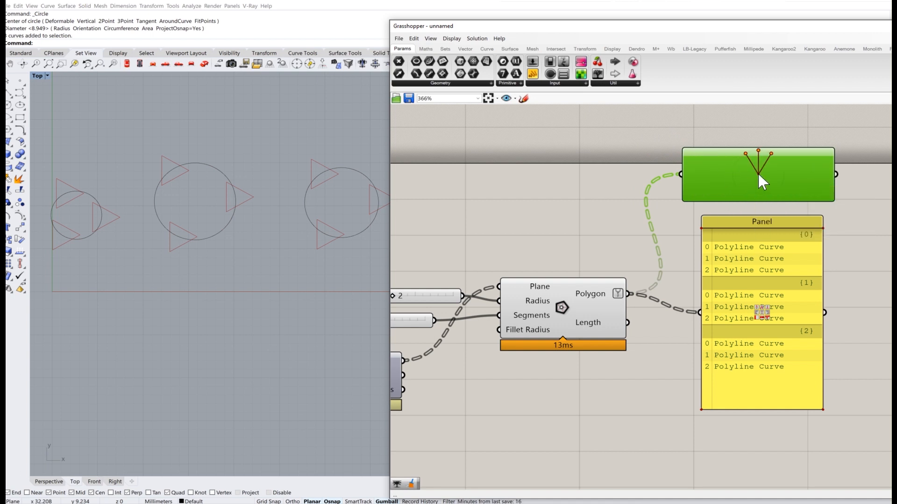
Step: Examine how the three branches in the Param Viewer diagram correspond to the branch paths and items listed in the panel
scroll(757, 172, up, 3)
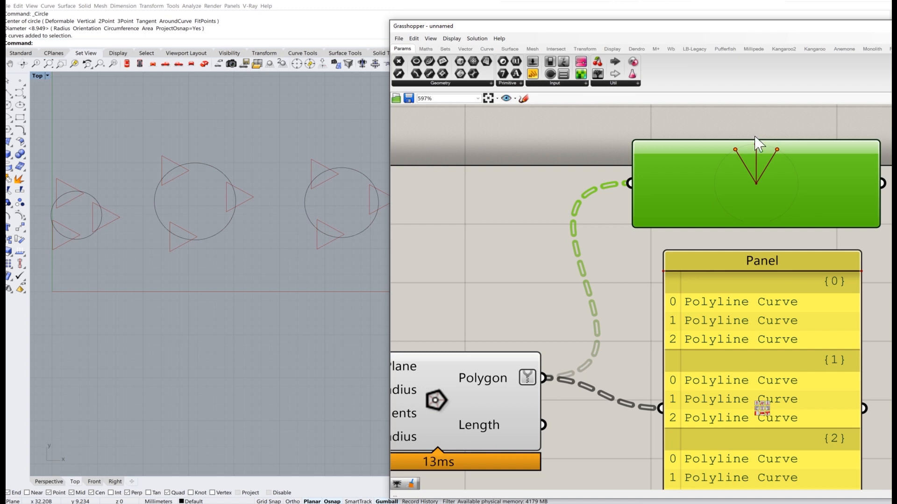
scroll(805, 163, down, 2)
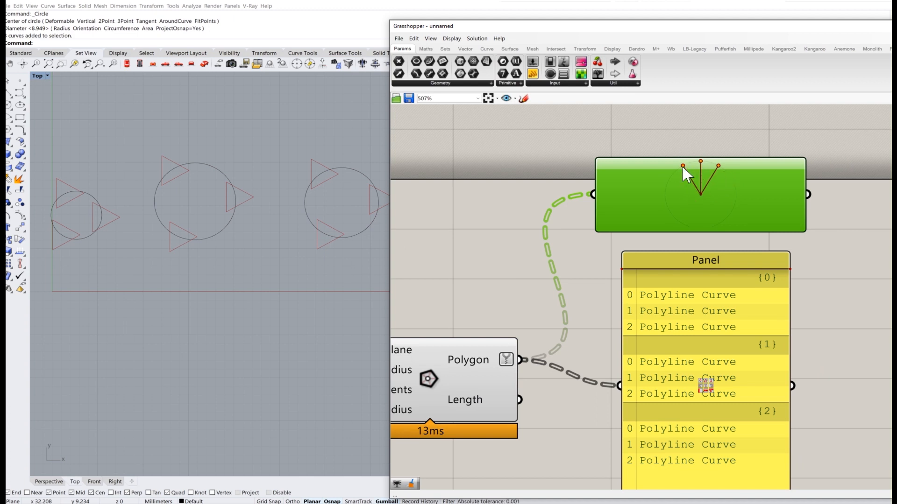
scroll(701, 159, up, 2)
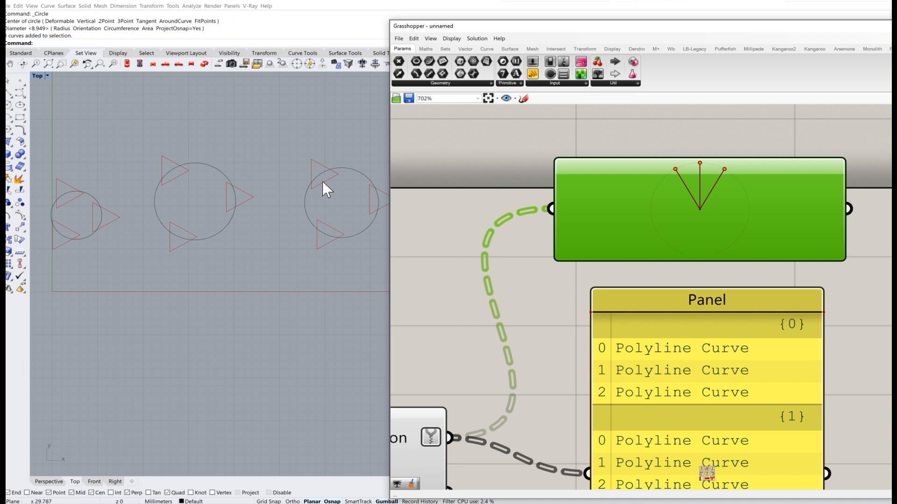
scroll(649, 298, down, 1)
right_drag(662, 236, 701, 147)
right_drag(684, 255, 687, 251)
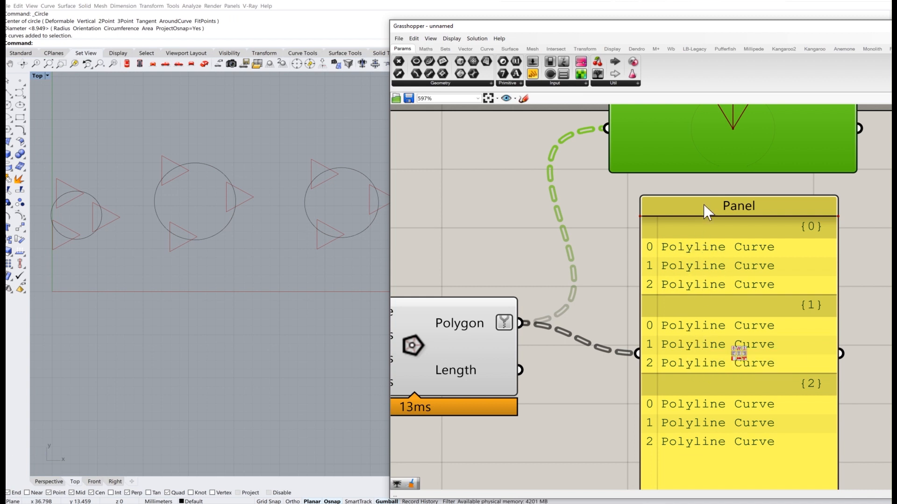
scroll(712, 208, up, 4)
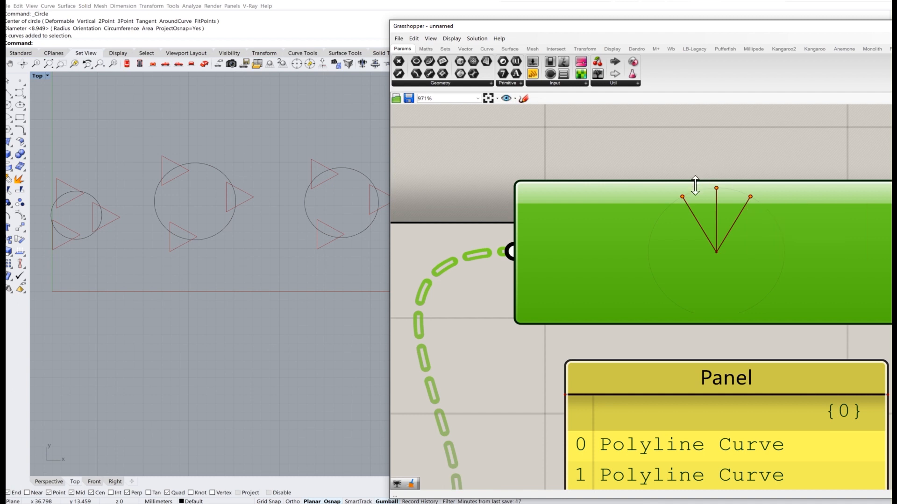
scroll(663, 232, down, 4)
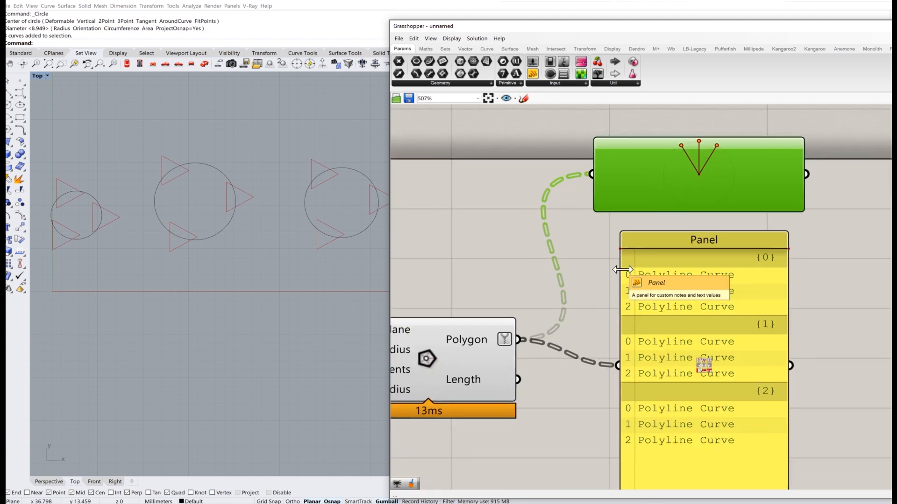
Step: Graft the Polygon output and examine the resulting branches in the Param Viewer diagram and the panel
right_click(473, 347)
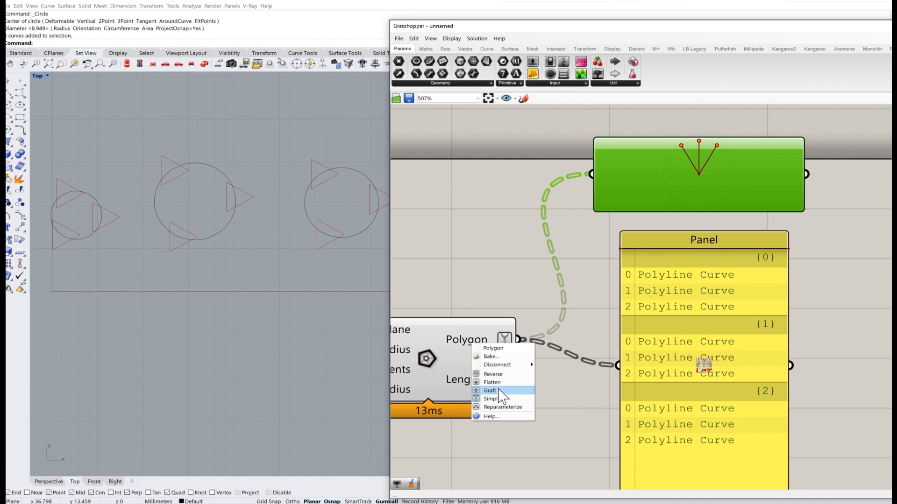
click(498, 391)
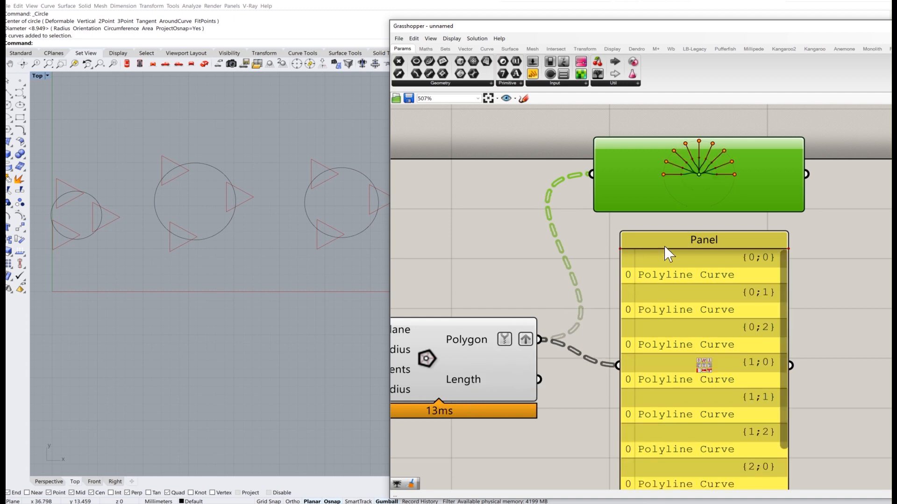
scroll(713, 162, up, 3)
scroll(714, 164, up, 2)
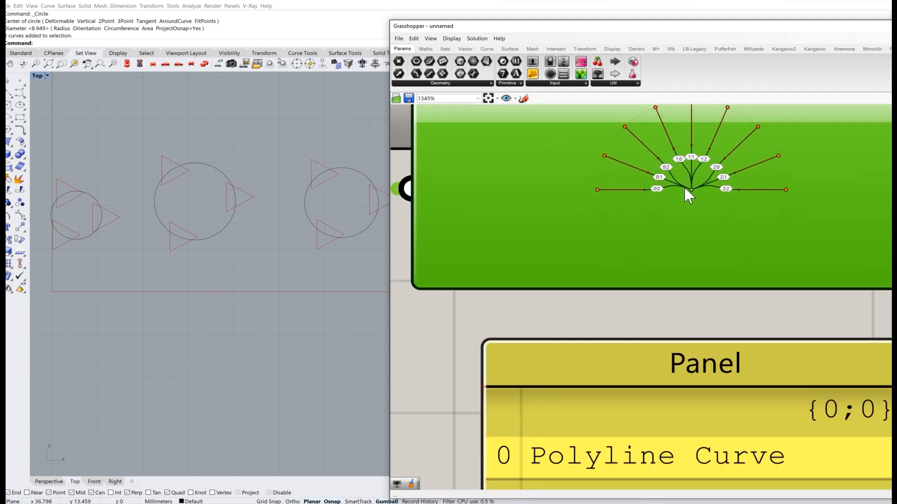
scroll(665, 222, up, 3)
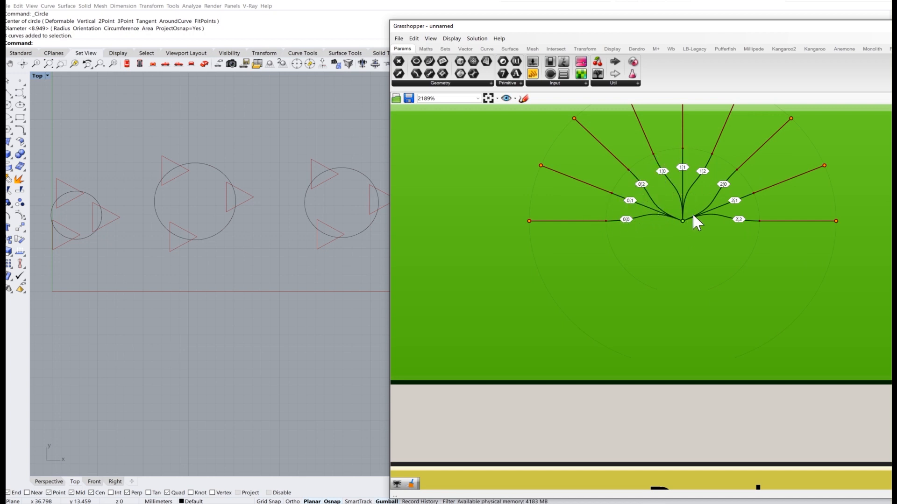
scroll(700, 212, down, 5)
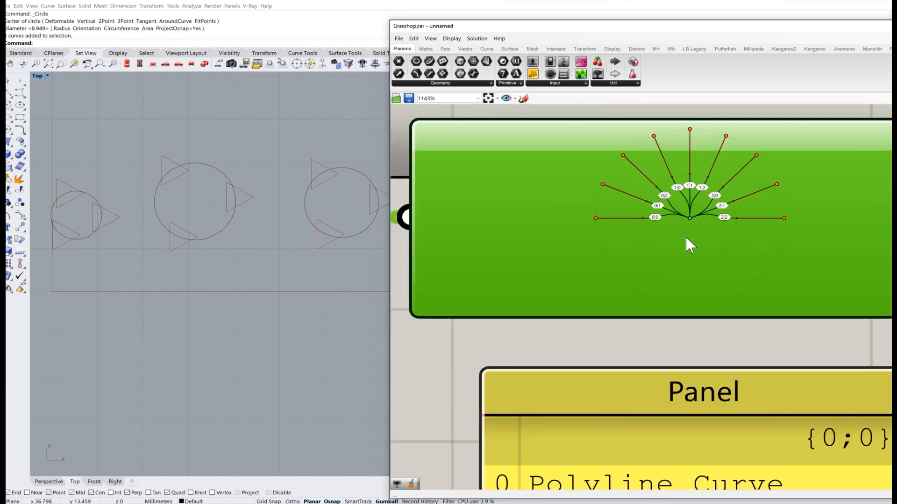
right_drag(671, 224, 663, 202)
scroll(680, 214, down, 1)
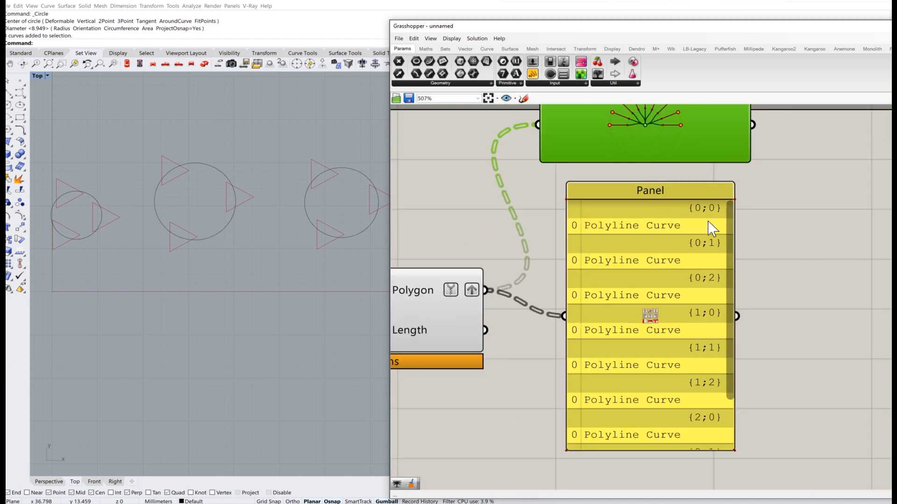
scroll(705, 219, up, 1)
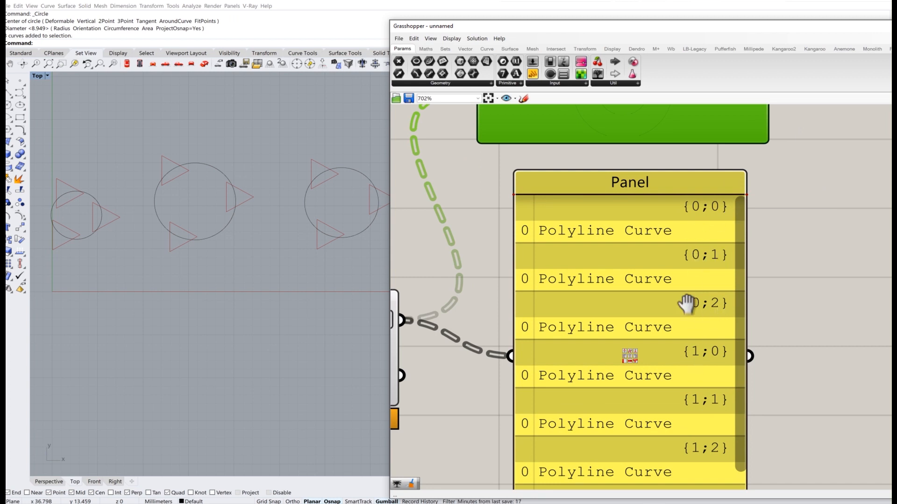
right_drag(686, 304, 682, 211)
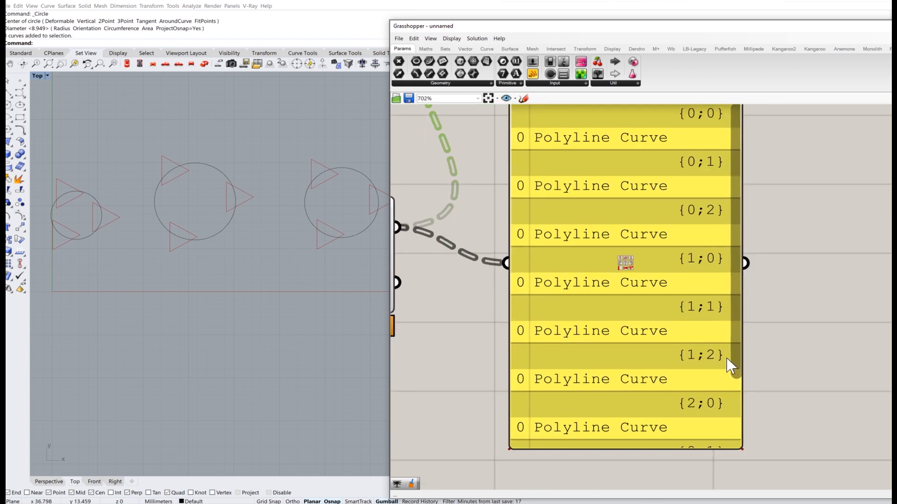
scroll(737, 383, down, 2)
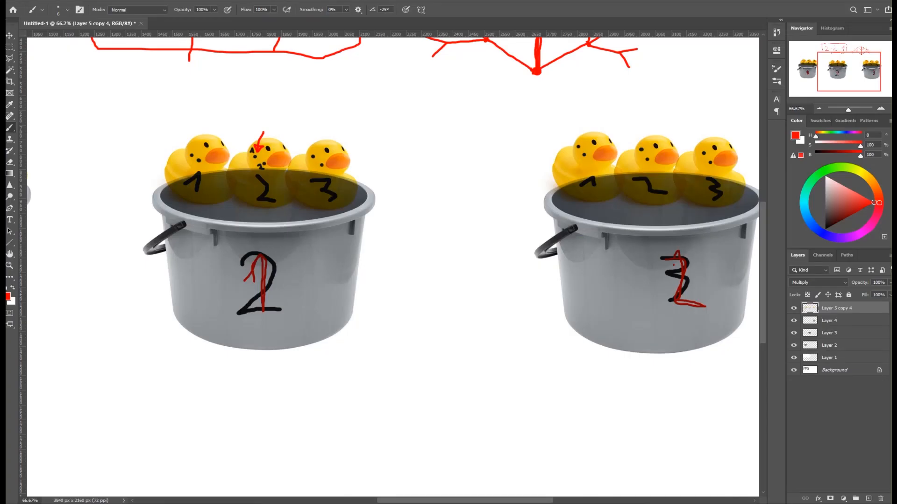
Step: Switch to Photoshop and revisit the illustration of numbered ducks in buckets
mouse_move(855, 61)
mouse_down()
mouse_move(858, 52)
mouse_move(847, 52)
mouse_up()
mouse_move(234, 76)
mouse_down()
mouse_move(190, 88)
mouse_move(303, 179)
mouse_move(297, 82)
mouse_move(216, 150)
mouse_move(357, 123)
mouse_move(186, 110)
mouse_move(271, 156)
mouse_up()
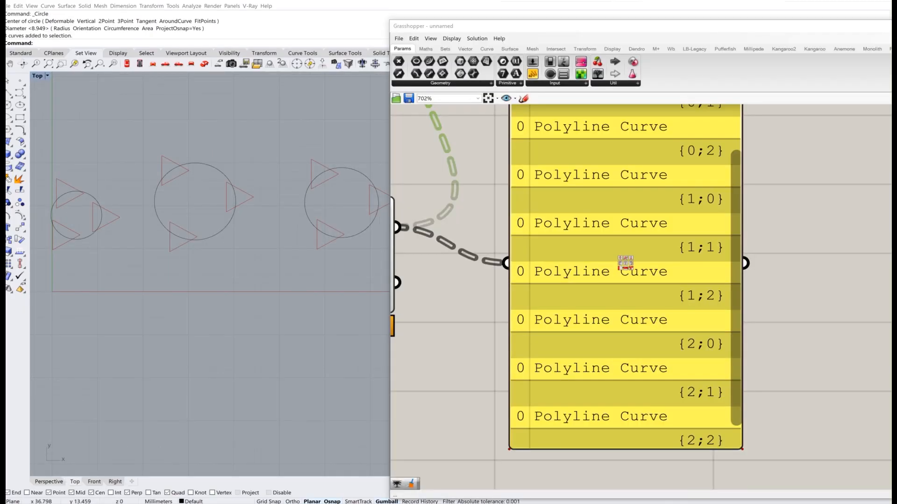
Step: Move the panel slightly farther from the Polygon component and turn off Graft on the Polygon output, keeping Simplify on
scroll(554, 278, down, 5)
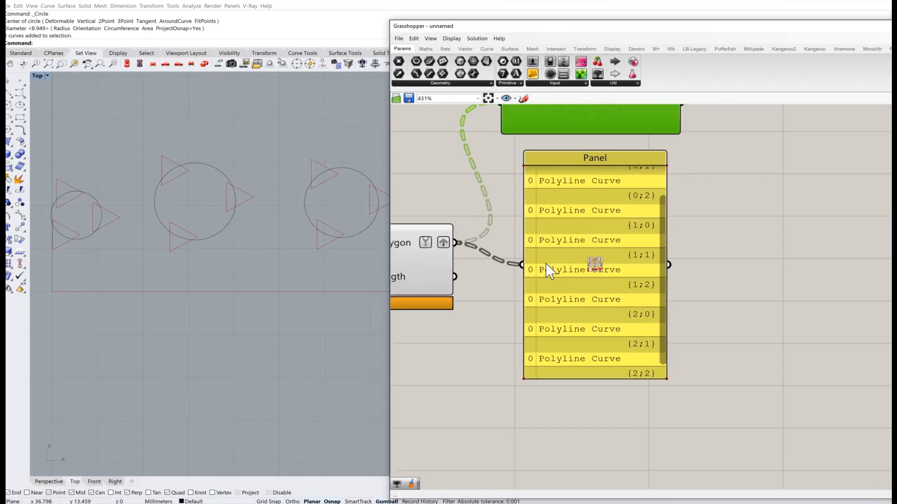
scroll(621, 341, up, 2)
scroll(627, 344, down, 2)
drag(644, 350, 678, 339)
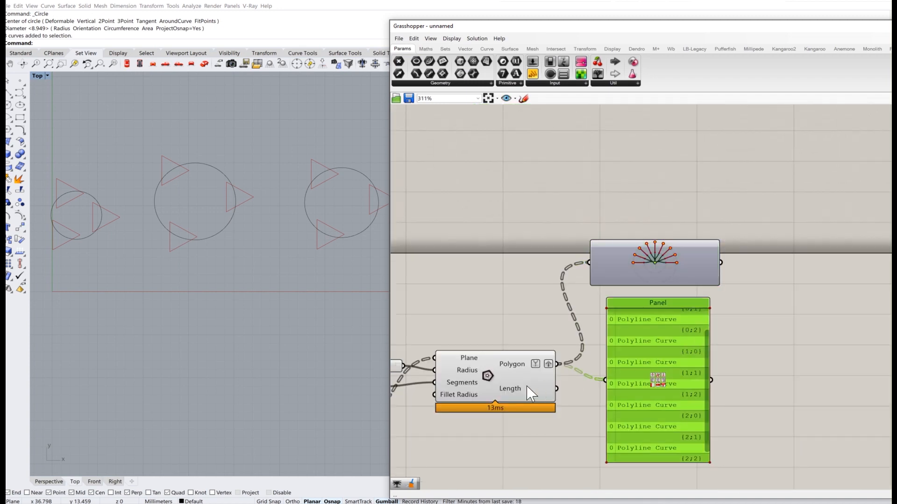
right_click(520, 372)
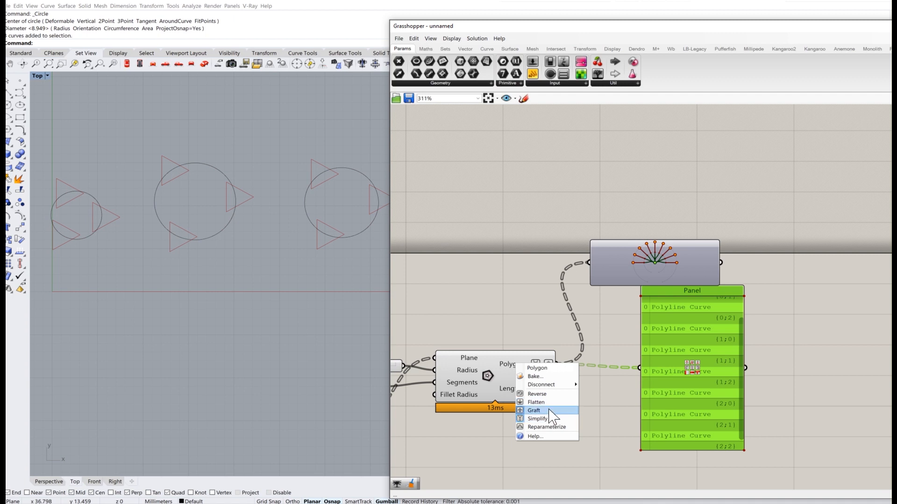
click(546, 419)
right_drag(626, 394, 576, 344)
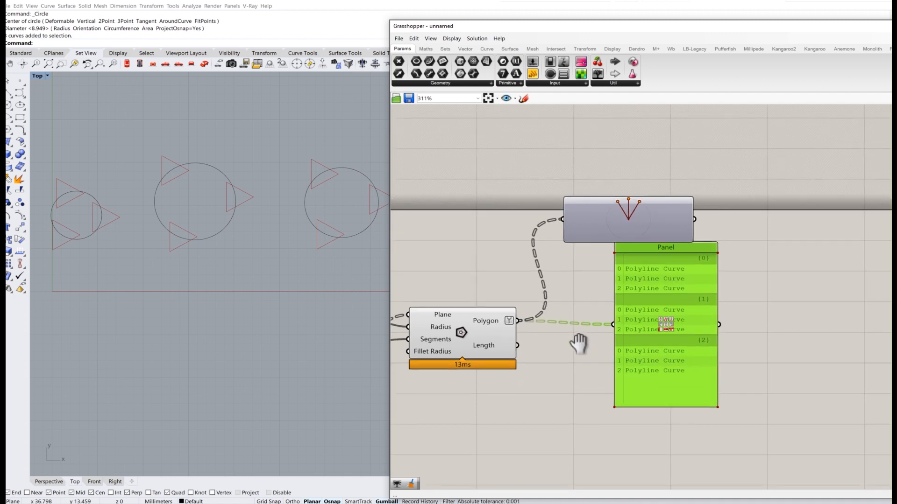
Step: Add a Divide Curve component below the Polygon wires, connect the Polygon output to its Curve input and inspect the division points
scroll(326, 163, up, 3)
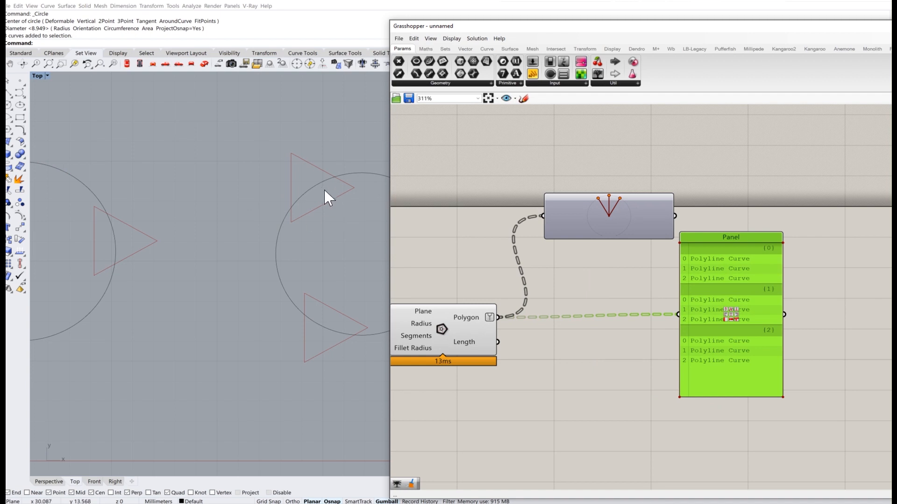
click(674, 433)
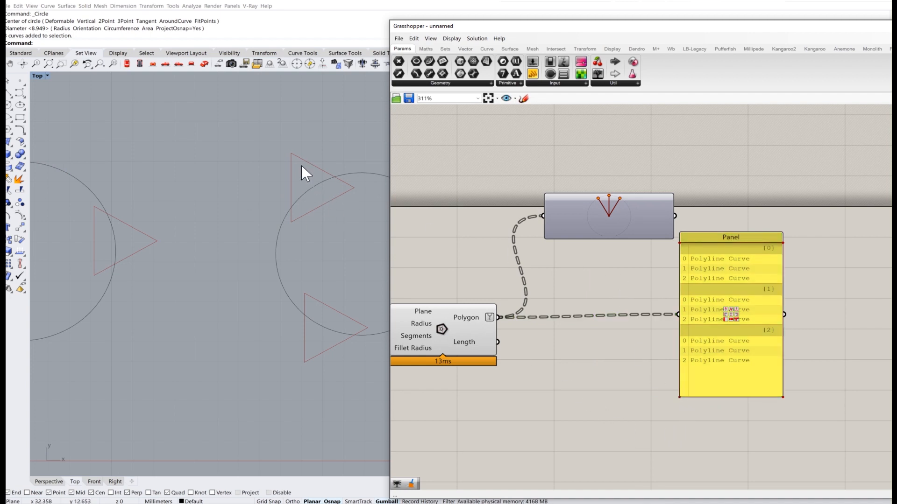
right_drag(594, 357, 568, 373)
double_click(568, 369)
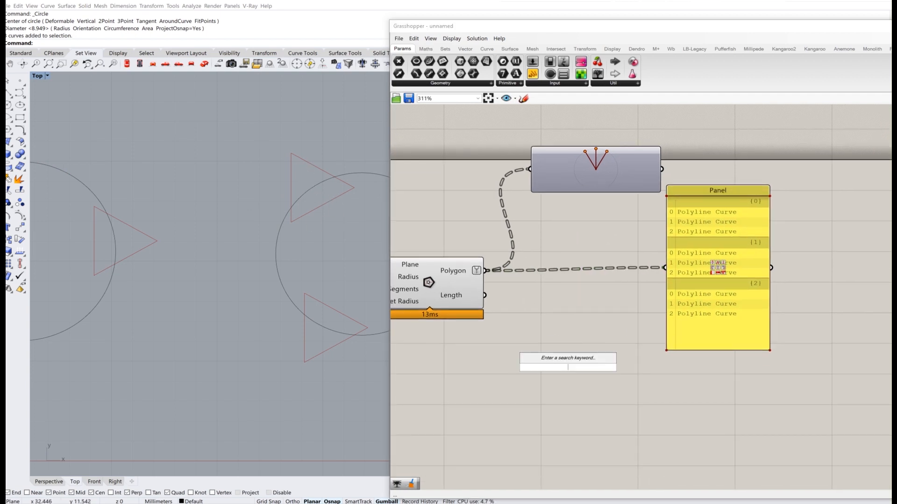
text(divi)
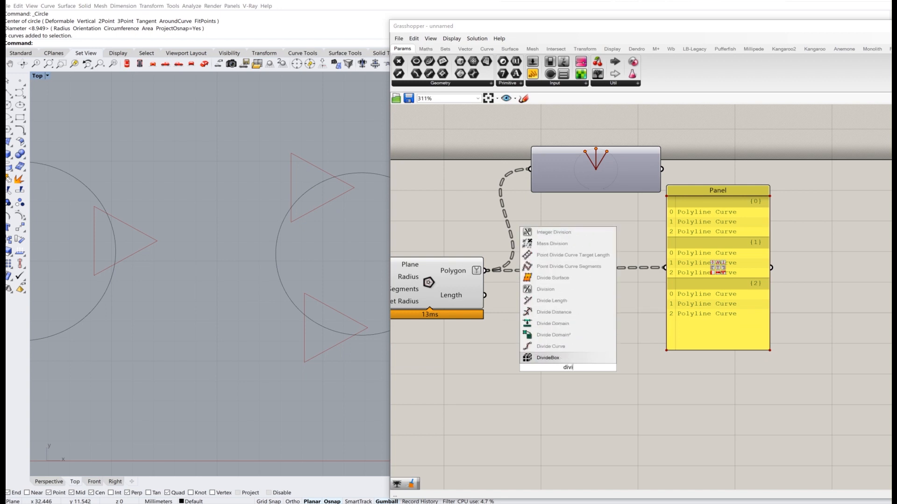
click(551, 346)
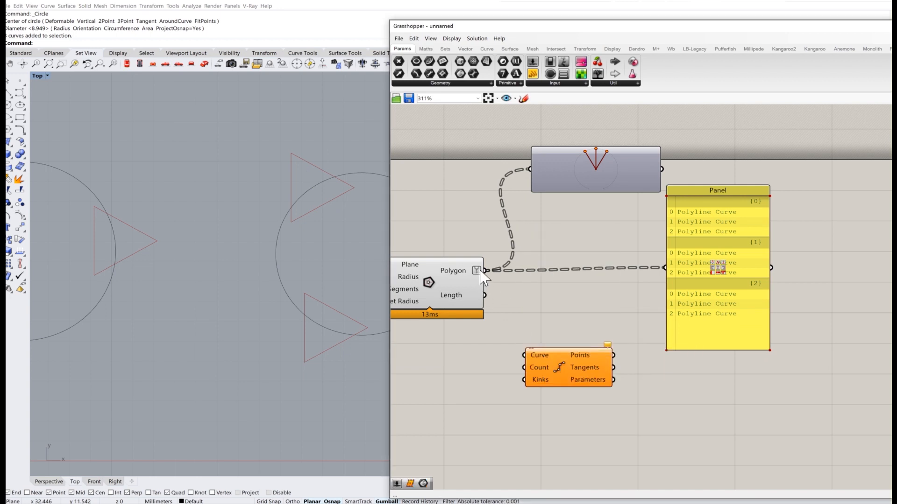
drag(506, 338, 525, 355)
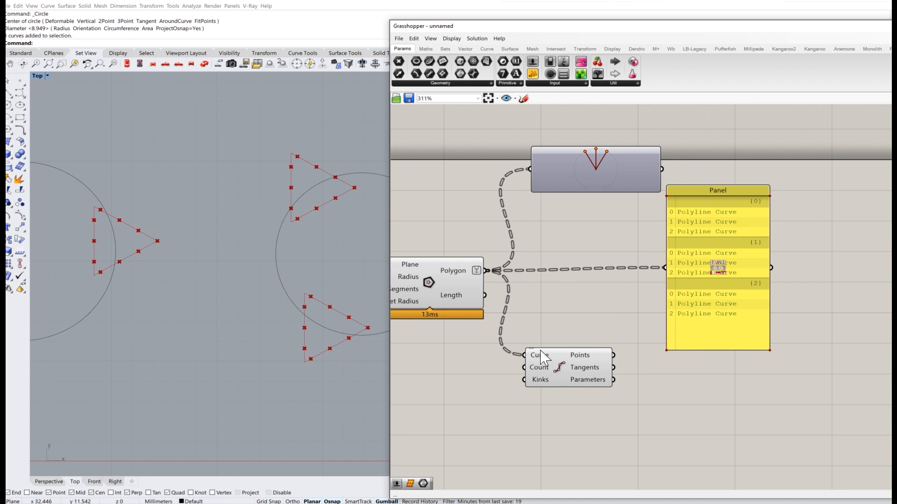
right_drag(542, 336, 575, 315)
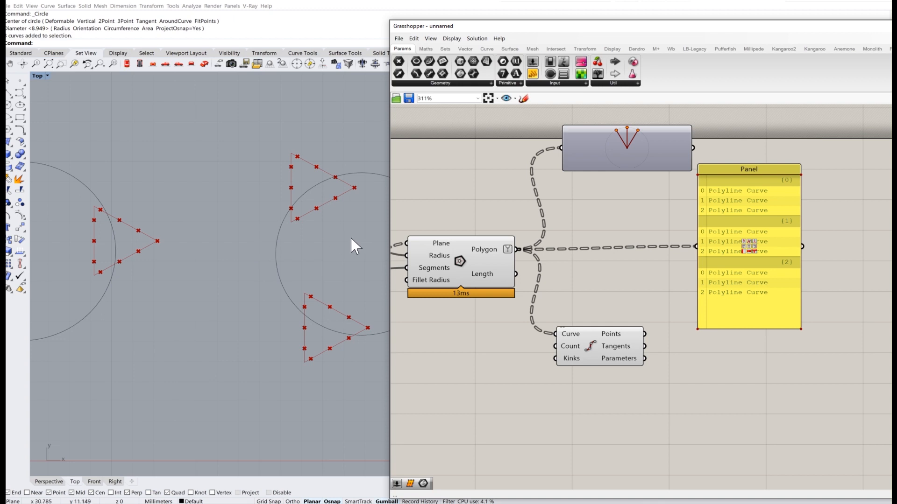
scroll(284, 206, down, 5)
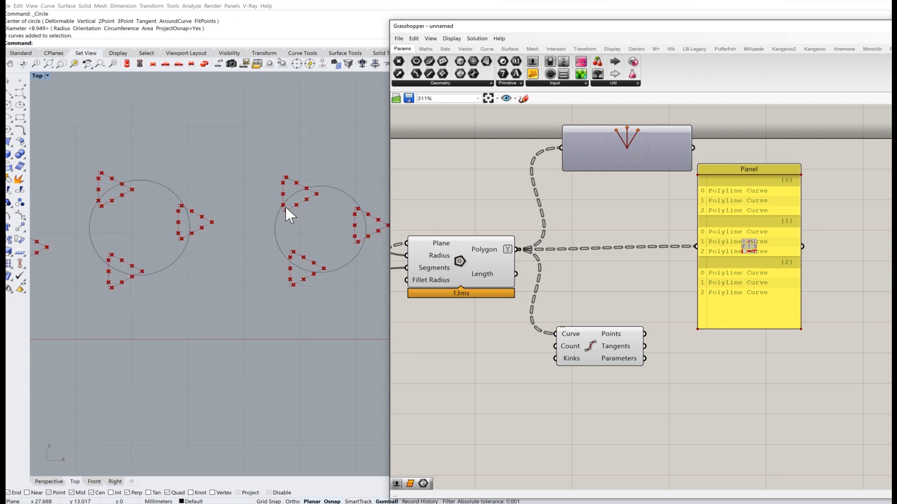
scroll(274, 220, down, 3)
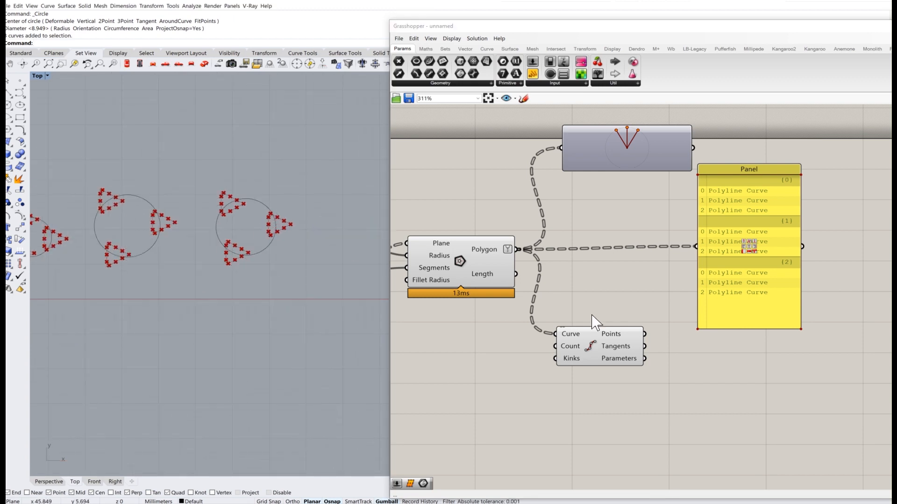
Step: Spread out the layout by moving the panel and Param Viewer farther from the Polygon component and Divide Curve closer to it
right_drag(753, 280, 689, 288)
drag(689, 287, 822, 287)
drag(526, 358, 530, 315)
drag(571, 160, 664, 184)
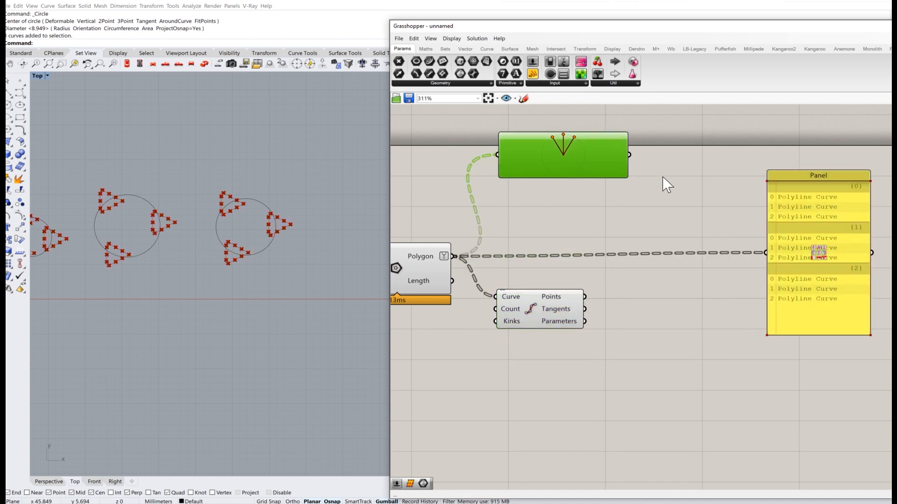
scroll(550, 306, up, 1)
scroll(547, 300, up, 1)
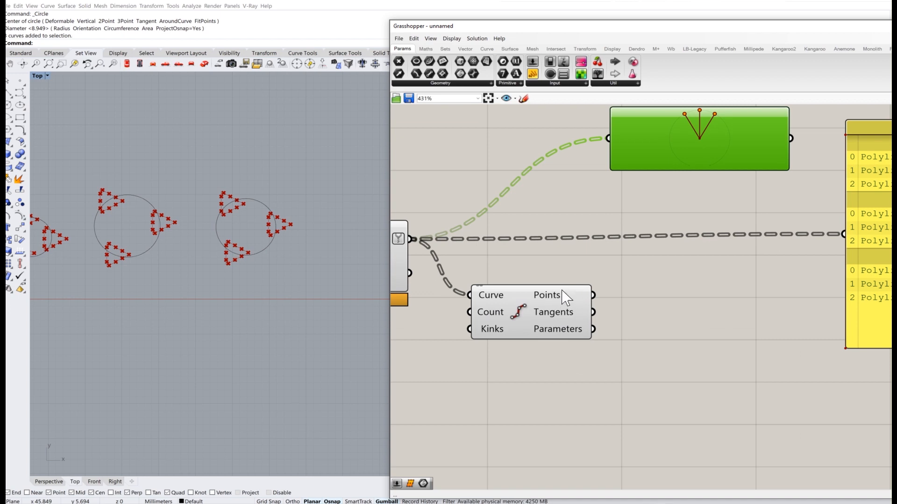
Step: Connect the Points output of Divide Curve to the panel in place of the polygons and make the panel taller
scroll(579, 299, down, 1)
drag(587, 295, 801, 243)
right_drag(807, 254, 594, 254)
drag(703, 341, 684, 436)
right_drag(667, 318, 827, 342)
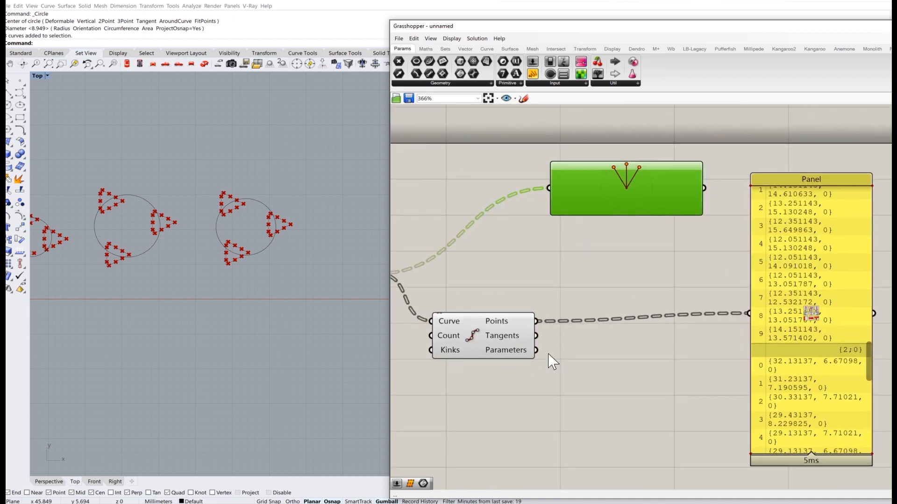
Step: Add a number slider with value 2 and connect it to the Count input of Divide Curve
right_drag(559, 360, 678, 357)
click(499, 382)
double_click(499, 382)
text(2)
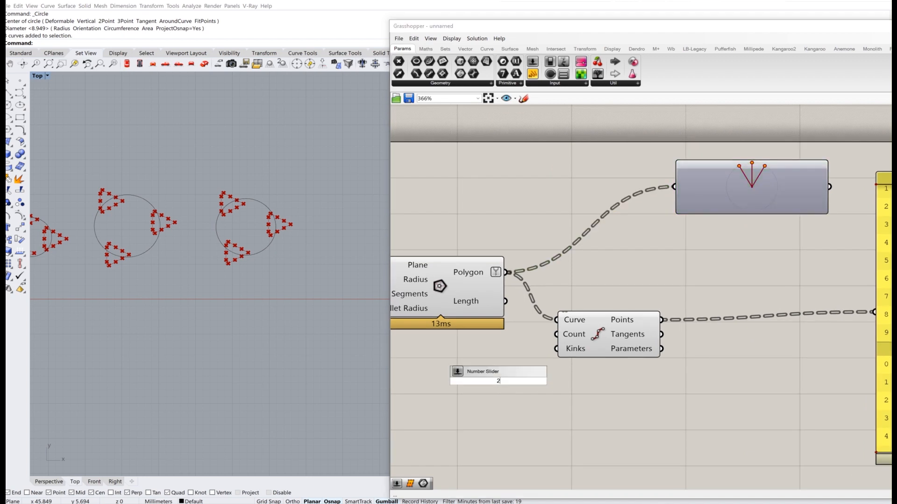
key(Return)
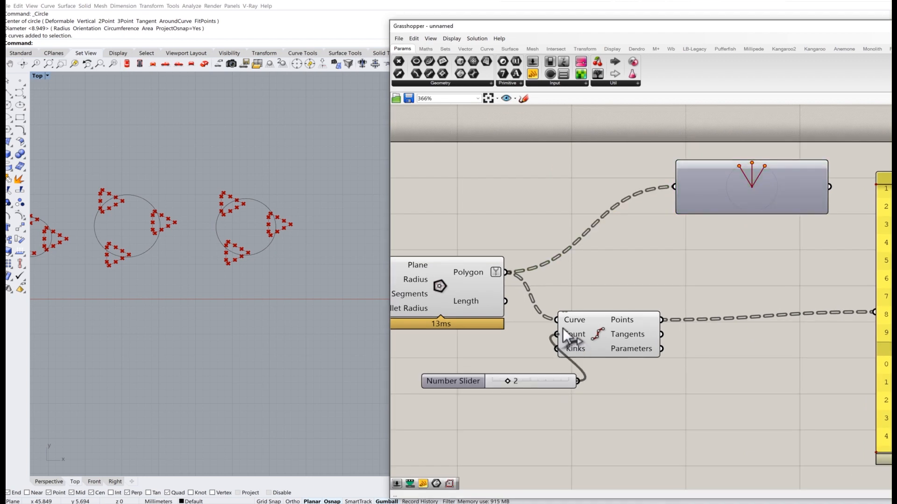
drag(563, 328, 563, 328)
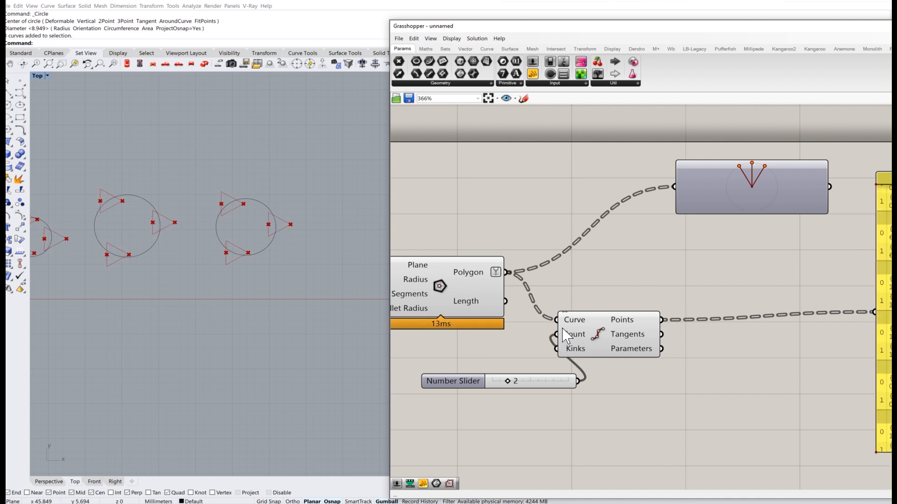
Step: Move the number slider in line with the Count input of Divide Curve and inspect the division points on the polygons
click(527, 373)
drag(530, 381, 499, 365)
scroll(226, 201, up, 5)
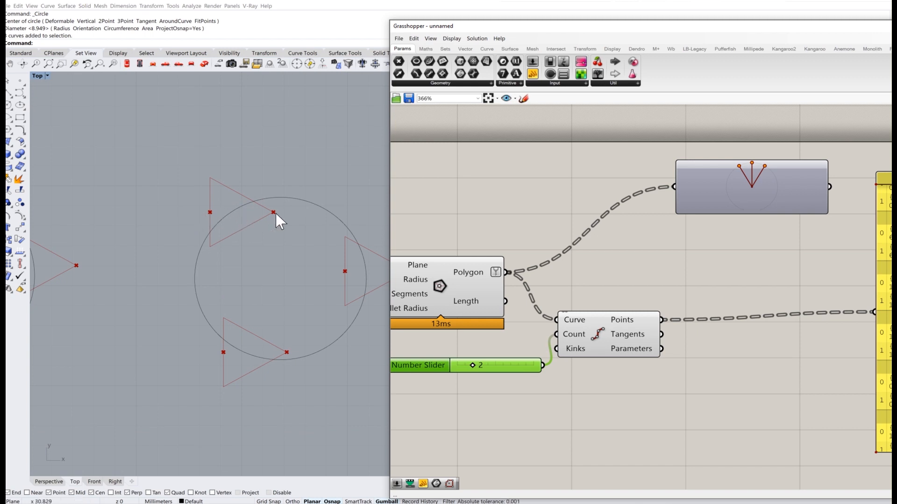
Step: Make the panel taller and wider so that every division point fits on a single line
scroll(673, 283, down, 1)
right_drag(691, 291, 520, 304)
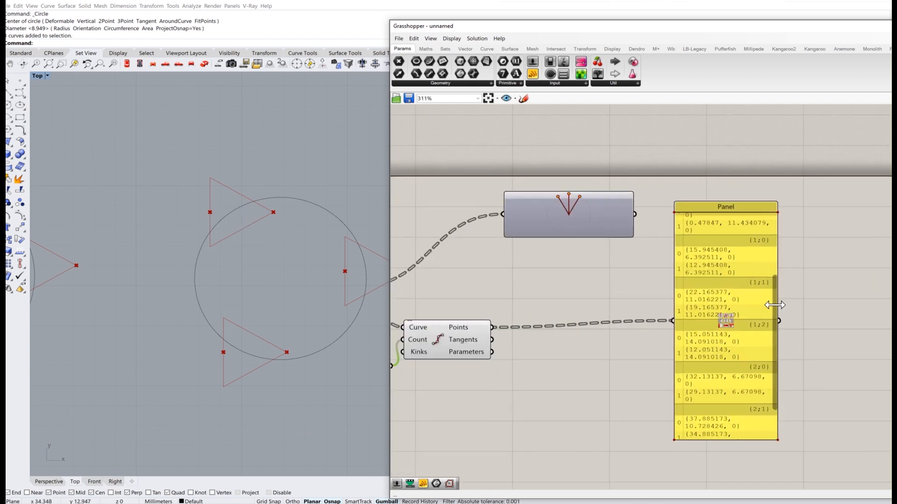
drag(772, 440, 772, 480)
drag(773, 200, 872, 156)
right_drag(733, 215, 663, 216)
scroll(652, 181, up, 1)
right_drag(739, 178, 676, 136)
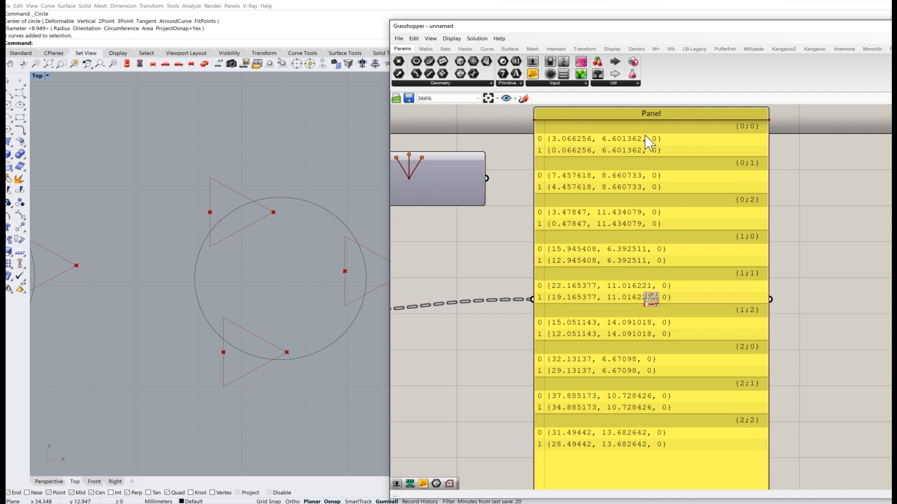
Step: Relate the branch paths in the panel to the geometry by selecting each of the three circles in the Top view, then deselect
scroll(759, 133, up, 3)
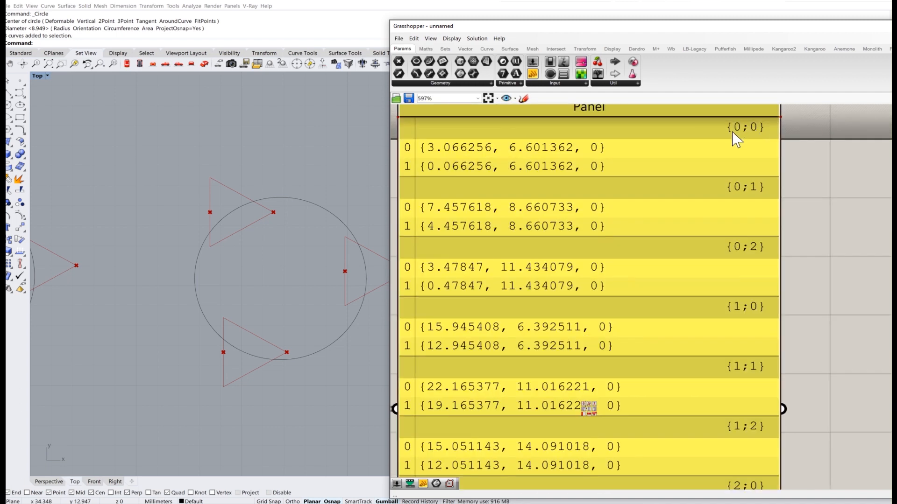
scroll(747, 146, down, 5)
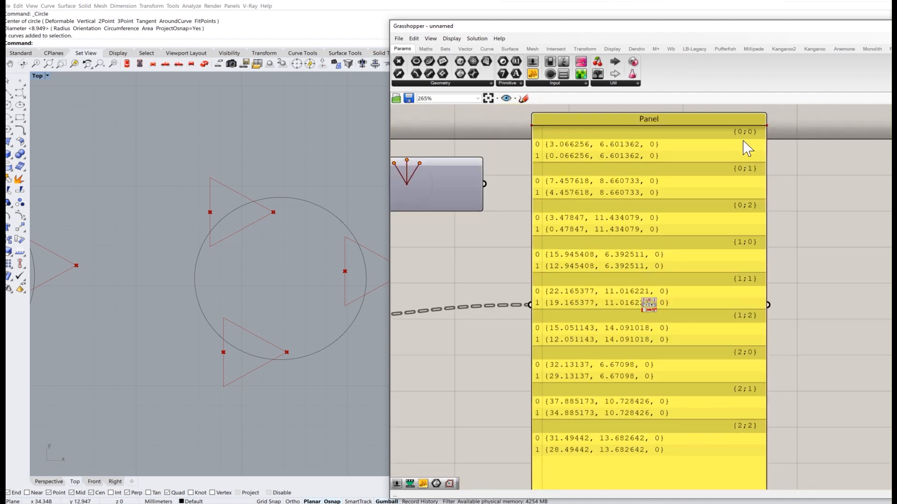
scroll(195, 284, down, 3)
right_drag(191, 277, 196, 234)
scroll(285, 240, down, 4)
drag(116, 280, 87, 229)
drag(197, 292, 160, 209)
drag(288, 281, 271, 211)
click(242, 320)
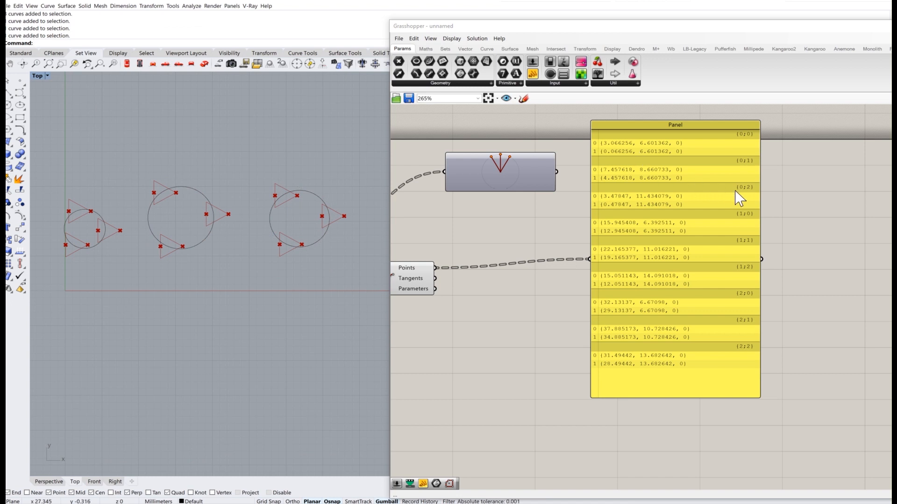
Step: Examine the branch paths in the panel from {0;0} to {2;2}, relating each number to its circle and polygon
scroll(745, 140, up, 4)
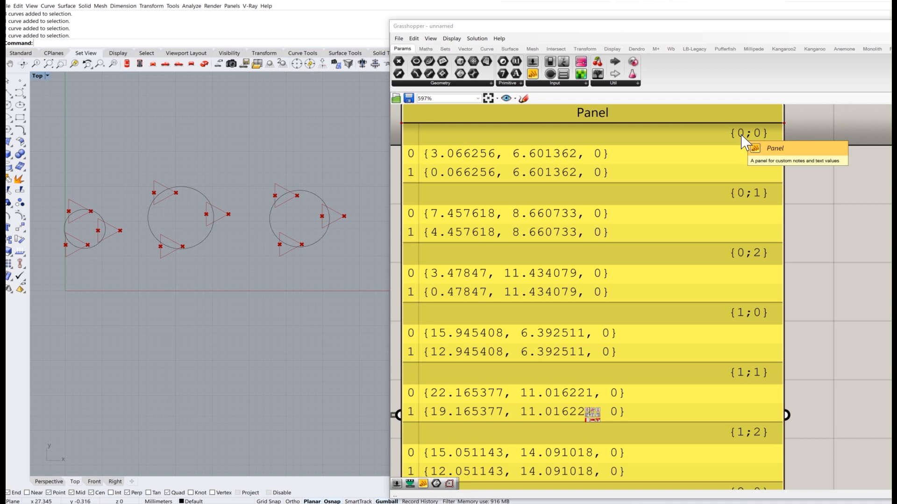
scroll(743, 140, down, 2)
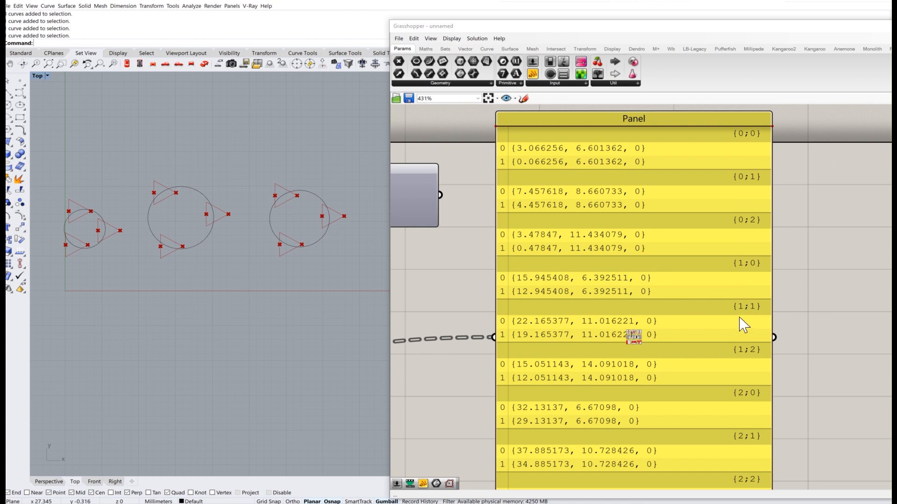
scroll(729, 303, up, 2)
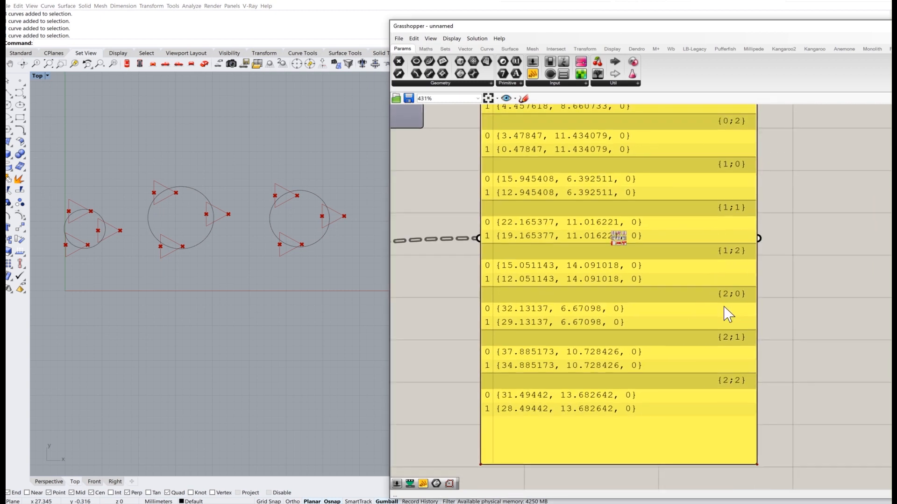
scroll(616, 231, down, 2)
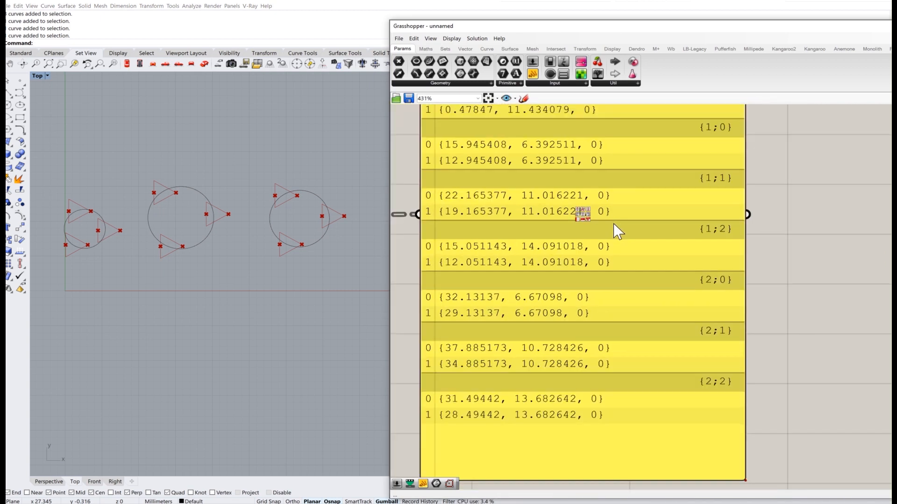
scroll(681, 144, up, 3)
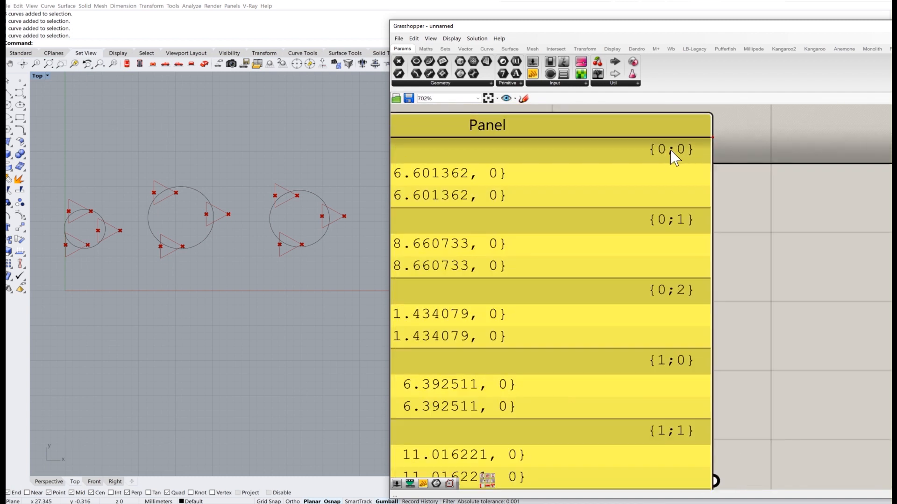
scroll(169, 224, up, 3)
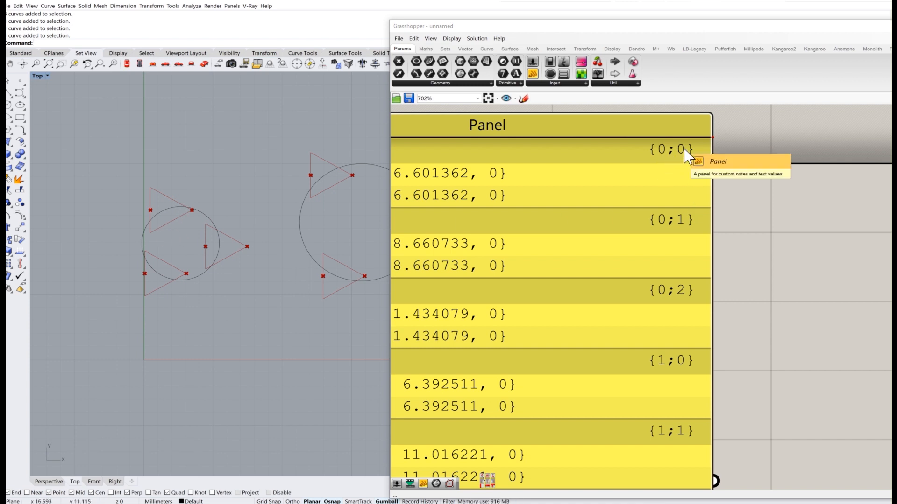
right_drag(663, 323, 660, 257)
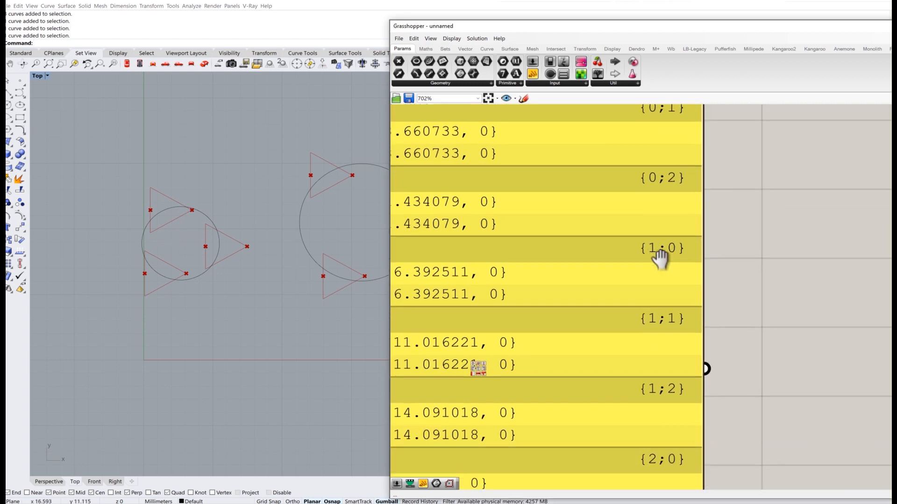
right_drag(677, 386, 652, 245)
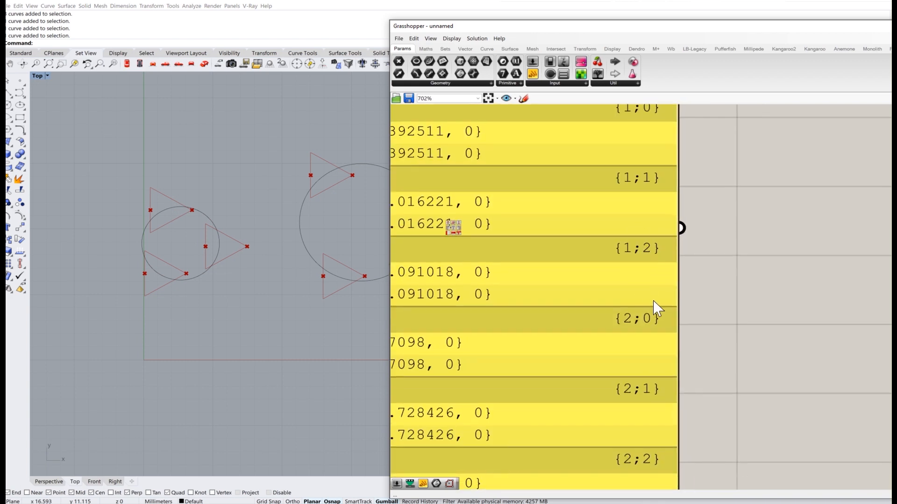
scroll(537, 340, down, 2)
Step: Examine the item indices 0 and 1 of the division points within each branch of the panel
right_drag(541, 326, 674, 334)
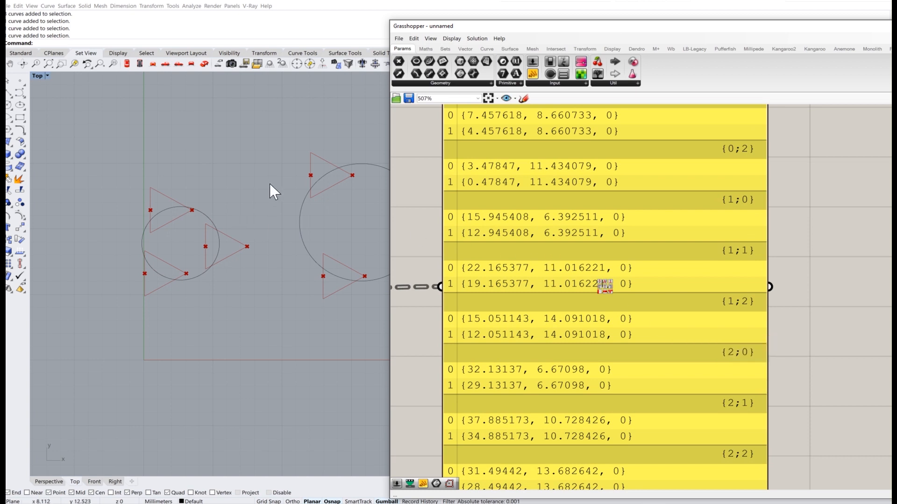
right_drag(522, 216, 568, 292)
scroll(494, 166, up, 2)
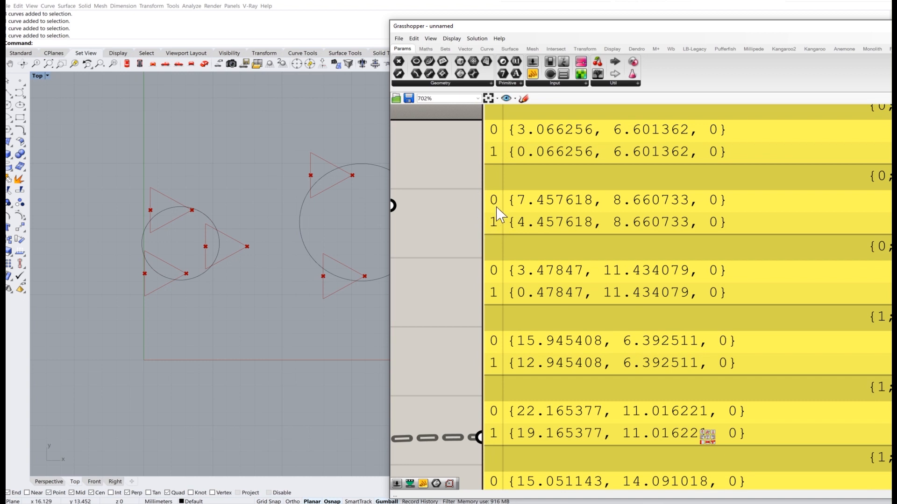
right_drag(816, 204, 759, 219)
right_drag(573, 221, 655, 221)
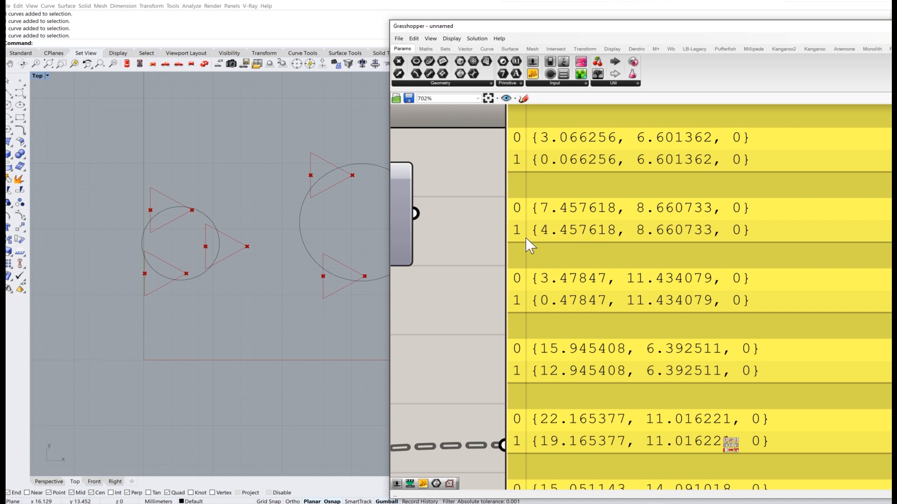
Step: Graft the Points output of Divide Curve and inspect the three-number branch paths in the panel
scroll(560, 257, down, 2)
scroll(486, 304, down, 2)
right_drag(486, 306, 510, 296)
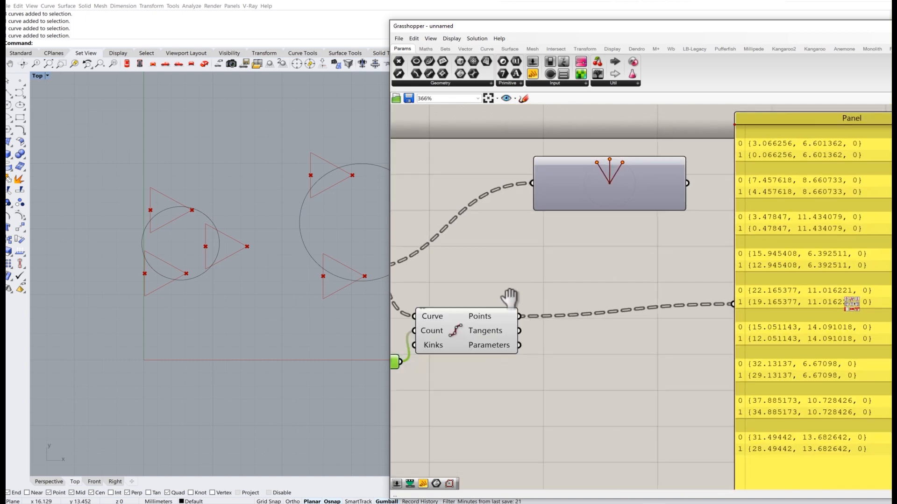
scroll(488, 314, up, 3)
right_click(487, 312)
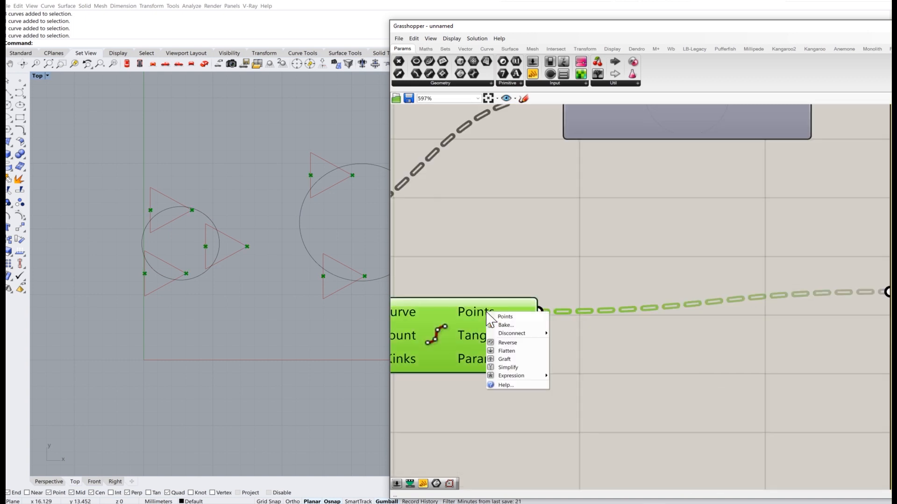
click(507, 359)
scroll(551, 279, down, 3)
right_drag(709, 262, 547, 273)
scroll(748, 159, up, 1)
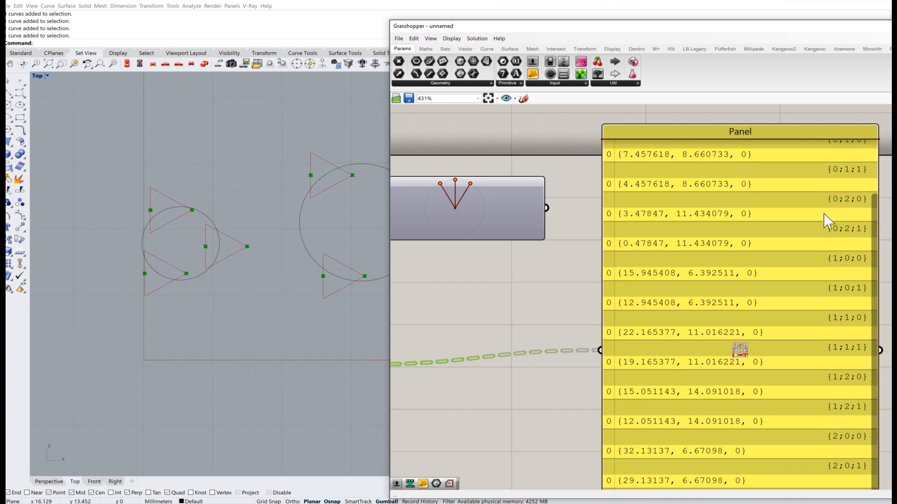
Step: Connect the grafted Points output to the Param Viewer in place of the polygons and inspect its branching diagram
scroll(826, 222, down, 3)
right_drag(612, 203, 603, 206)
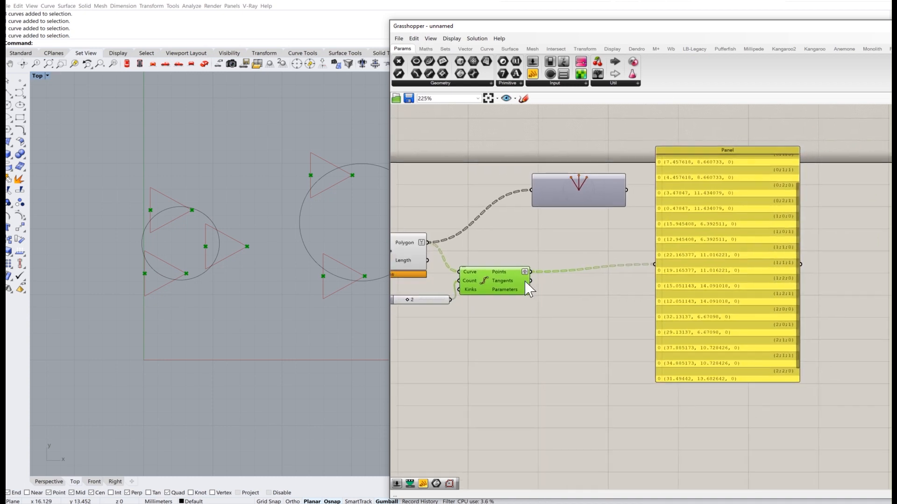
drag(531, 271, 532, 190)
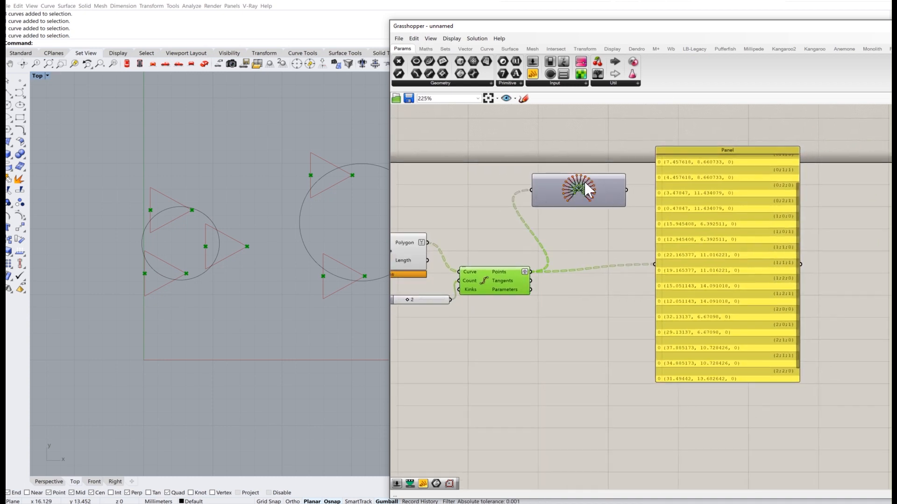
scroll(592, 201, up, 6)
scroll(574, 232, up, 2)
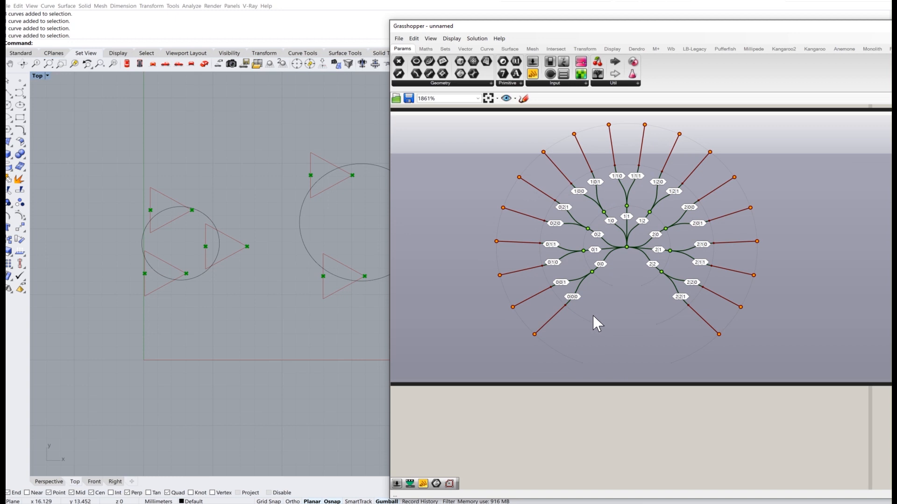
scroll(586, 271, up, 1)
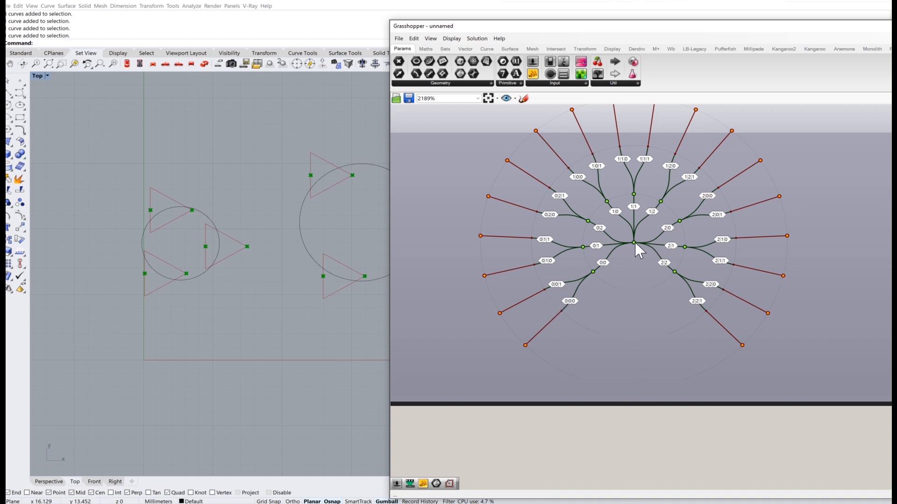
scroll(635, 244, up, 3)
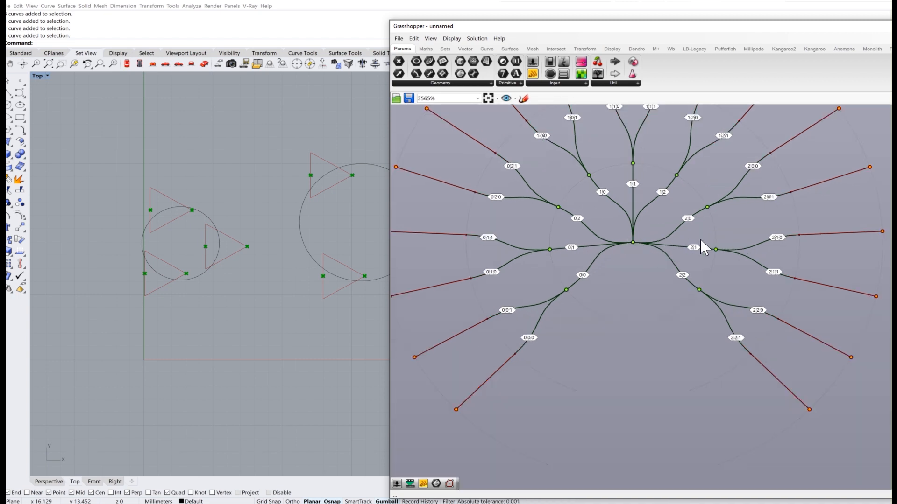
mouse_move(707, 248)
scroll(649, 250, down, 3)
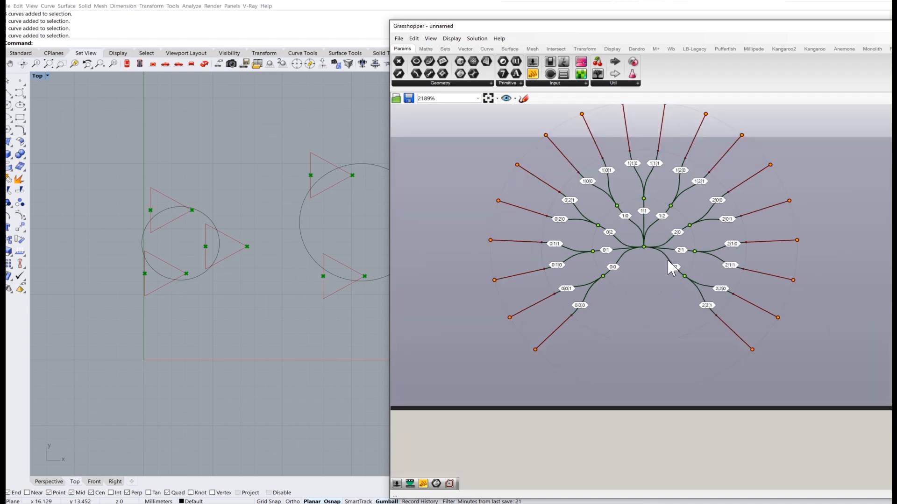
mouse_move(649, 283)
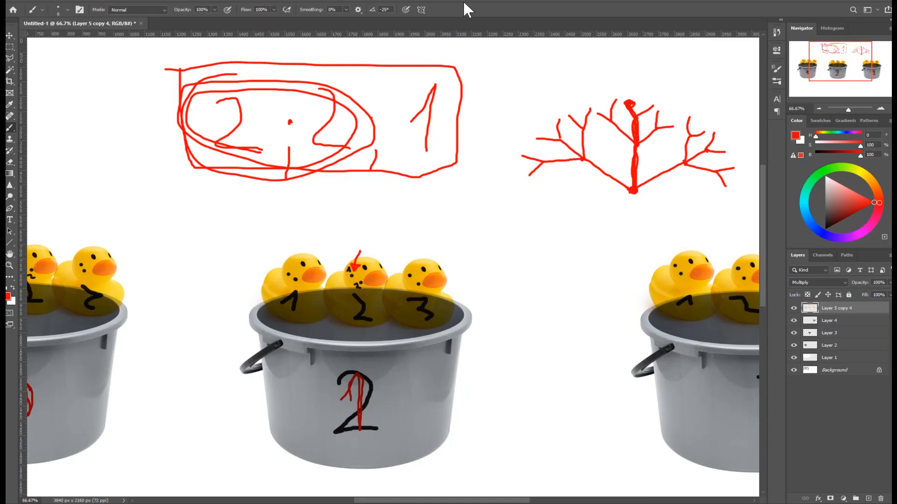
Step: Switch to Photoshop, paste the screenshot of the Param Viewer tree as a new layer and enlarge the tree diagram
key(ctrl+v)
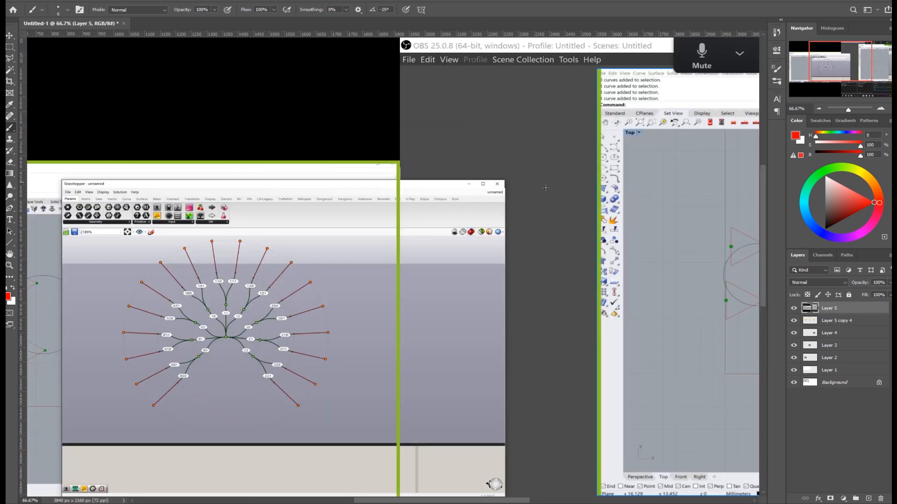
drag(850, 59, 827, 69)
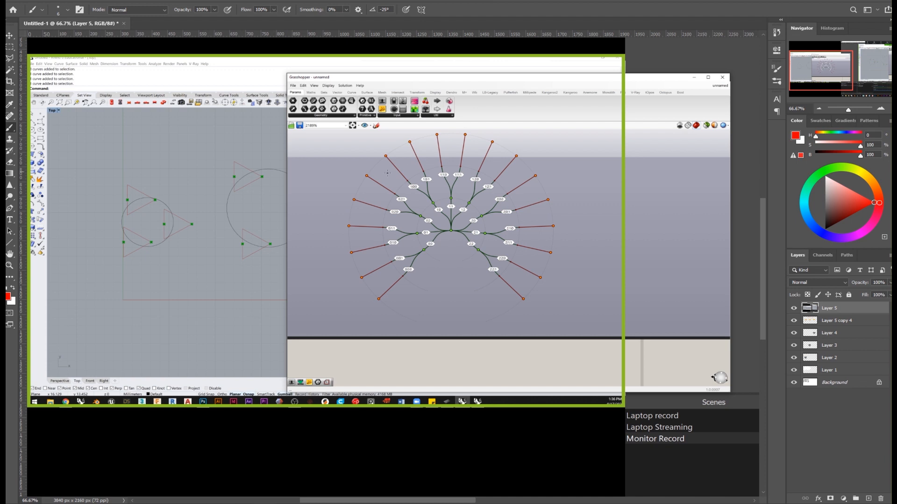
alt+scroll(421, 209, up, 5)
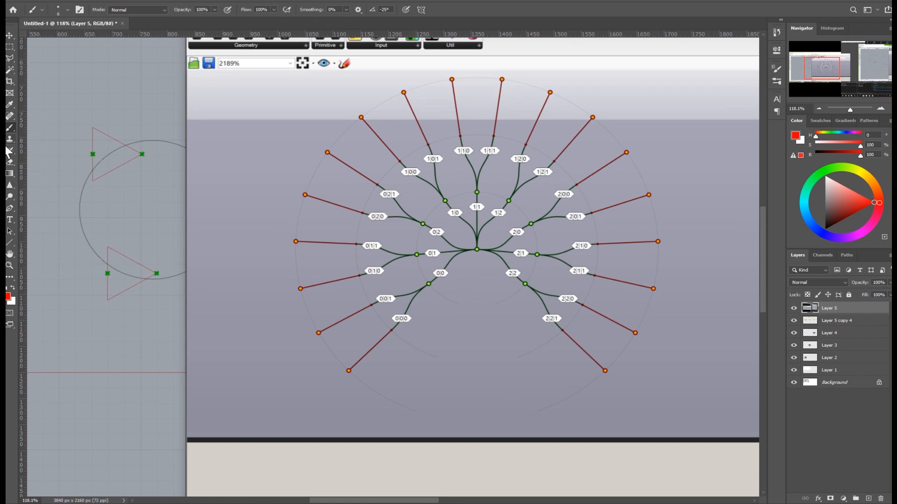
Step: Circle the three main branch groups of the tree diagram with the red brush, one loop for each circle's branches
mouse_move(473, 256)
mouse_down()
mouse_move(456, 273)
mouse_move(435, 340)
mouse_move(342, 400)
mouse_move(271, 299)
mouse_move(273, 245)
mouse_move(285, 211)
mouse_move(304, 164)
mouse_move(336, 141)
mouse_move(426, 200)
mouse_move(474, 255)
mouse_up()
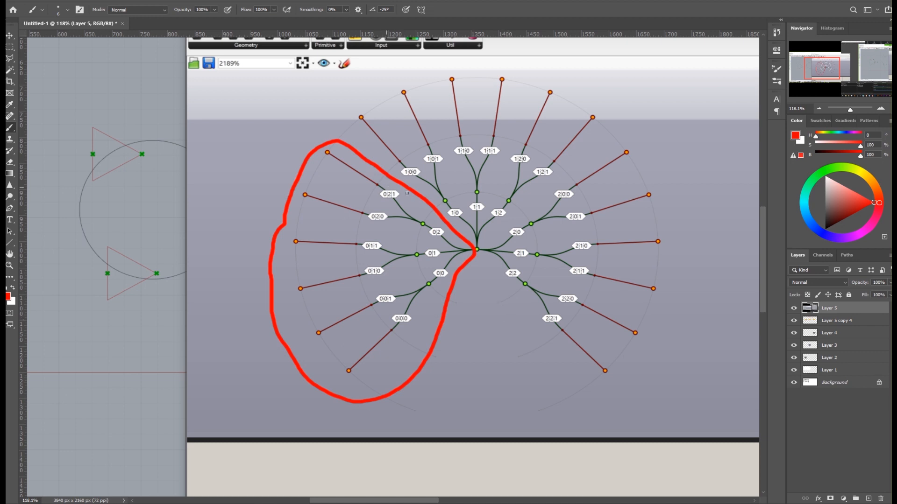
mouse_move(476, 249)
mouse_down()
mouse_move(351, 124)
mouse_move(374, 79)
mouse_move(537, 69)
mouse_move(614, 111)
mouse_move(590, 152)
mouse_move(477, 248)
mouse_move(504, 218)
mouse_move(636, 139)
mouse_move(678, 231)
mouse_move(669, 302)
mouse_move(635, 385)
mouse_move(565, 372)
mouse_move(497, 299)
mouse_move(484, 265)
mouse_up()
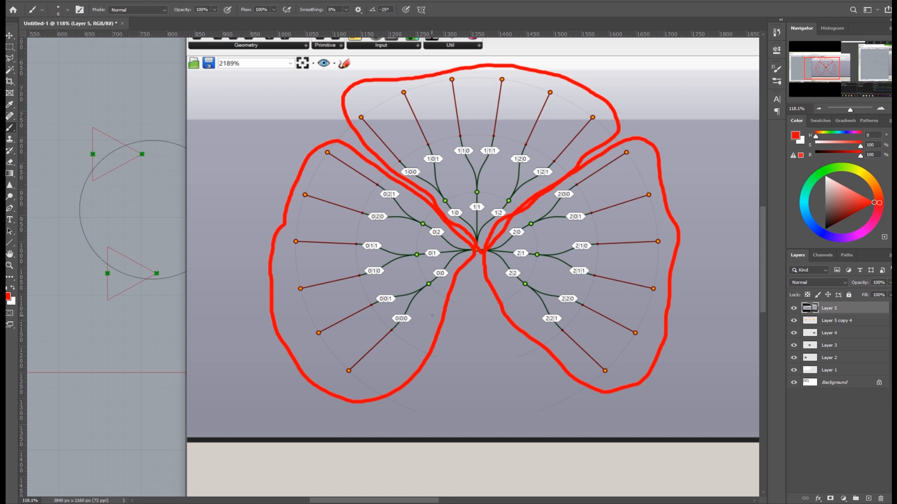
Step: Circle the 0;0 sub-branch inside the first group in red, along with the end point of its 0;0;0 branch
click(881, 108)
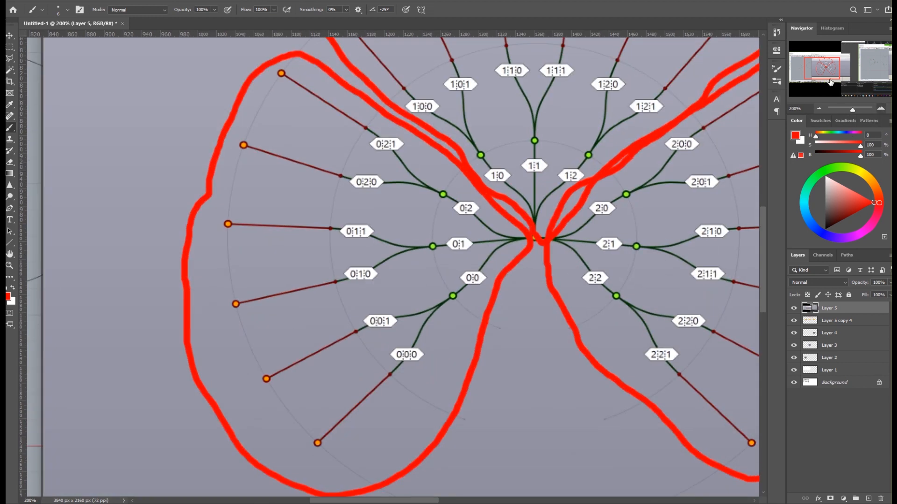
drag(826, 68, 823, 70)
mouse_move(444, 407)
mouse_down()
mouse_move(470, 394)
mouse_move(563, 277)
mouse_move(584, 240)
mouse_move(556, 212)
mouse_move(498, 224)
mouse_move(373, 278)
mouse_move(343, 318)
mouse_move(442, 407)
mouse_up()
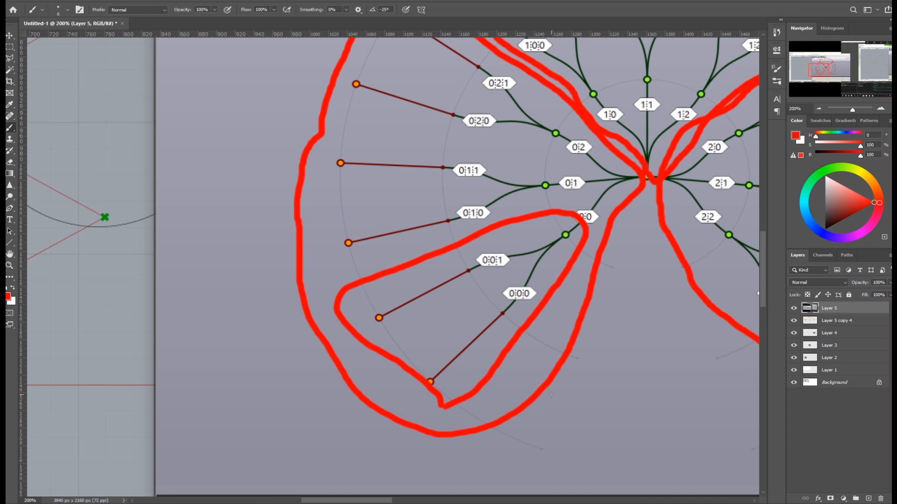
mouse_move(435, 400)
mouse_down()
mouse_move(412, 367)
mouse_move(439, 405)
mouse_up()
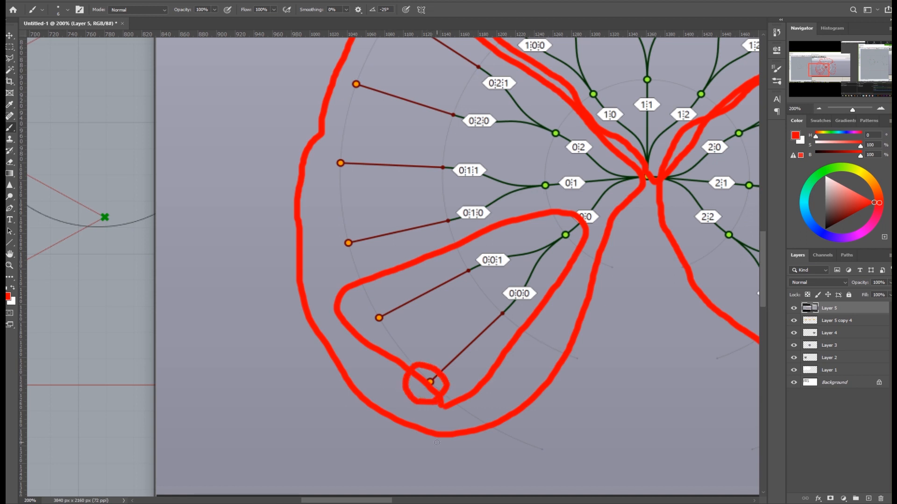
Step: Circle the end point of the 0;0;1 branch in red on the tree diagram
mouse_move(364, 304)
mouse_down()
mouse_move(396, 327)
mouse_move(355, 309)
mouse_up()
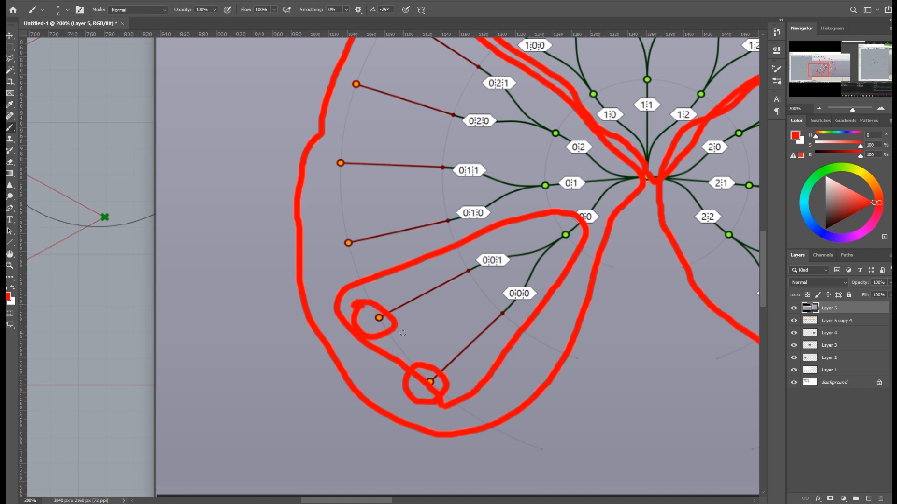
drag(825, 71, 830, 67)
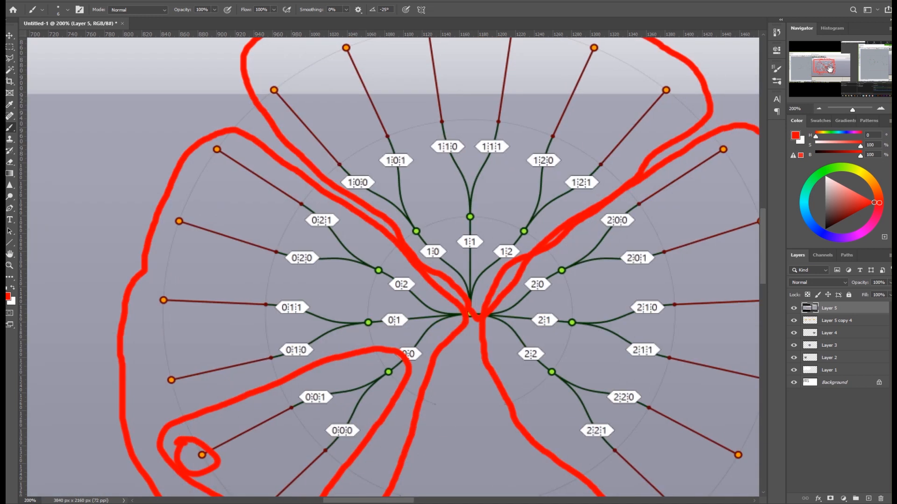
click(816, 107)
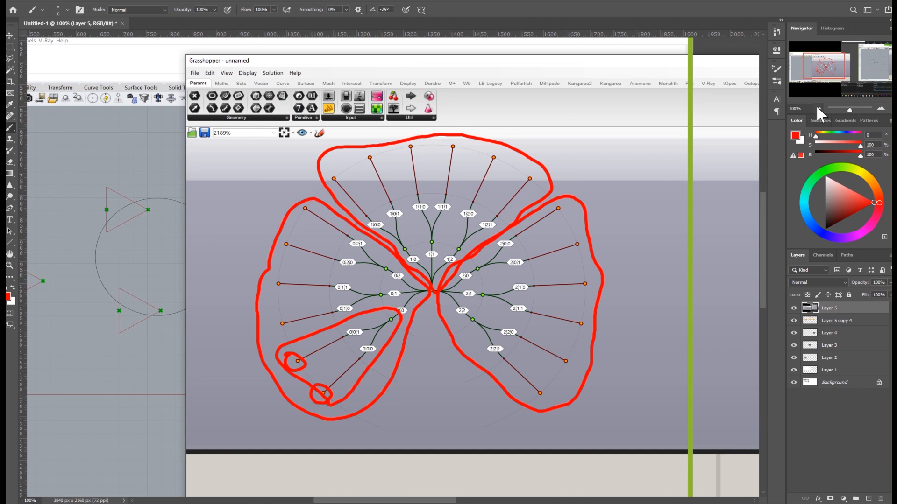
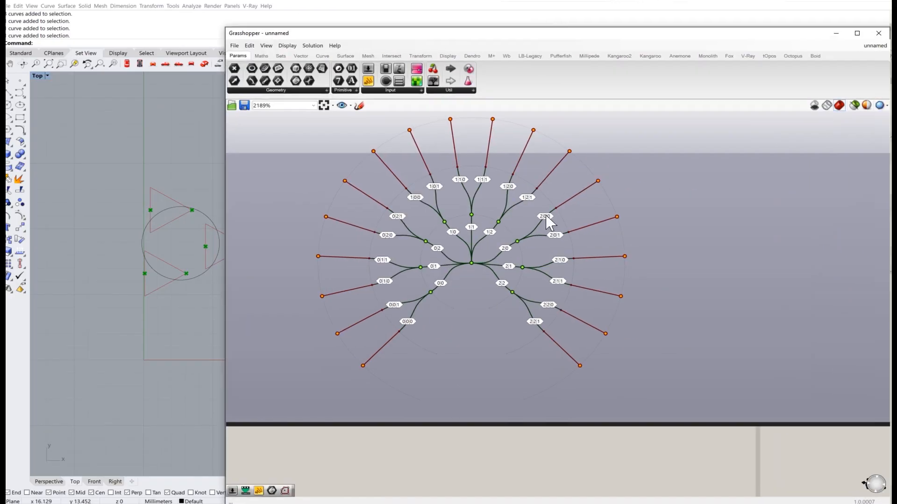
Step: Switch back to Grasshopper and delete all components from the canvas
scroll(552, 216, down, 10)
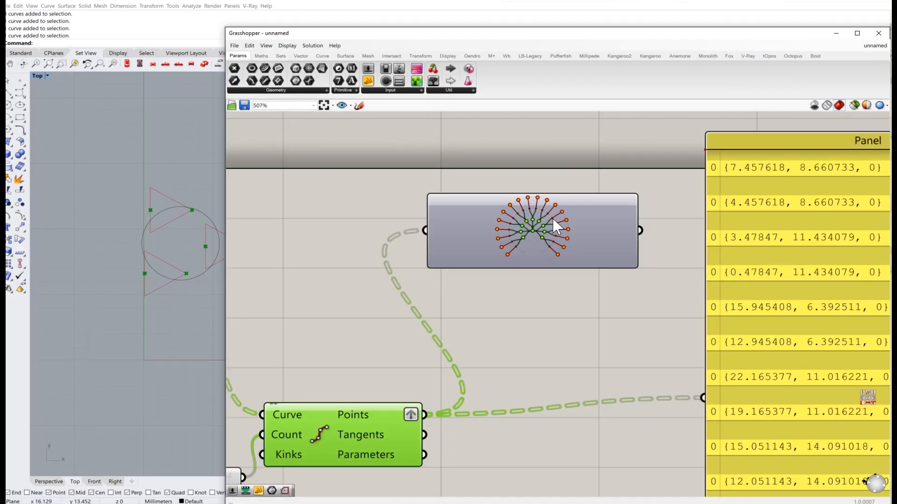
drag(702, 374, 343, 192)
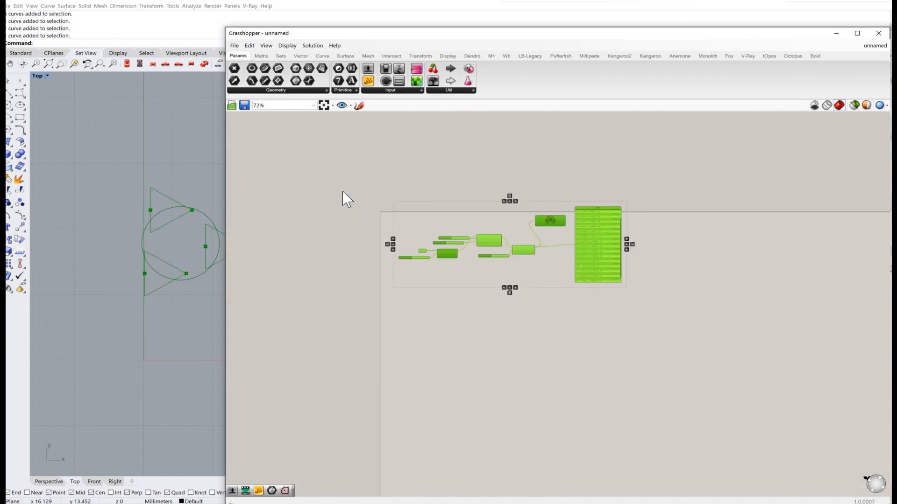
key(Delete)
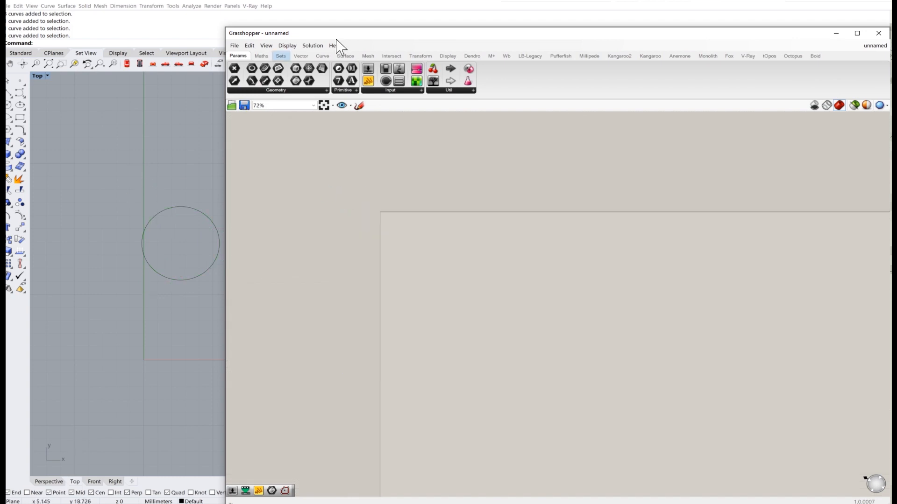
Step: Shrink the Grasshopper window to uncover Rhino's Top viewport and delete all the circles there
drag(513, 36, 846, 138)
drag(761, 129, 448, 22)
drag(197, 16, 372, 234)
drag(457, 240, 498, 92)
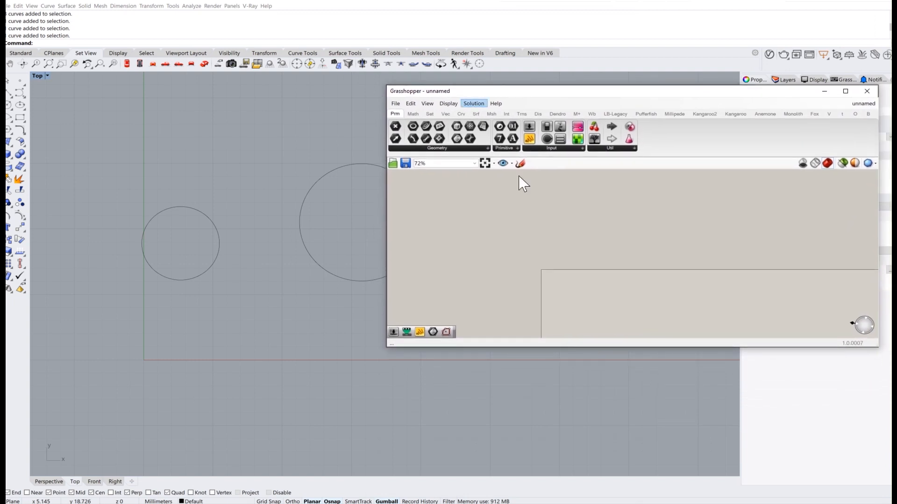
scroll(561, 284, up, 5)
right_drag(243, 248, 209, 286)
scroll(212, 273, down, 16)
drag(298, 318, 159, 237)
key(Delete)
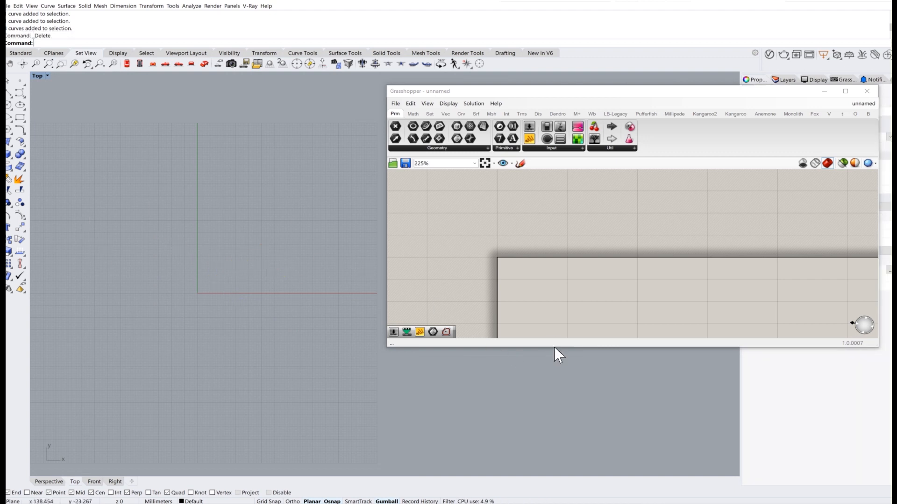
Step: Make the Grasshopper window taller and narrower and place it beside the Rhino modelling area
drag(555, 347, 557, 490)
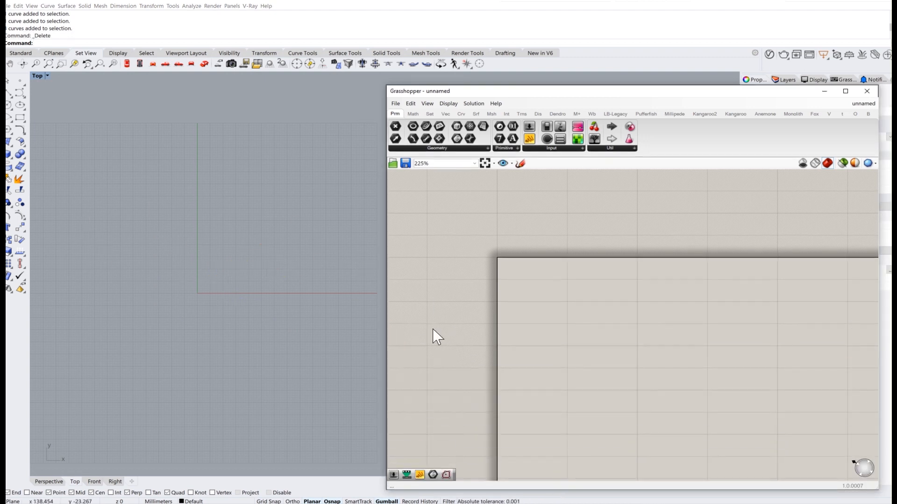
drag(386, 273, 575, 282)
drag(704, 89, 711, 10)
Step: Draw a rectangular plane surface from corner to corner in the Top viewport using the Plane command
click(8, 142)
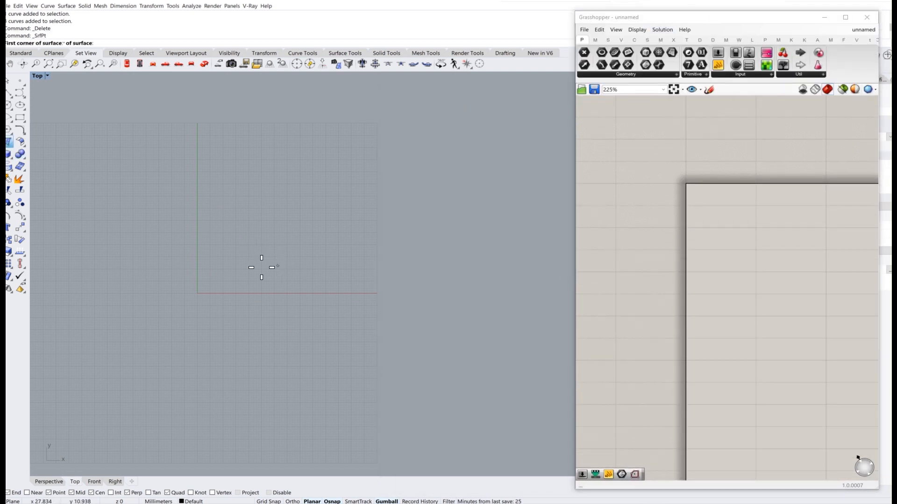
key(Escape)
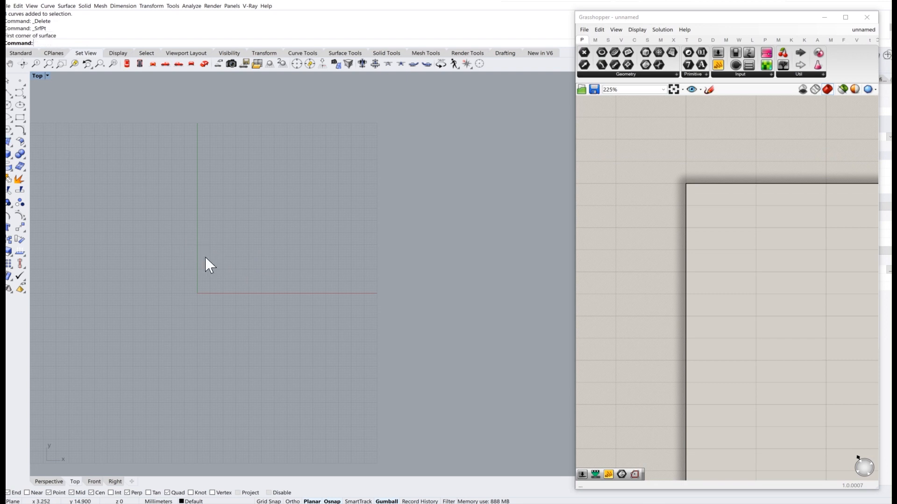
text(Plane)
key(Return)
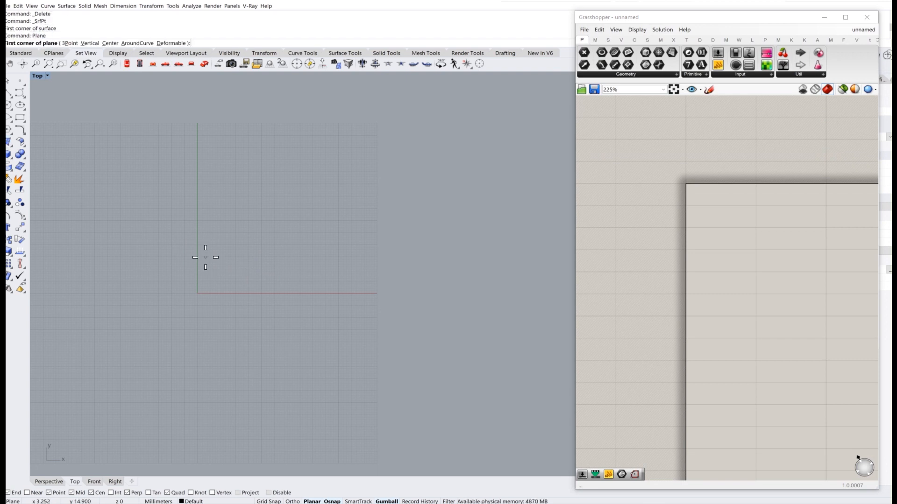
click(205, 258)
click(450, 112)
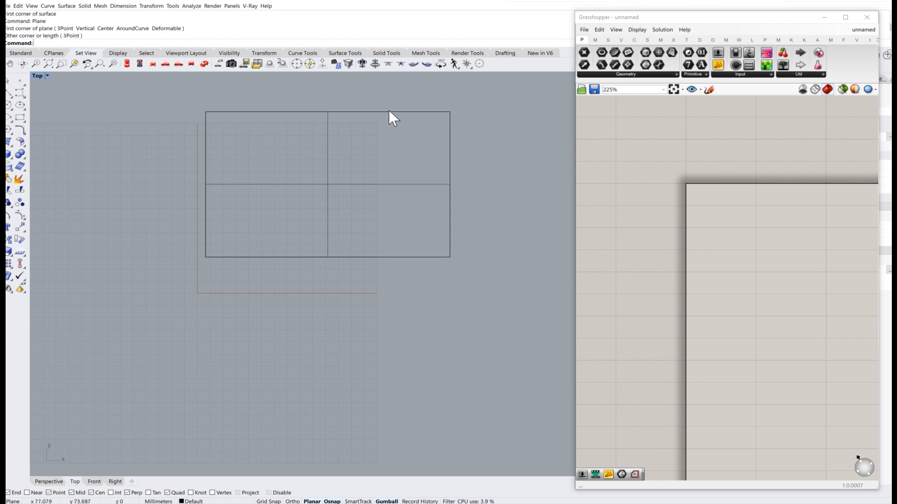
click(388, 111)
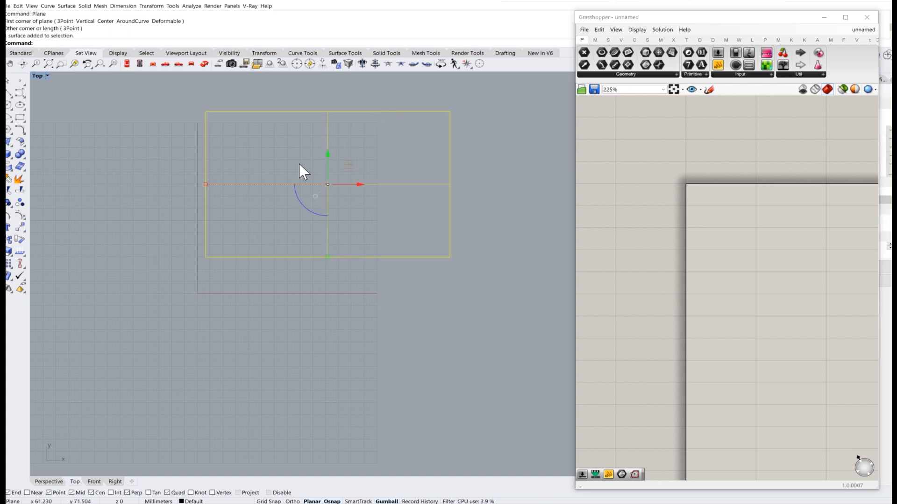
key(Escape)
Step: Switch to the Perspective viewport and rotate the plane upright so it stands vertically
double_click(37, 76)
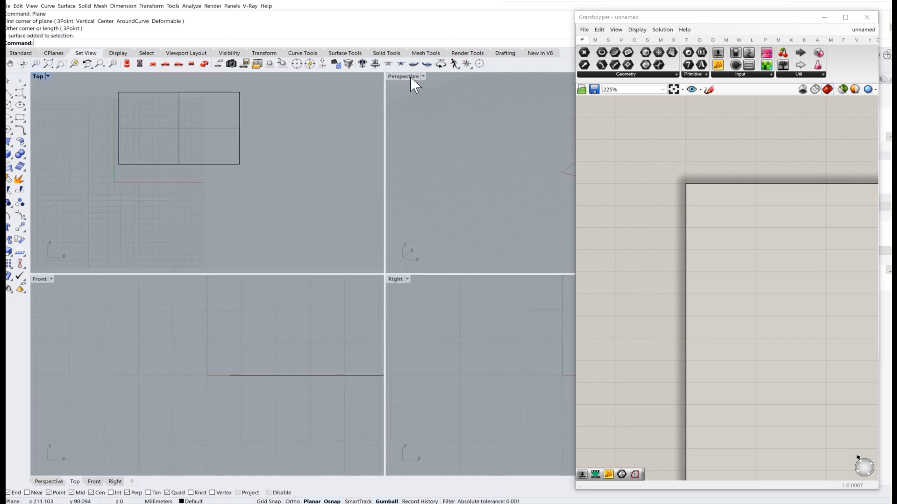
scroll(360, 153, down, 10)
shift+right_drag(355, 179, 372, 205)
click(352, 206)
shift+drag(426, 224, 490, 231)
click(389, 242)
right_drag(388, 243, 491, 250)
Step: Rebuild the upright surface with a point count of 4 in U and 6 in V, degree 3 in both directions
click(316, 148)
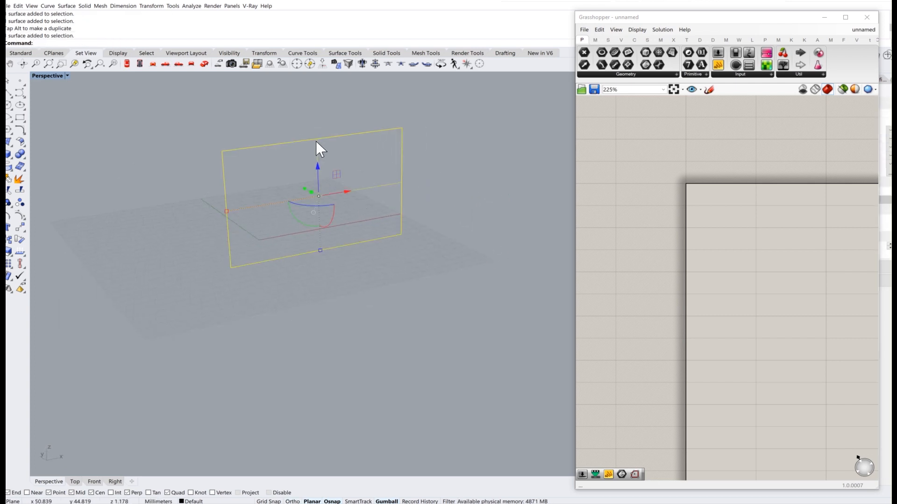
key(Up)
key(Return)
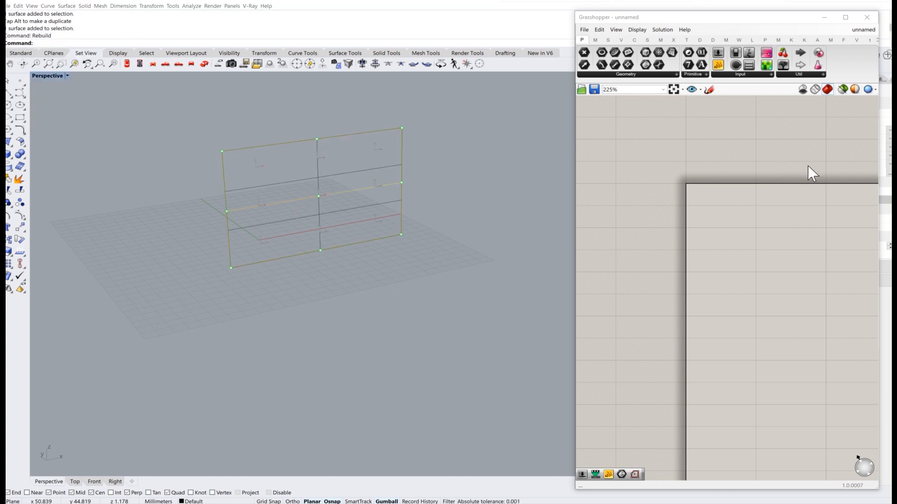
drag(832, 37, 541, 120)
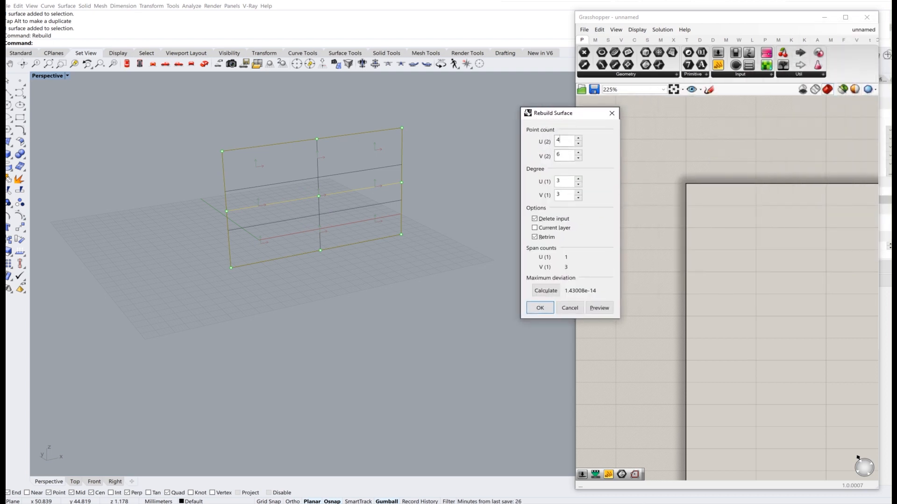
click(540, 308)
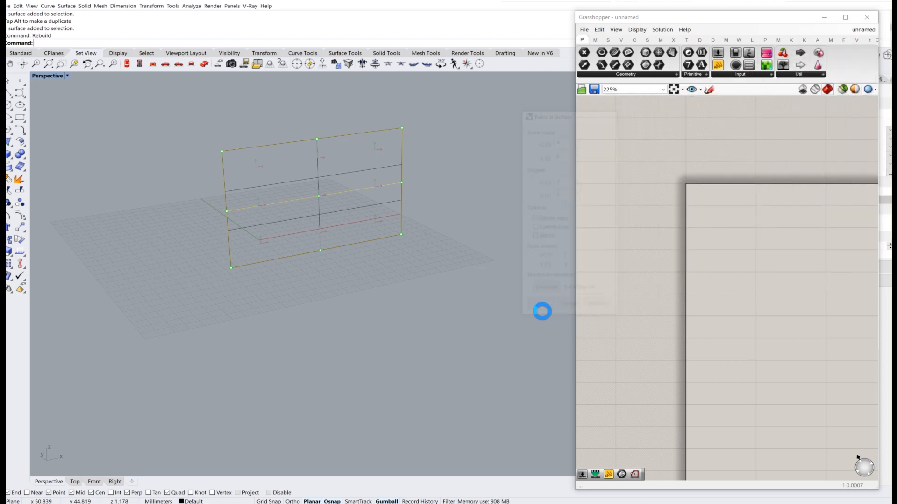
Step: Show the surface's control points and move groups of them to bend it into a wavy, double-curved shape
key(F10)
right_drag(289, 152, 289, 138)
drag(294, 120, 313, 189)
right_drag(315, 168, 327, 179)
drag(260, 188, 303, 202)
click(333, 276)
right_drag(373, 282, 335, 276)
drag(345, 265, 368, 206)
right_drag(359, 216, 335, 256)
drag(309, 262, 209, 274)
click(331, 218)
key(Escape)
Step: Set the Perspective viewport's display mode to Shaded
right_click(48, 76)
click(55, 102)
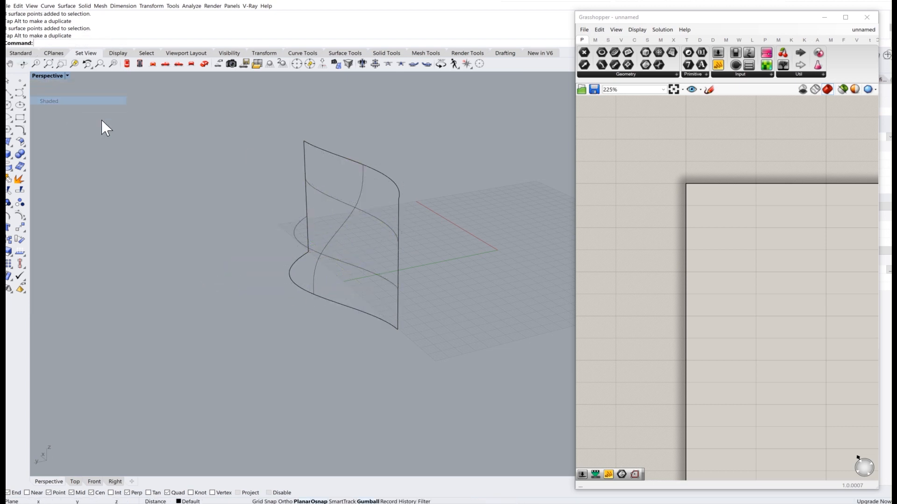
mouse_move(304, 213)
right_down()
mouse_move(286, 208)
mouse_move(317, 220)
right_up()
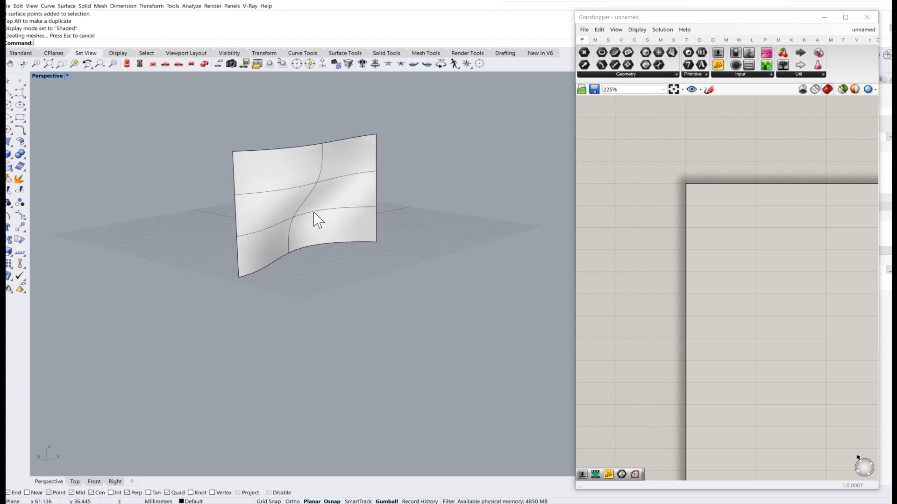
Step: Add a Surface parameter to the Grasshopper canvas and reference the curved Rhino surface in it
click(305, 177)
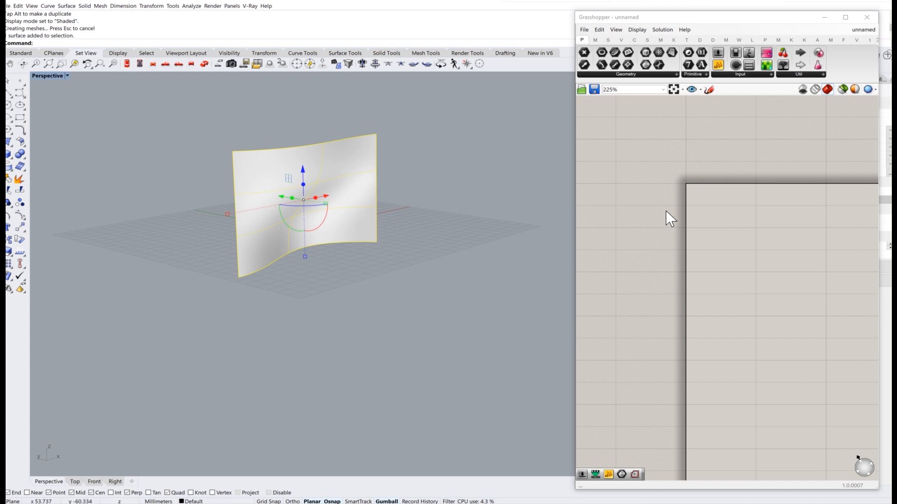
double_click(746, 218)
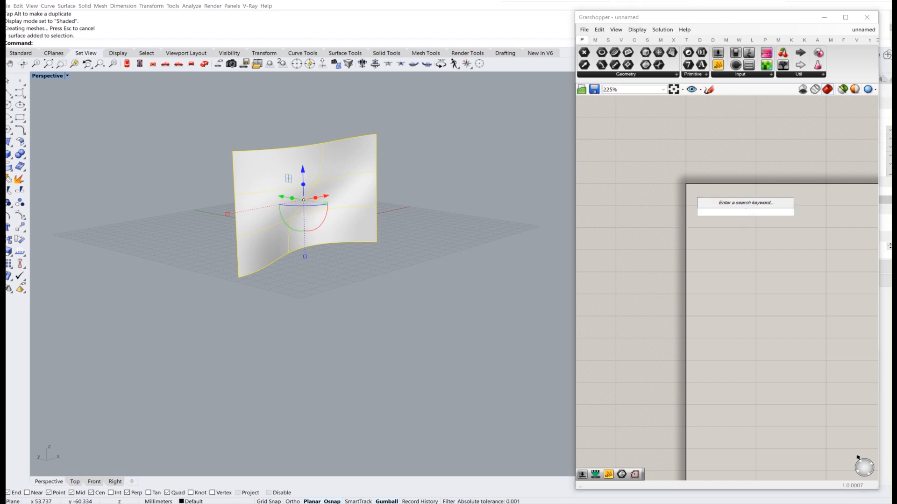
text(sr)
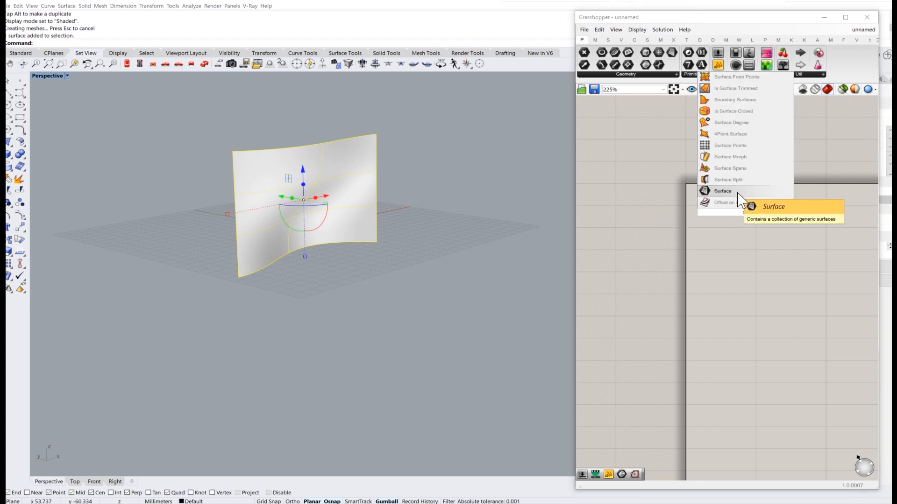
click(723, 191)
click(456, 266)
click(312, 204)
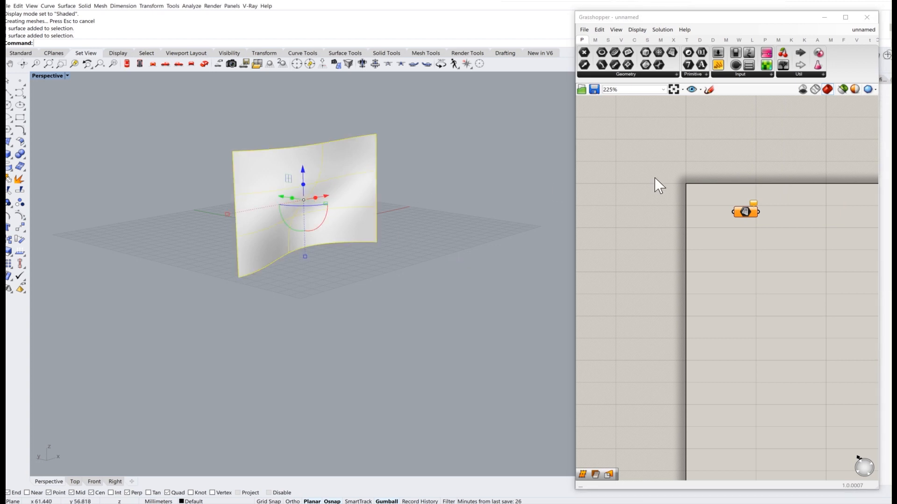
right_click(744, 213)
click(776, 322)
click(344, 215)
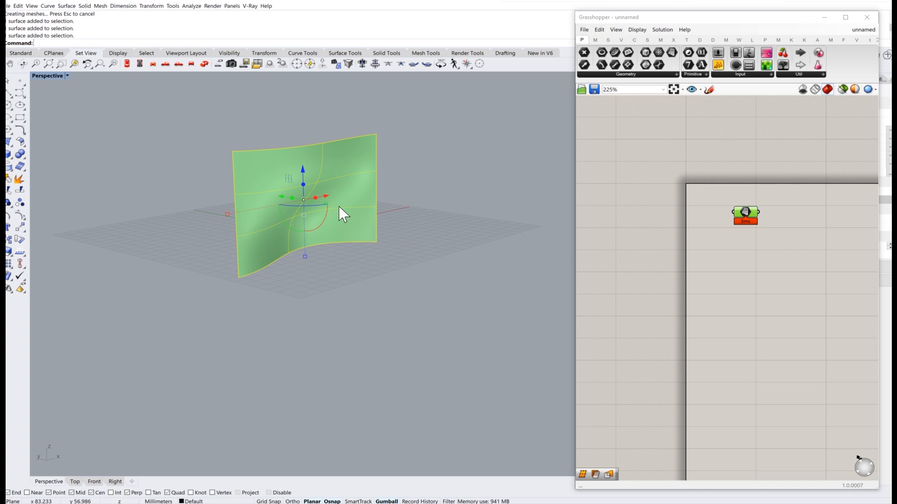
Step: Hide the original Rhino surface so only its Grasshopper preview is displayed
text(Hide)
key(Return)
right_drag(364, 223, 351, 213)
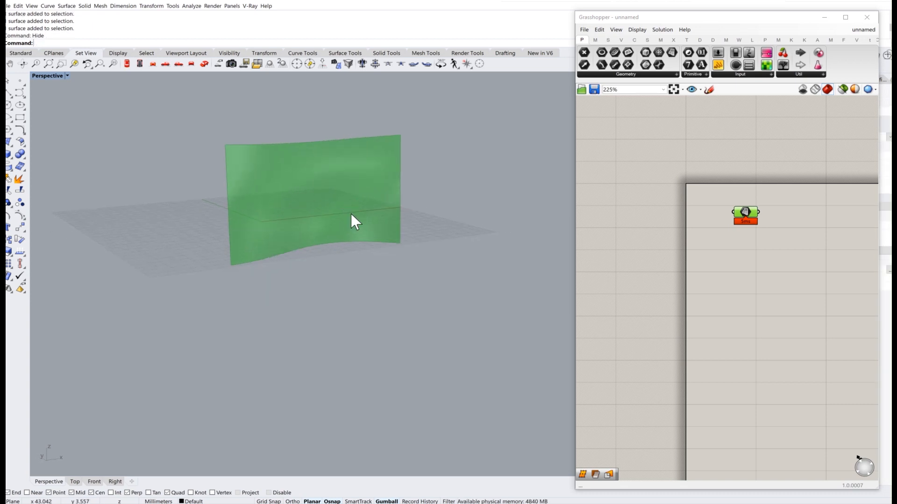
scroll(351, 214, up, 5)
right_drag(669, 278, 616, 322)
scroll(686, 257, down, 1)
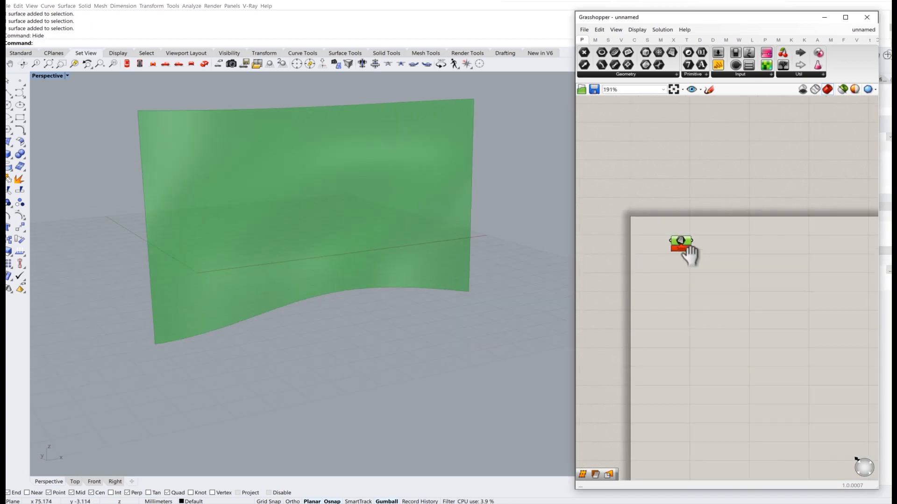
Step: Move the Surface parameter lower on the Grasshopper canvas and deselect it
right_drag(687, 256, 652, 210)
drag(648, 196, 669, 282)
click(752, 311)
right_drag(751, 313, 735, 260)
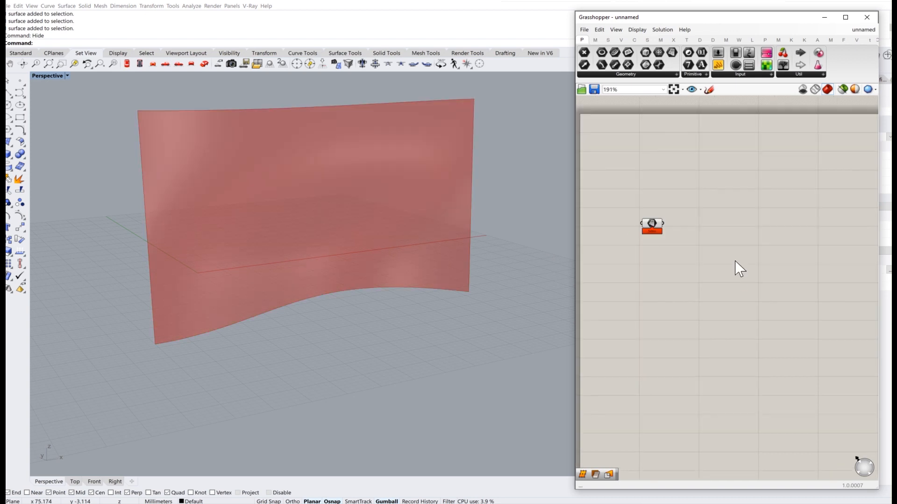
double_click(748, 268)
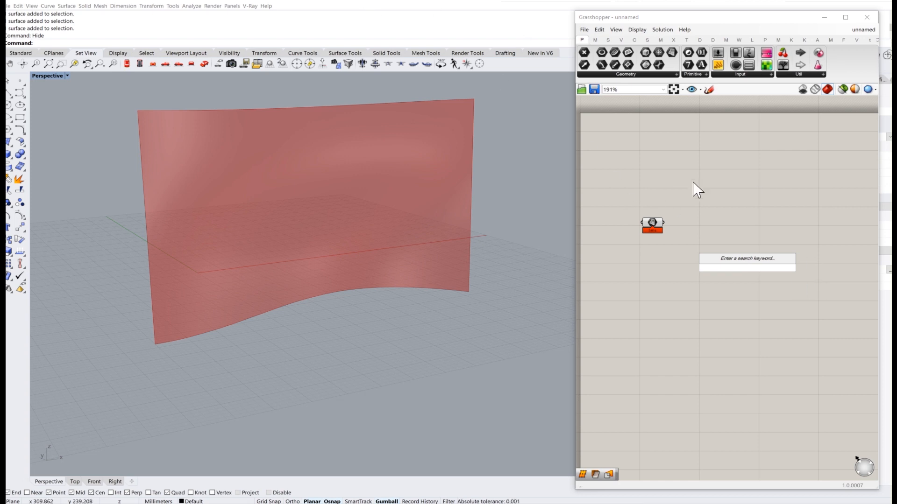
click(707, 170)
Step: Add an Isotrim component and connect the Surface parameter to its Surface input
click(649, 40)
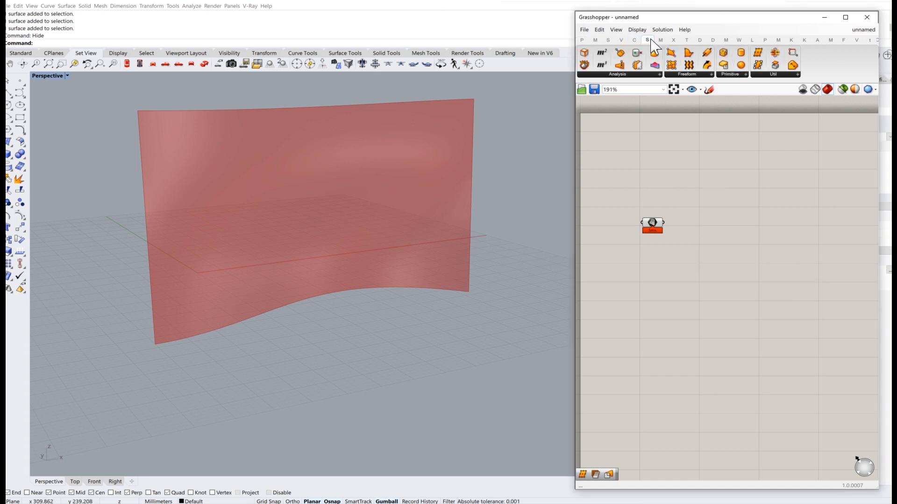
click(779, 75)
drag(858, 111, 741, 250)
scroll(668, 229, up, 3)
drag(634, 214, 752, 251)
drag(797, 268, 808, 232)
click(708, 187)
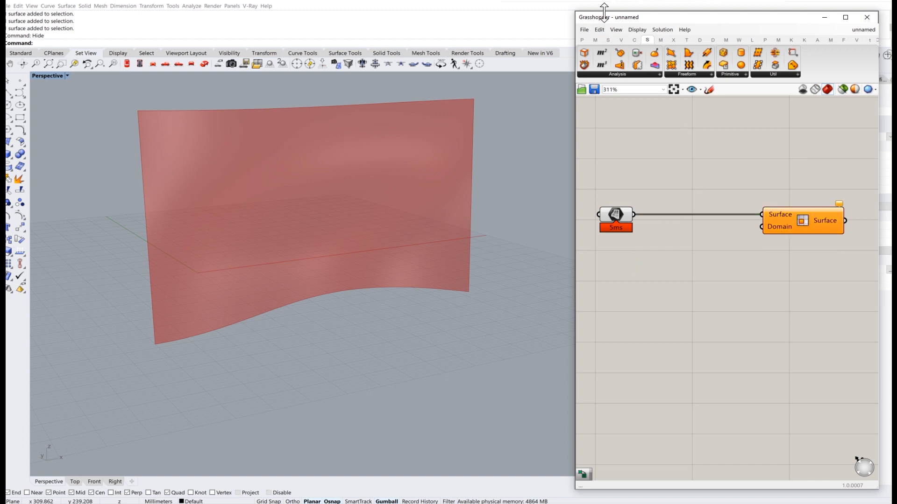
Step: Add a Divide Domain² component, feed the Surface parameter into its Domain, and connect its Segments to the Isotrim Domain input
click(595, 40)
click(603, 74)
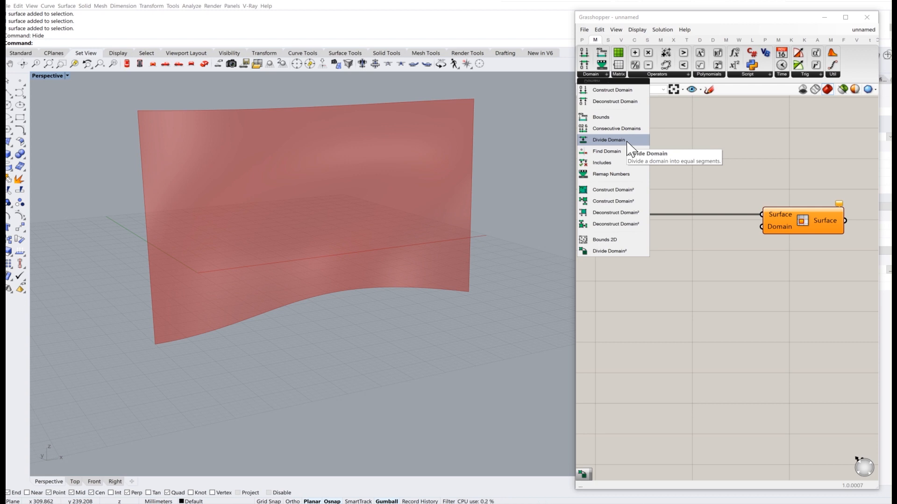
drag(640, 257, 682, 284)
drag(751, 281, 761, 226)
right_drag(752, 326, 810, 280)
double_click(695, 314)
click(707, 343)
right_drag(756, 251, 703, 281)
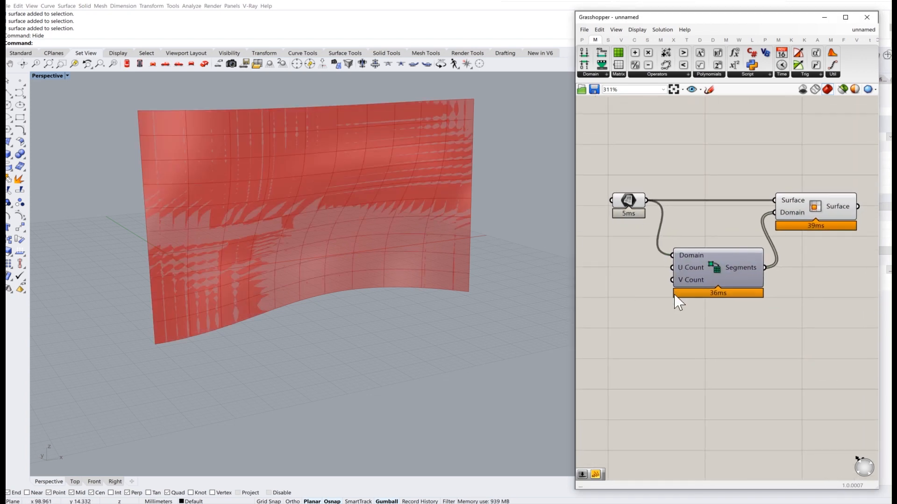
Step: Turn off the preview of the source Surface parameter so only the Isotrim patches are displayed
click(813, 213)
click(766, 235)
click(628, 201)
middle_click(625, 200)
click(653, 170)
click(671, 166)
mouse_move(195, 145)
right_down()
mouse_move(194, 154)
mouse_move(195, 142)
right_up()
right_drag(831, 206, 645, 211)
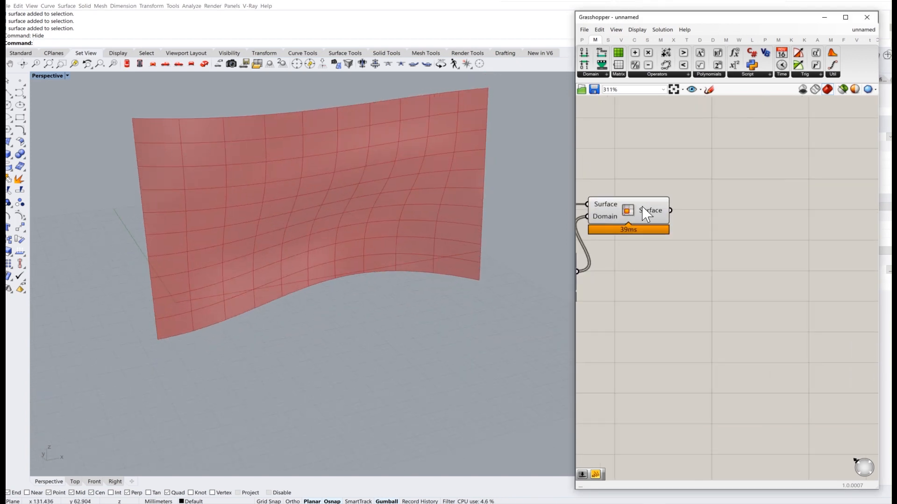
double_click(767, 253)
text(dup)
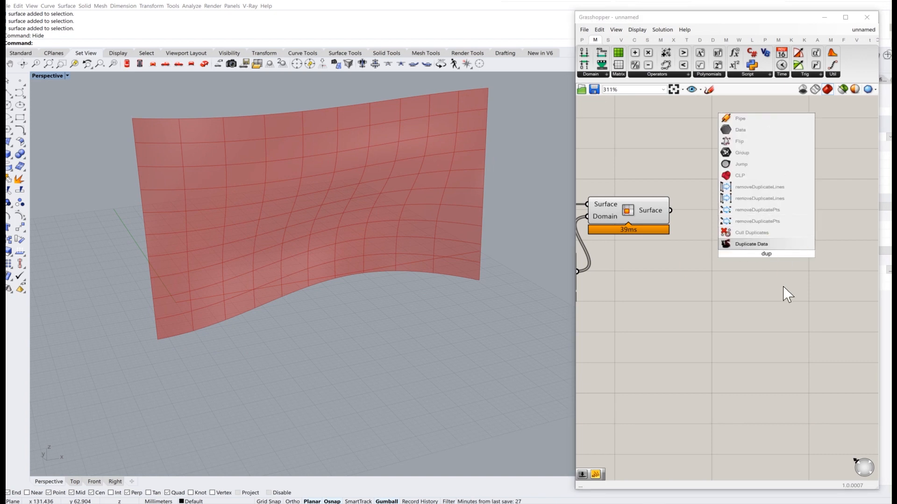
click(729, 282)
Step: Add a Panel and connect Isotrim's Surface output to it
right_drag(701, 153, 710, 176)
click(581, 40)
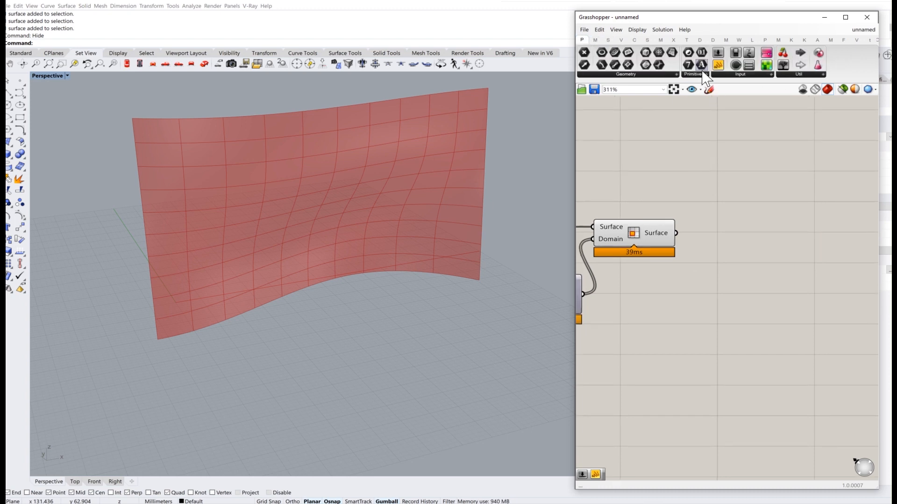
click(720, 69)
click(776, 159)
drag(677, 233, 724, 160)
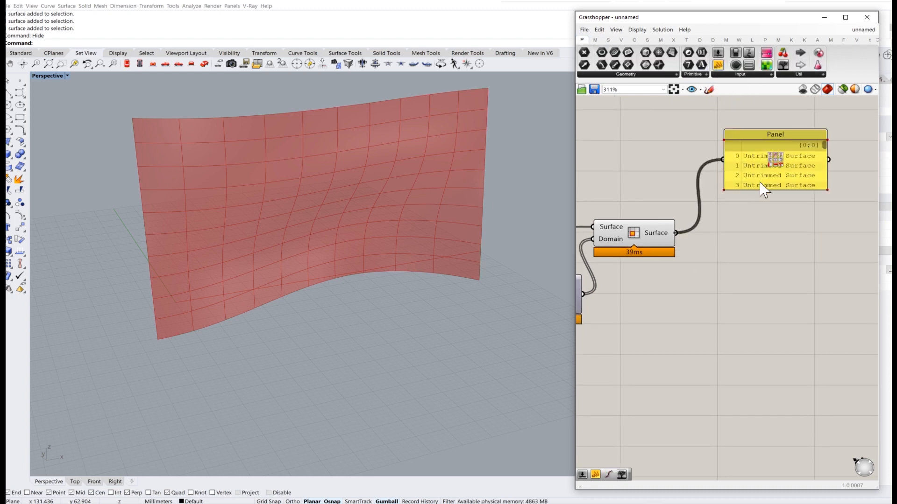
Step: Lengthen the Panel and examine the list of trimmed surfaces down to its last index
right_drag(762, 190, 714, 141)
drag(753, 150, 762, 467)
scroll(757, 394, down, 2)
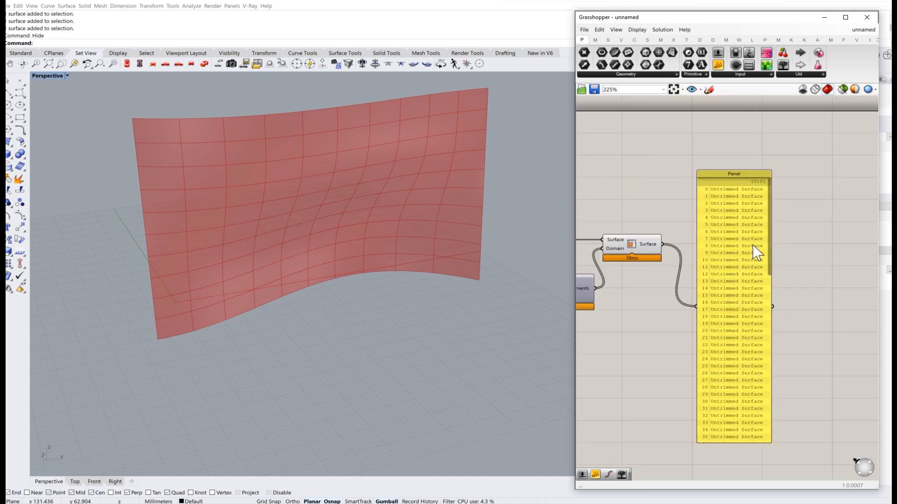
drag(771, 256, 769, 453)
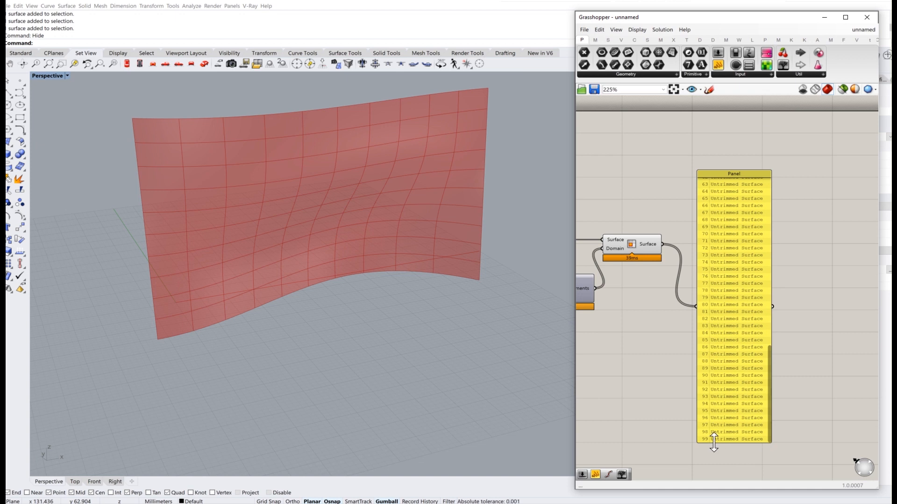
scroll(737, 408, up, 1)
scroll(727, 418, up, 5)
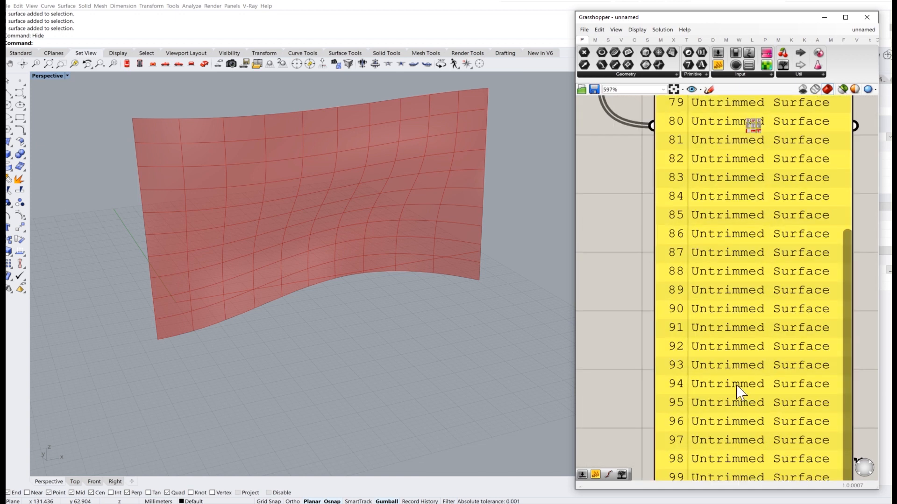
scroll(710, 346, up, 1)
Step: Delete the Panel connected to Isotrim's output
click(727, 290)
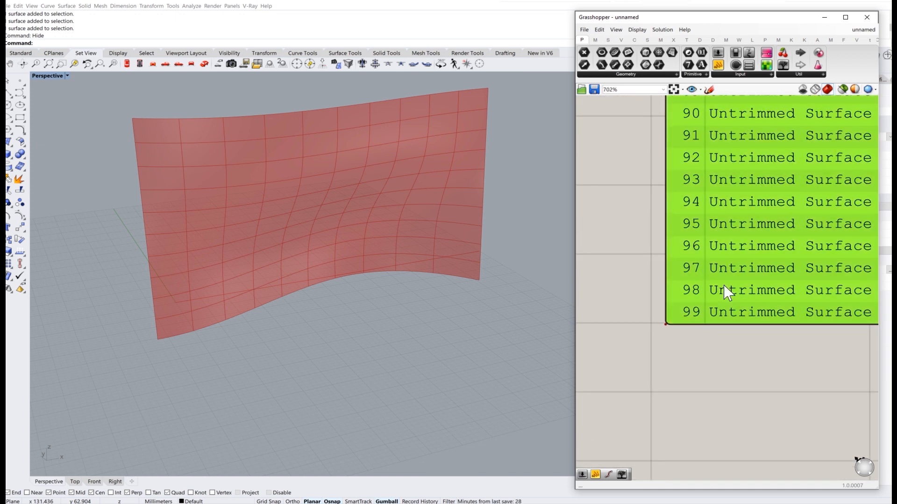
key(Delete)
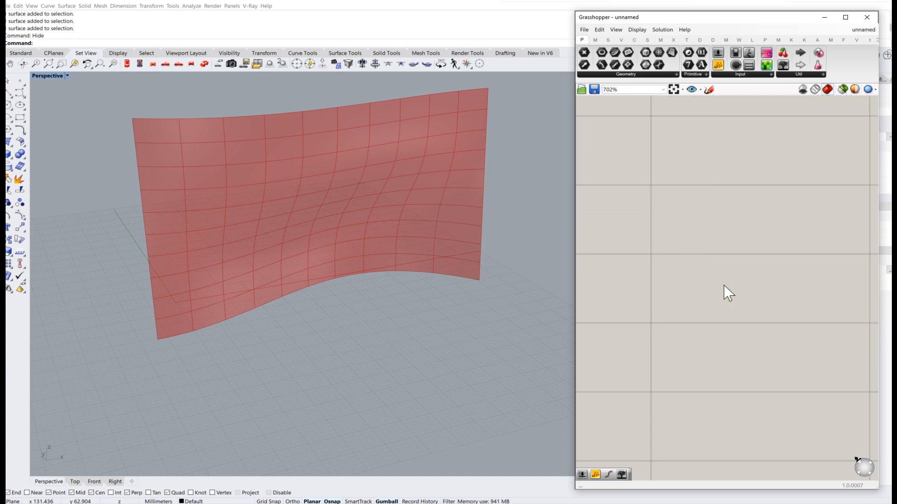
scroll(650, 275, down, 6)
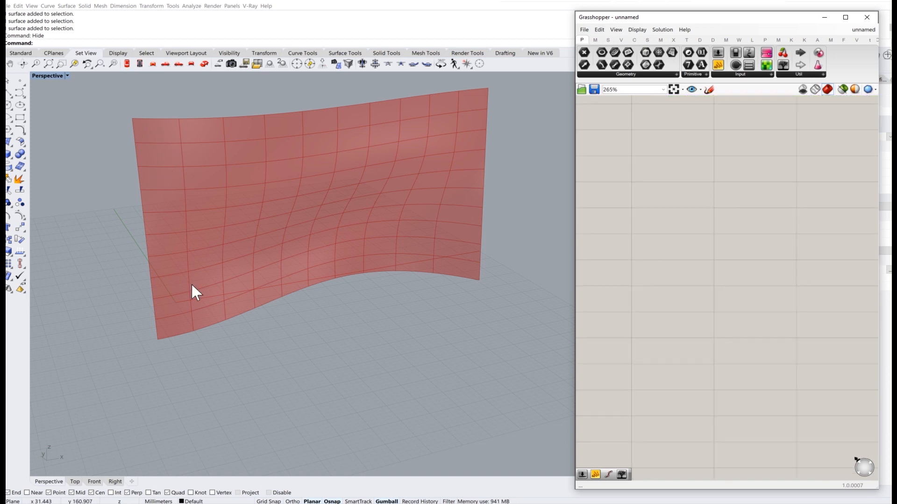
Step: Add an Area component, connect Isotrim's Surface output to its Geometry input, and deselect it
scroll(652, 208, down, 5)
right_drag(622, 147, 645, 229)
scroll(727, 218, up, 7)
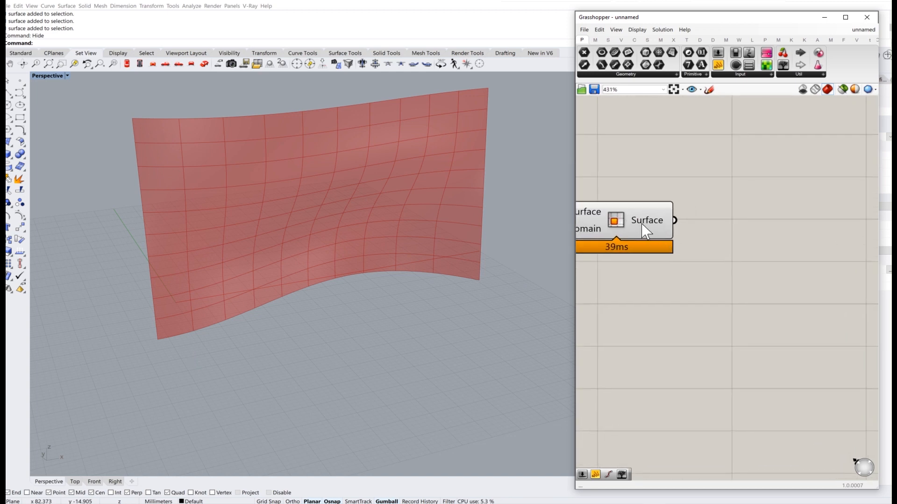
right_drag(748, 253, 670, 249)
double_click(727, 261)
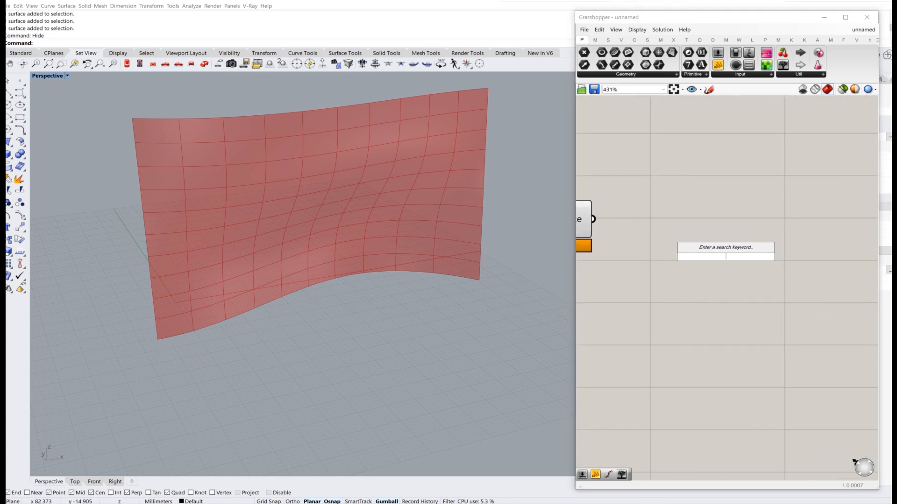
text(area)
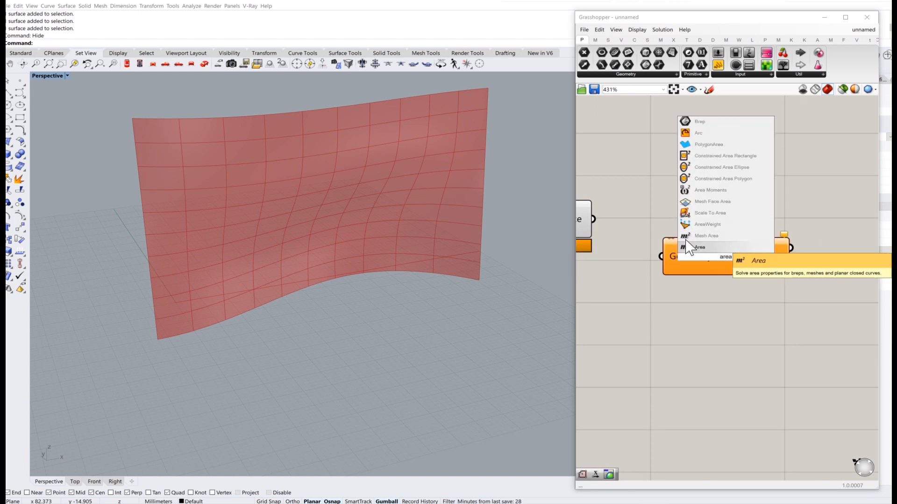
click(729, 248)
drag(592, 219, 704, 209)
mouse_move(743, 216)
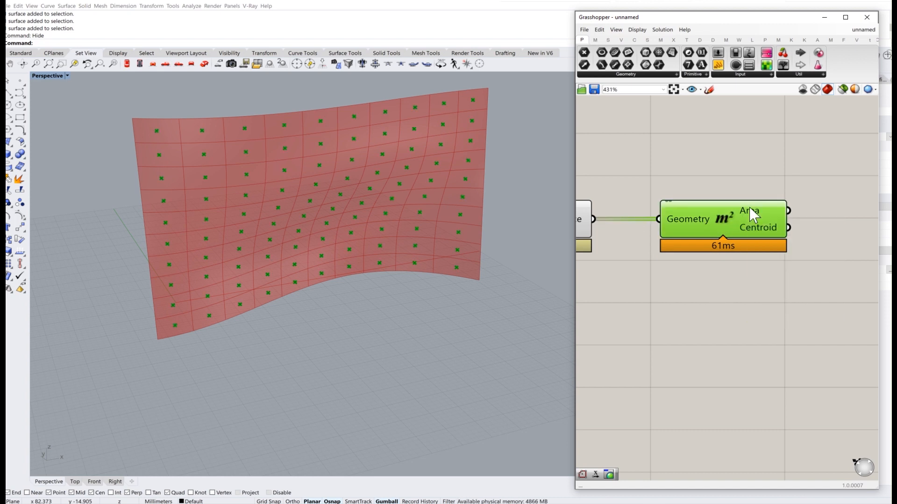
click(742, 155)
Step: Examine the centroid points on the subdivided surface patches from several distances and angles
right_drag(265, 166, 373, 136)
scroll(390, 166, up, 3)
scroll(391, 163, up, 5)
right_drag(393, 164, 412, 185)
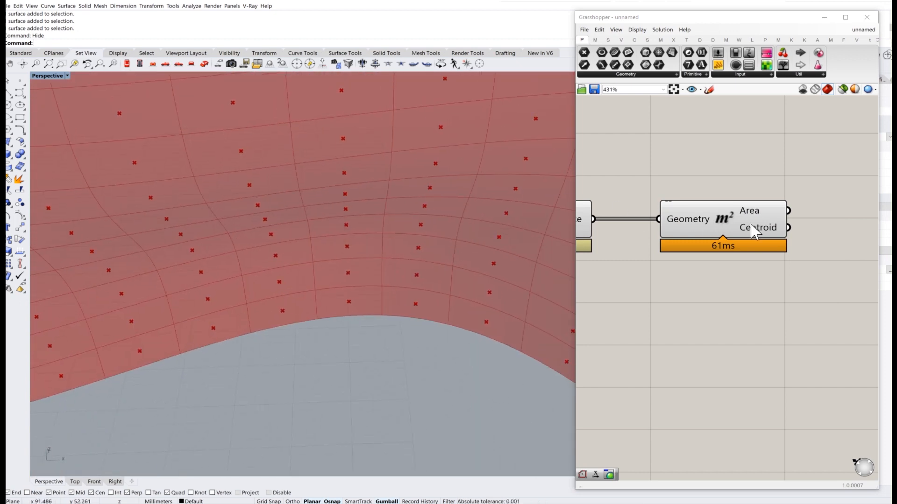
mouse_move(761, 231)
scroll(396, 176, down, 6)
right_drag(355, 195, 358, 187)
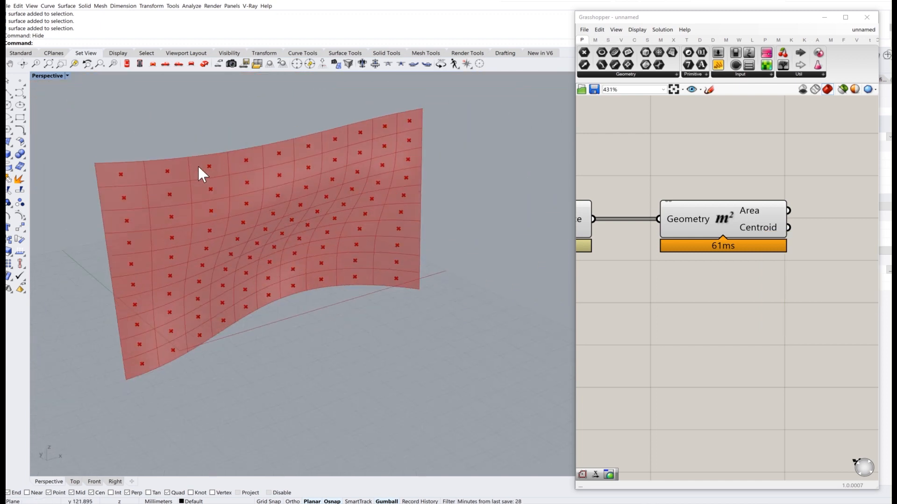
scroll(220, 162, up, 2)
scroll(220, 161, up, 3)
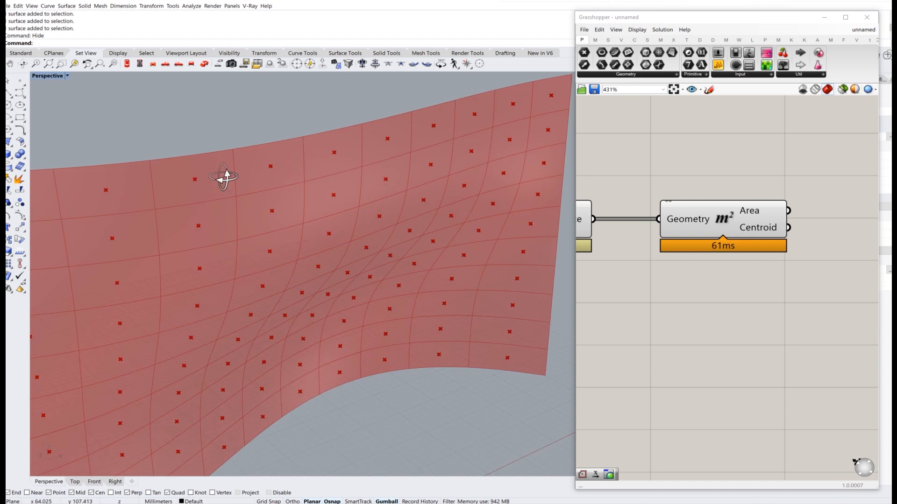
scroll(277, 290, up, 2)
mouse_move(265, 303)
right_down()
mouse_move(284, 300)
mouse_move(261, 300)
right_up()
scroll(291, 288, down, 10)
right_drag(314, 273, 306, 293)
Step: Add a Circle CNR component next to the Area component
right_drag(735, 303, 758, 379)
scroll(728, 285, down, 3)
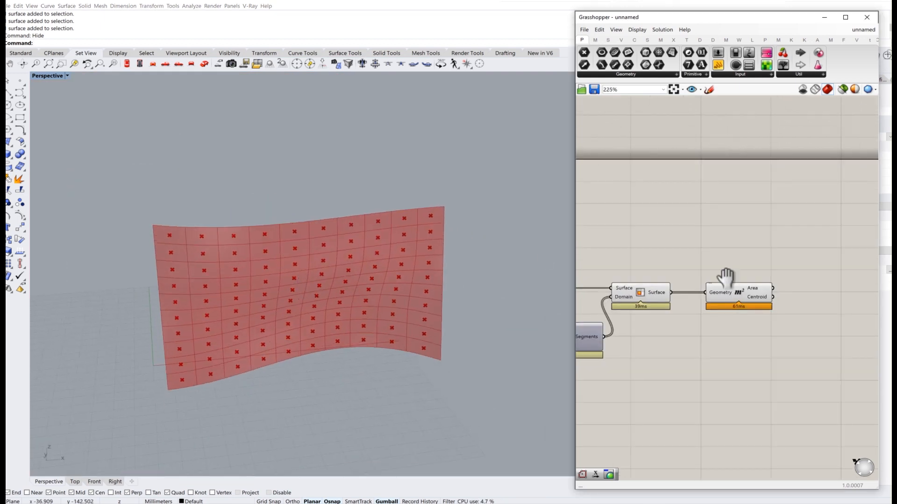
scroll(726, 280, down, 1)
double_click(783, 310)
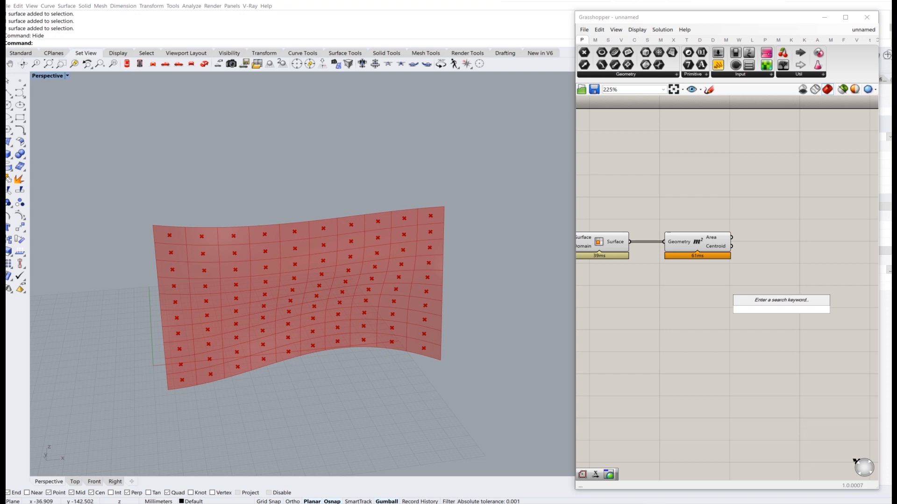
text(cirve)
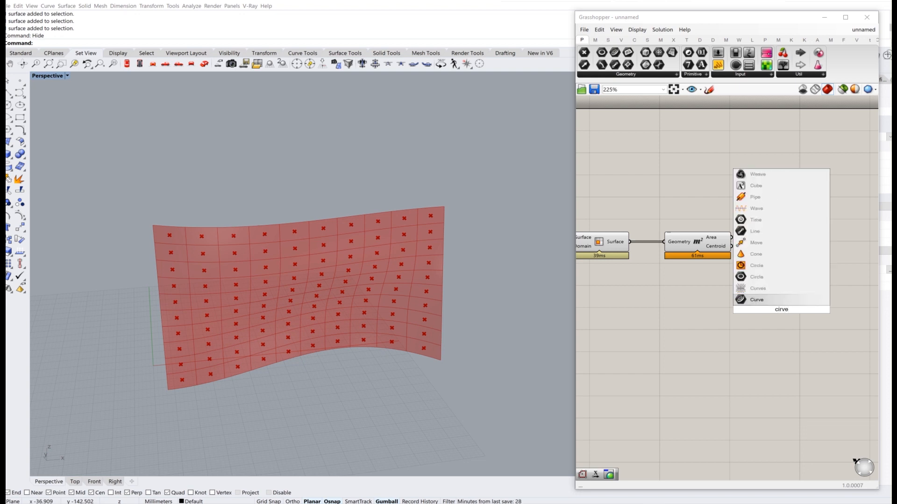
key(BackSpace)
key(BackSpace)
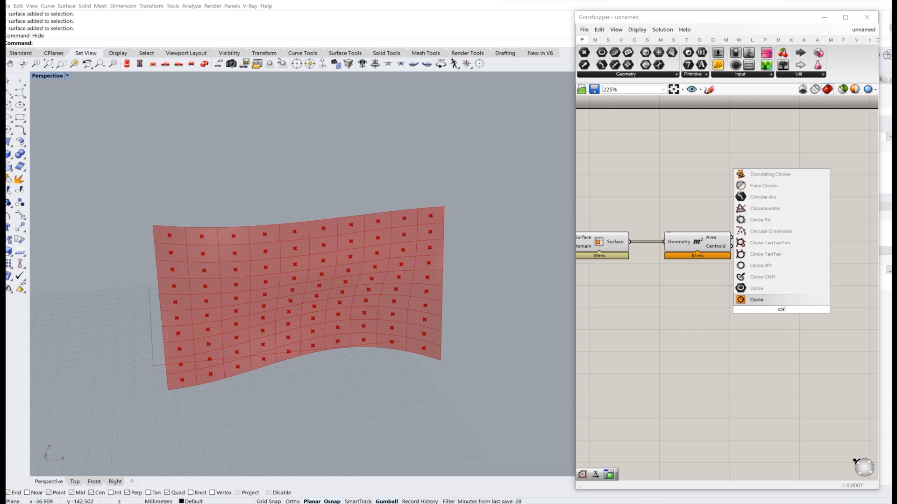
click(779, 278)
mouse_move(732, 247)
mouse_down()
mouse_move(762, 303)
mouse_move(732, 237)
mouse_up()
drag(793, 309, 793, 285)
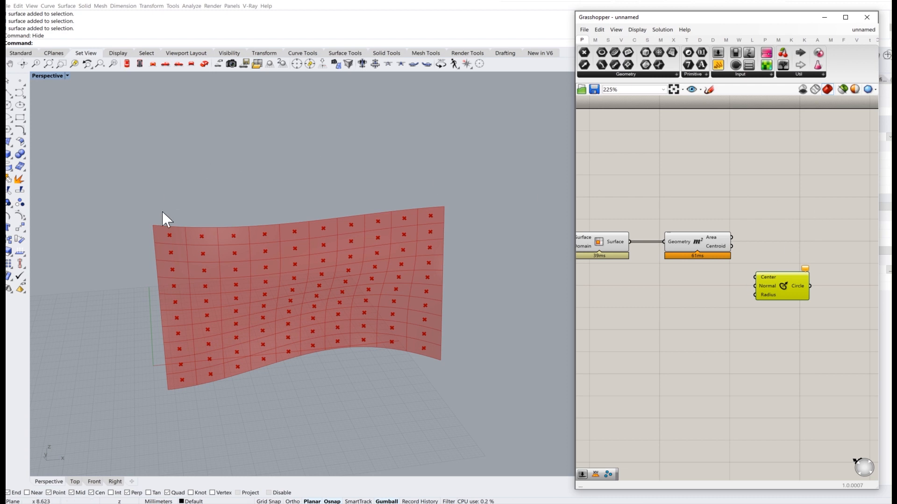
Step: Delete the Circle CNR and Area components
key(Delete)
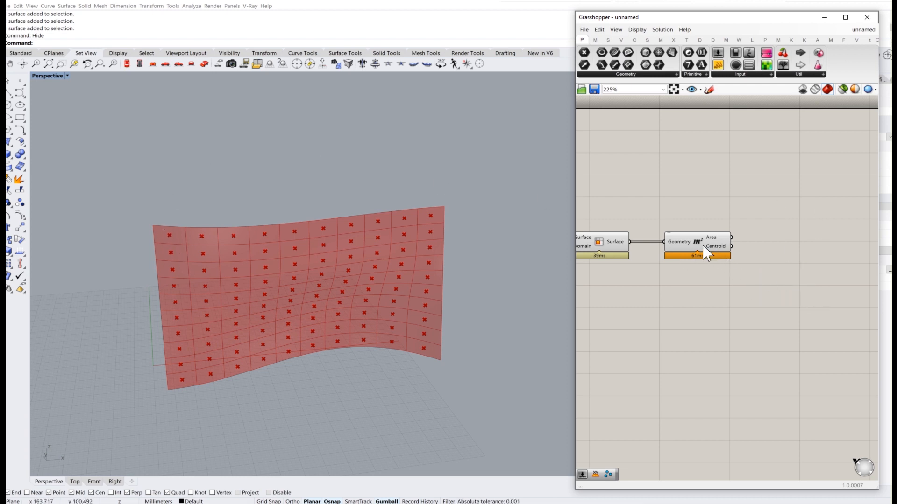
click(690, 242)
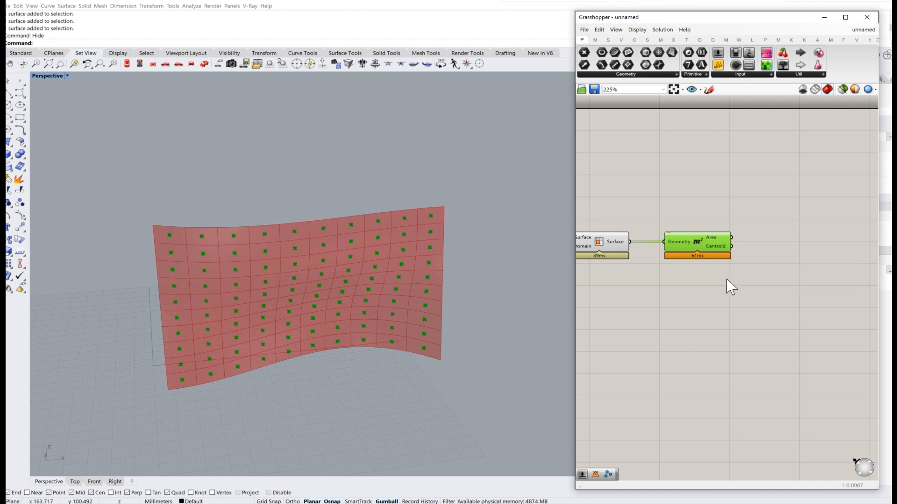
key(Delete)
Step: Add a Brep Edges component and connect Isotrim's Surface output to its Brep input
right_drag(645, 254, 709, 248)
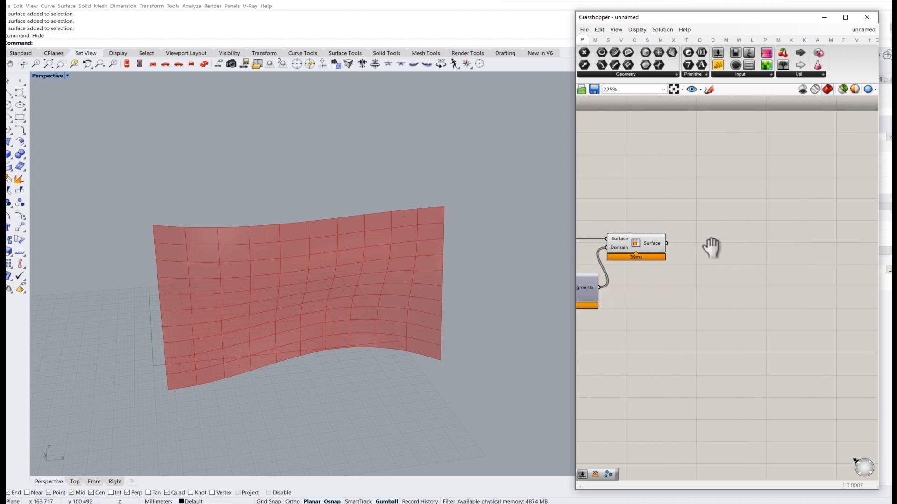
scroll(682, 254, up, 3)
click(665, 241)
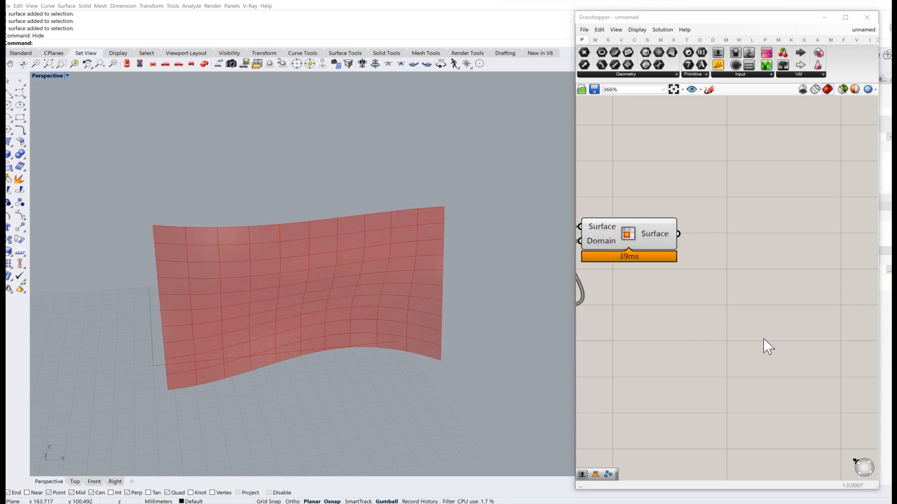
double_click(766, 341)
text(edges)
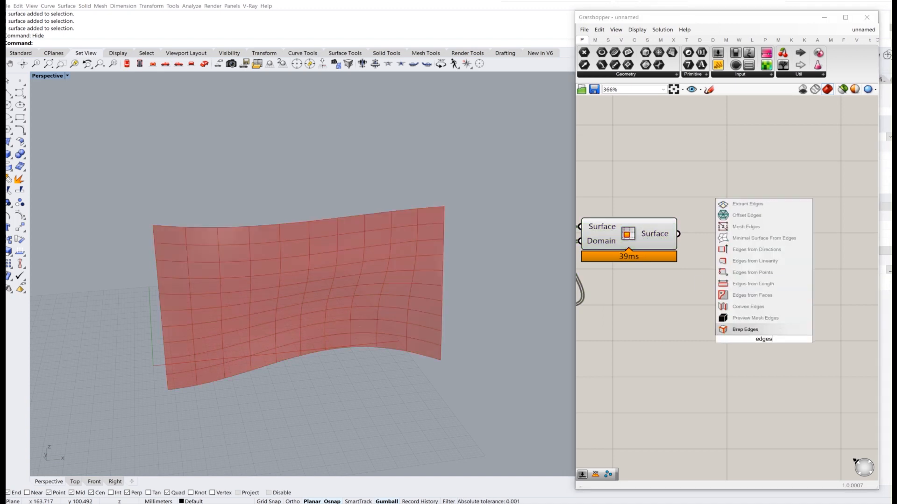
click(756, 330)
drag(700, 274, 728, 347)
drag(761, 349, 766, 244)
Step: Add a Join Curves component and connect the Naked edges output to its Curves input
right_drag(812, 278, 715, 306)
double_click(779, 331)
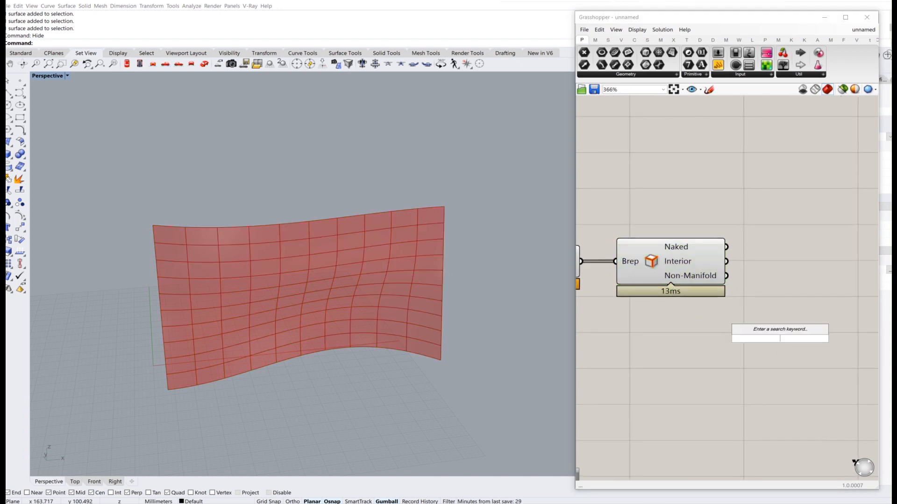
text(join)
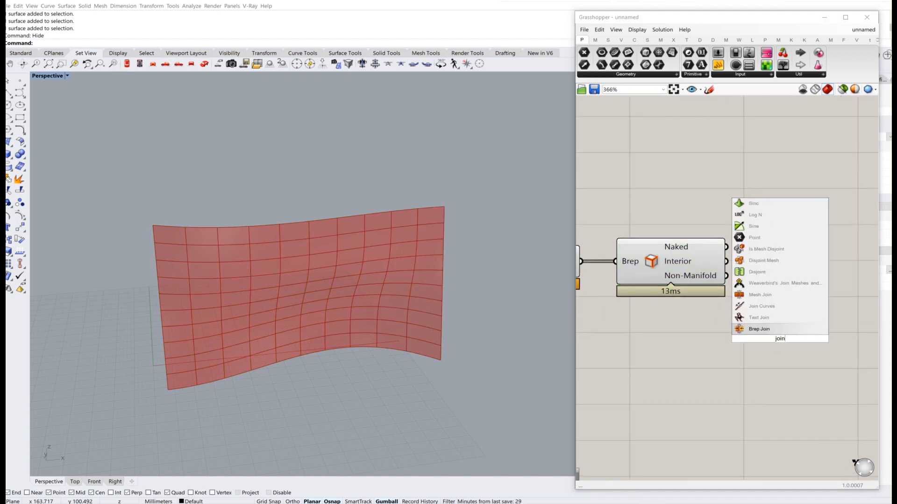
click(790, 306)
mouse_move(689, 253)
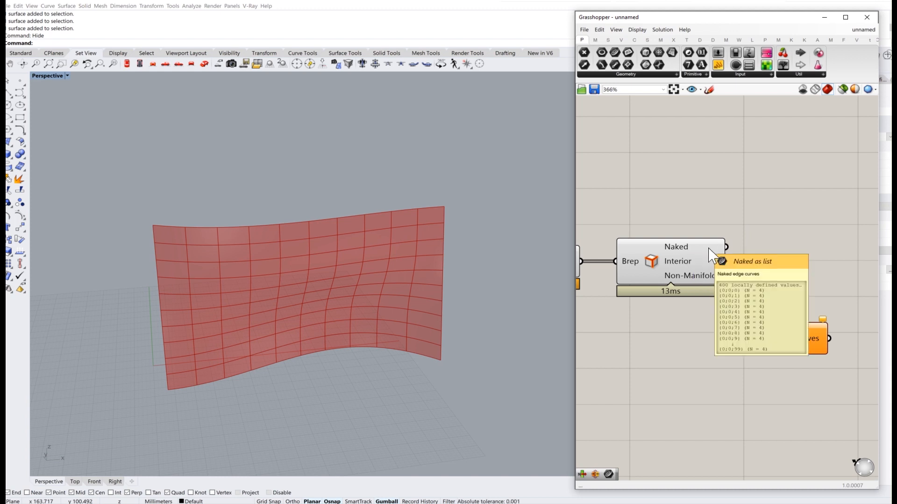
drag(726, 247, 826, 265)
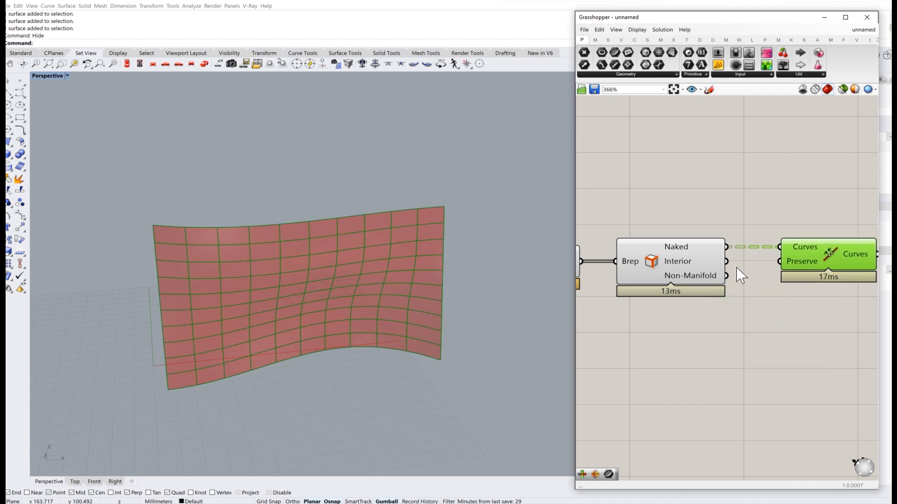
Step: Examine up close the wires running from the Surface parameter to Isotrim and Divide Domain²
scroll(748, 291, down, 3)
right_drag(639, 305, 769, 279)
scroll(635, 255, up, 1)
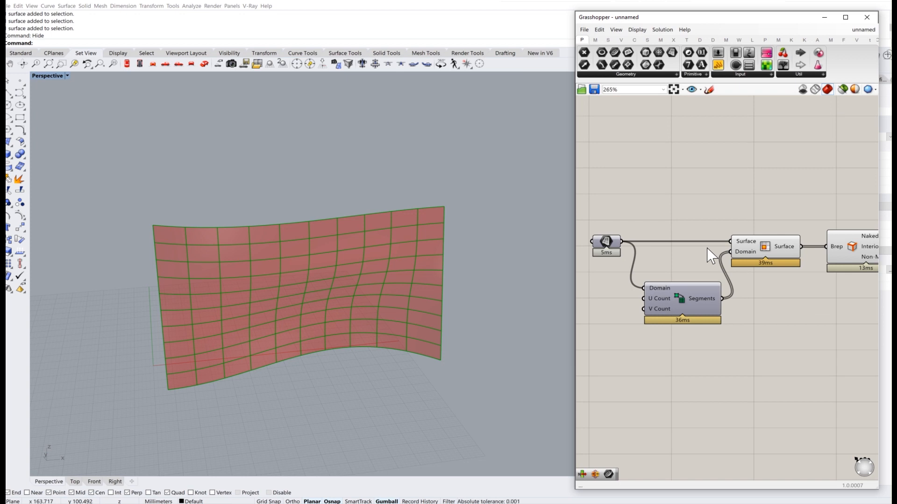
scroll(654, 262, up, 5)
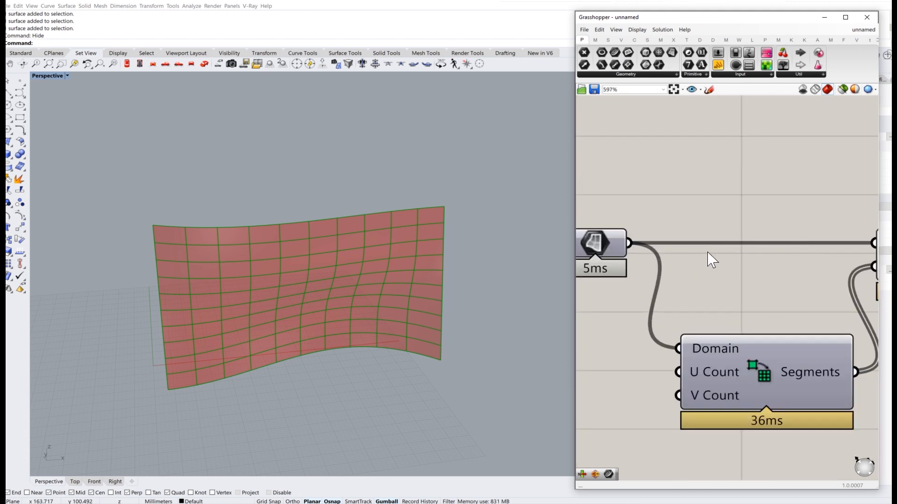
scroll(764, 245, up, 3)
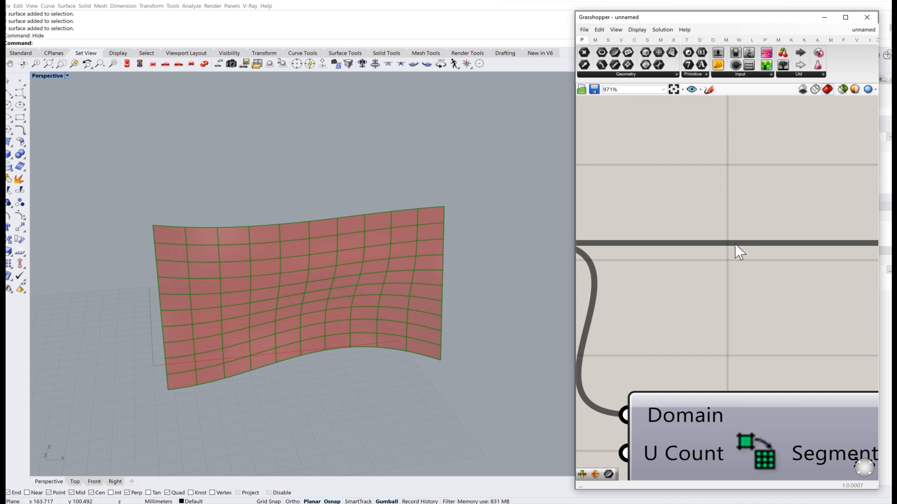
scroll(736, 254, down, 1)
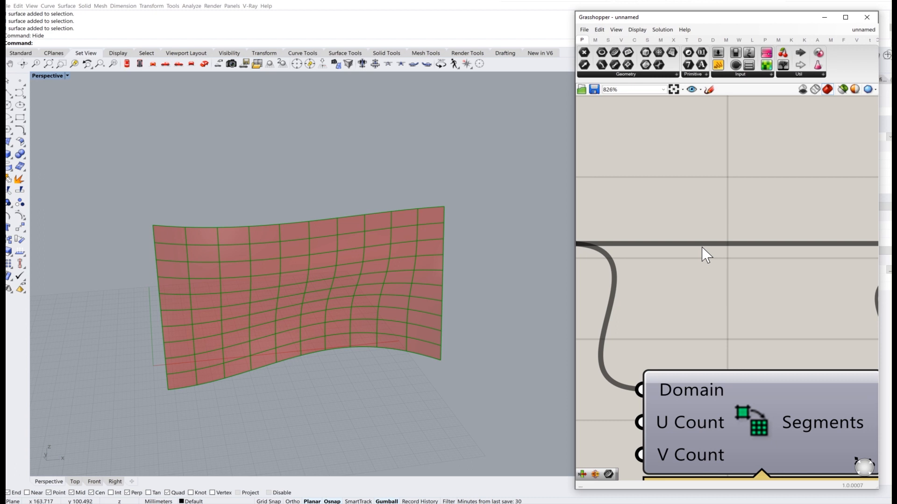
Step: Examine up close the wires running from Segments to Isotrim's Domain input and from Isotrim's Surface output to Brep Edges
right_drag(777, 288, 660, 257)
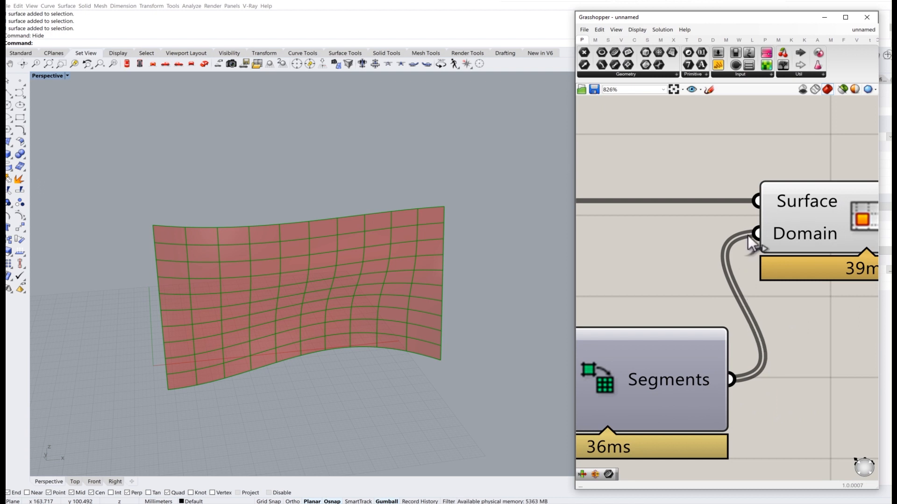
scroll(766, 333, up, 2)
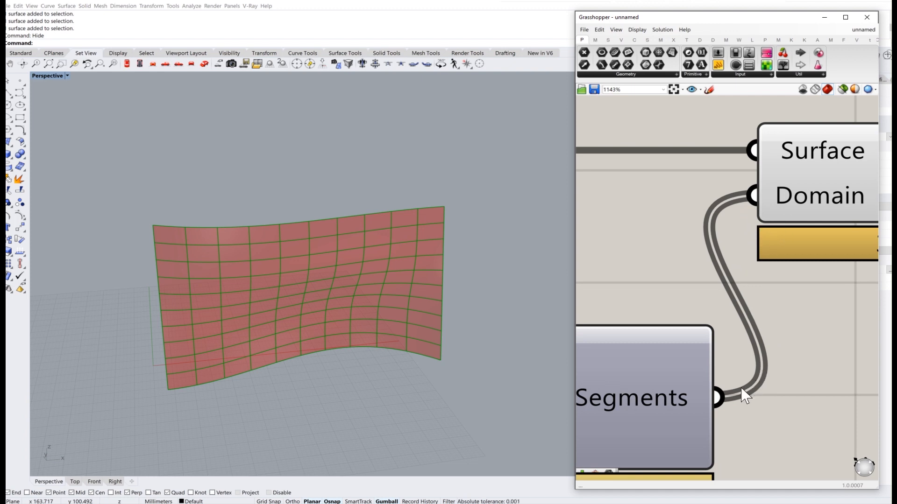
scroll(745, 396, down, 2)
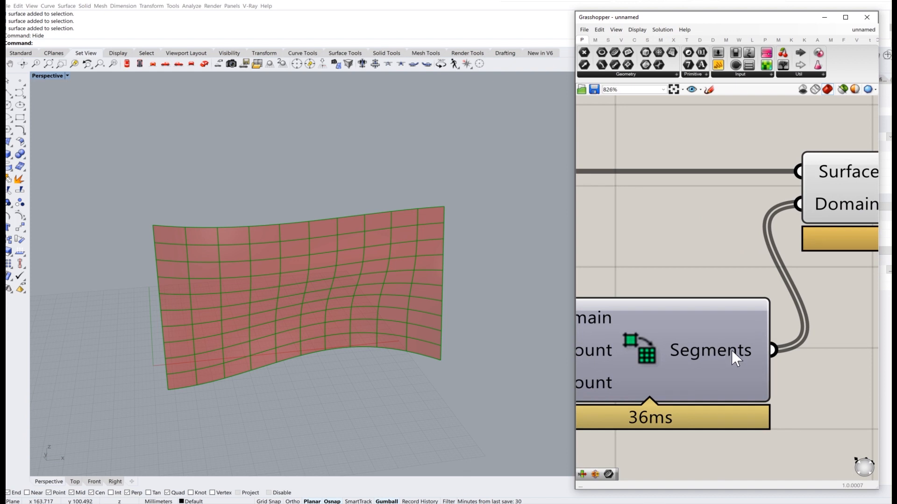
right_drag(781, 294, 708, 314)
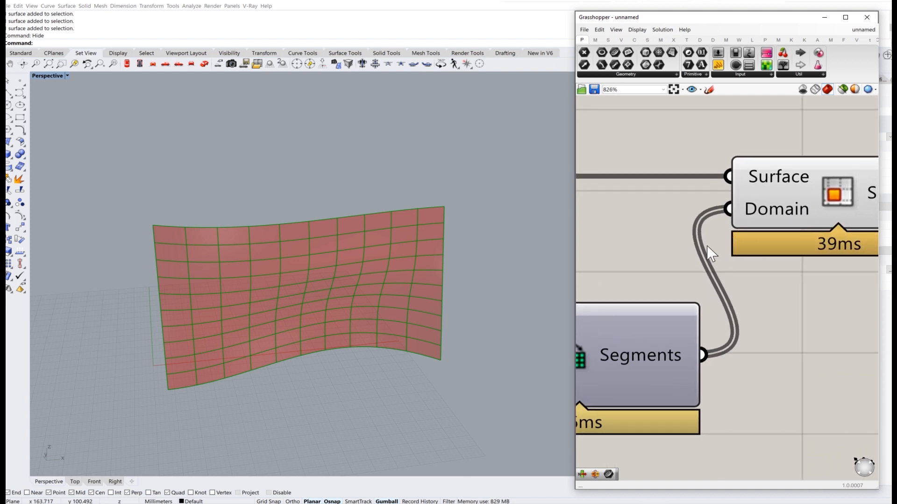
scroll(730, 237, down, 4)
right_drag(755, 272, 629, 284)
scroll(724, 225, up, 2)
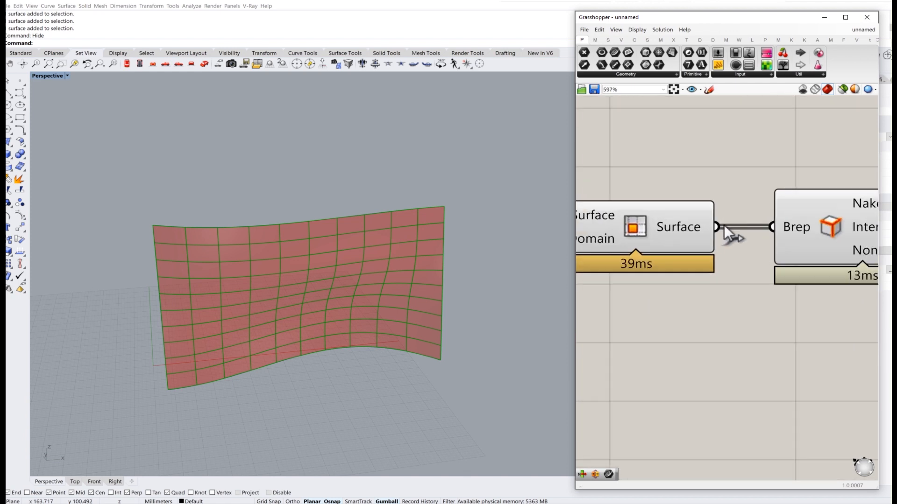
scroll(724, 225, up, 2)
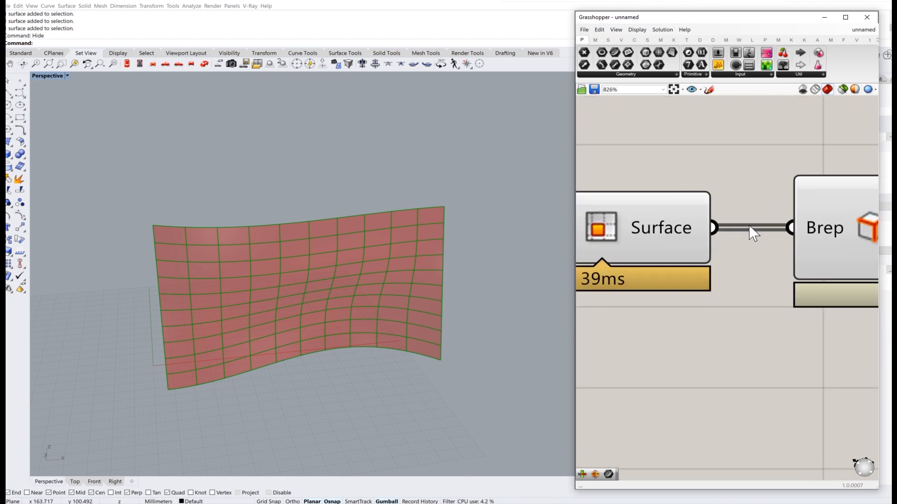
Step: Examine up close the wire running from the Naked output of Brep Edges to Join Curves
scroll(767, 230, down, 4)
right_drag(803, 241, 597, 266)
click(752, 287)
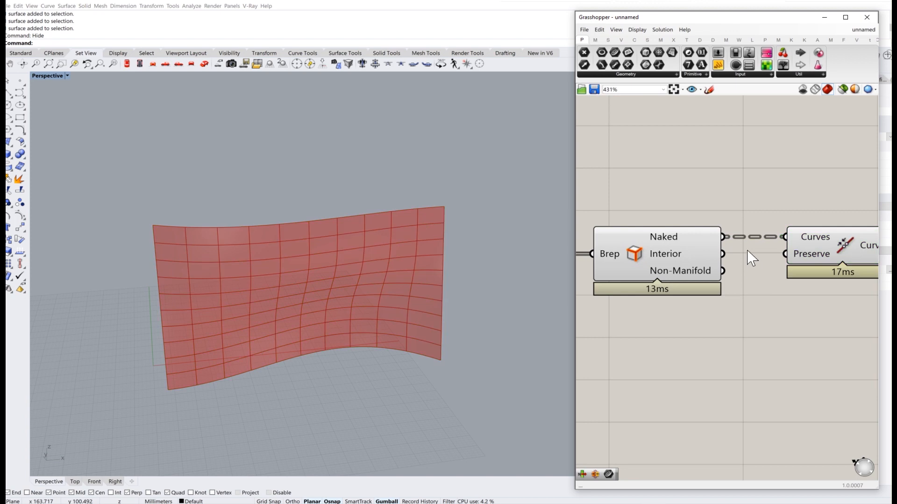
scroll(727, 243, up, 4)
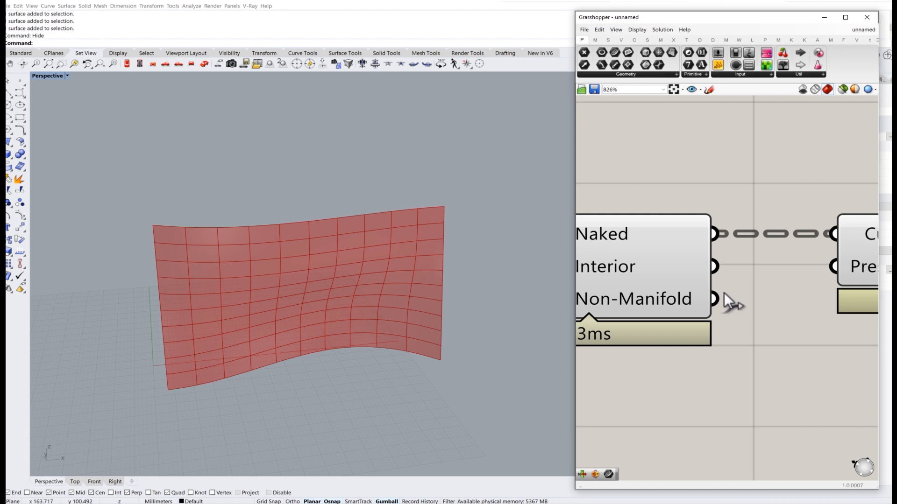
scroll(726, 297, down, 3)
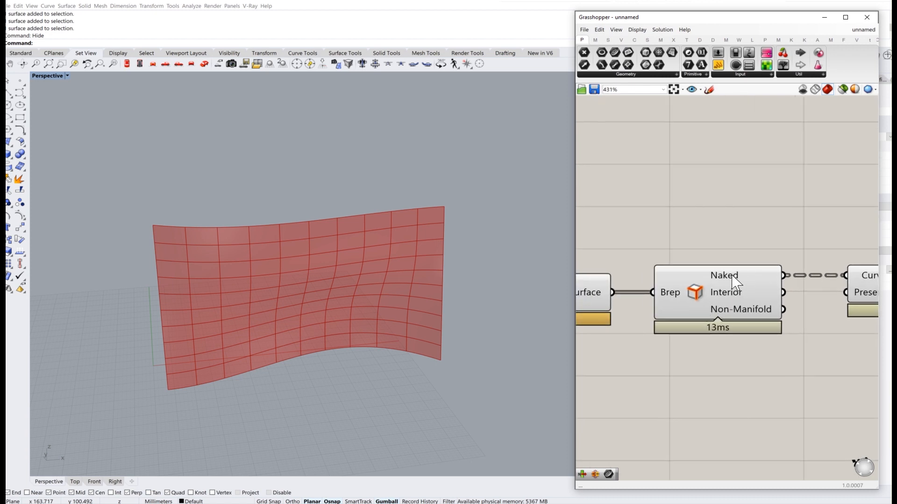
Step: Compare the wires entering and leaving Brep Edges and inspect the patch edges near the surface's upper corner in the Perspective viewport
scroll(728, 285, up, 1)
click(696, 297)
drag(697, 296, 710, 282)
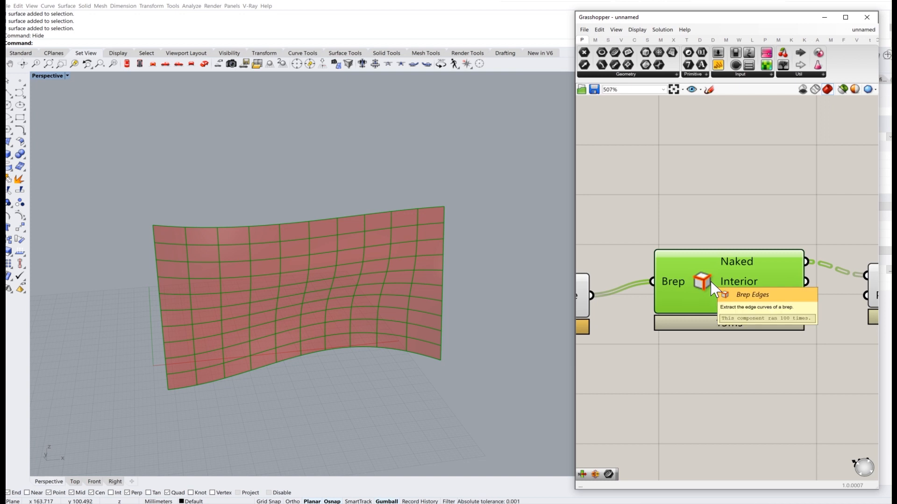
right_drag(704, 276, 797, 277)
scroll(732, 281, down, 2)
click(664, 297)
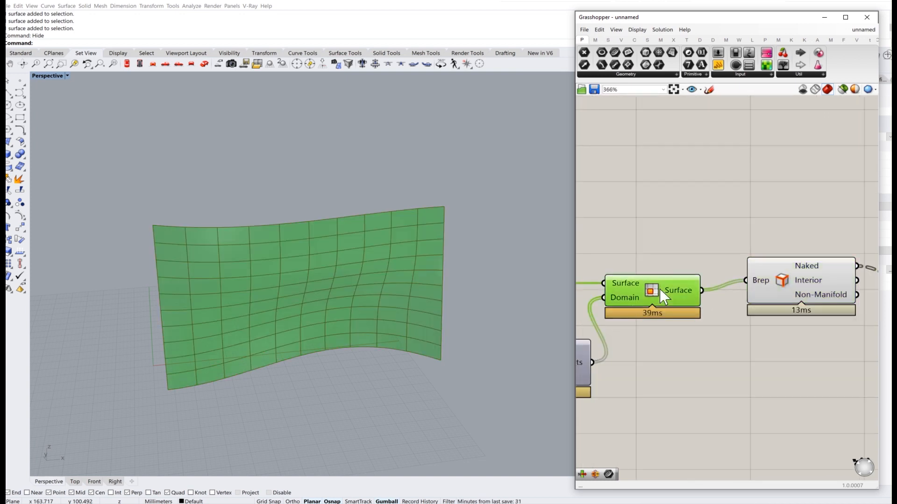
click(686, 339)
right_drag(766, 306, 701, 310)
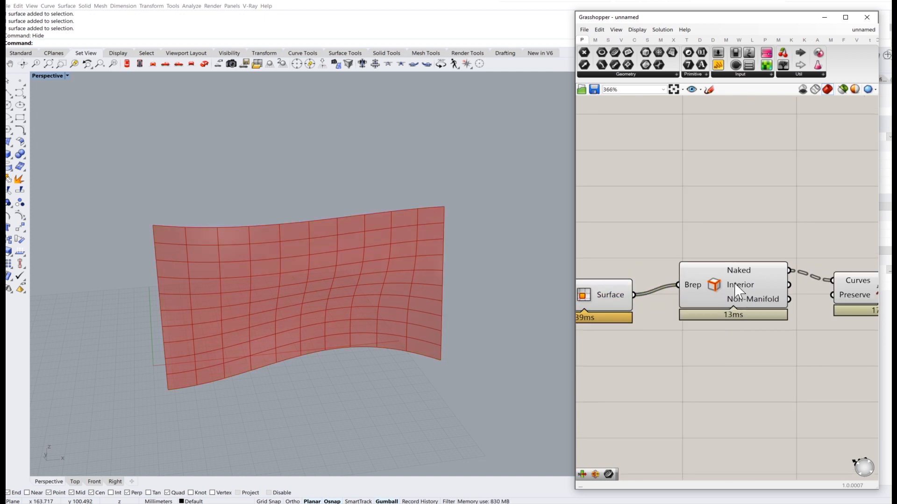
click(766, 285)
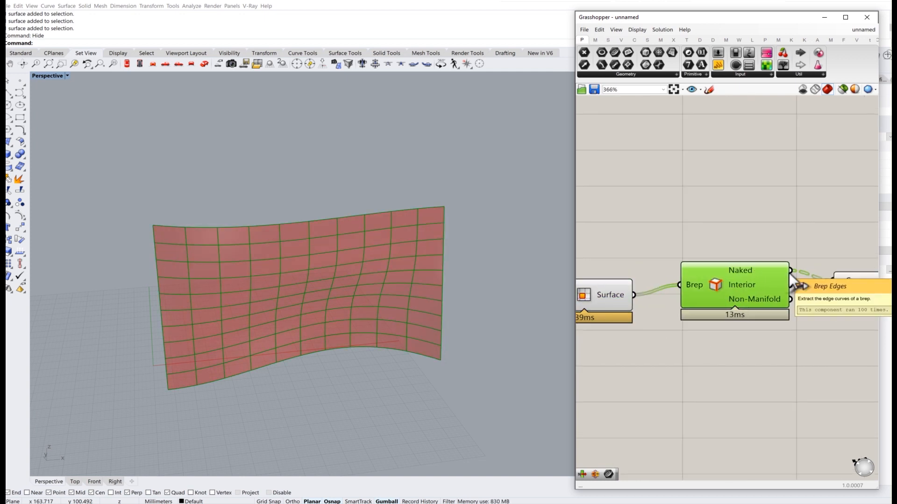
drag(723, 288, 717, 288)
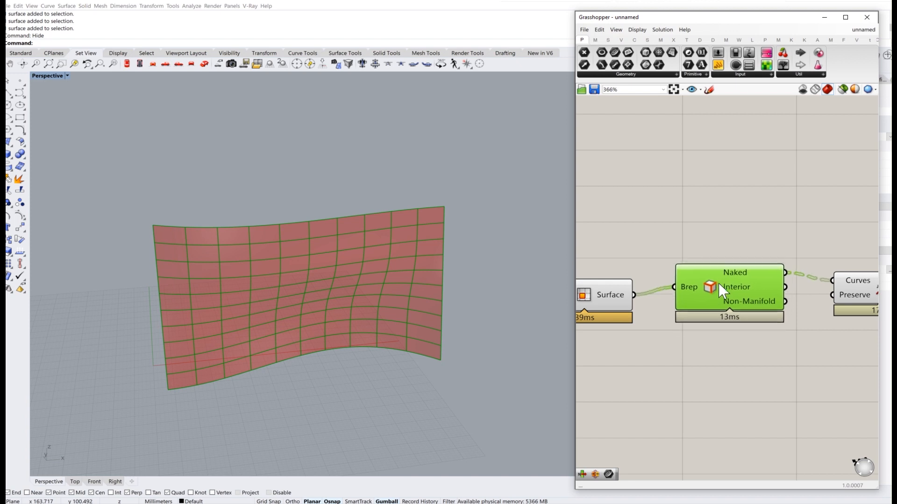
click(758, 240)
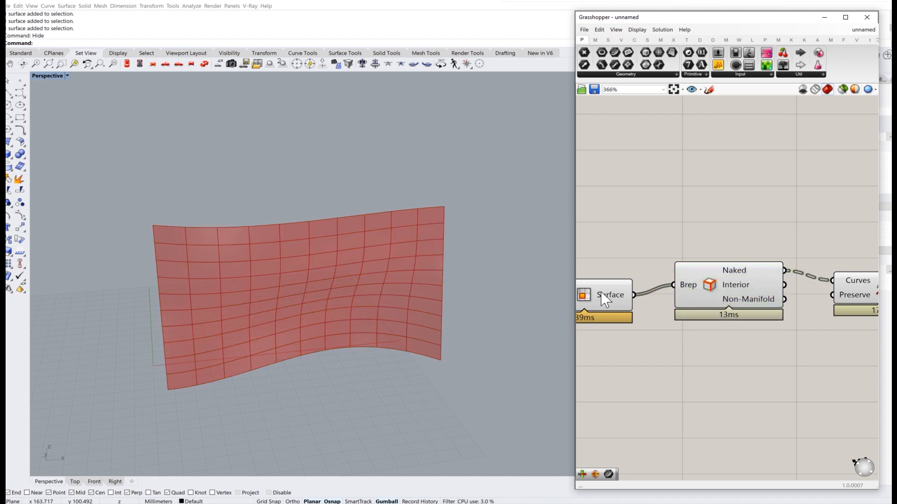
scroll(424, 219, up, 5)
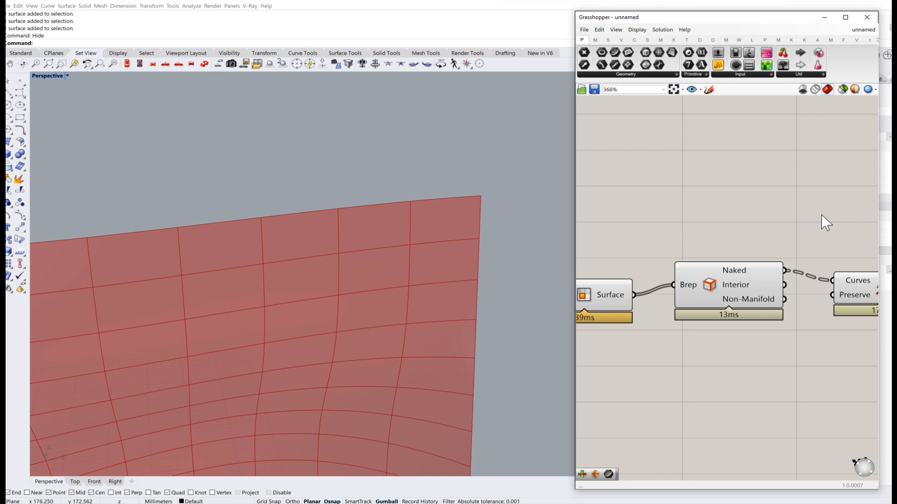
Step: Add a Param Viewer above Join Curves and connect the Naked output of Brep Edges to it
right_drag(825, 204, 738, 231)
drag(752, 198, 752, 198)
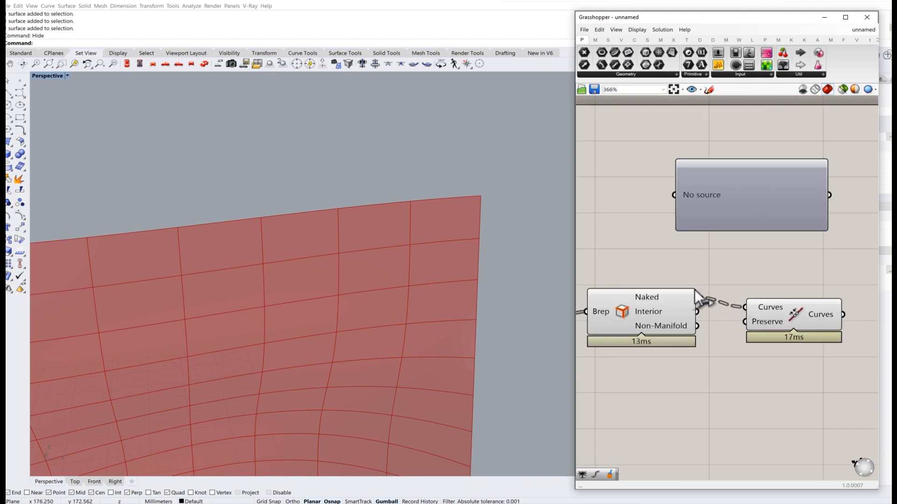
drag(681, 204, 681, 206)
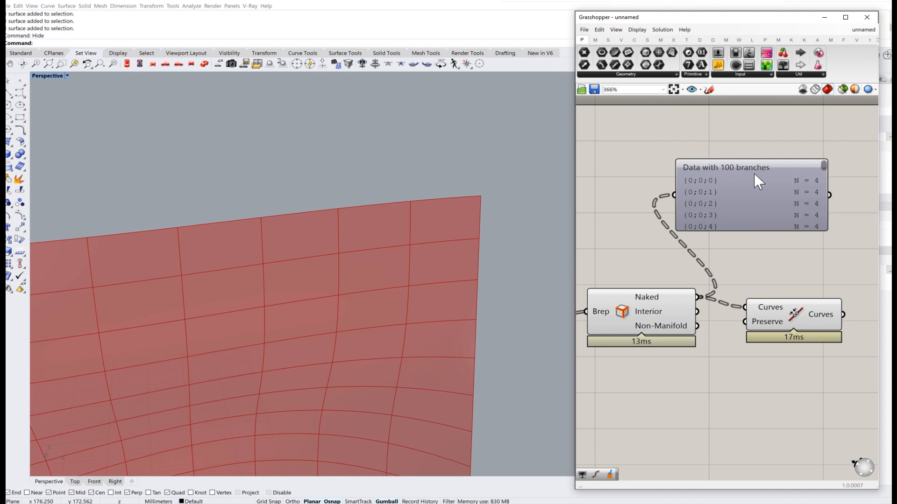
Step: Reposition the Param Viewer and Join Curves to space them out from Brep Edges
scroll(733, 268, down, 3)
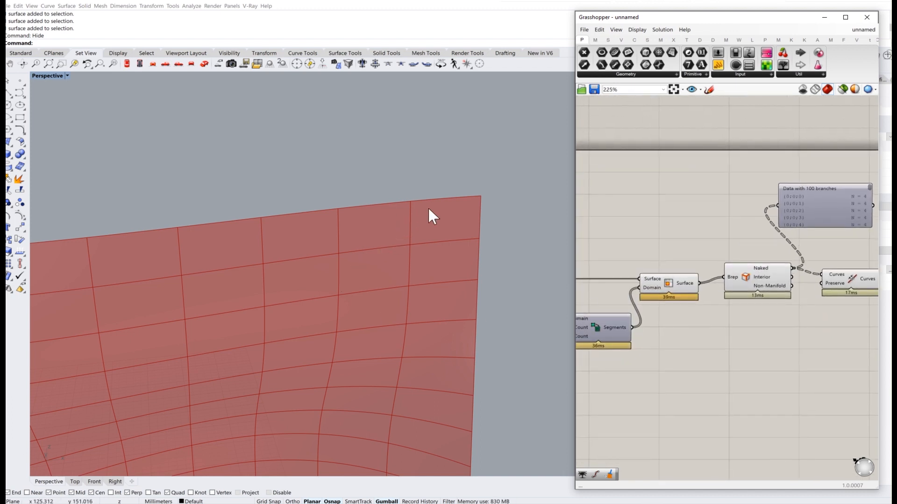
scroll(777, 229, up, 4)
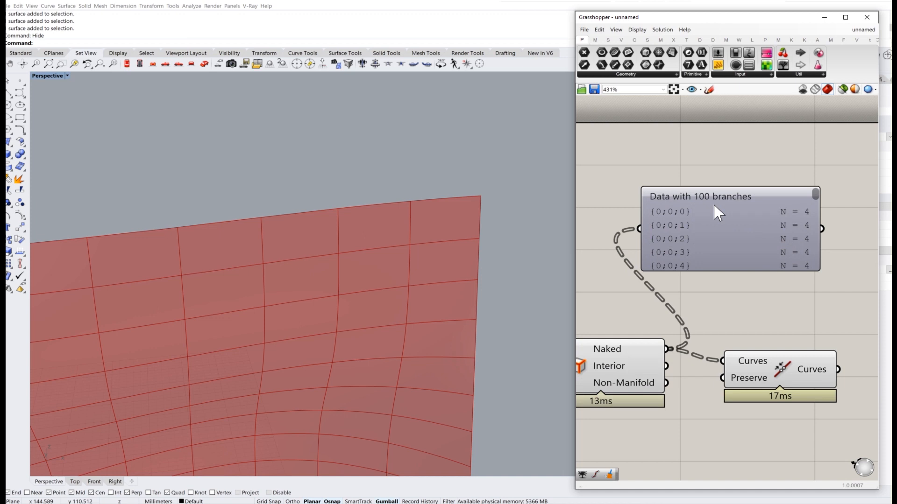
scroll(801, 217, up, 2)
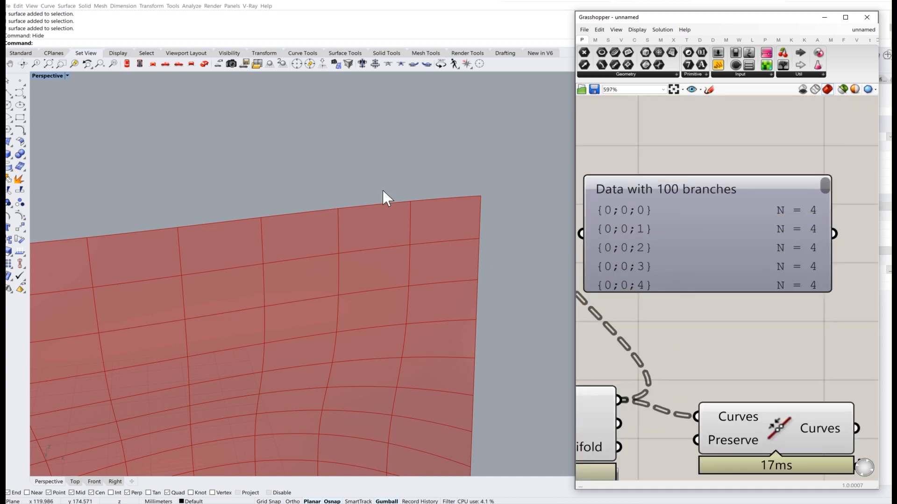
scroll(436, 195, up, 3)
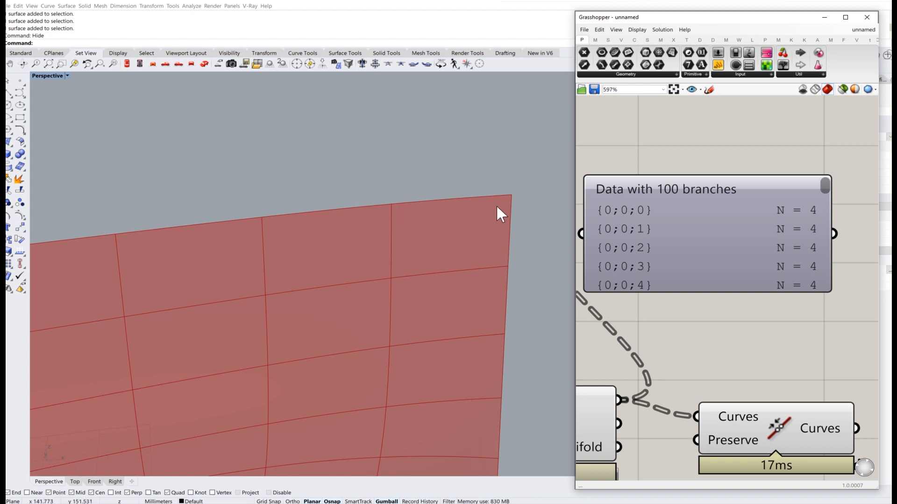
scroll(705, 223, down, 4)
click(710, 277)
drag(677, 200, 764, 197)
scroll(694, 284, up, 1)
drag(700, 278, 710, 279)
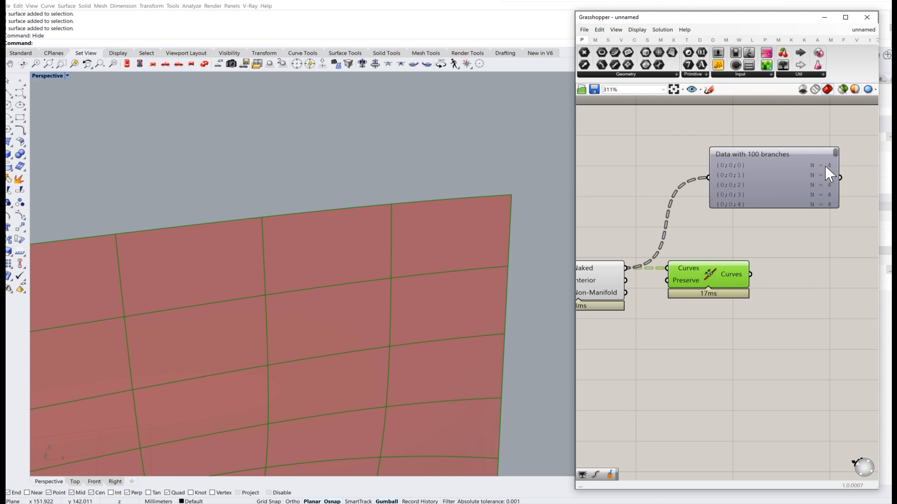
drag(716, 268, 730, 267)
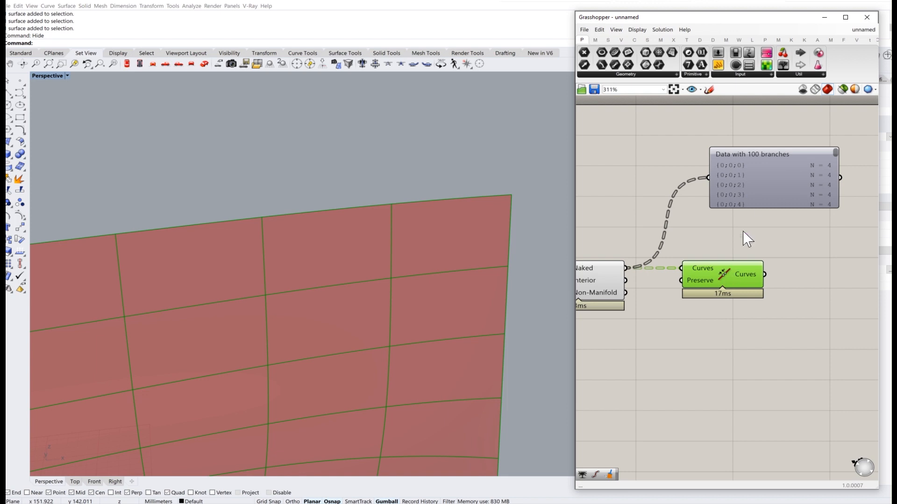
Step: Connect the Curves output of Join Curves to the Param Viewer in place of the Naked edges
scroll(835, 164, up, 3)
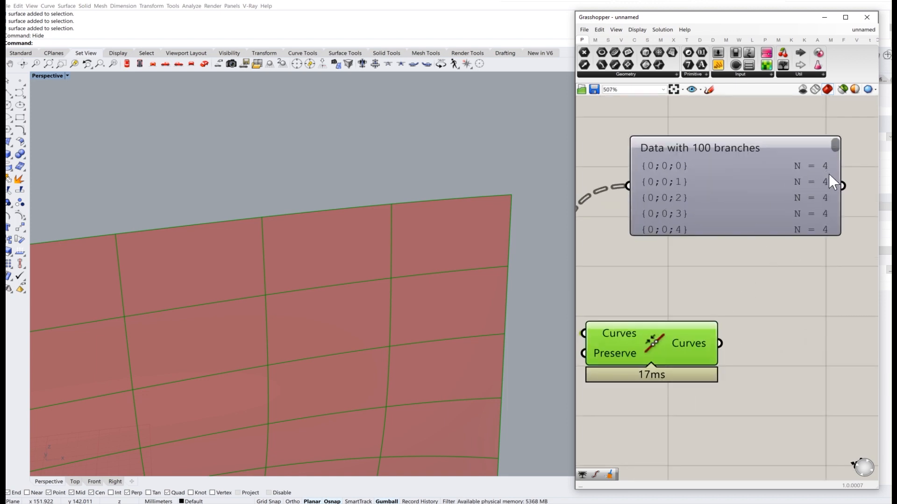
mouse_move(834, 185)
click(711, 300)
scroll(685, 294, down, 2)
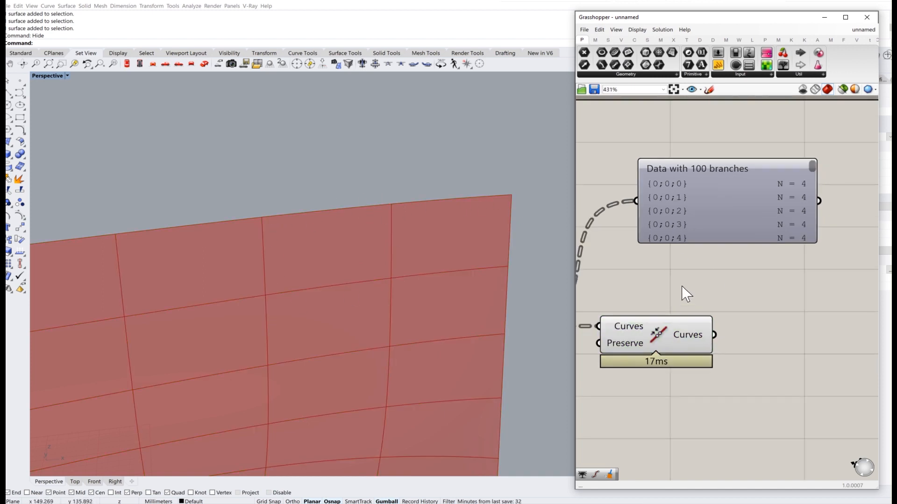
right_drag(669, 285, 713, 286)
drag(765, 334, 686, 200)
right_drag(810, 222, 727, 216)
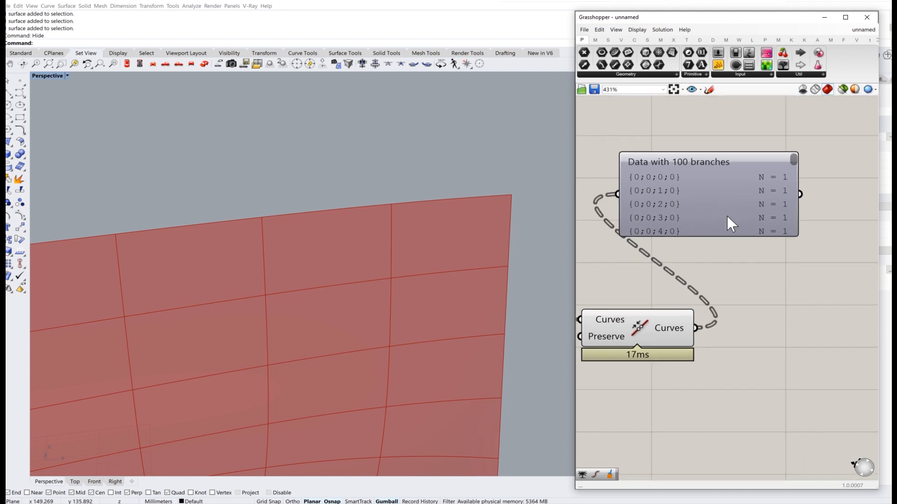
right_drag(653, 198, 692, 203)
click(669, 347)
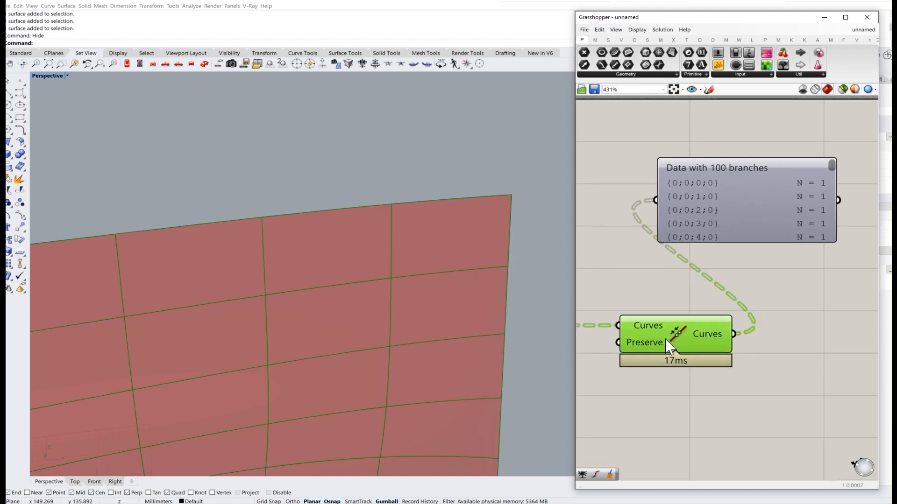
drag(669, 346, 654, 346)
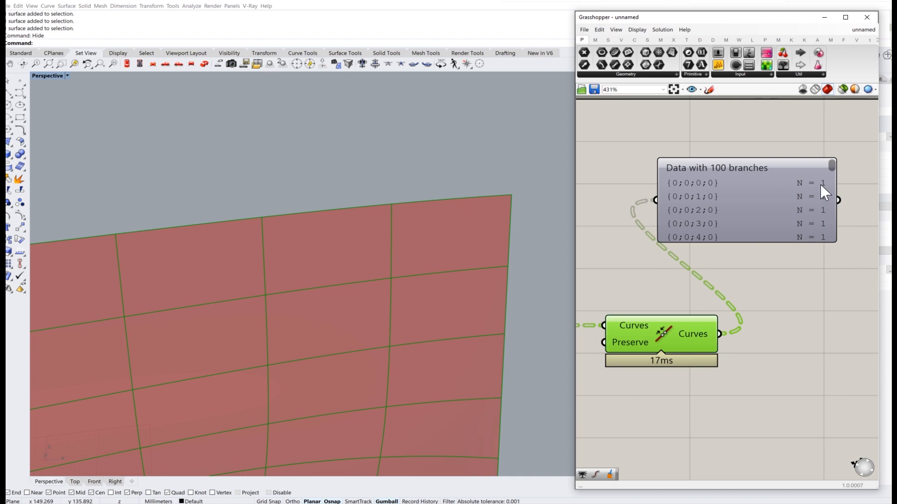
Step: Switch the Param Viewer to its tree diagram, enlarged and placed clear of Join Curves
double_click(737, 211)
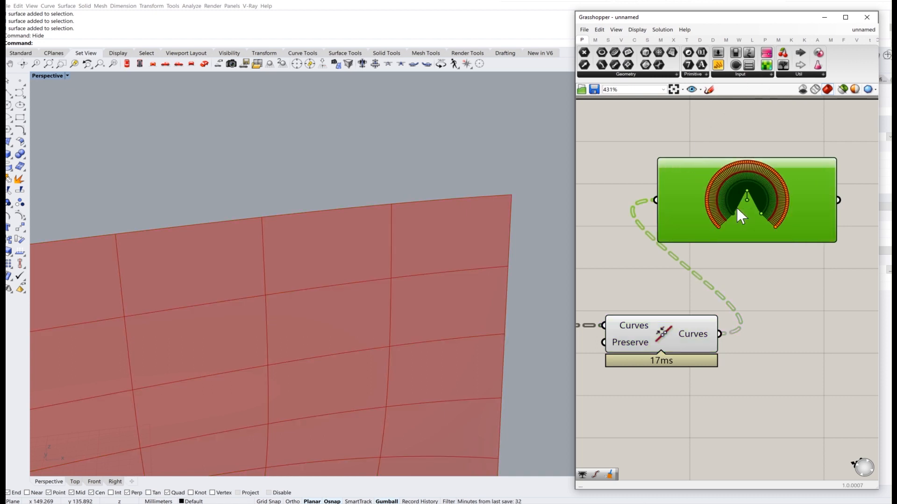
scroll(783, 230, down, 3)
drag(785, 231, 874, 330)
scroll(714, 287, up, 3)
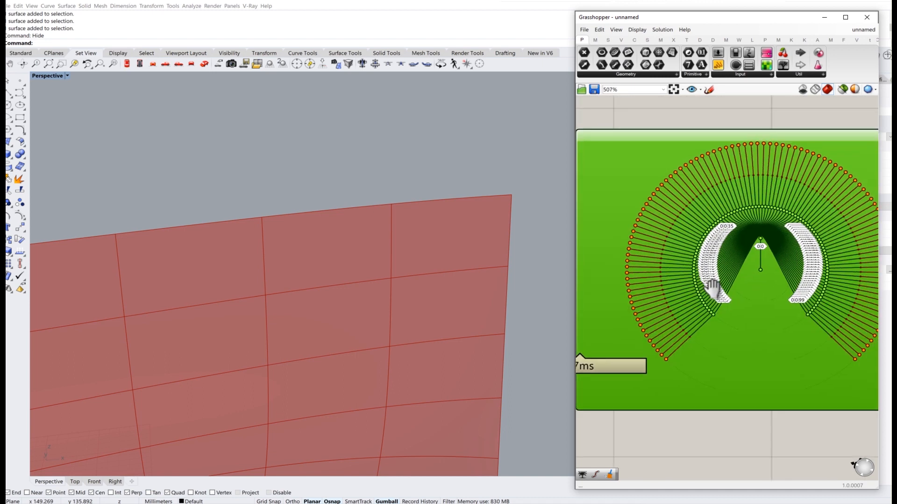
right_drag(712, 288, 704, 286)
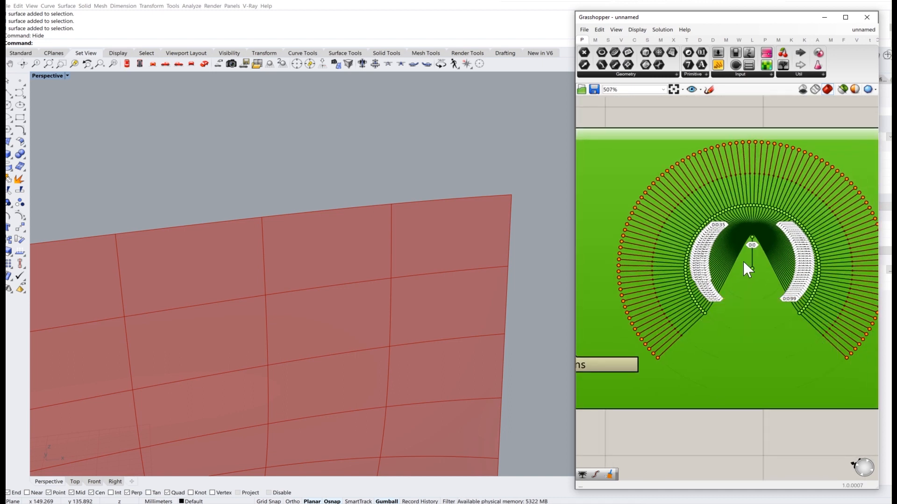
scroll(702, 319, down, 4)
right_drag(714, 365, 762, 329)
drag(763, 329, 811, 283)
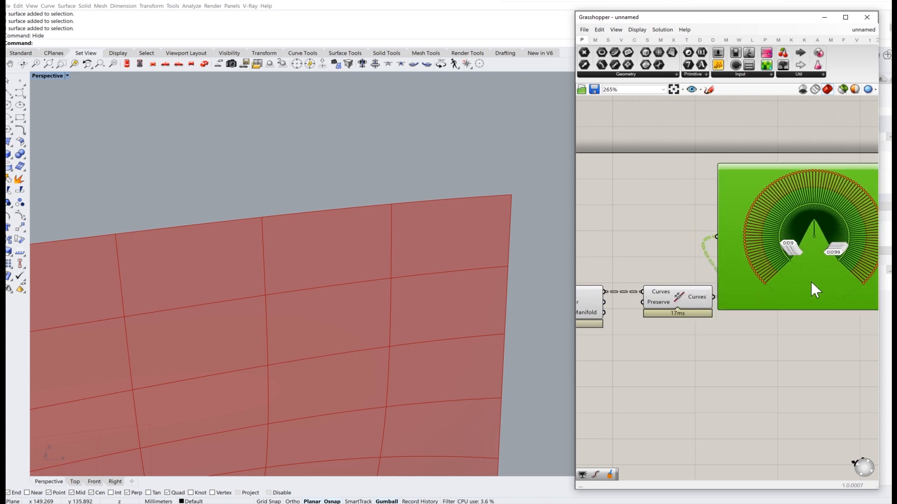
Step: Apply Simplify to the Curves output of Join Curves and bring the tree diagram into view
scroll(702, 295, up, 1)
scroll(705, 303, up, 2)
right_click(693, 303)
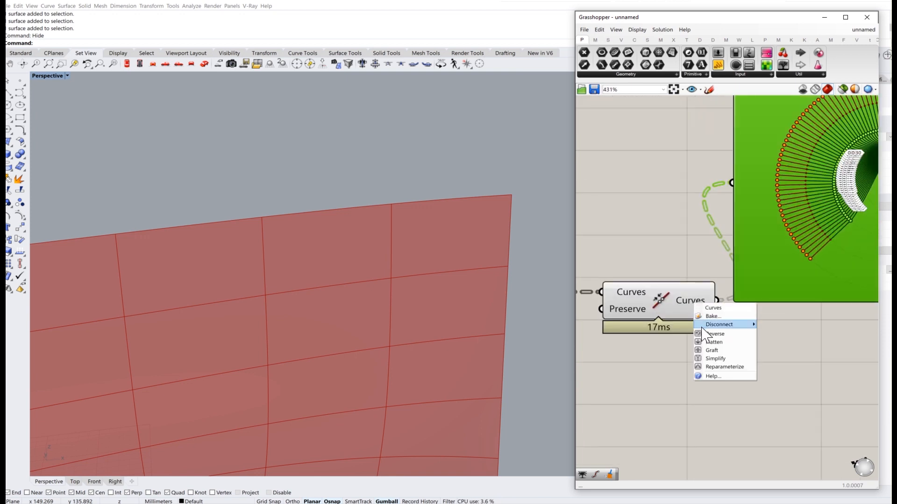
click(715, 361)
right_drag(798, 279, 709, 314)
right_drag(771, 286, 678, 315)
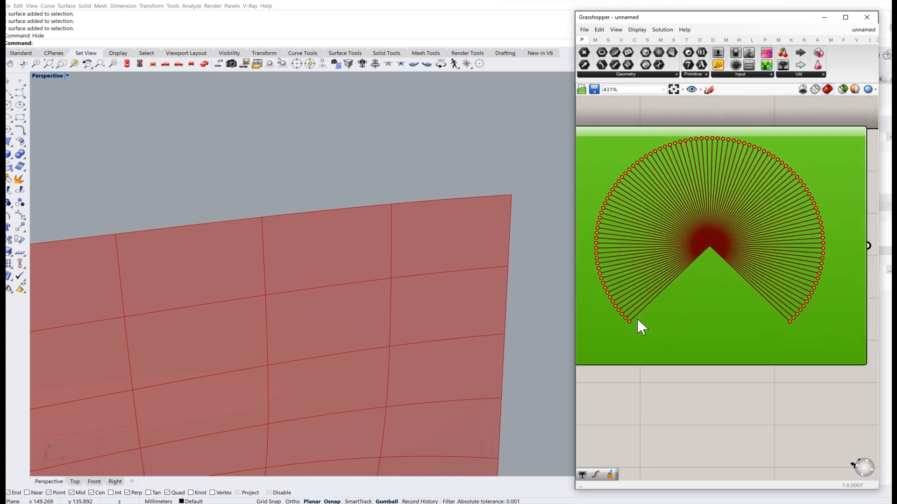
Step: Remove the Param Viewer from the canvas and highlight the curves produced by Join Curves in the viewport
mouse_move(800, 295)
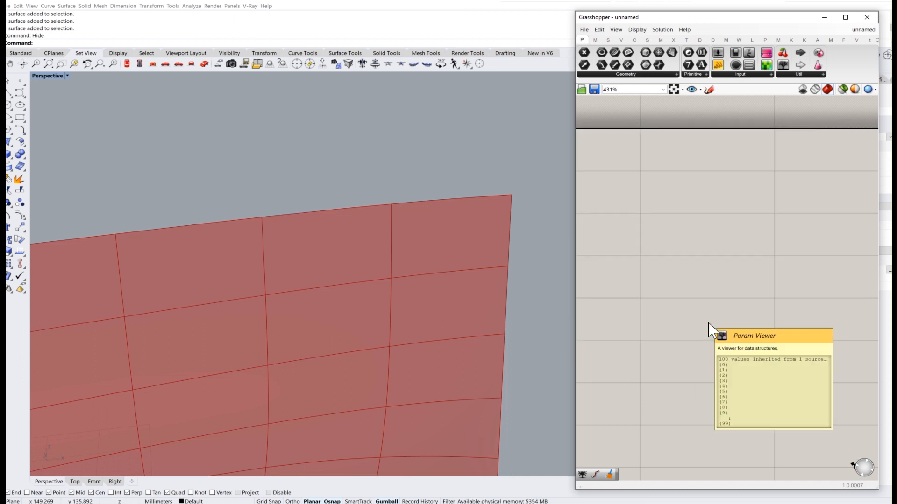
scroll(708, 254, down, 4)
scroll(659, 295, up, 1)
click(659, 278)
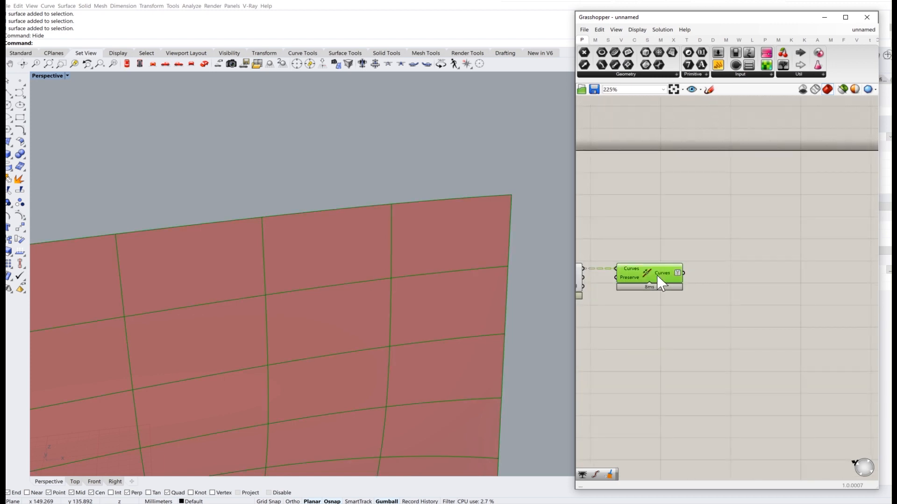
click(721, 331)
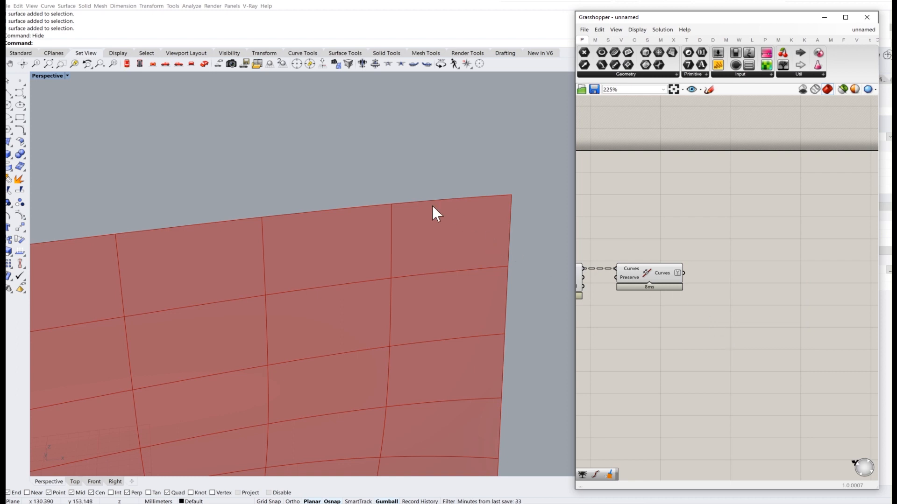
Step: Add a Scale component and connect the Curves output of Join Curves to its Geometry input
double_click(737, 321)
text(scale)
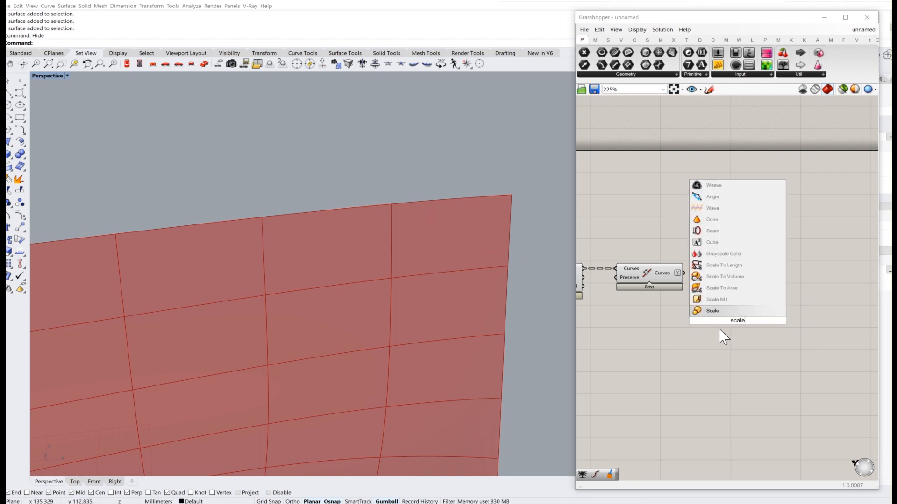
click(718, 310)
drag(741, 320, 795, 294)
scroll(727, 256, up, 3)
right_drag(717, 339, 714, 297)
drag(803, 297, 849, 287)
Step: Try to find the patch centroids with an Area component fed by the joined Curves, and delete that component
double_click(704, 336)
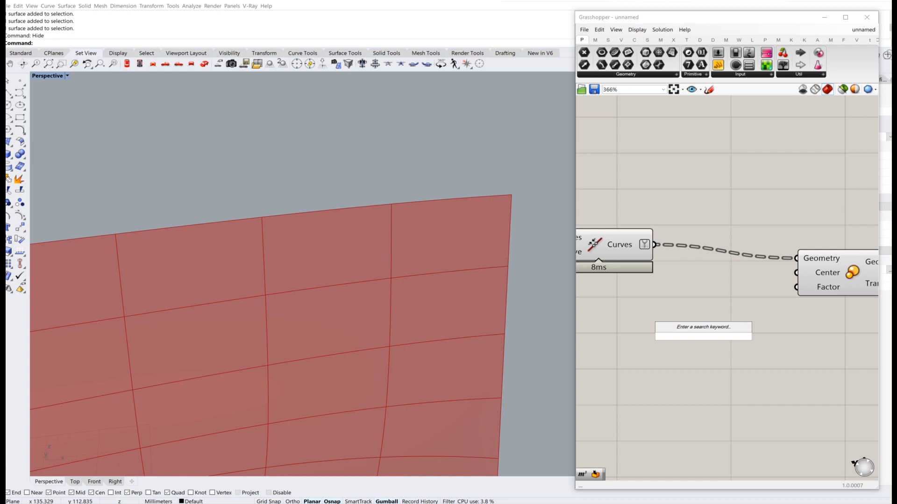
text(area)
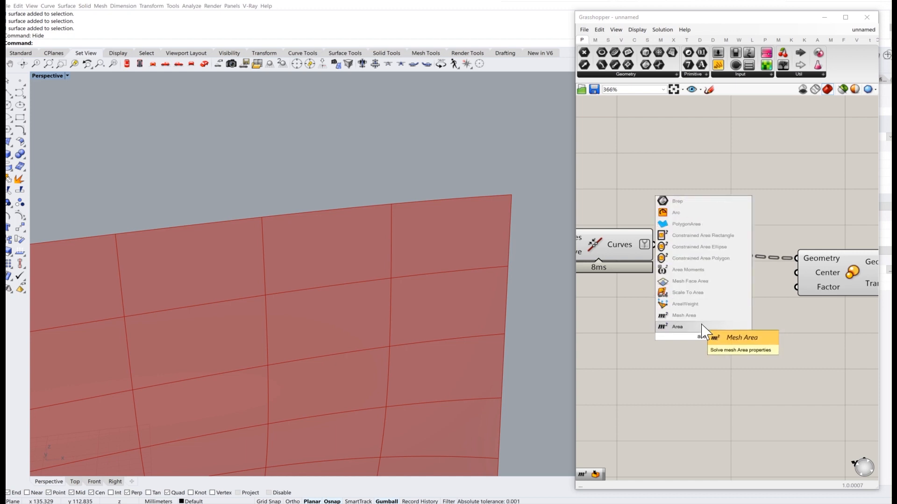
click(702, 327)
drag(655, 244, 647, 336)
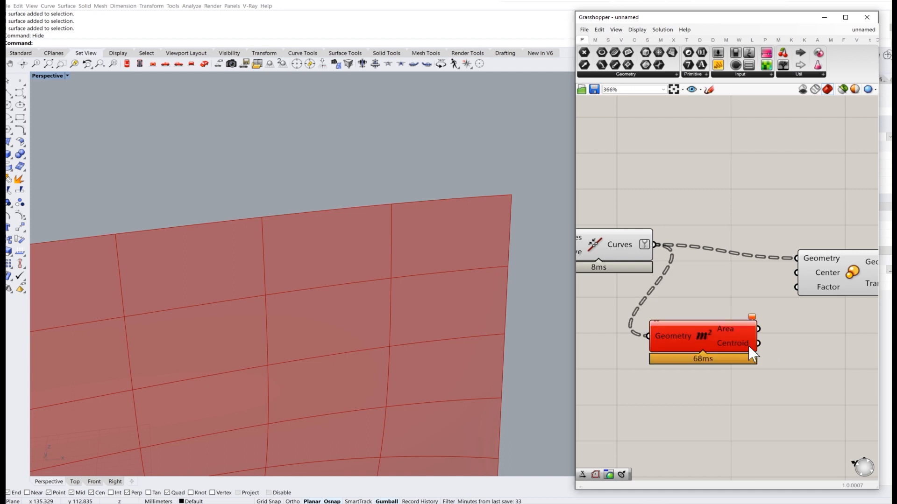
mouse_move(733, 354)
scroll(733, 346, down, 3)
right_drag(691, 336, 742, 327)
scroll(775, 320, up, 1)
mouse_move(772, 310)
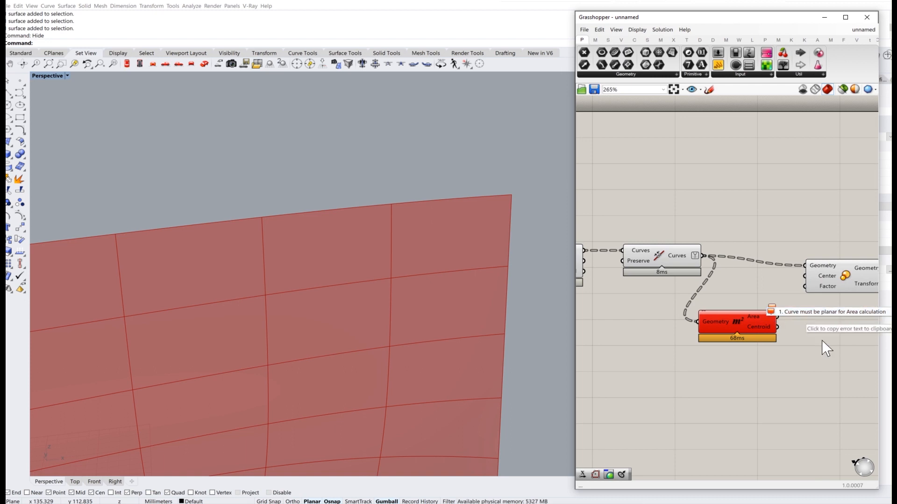
click(744, 323)
key(Delete)
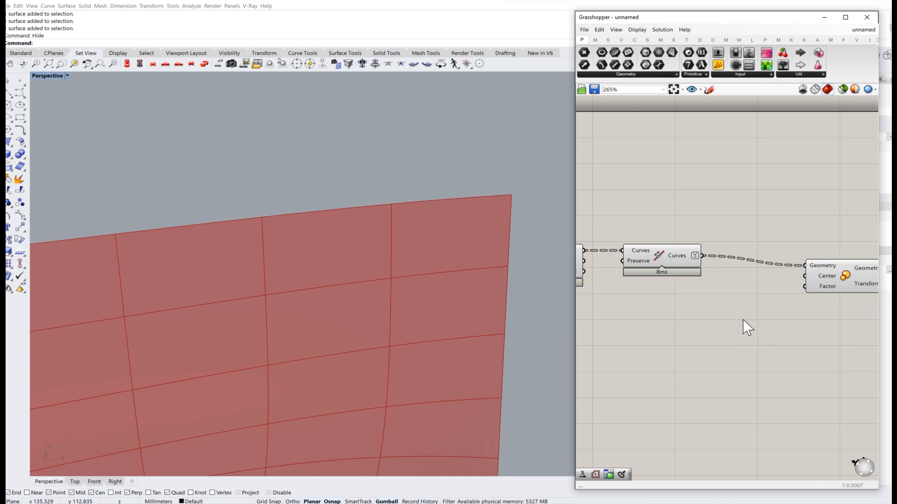
Step: Try to find the patch centers with a Polygon Center component fed by the joined Curves, and delete that component
double_click(715, 340)
text(polygon area)
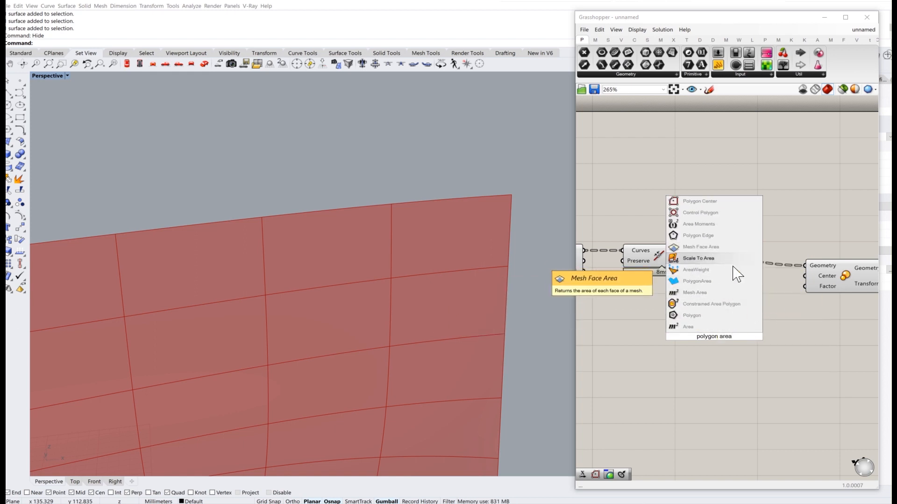
click(724, 210)
drag(703, 256, 676, 336)
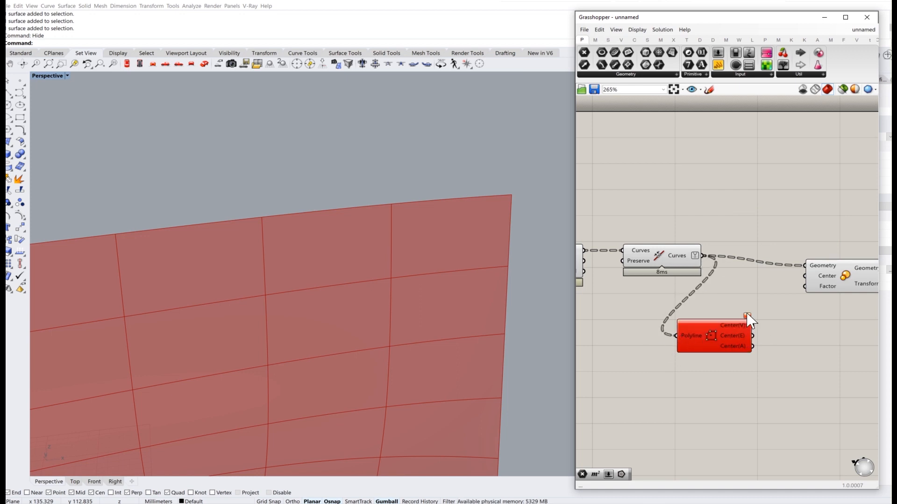
click(727, 339)
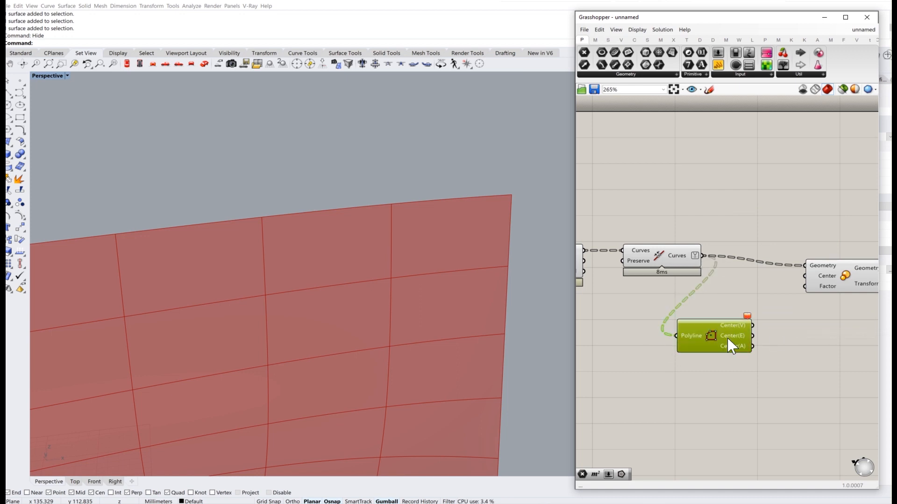
mouse_move(728, 340)
key(Delete)
Step: Rearrange Scale, Brep Edges and Join Curves to free up canvas space beside the component that outputs the subdivided Surface
scroll(729, 316, down, 3)
right_drag(726, 312, 760, 291)
drag(850, 279, 829, 305)
scroll(647, 270, up, 1)
drag(738, 300, 657, 251)
drag(669, 258, 683, 209)
click(709, 299)
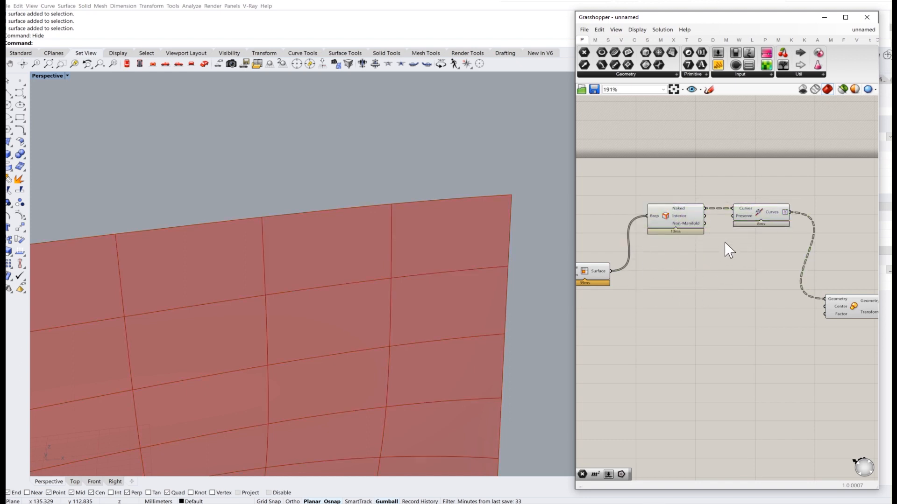
drag(758, 220, 743, 220)
click(766, 244)
click(747, 215)
click(678, 275)
right_drag(678, 274, 729, 287)
click(640, 277)
Step: Add an Area component and connect the subdivided Surface output to its Geometry input
double_click(693, 313)
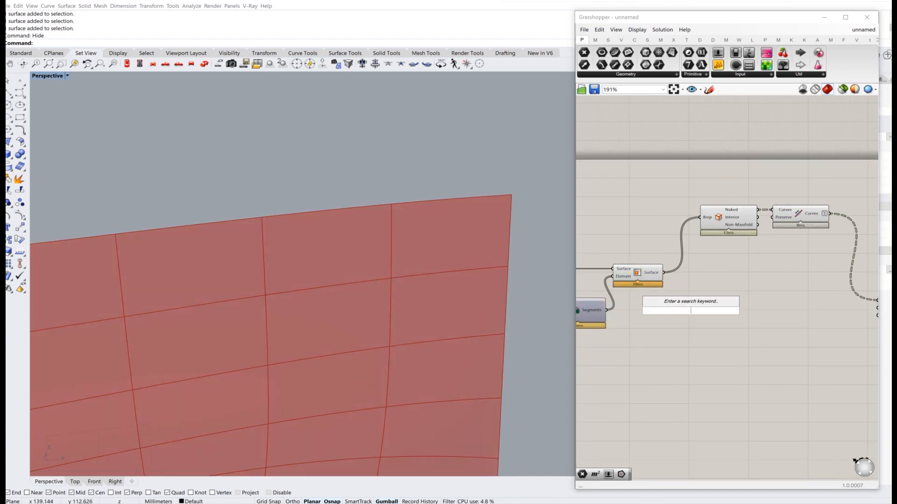
text(area)
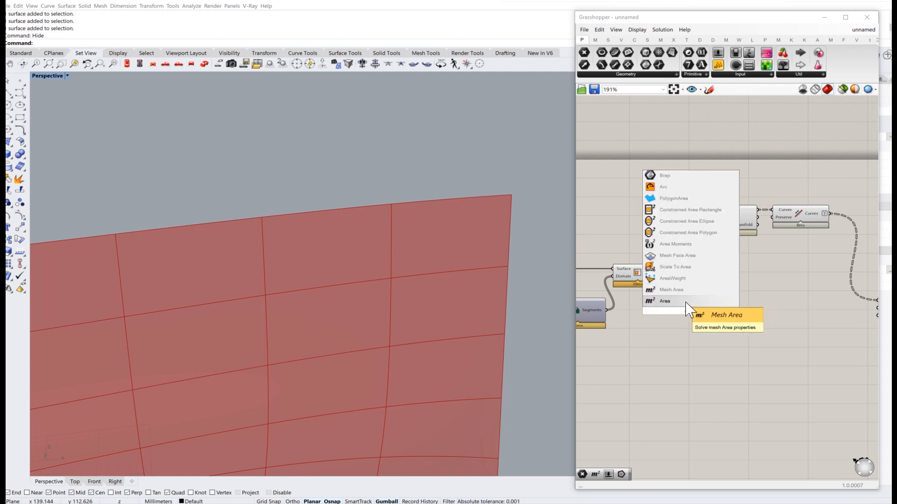
click(687, 302)
drag(661, 305, 718, 295)
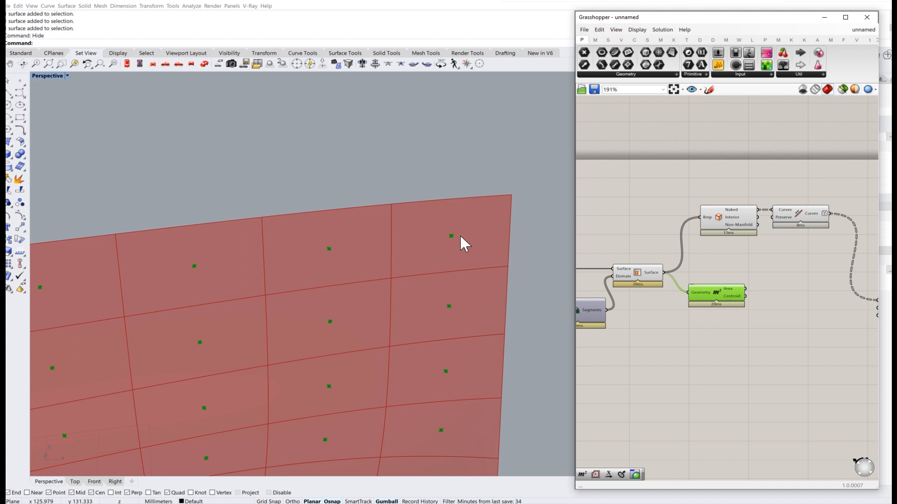
Step: Add a Param Viewer for the Curves output of Join Curves and switch it to the tree diagram
right_drag(766, 303, 747, 303)
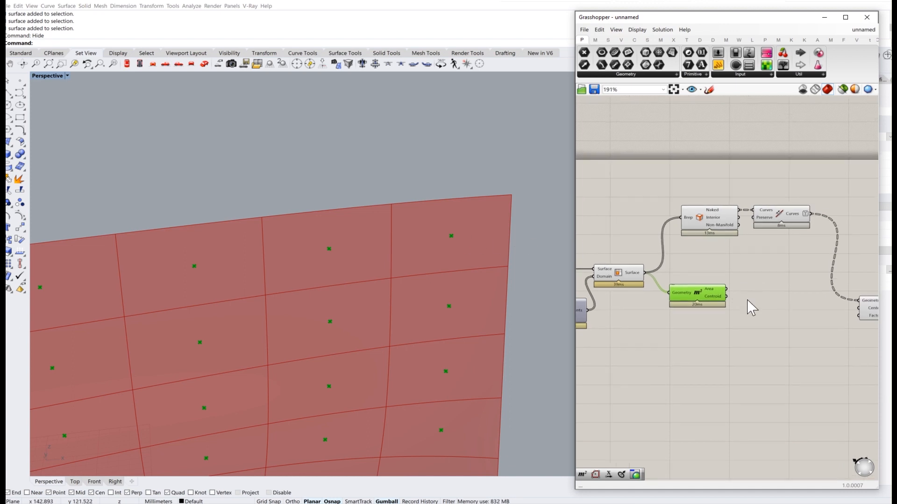
right_drag(769, 282, 693, 279)
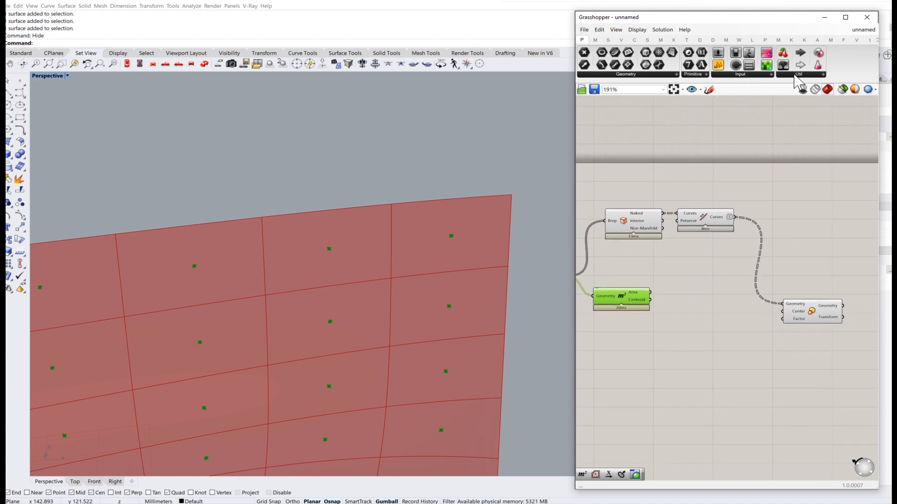
drag(782, 65, 837, 182)
scroll(774, 222, up, 3)
drag(727, 222, 776, 174)
double_click(822, 184)
right_drag(822, 184, 764, 184)
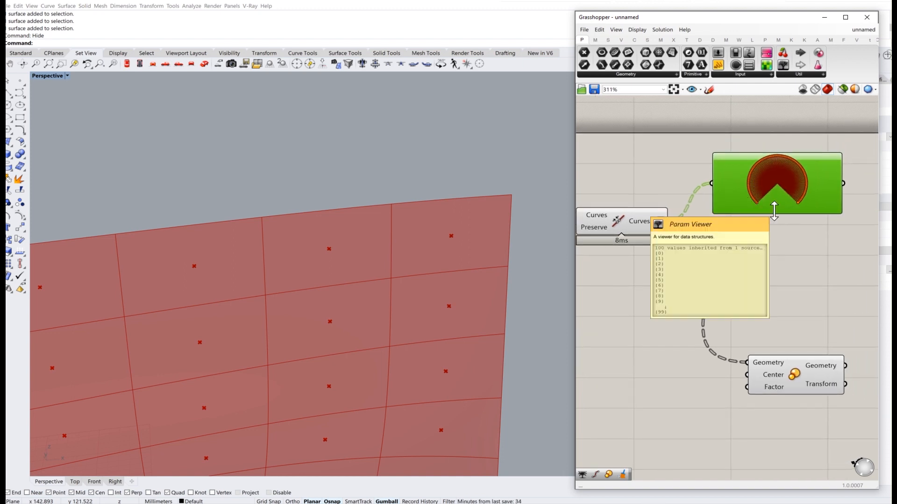
Step: Duplicate the Param Viewer, connect Area's Centroid output to the copy in place of the Curves, and move Area closer to it
scroll(777, 218, down, 3)
alt+drag(776, 215, 687, 294)
scroll(634, 308, up, 3)
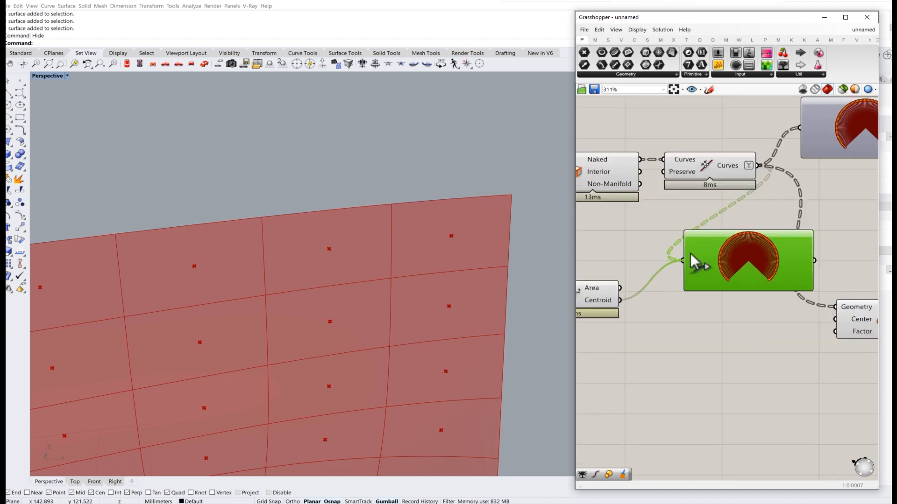
drag(690, 253, 689, 256)
scroll(750, 243, up, 1)
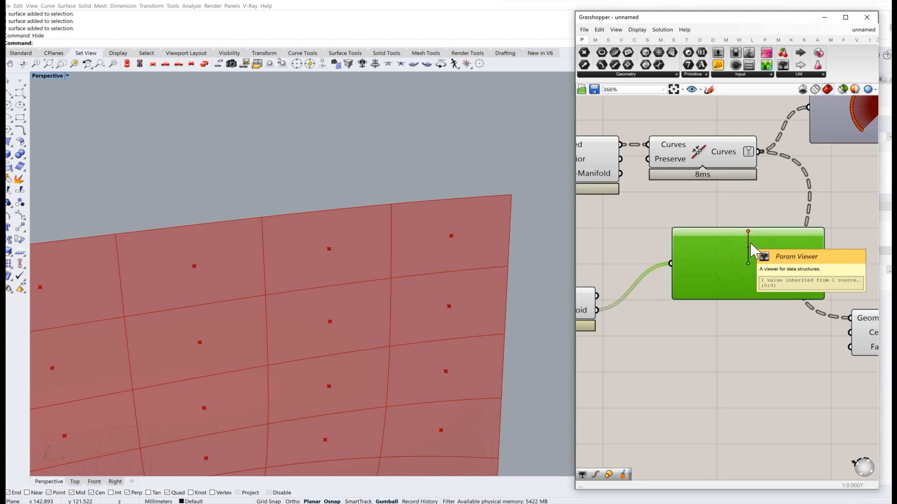
right_drag(777, 251, 780, 290)
scroll(780, 290, down, 3)
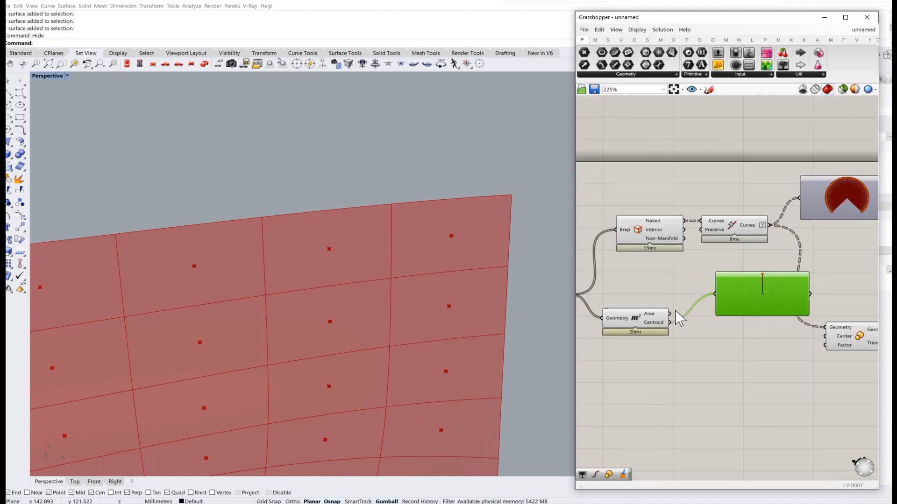
right_drag(680, 319, 741, 303)
drag(701, 314, 727, 292)
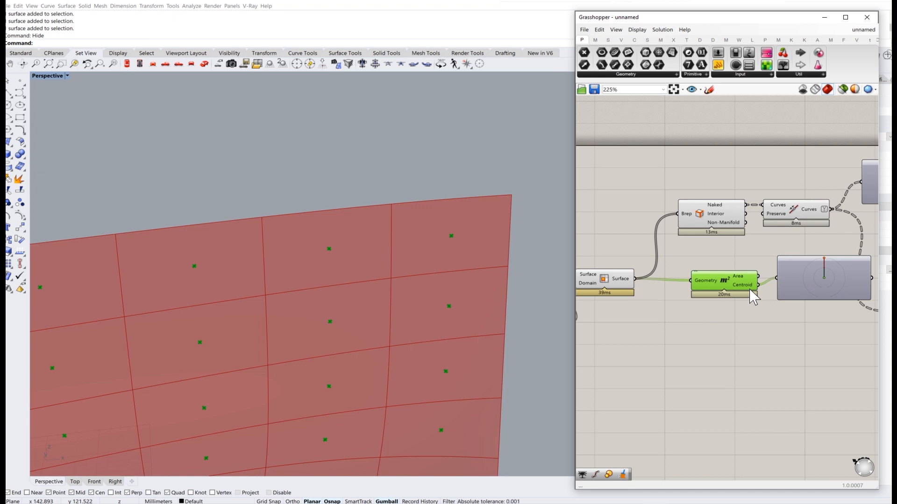
Step: Compare the data structures of the joined Curves and the Area centroids using the two Param Viewers
right_drag(757, 235, 620, 248)
scroll(745, 209, up, 1)
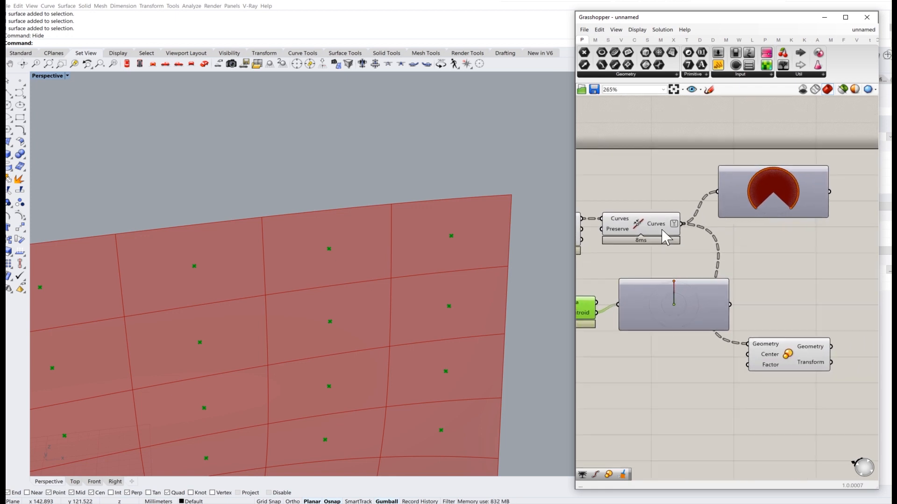
mouse_move(665, 239)
click(653, 231)
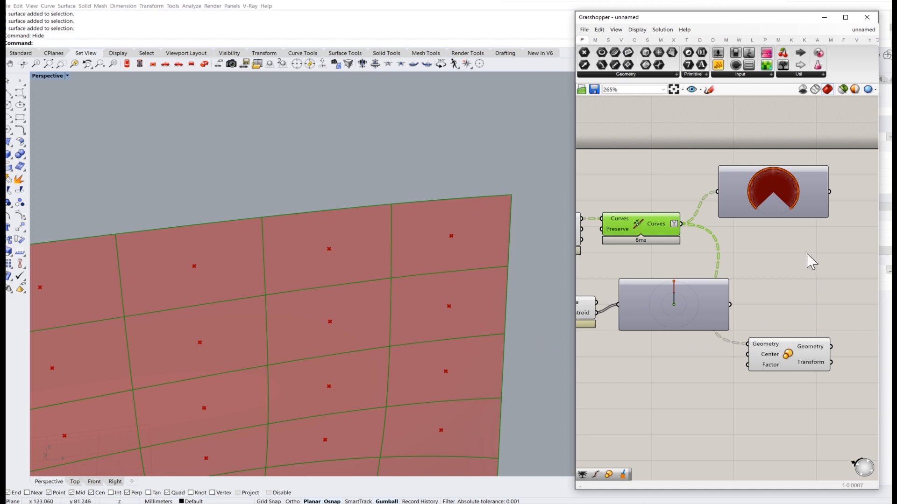
right_drag(800, 279, 847, 270)
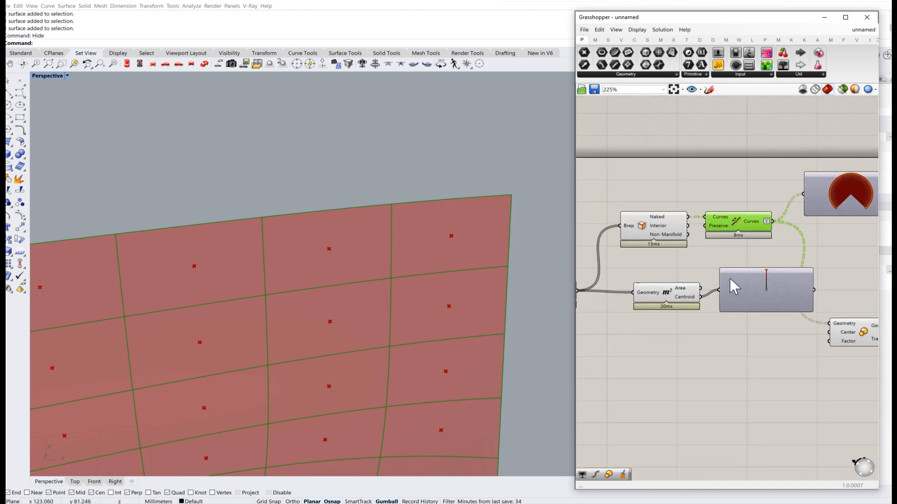
mouse_move(691, 295)
click(757, 306)
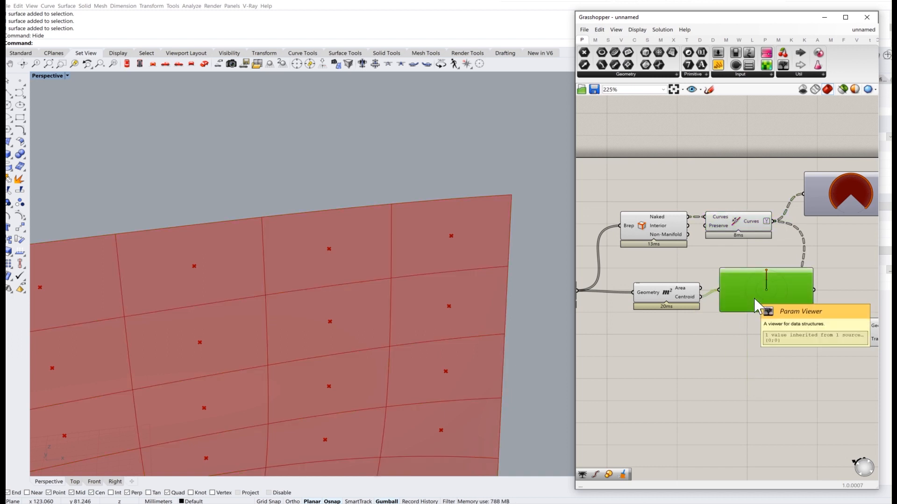
Step: Set the Number Slider feeding both U Count and V Count to 5
scroll(754, 299, down, 4)
right_drag(608, 329, 752, 305)
scroll(783, 284, up, 4)
right_drag(702, 349, 728, 296)
scroll(729, 296, up, 2)
double_click(705, 301)
text(5)
key(Return)
drag(779, 271, 778, 267)
drag(773, 303, 715, 271)
click(724, 302)
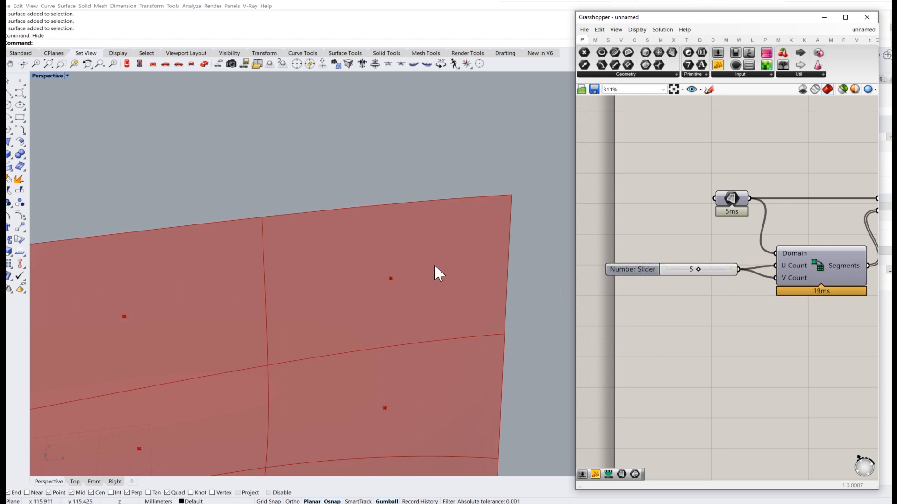
Step: Delete the Param Viewer attached to Area's Centroid output, keeping the one that displays the joined Curves
scroll(434, 274, down, 3)
scroll(783, 294, down, 4)
right_drag(713, 308, 485, 305)
scroll(776, 271, up, 1)
click(715, 264)
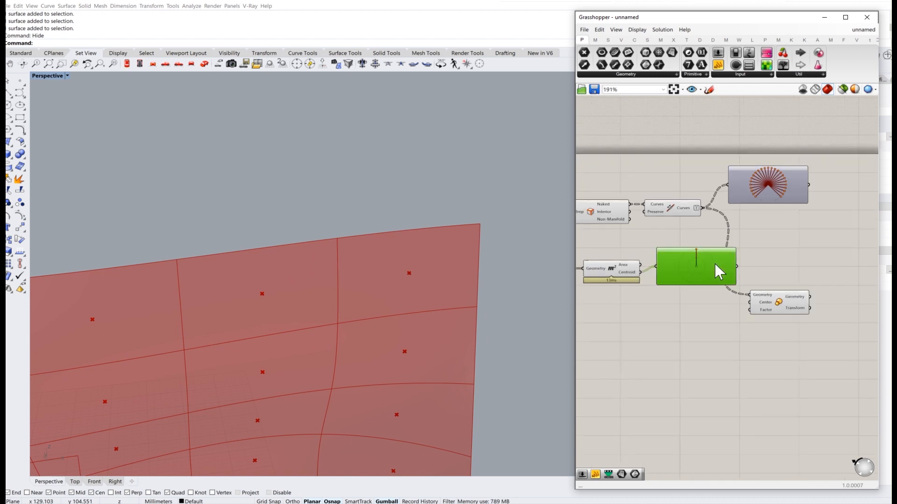
key(Delete)
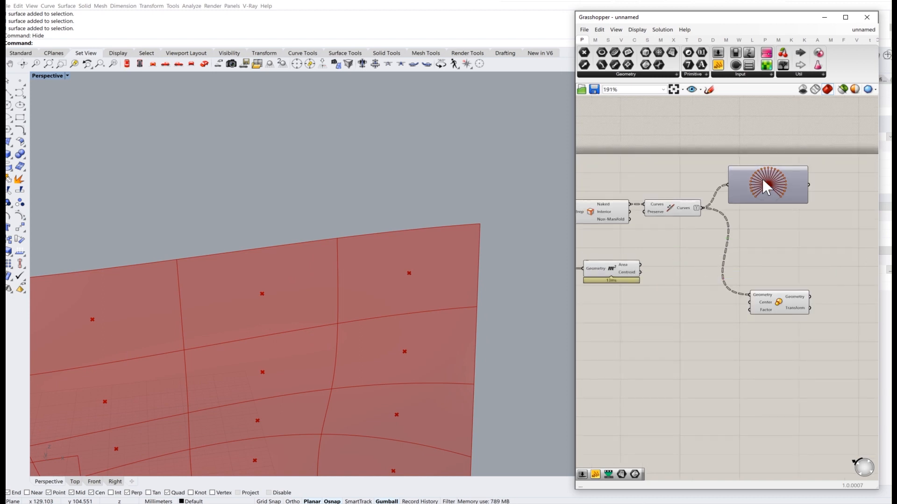
click(763, 181)
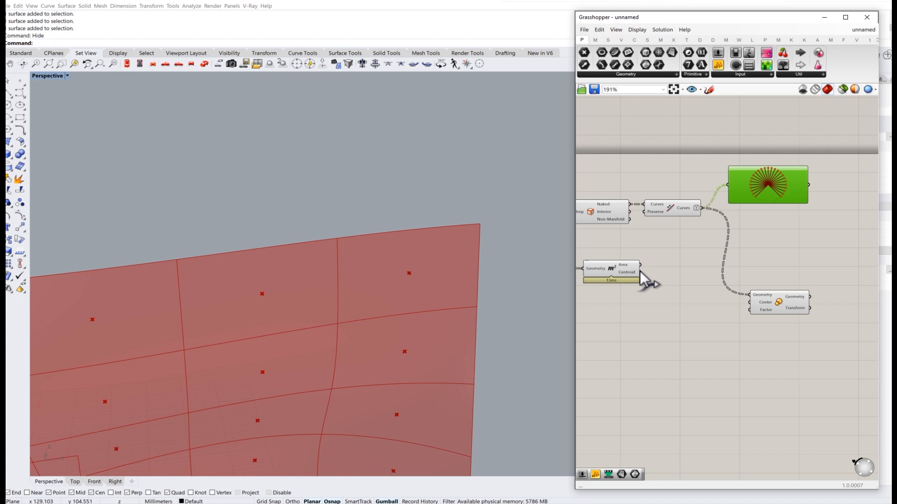
Step: Connect Area's Centroid output to Scale's Center input and inspect the scaled curves against the joined curves on the whole surface
scroll(641, 278, up, 2)
click(631, 279)
drag(632, 280, 792, 314)
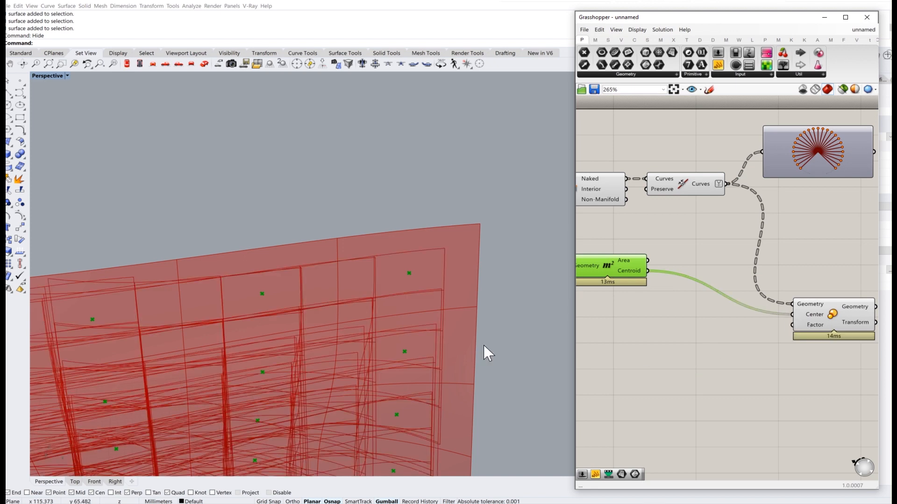
scroll(425, 295, down, 12)
scroll(357, 346, up, 4)
right_drag(357, 347, 408, 313)
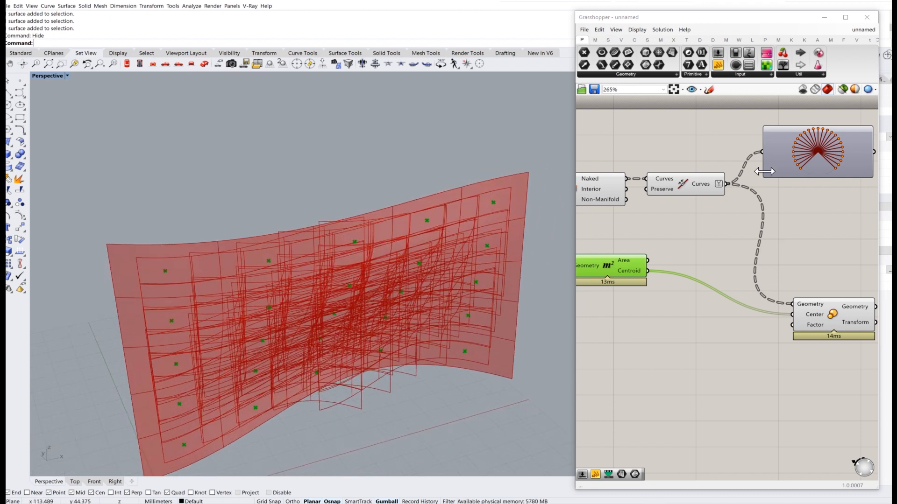
click(704, 184)
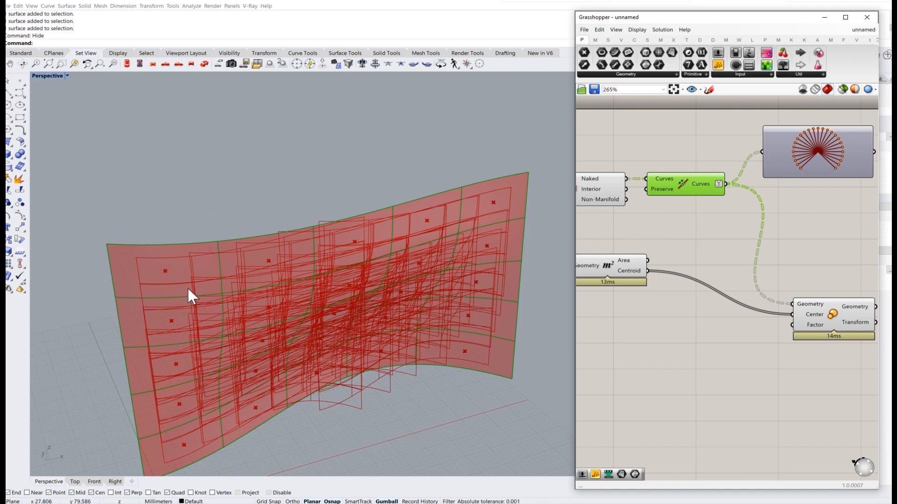
scroll(654, 313, up, 3)
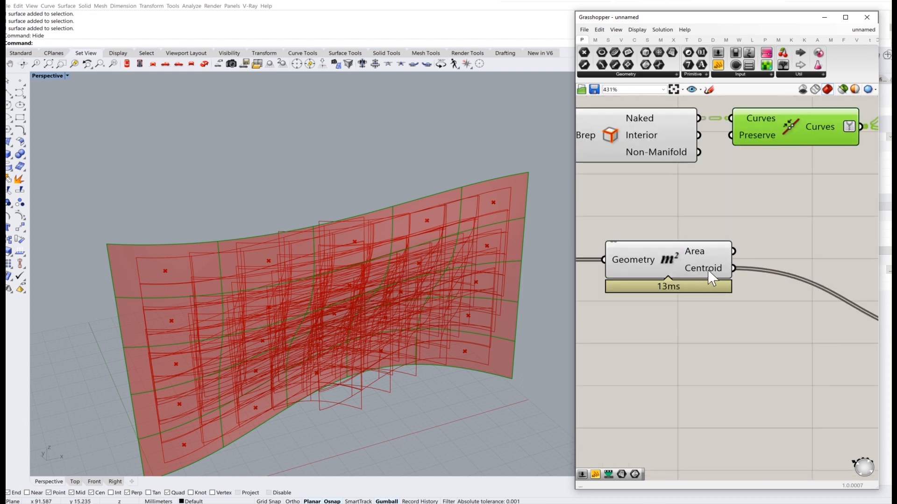
Step: Compare the data held in Area's Centroid output with the branch structure of Scale's Geometry output
mouse_move(710, 276)
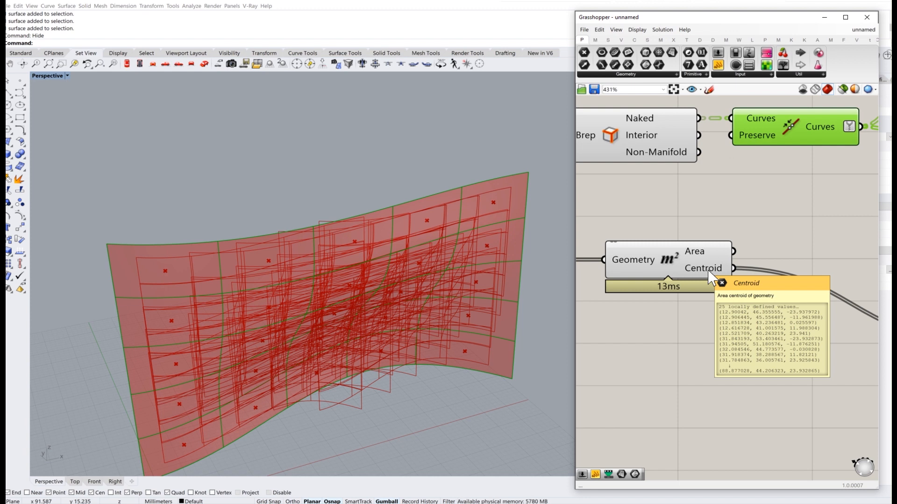
right_drag(768, 191, 700, 244)
scroll(738, 253, up, 2)
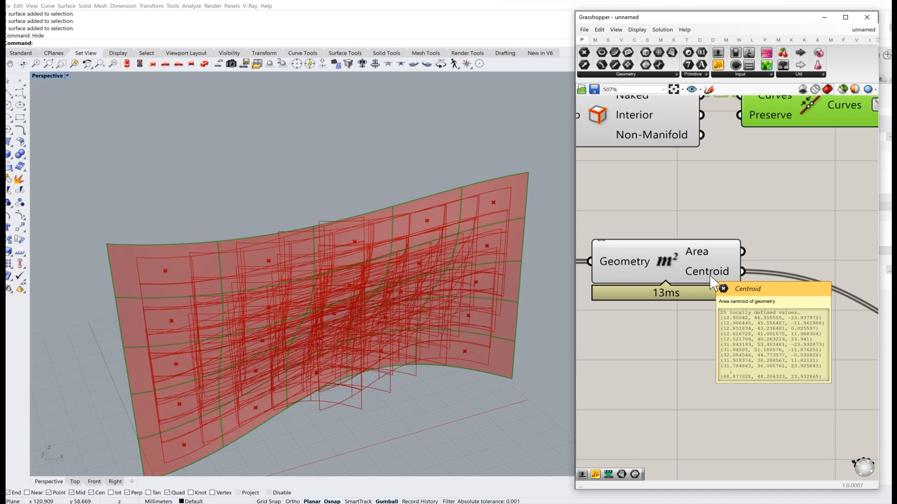
scroll(711, 280, down, 5)
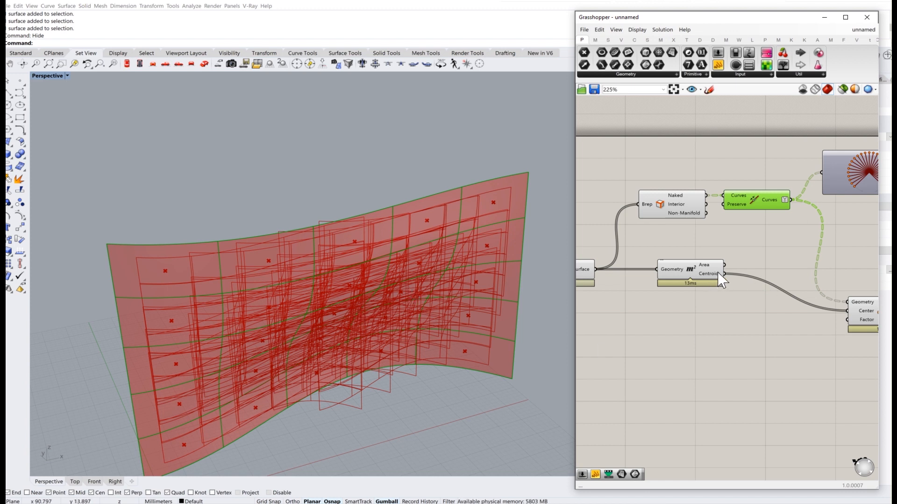
right_drag(795, 271, 626, 238)
scroll(743, 272, up, 2)
mouse_move(736, 279)
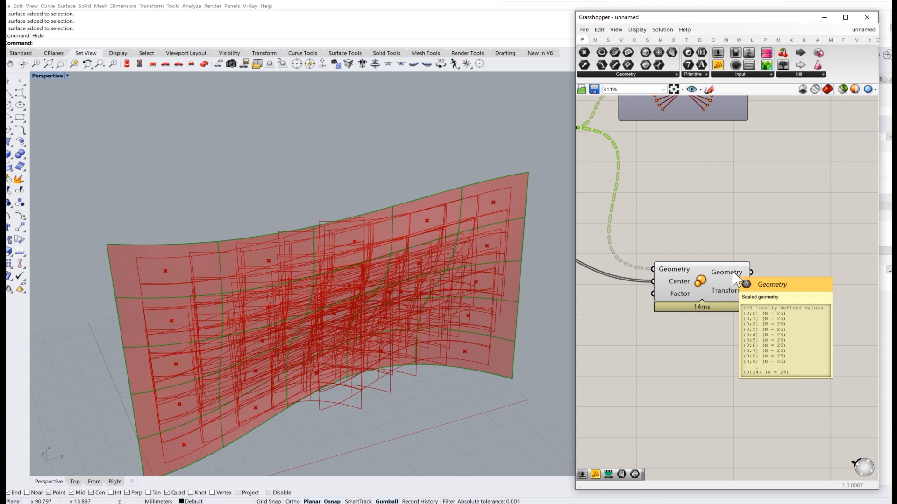
scroll(737, 279, down, 2)
right_drag(684, 258, 761, 291)
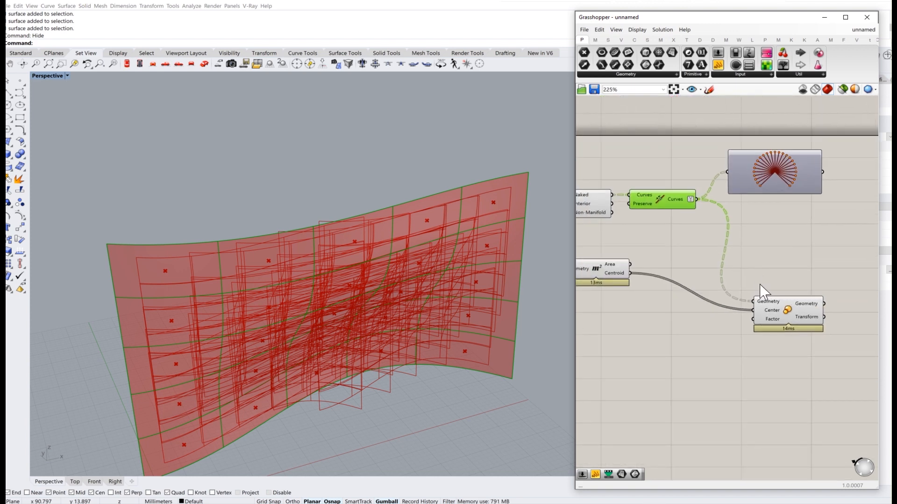
Step: Examine the branch structure of the joined Curves output, both on the component itself and in its Param Viewer
drag(775, 176, 792, 187)
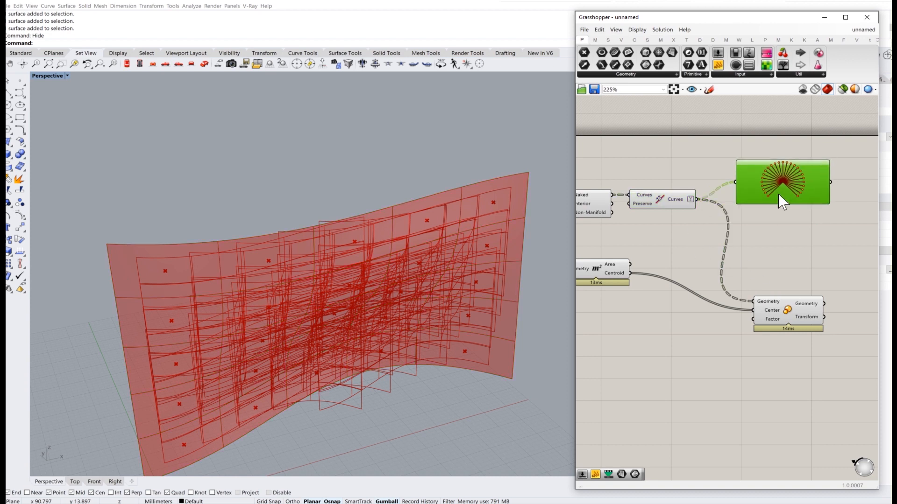
right_drag(666, 226, 696, 208)
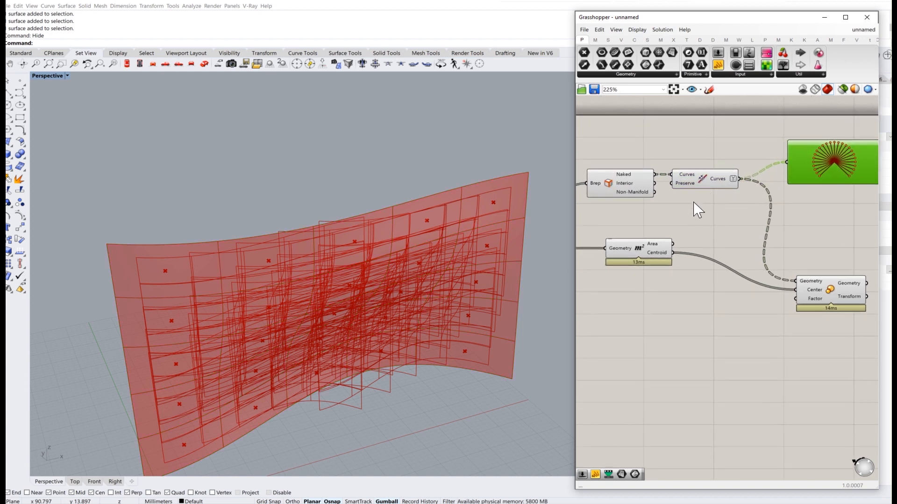
mouse_move(717, 184)
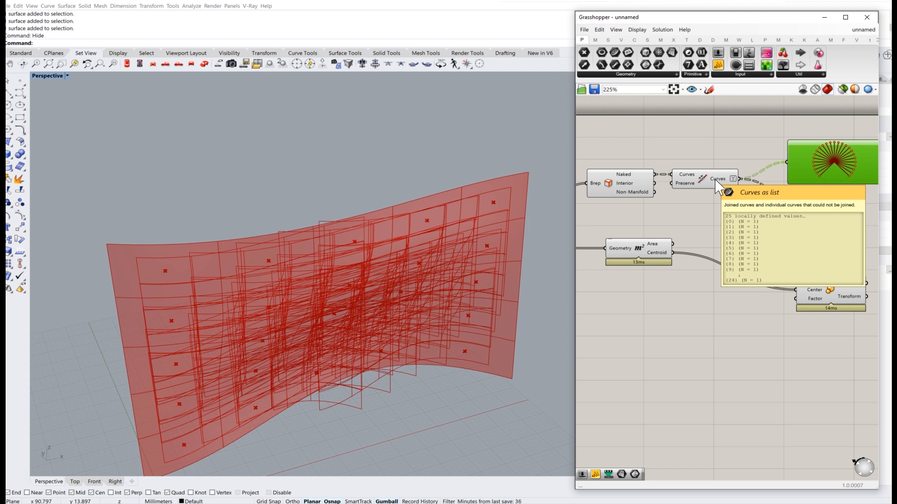
drag(741, 179, 788, 259)
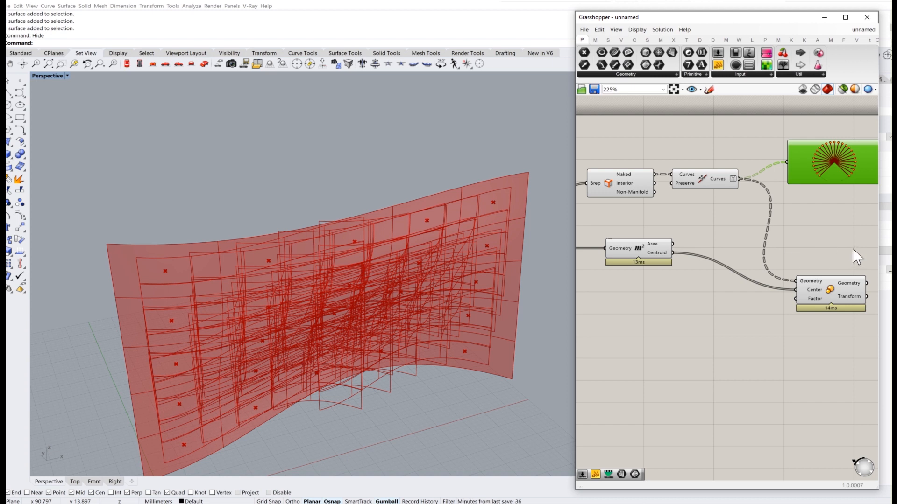
right_drag(817, 242, 787, 253)
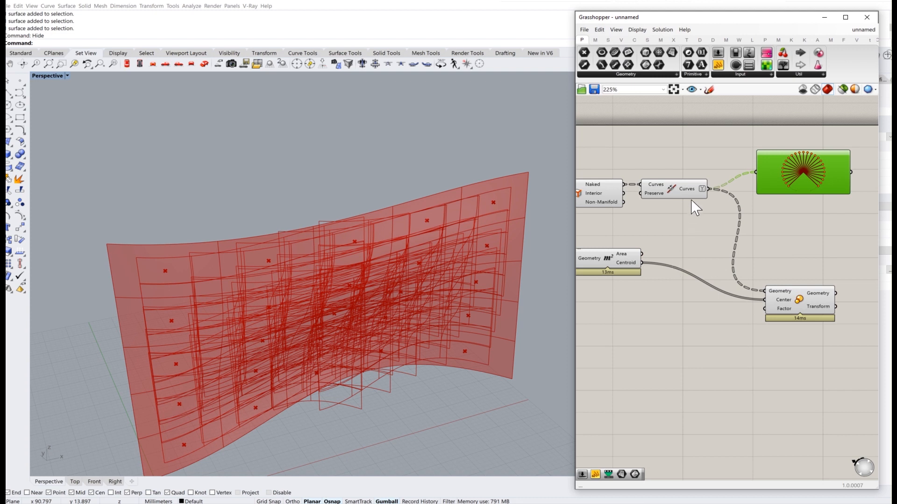
scroll(693, 195, up, 2)
mouse_move(693, 195)
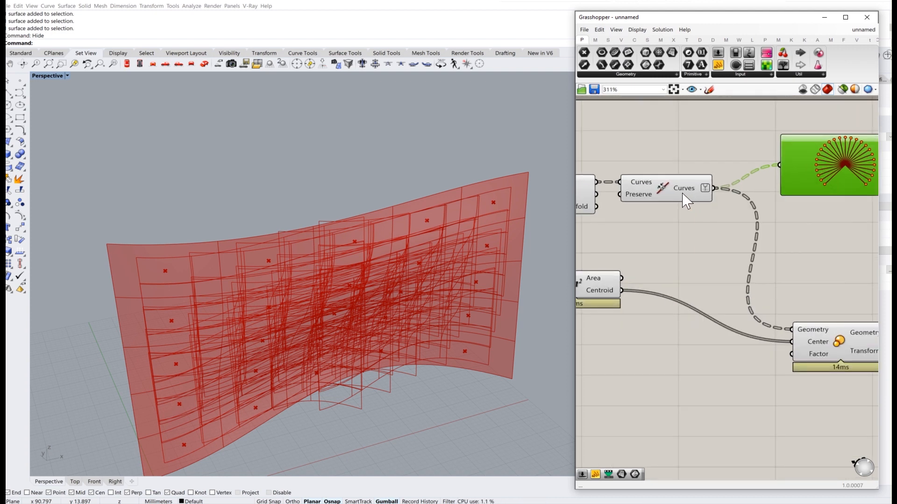
drag(687, 195, 692, 195)
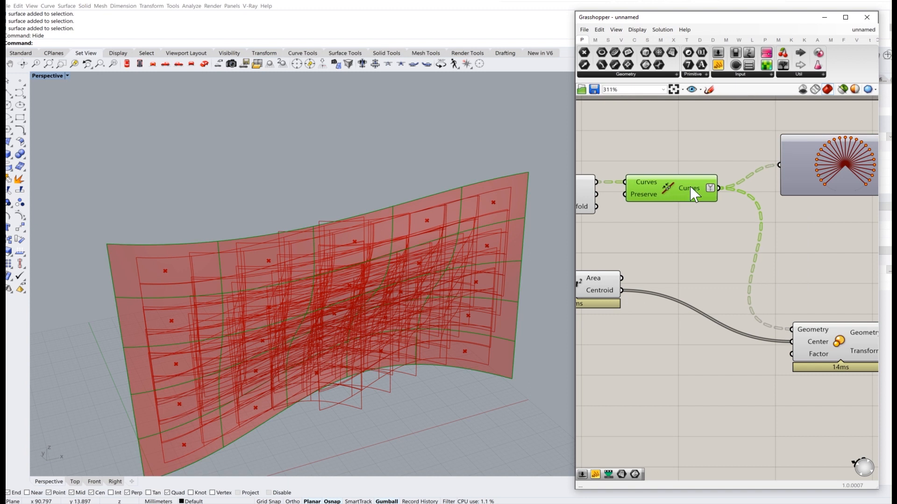
scroll(836, 168, up, 2)
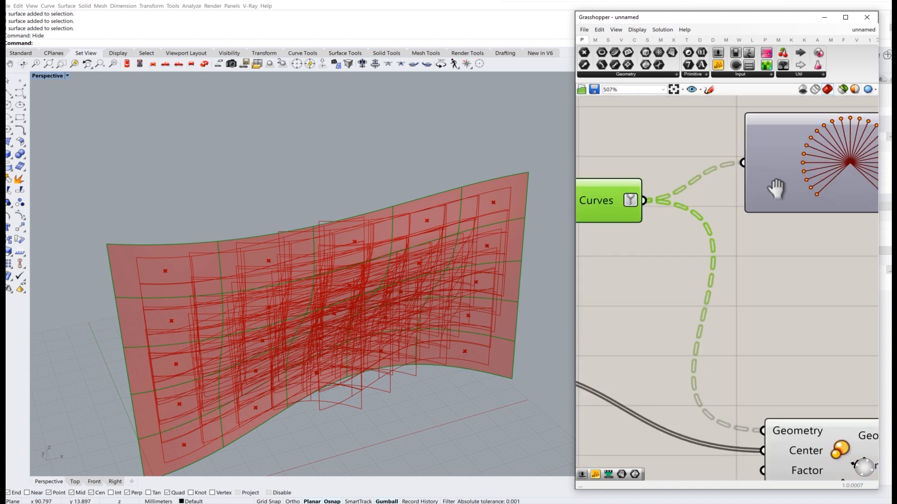
right_drag(775, 187, 669, 237)
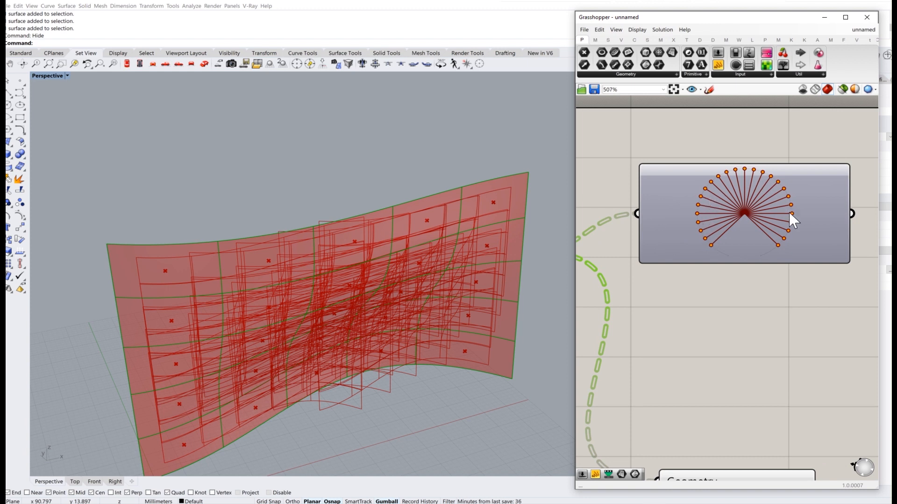
mouse_move(676, 224)
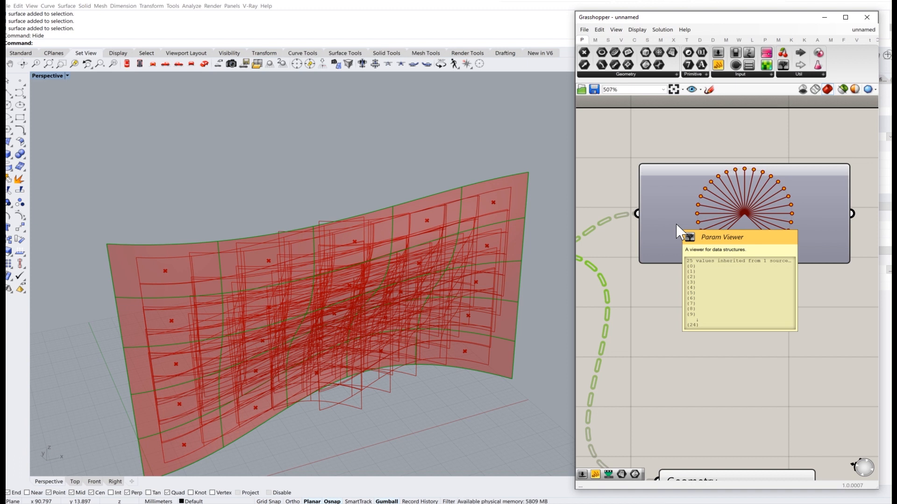
Step: Graft Area's Centroid output to pair each centroid with its own joined curve, and view the scaled curves across the whole surface
scroll(751, 284, down, 3)
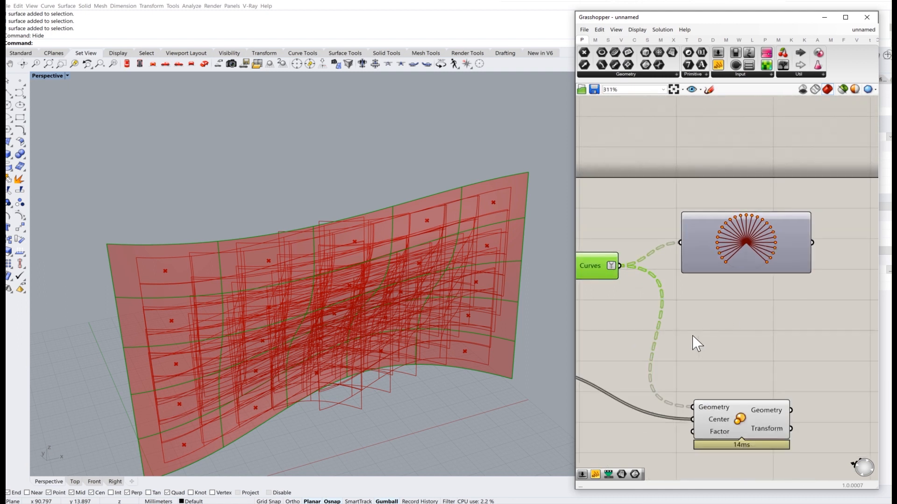
right_drag(654, 361, 775, 291)
scroll(600, 308, up, 1)
scroll(677, 293, up, 1)
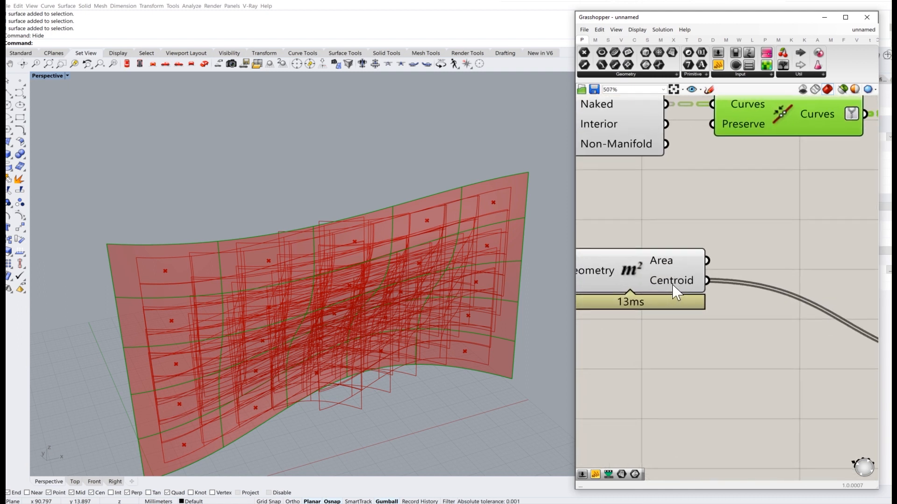
click(675, 291)
mouse_move(675, 292)
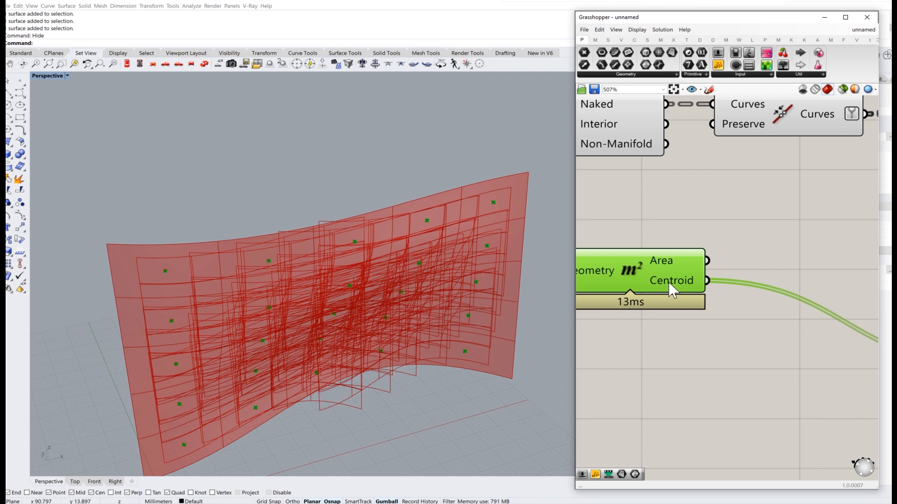
right_click(669, 283)
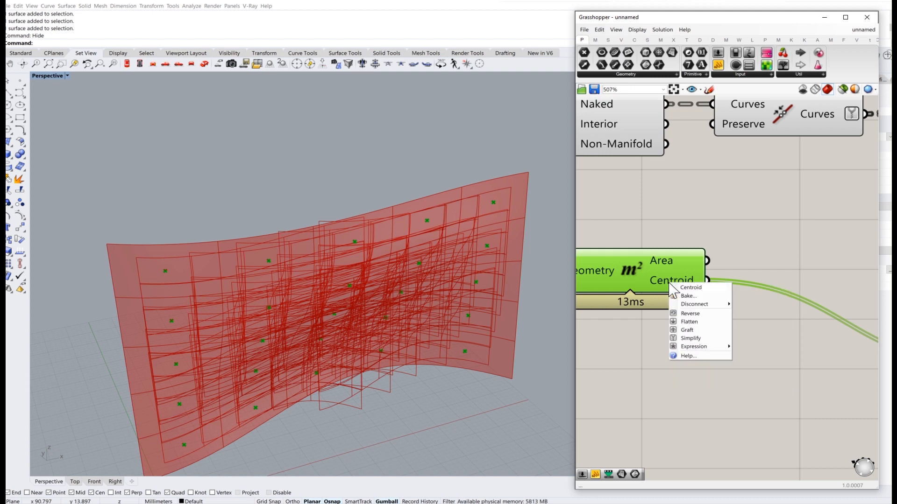
click(686, 330)
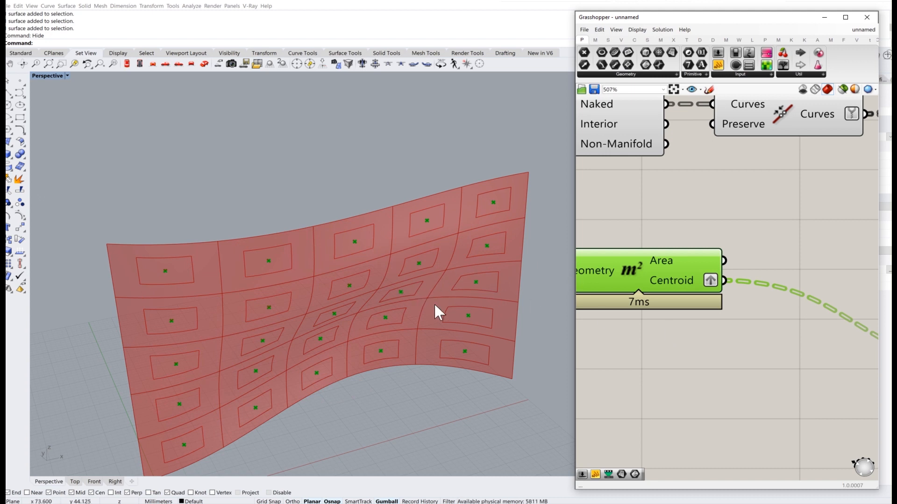
right_click(676, 292)
click(806, 385)
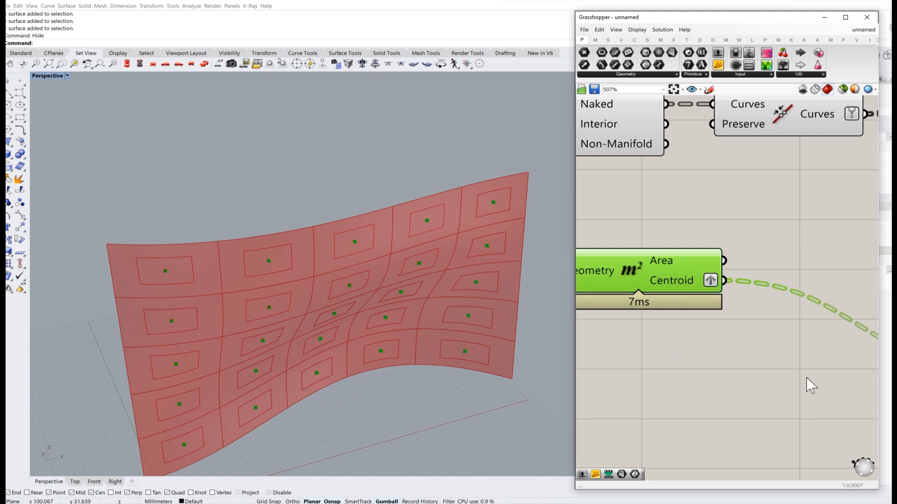
scroll(370, 256, down, 3)
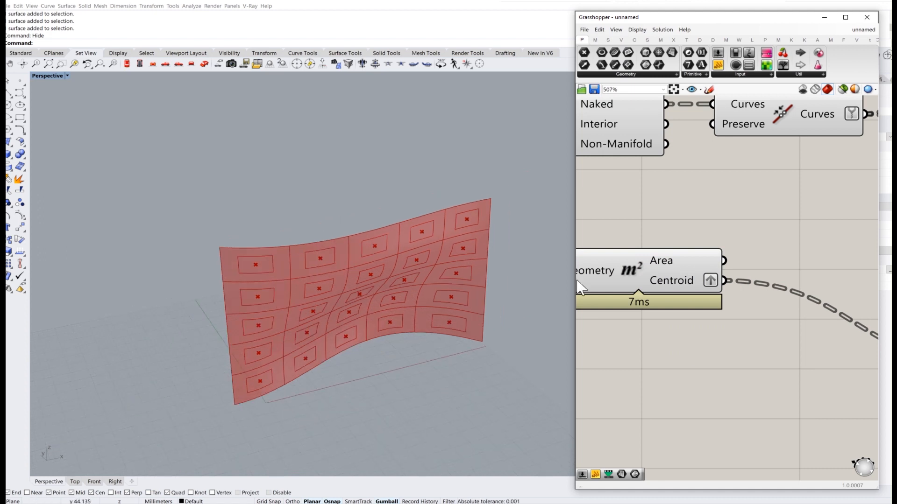
Step: Duplicate the Param Viewer, connect the Area component's Centroid output to the copy, and examine its branch paths
right_drag(726, 259, 717, 259)
scroll(716, 259, down, 4)
click(869, 193)
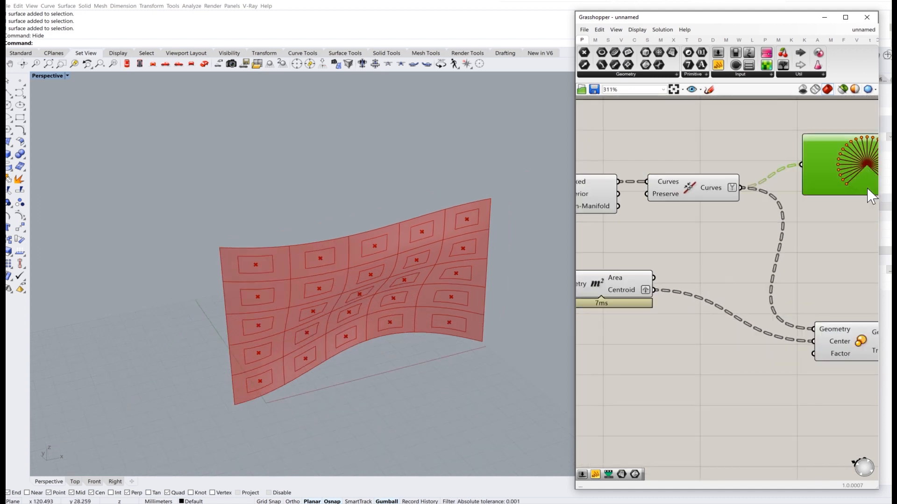
alt+drag(849, 193, 835, 272)
right_drag(833, 270, 796, 273)
drag(617, 294, 756, 243)
scroll(756, 242, up, 3)
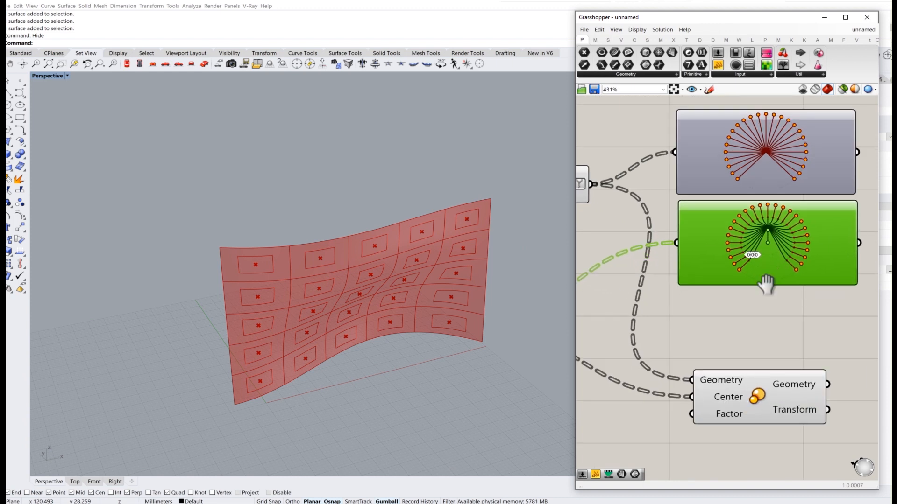
scroll(760, 292, up, 5)
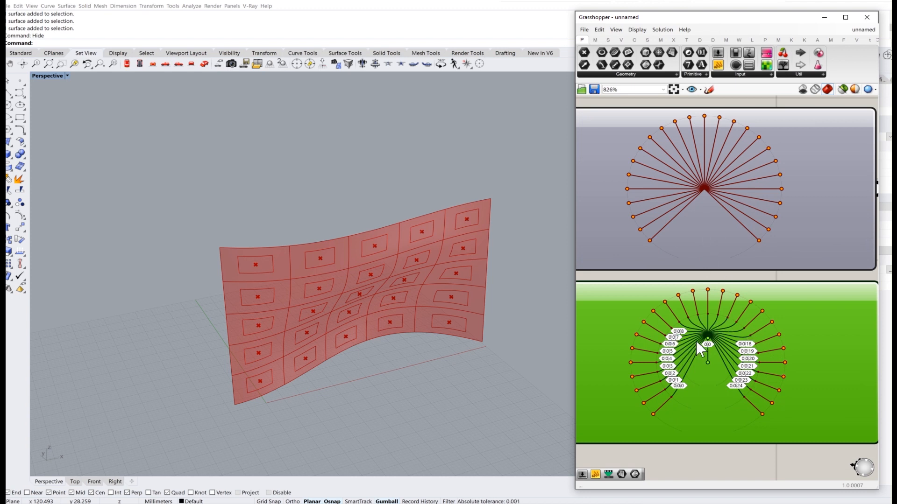
scroll(696, 341, up, 5)
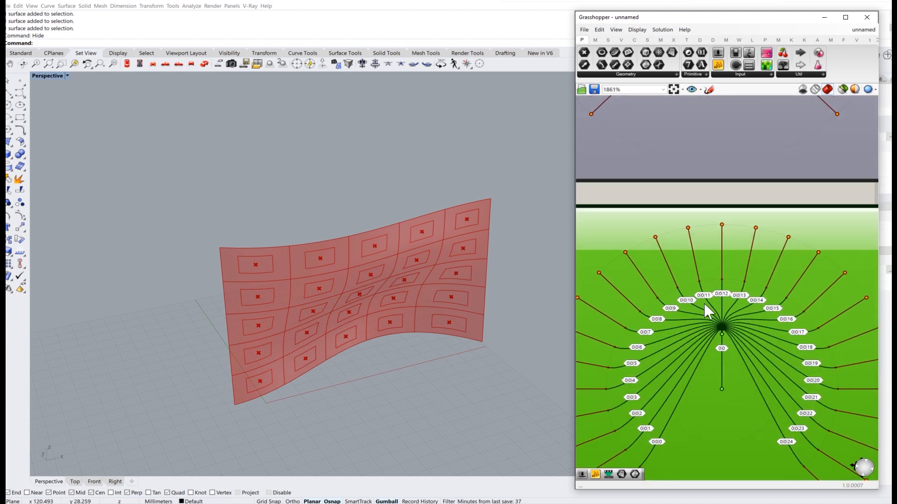
scroll(703, 303, down, 3)
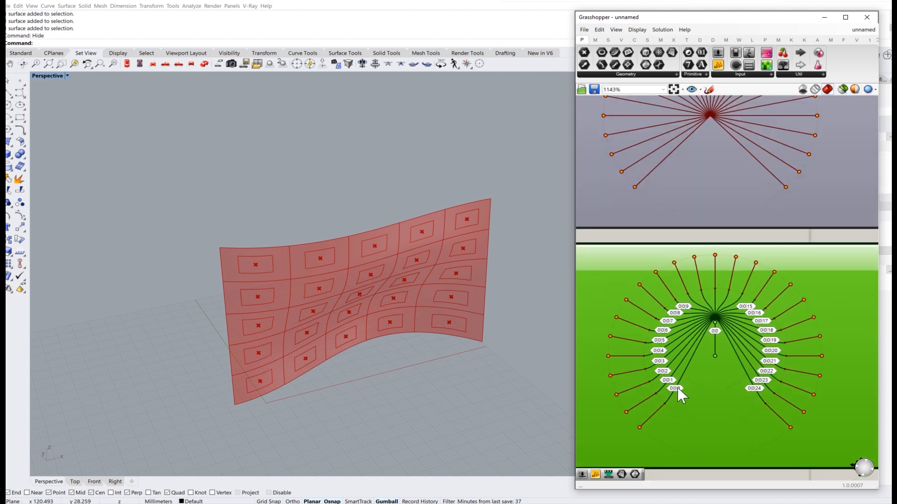
scroll(717, 320, up, 2)
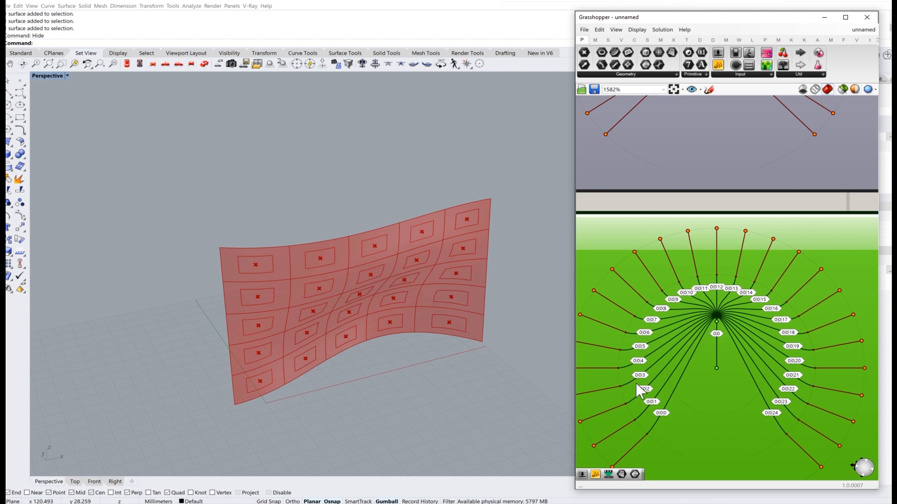
mouse_move(685, 373)
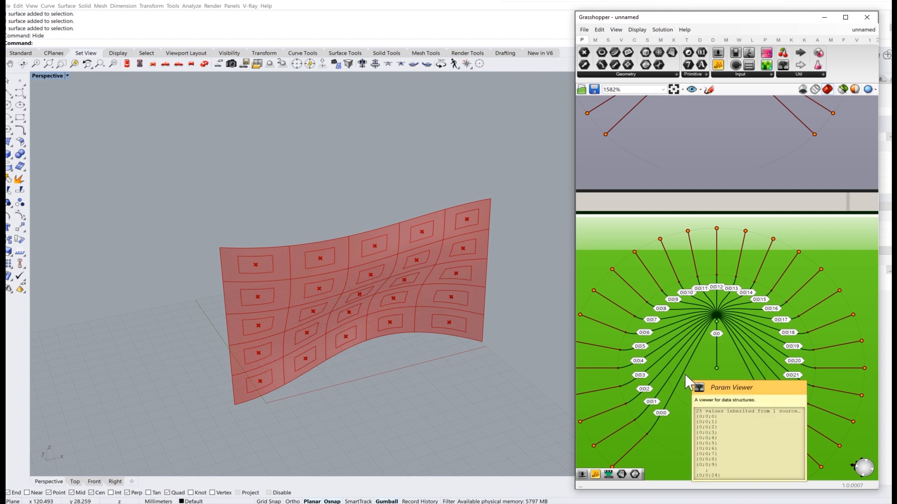
Step: Simplify the Centroid output of the Area component
scroll(726, 356, down, 5)
scroll(737, 348, down, 3)
right_drag(664, 374, 749, 344)
scroll(710, 267, up, 3)
scroll(709, 301, down, 2)
scroll(691, 357, down, 1)
right_drag(668, 376, 718, 338)
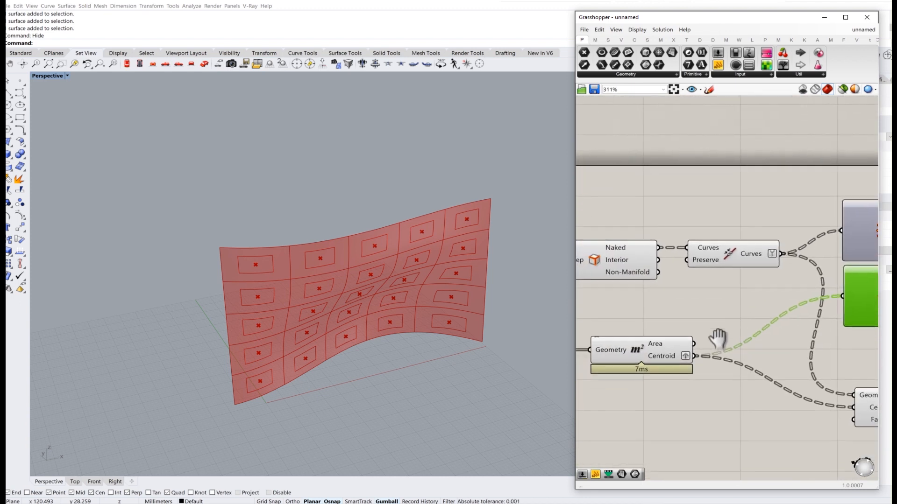
scroll(682, 355, up, 3)
right_click(664, 364)
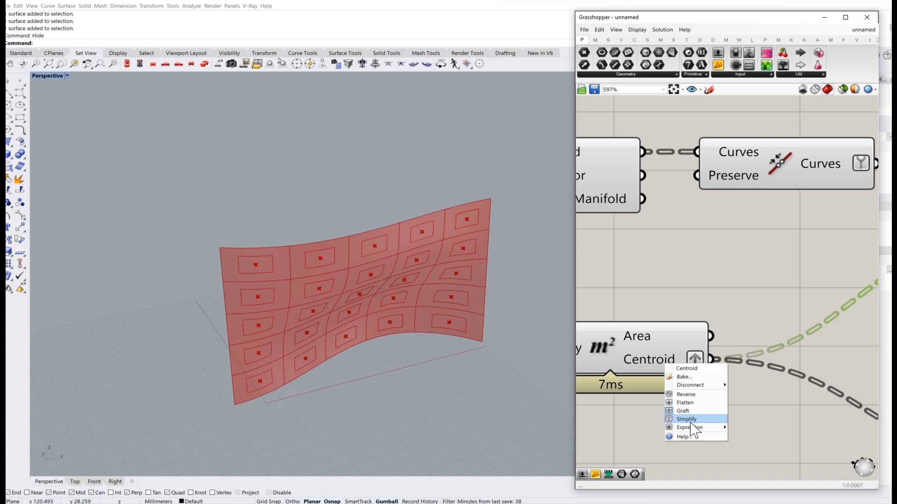
click(685, 419)
Step: Compare the data trees of the curves and centroids, and delete both Param Viewers
scroll(762, 322, down, 3)
right_drag(777, 303, 638, 314)
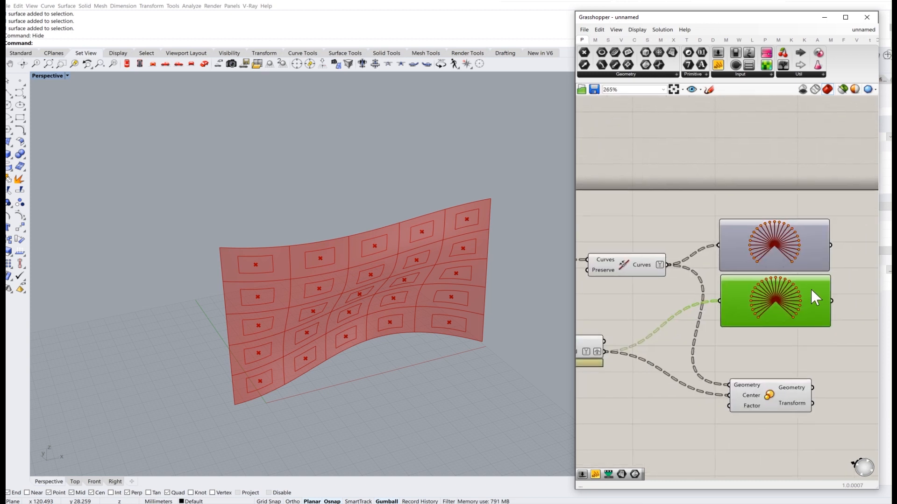
scroll(811, 289, up, 4)
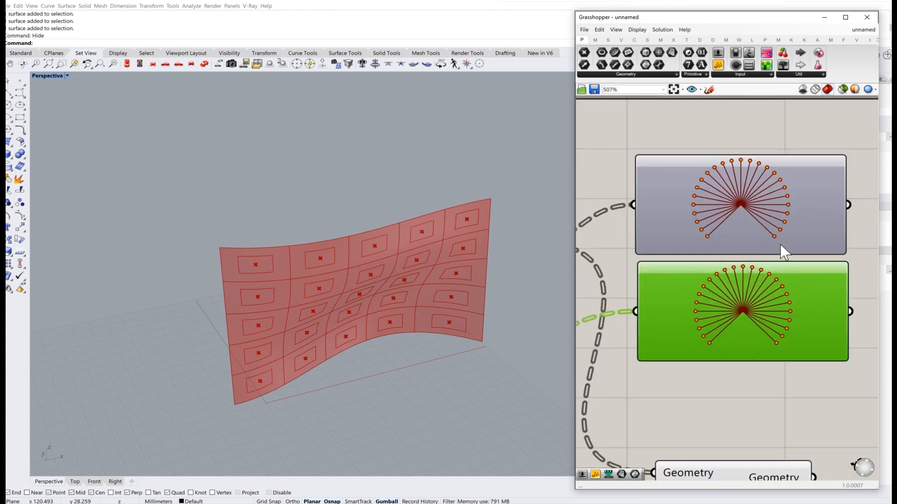
drag(775, 397, 728, 214)
key(Delete)
Step: Add a number slider set to 0.8 and connect it to the Factor input of the Scale component
right_drag(654, 397, 746, 213)
double_click(647, 362)
text(0.8)
key(Return)
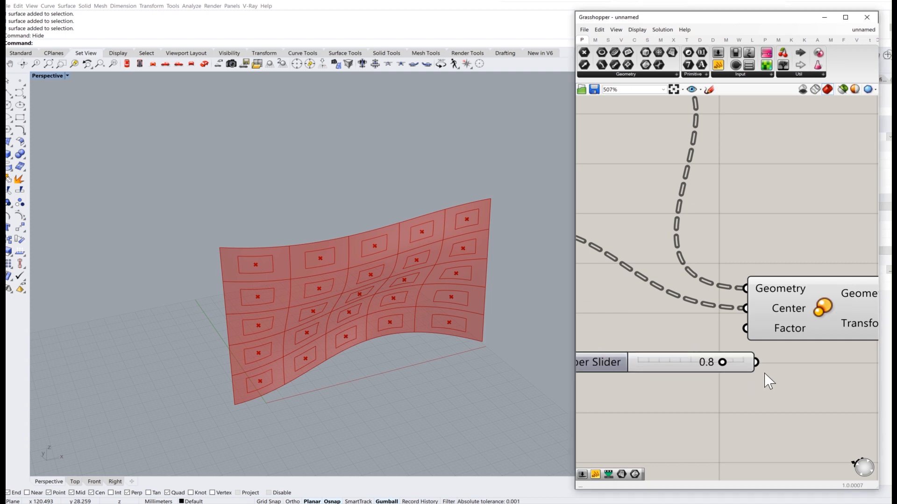
drag(758, 334, 747, 329)
drag(714, 361, 686, 348)
click(654, 423)
Step: Turn off the preview of the Area component to hide the centroid points
scroll(654, 422, down, 3)
scroll(708, 309, down, 1)
right_drag(713, 308, 750, 309)
right_drag(718, 346, 757, 362)
right_drag(821, 321, 771, 310)
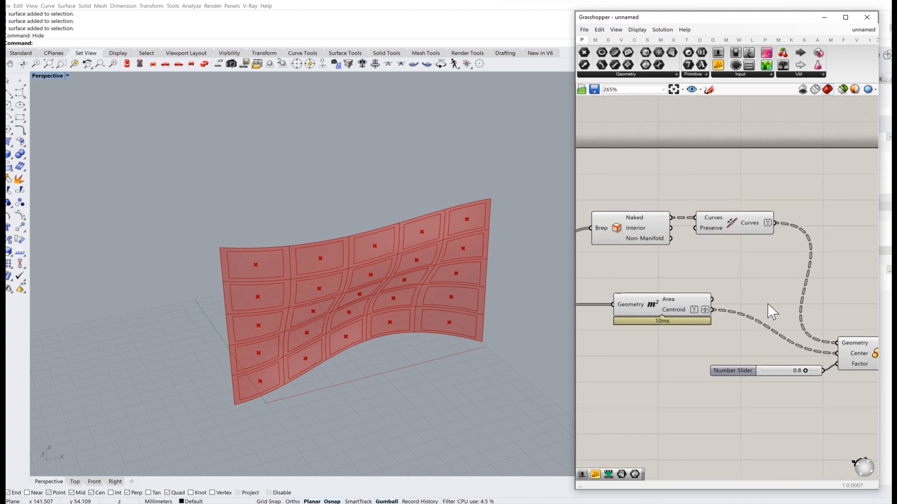
drag(681, 356, 622, 282)
middle_click(623, 281)
click(649, 255)
click(645, 286)
Step: Turn off the previews of the surface component feeding Area and of the Deconstruct Brep component
right_drag(649, 288, 850, 288)
drag(710, 352, 698, 298)
middle_click(698, 298)
click(725, 265)
right_drag(749, 277, 602, 289)
drag(701, 279, 670, 218)
middle_click(669, 218)
click(699, 188)
right_drag(773, 207, 651, 214)
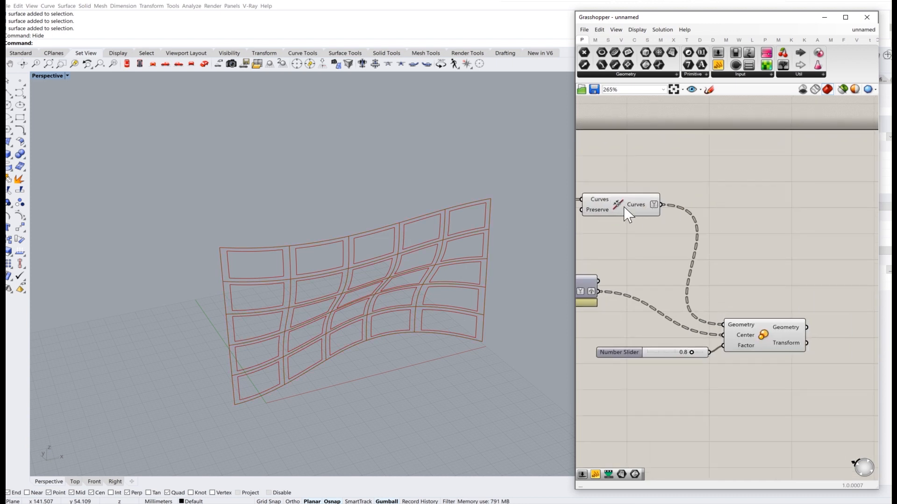
Step: Examine the panel outlines from Join Curves and the scaled outlines from Scale by highlighting each component in the viewport
click(625, 207)
click(776, 348)
click(734, 221)
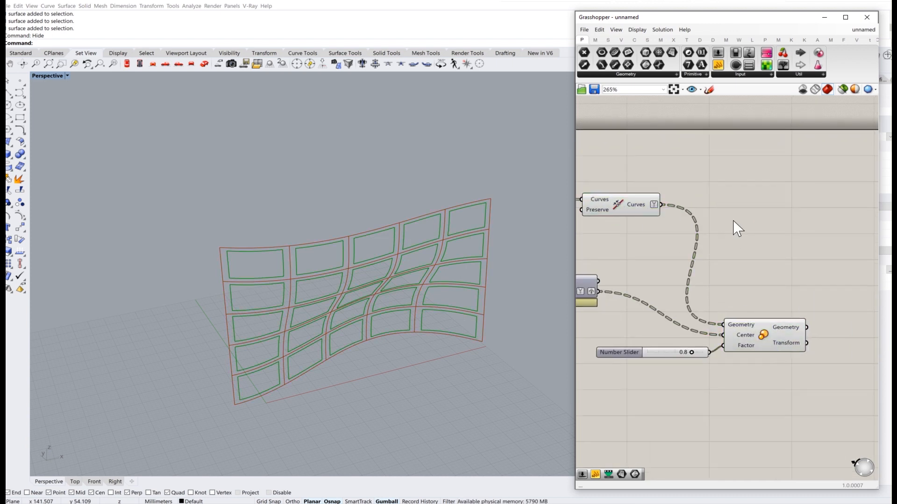
click(615, 207)
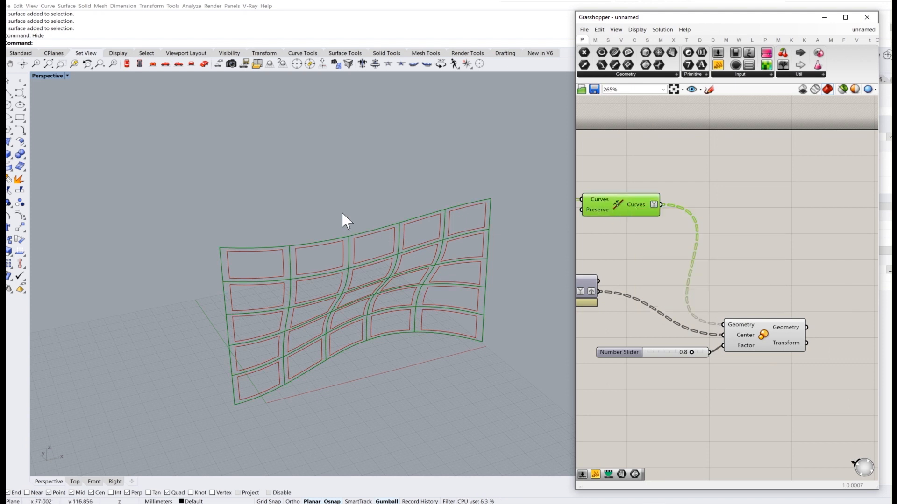
scroll(447, 216, up, 4)
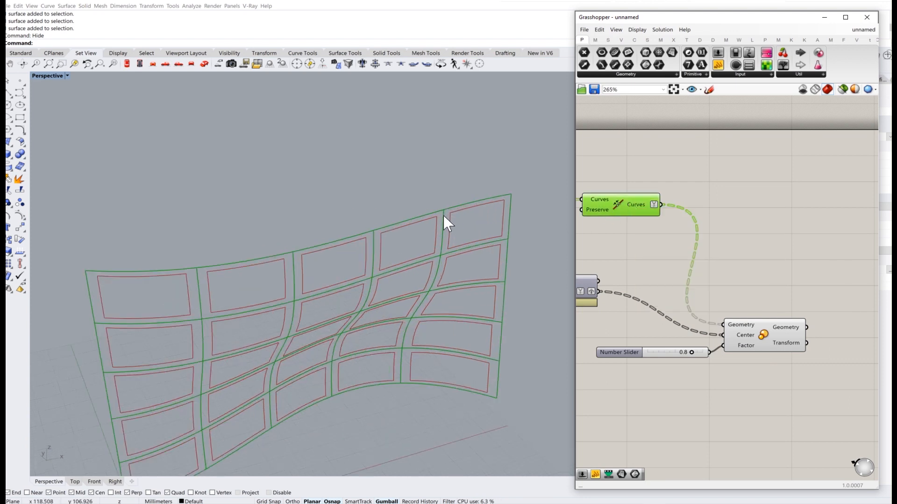
click(733, 319)
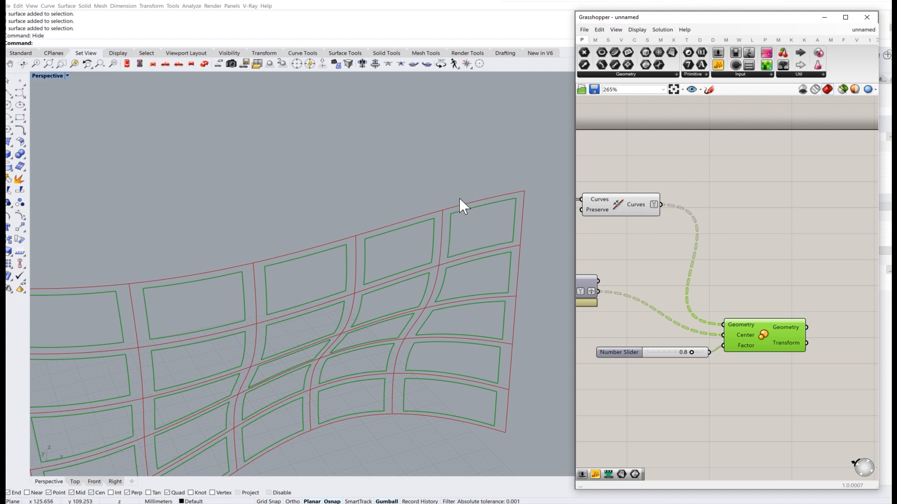
click(634, 210)
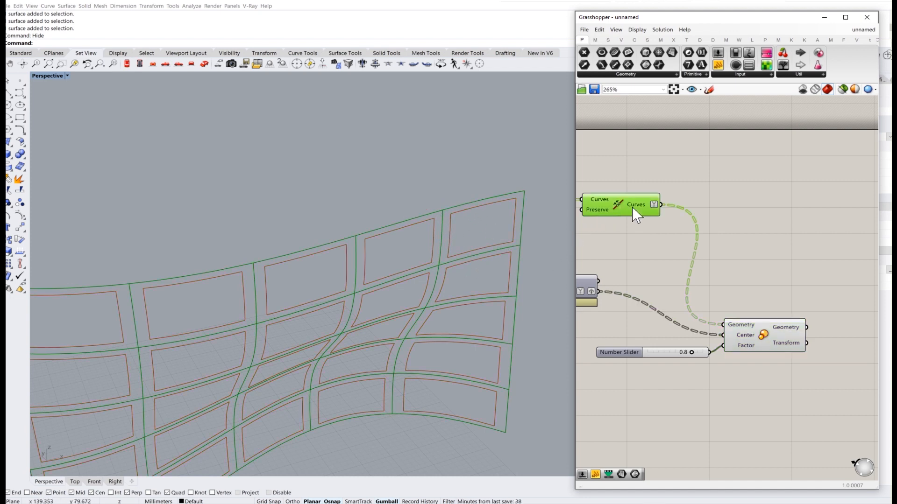
mouse_move(633, 214)
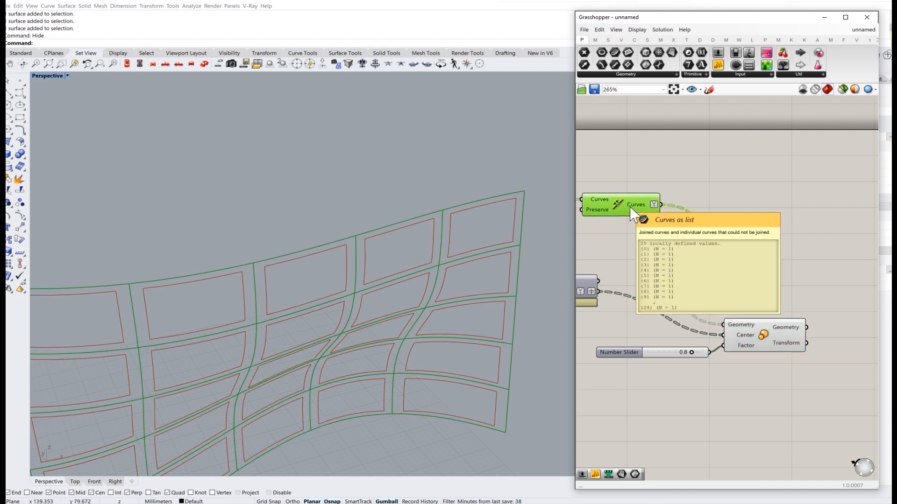
click(763, 332)
click(769, 244)
right_drag(768, 240, 734, 248)
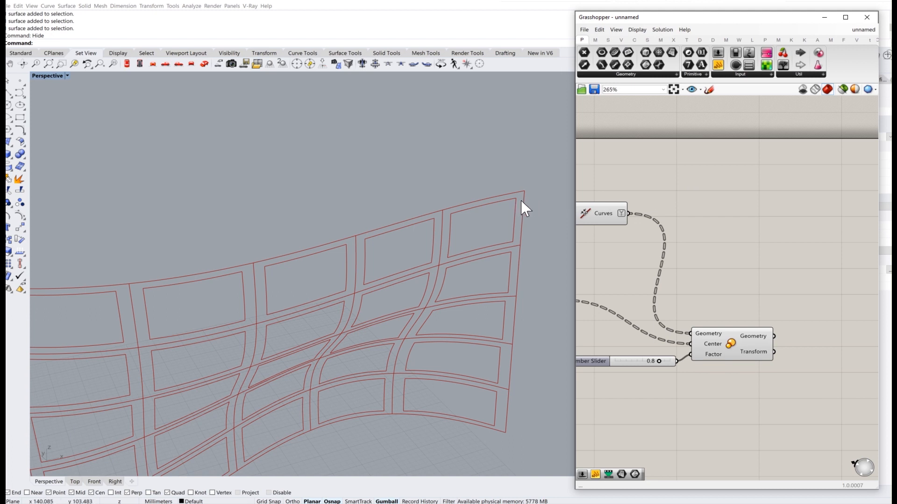
scroll(519, 201, up, 2)
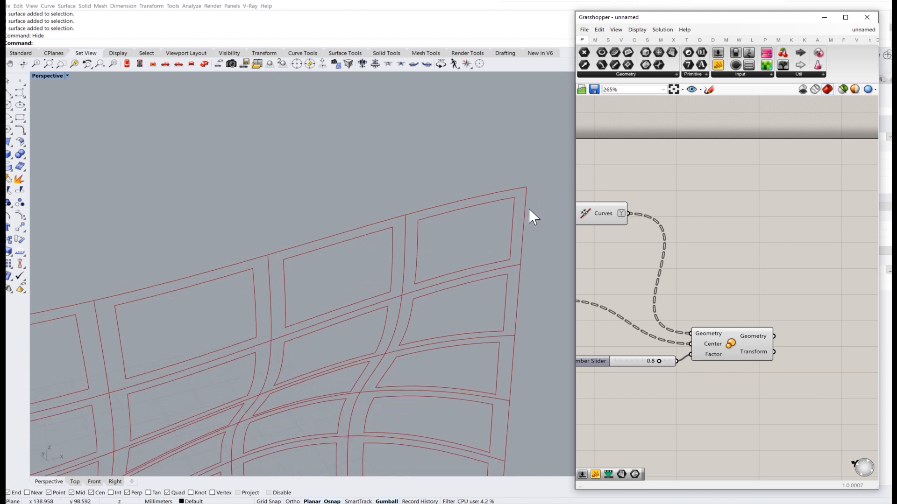
scroll(770, 249, down, 2)
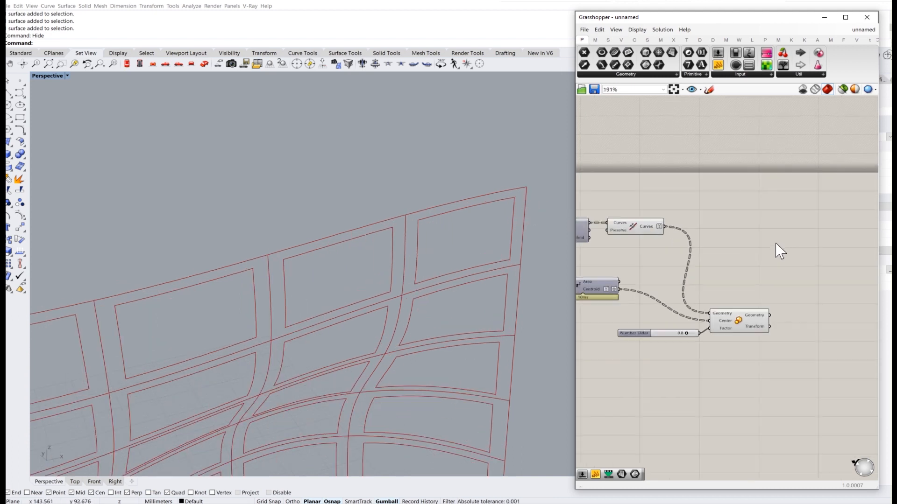
Step: Add a Loft component beside the Scale component
double_click(776, 248)
text(loft)
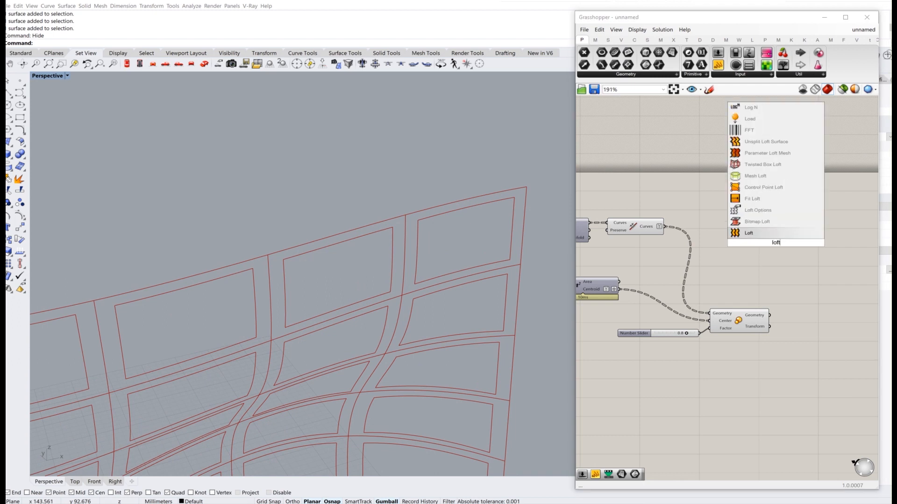
key(Return)
drag(779, 250, 812, 258)
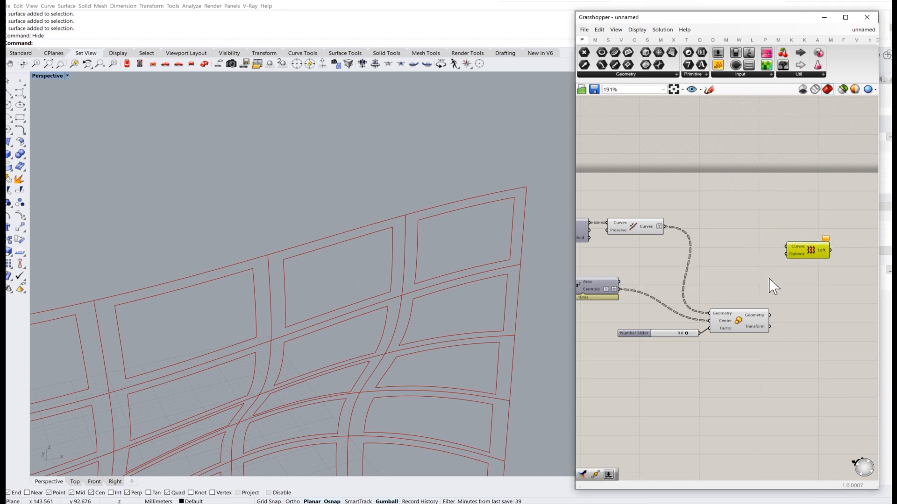
Step: Try to wire the joined curves and the scaled geometry directly into Loft's Curves input
scroll(771, 287, up, 3)
scroll(827, 240, down, 2)
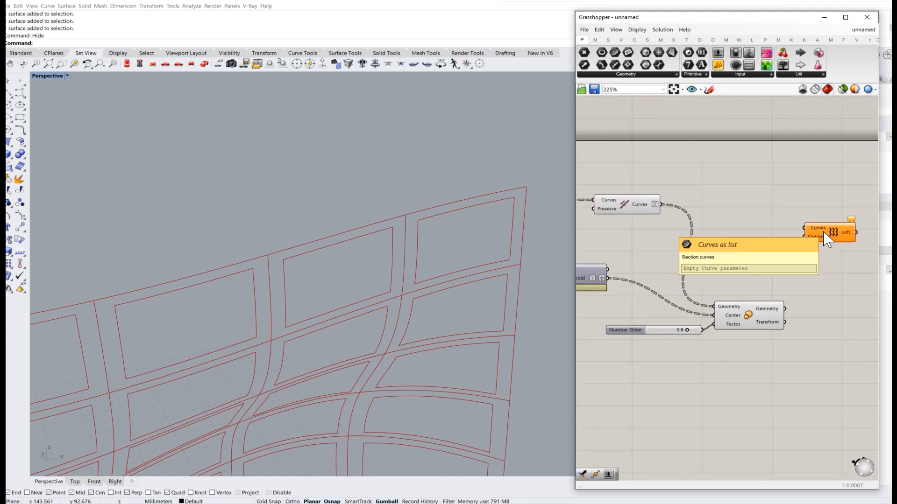
drag(681, 209, 805, 227)
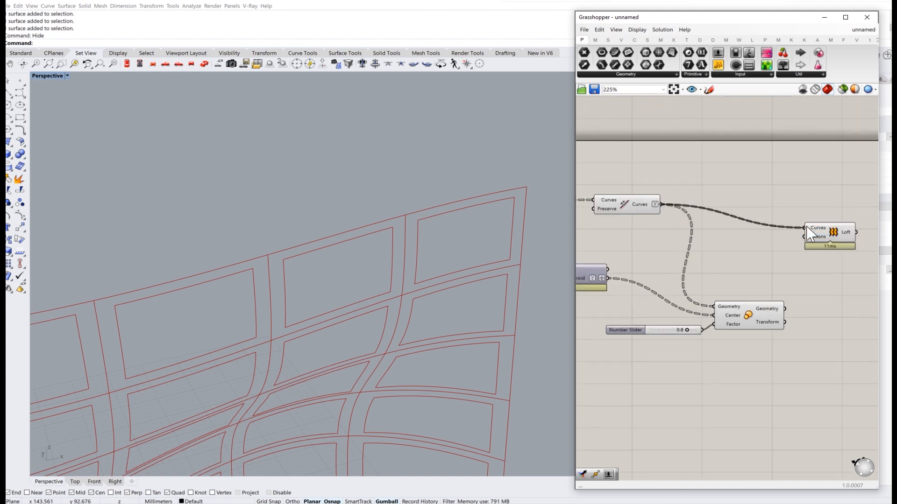
mouse_move(785, 309)
shift+mouse_down()
mouse_move(811, 238)
mouse_move(805, 220)
mouse_move(786, 308)
shift+mouse_up()
ctrl+drag(805, 228, 662, 202)
Step: Move the Loft component farther from Scale and add a Merge component between them
drag(846, 238, 867, 225)
right_drag(826, 241, 761, 274)
scroll(771, 262, down, 1)
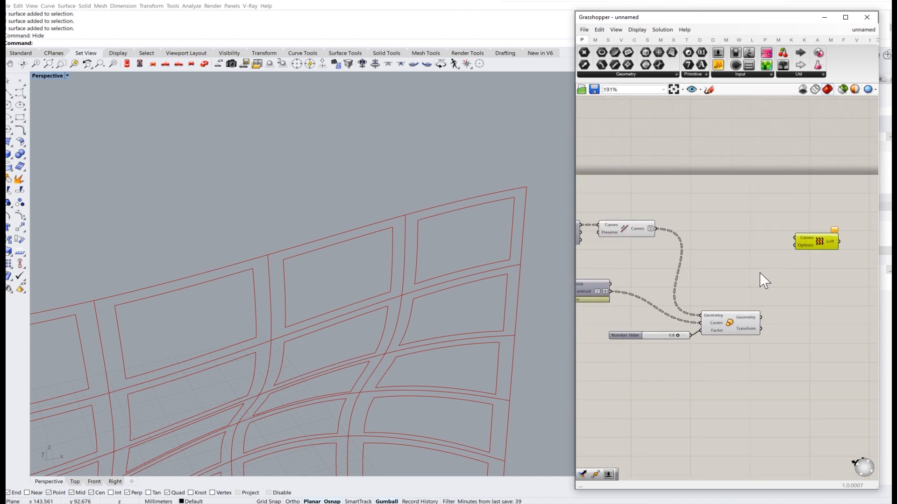
drag(830, 242, 861, 238)
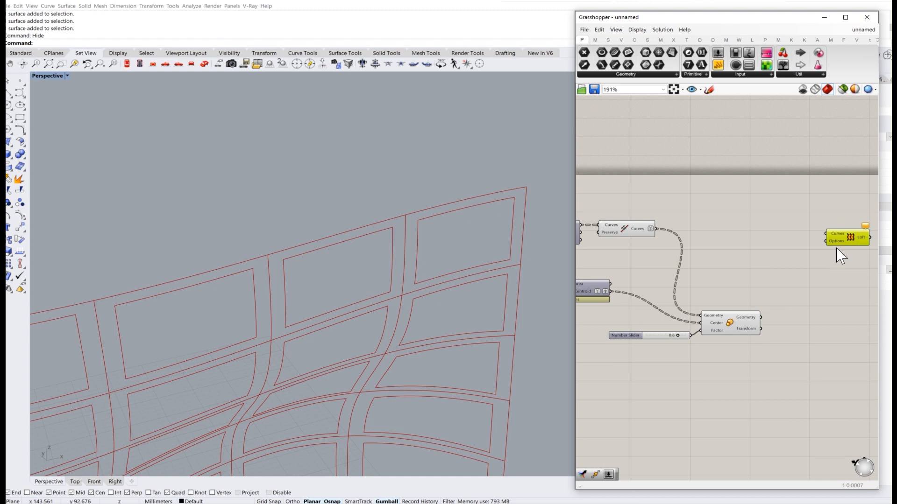
double_click(789, 260)
text(merge)
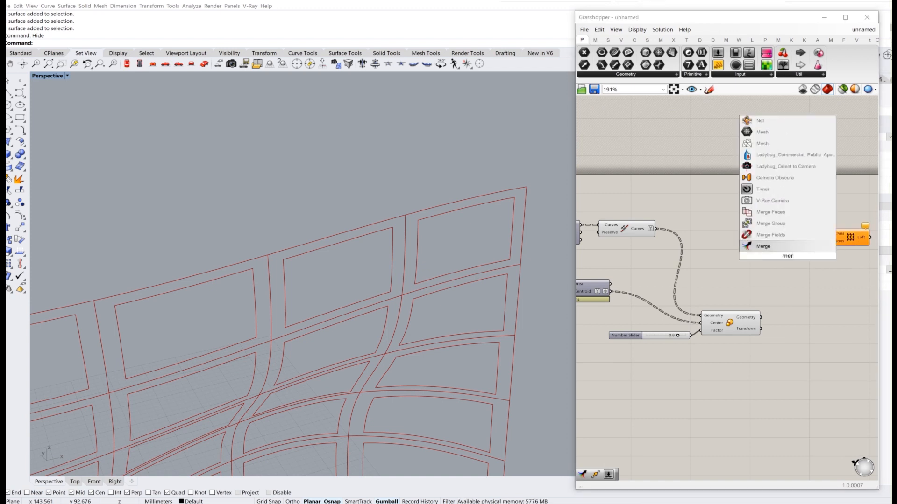
click(757, 248)
Step: Connect the joined curves to Merge's first input and the scaled geometry to its second, and remove the unused third input
scroll(743, 259, up, 2)
drag(762, 246, 770, 248)
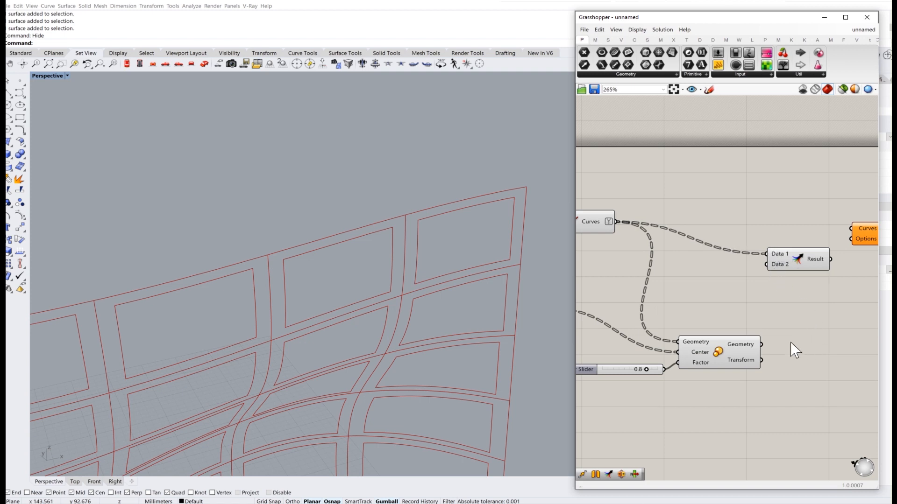
drag(762, 344, 790, 248)
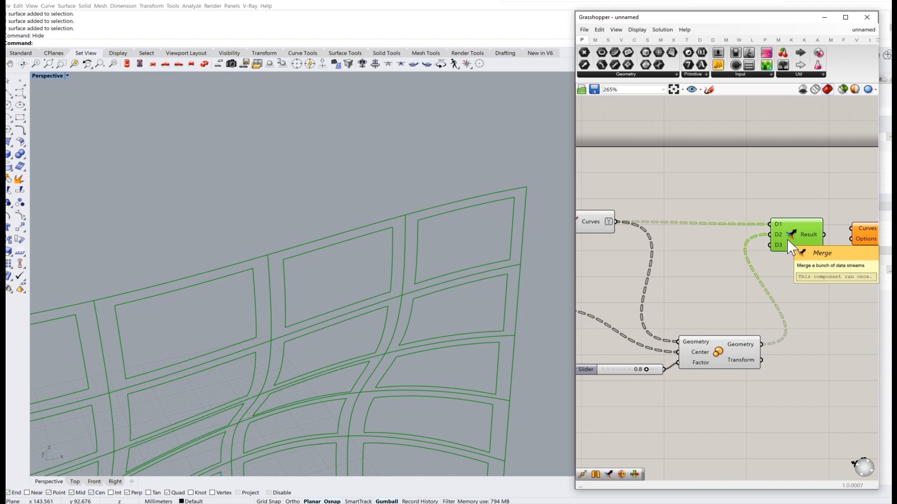
scroll(793, 234, up, 2)
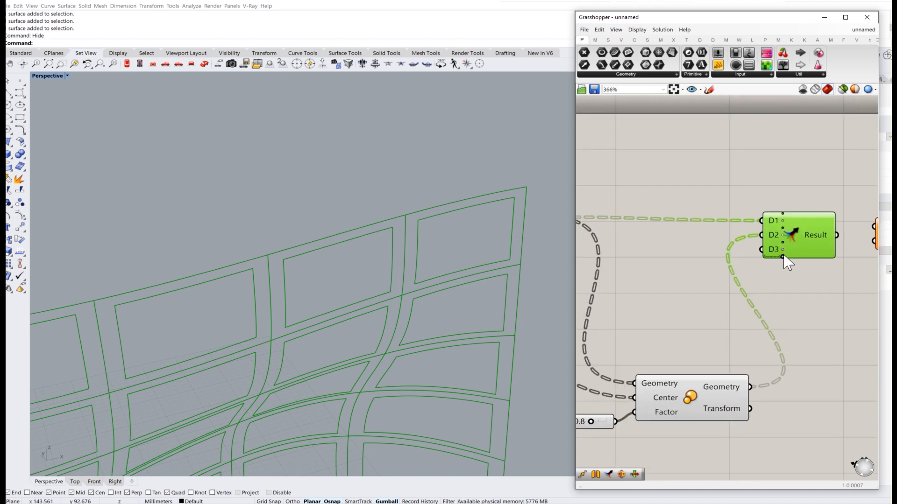
click(782, 249)
click(825, 304)
Step: Add a Param Viewer on the Merge component's Result output and switch it to the tree diagram
scroll(825, 304, down, 2)
drag(815, 245, 827, 262)
drag(784, 64, 811, 207)
drag(770, 234, 770, 196)
scroll(817, 191, up, 3)
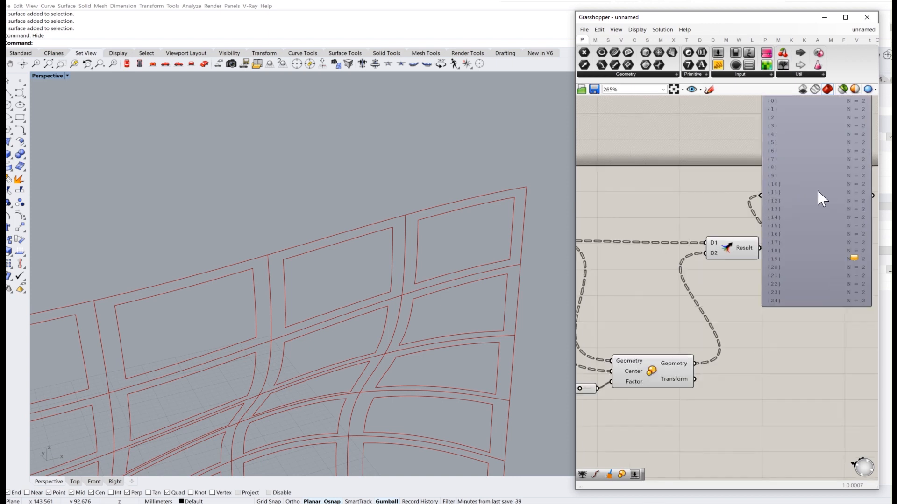
double_click(748, 212)
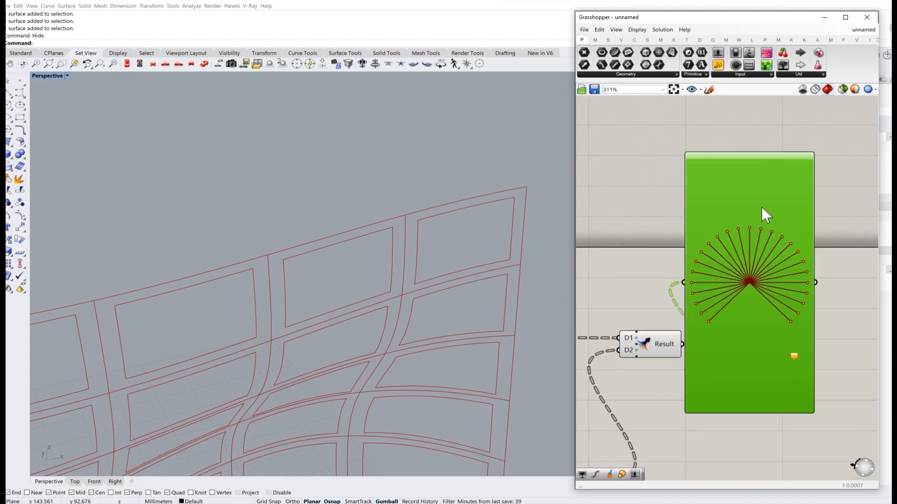
Step: Place the Param Viewer above the Loft component, shorten it, and switch it to the branch list
drag(766, 330, 791, 265)
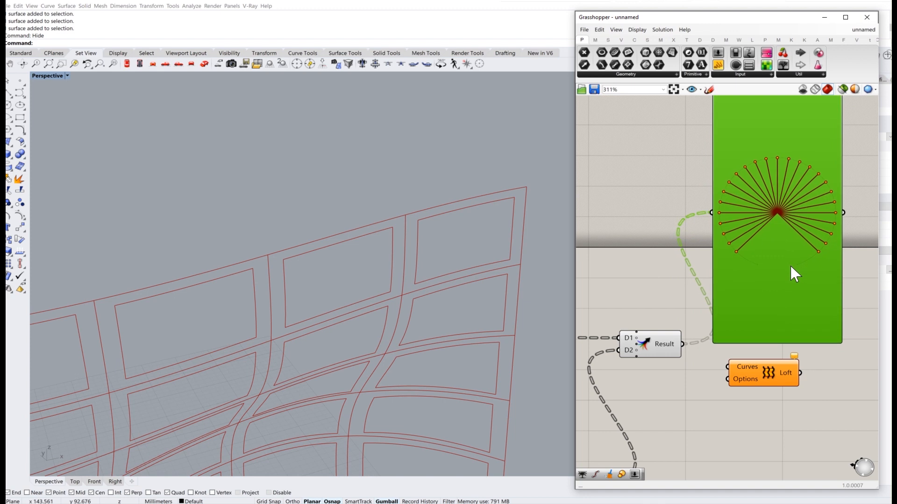
drag(808, 335, 802, 224)
drag(794, 204, 790, 311)
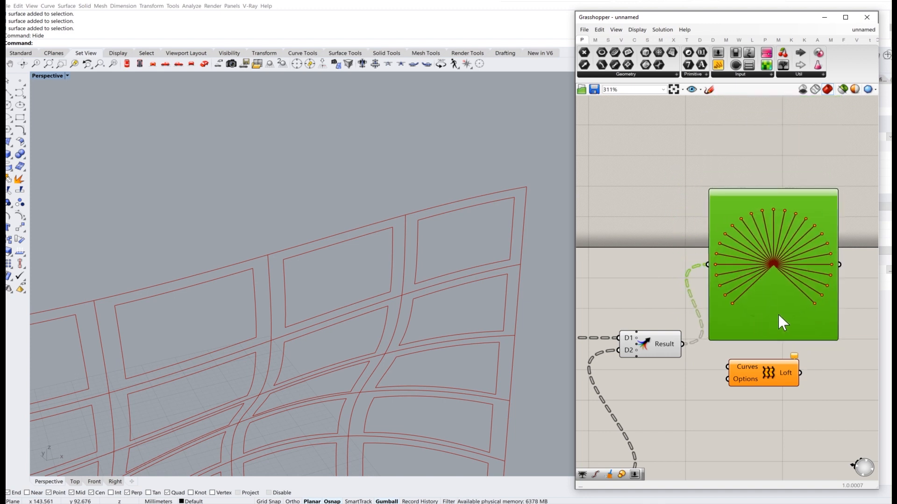
double_click(779, 315)
scroll(824, 204, up, 2)
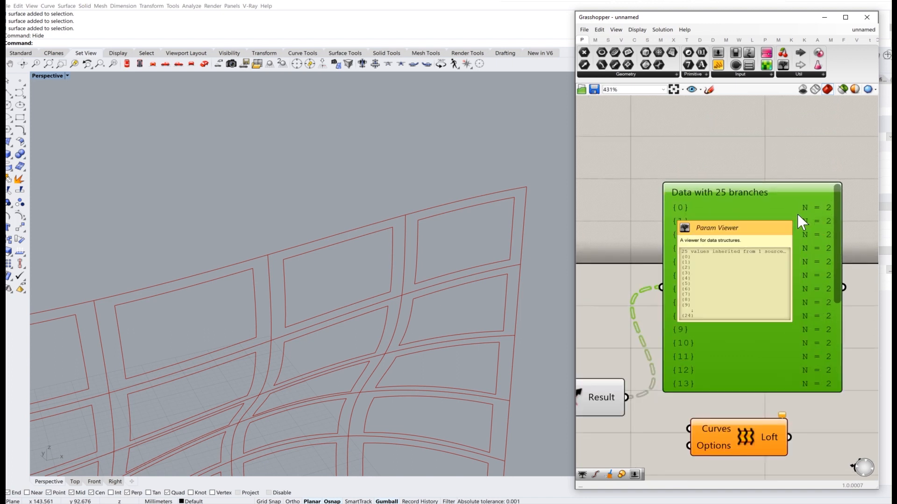
scroll(798, 237, down, 2)
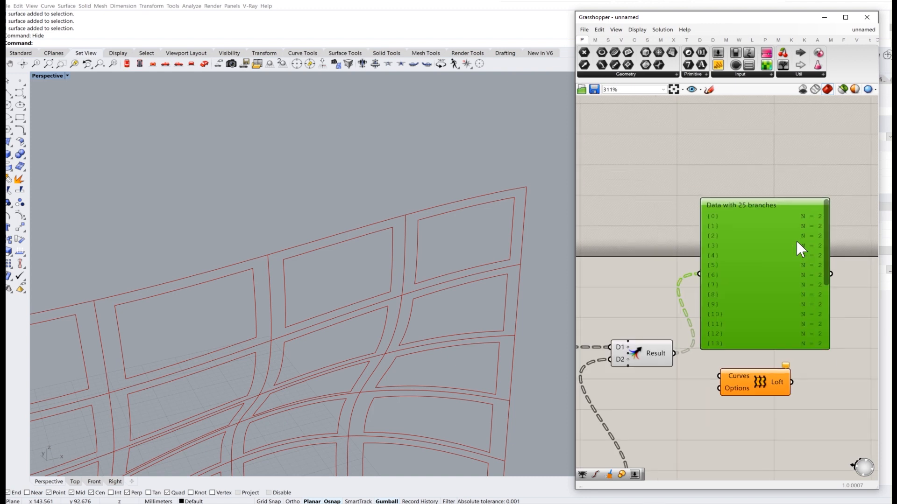
Step: Examine the Merge result's data tree and trace its two inputs back to the joined curves and the scaled geometry
right_drag(647, 348, 712, 327)
mouse_move(711, 316)
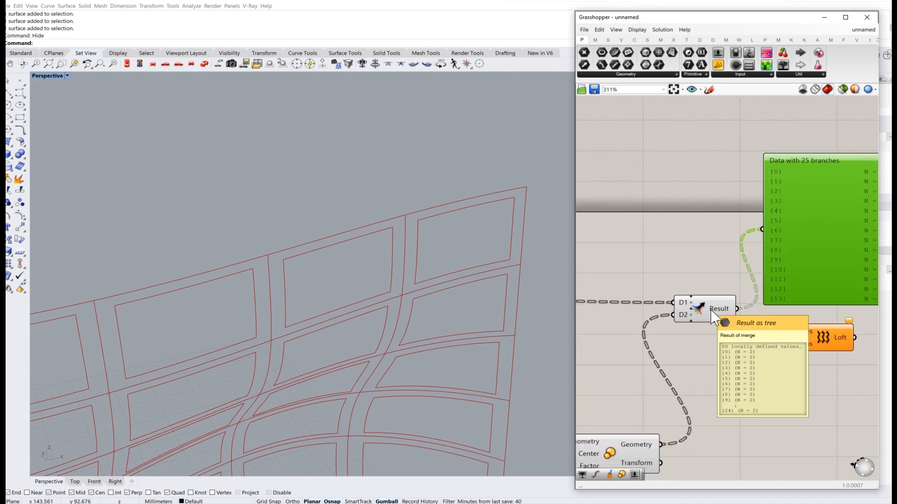
scroll(696, 294, down, 3)
right_drag(674, 308, 771, 273)
scroll(653, 271, up, 2)
mouse_move(652, 272)
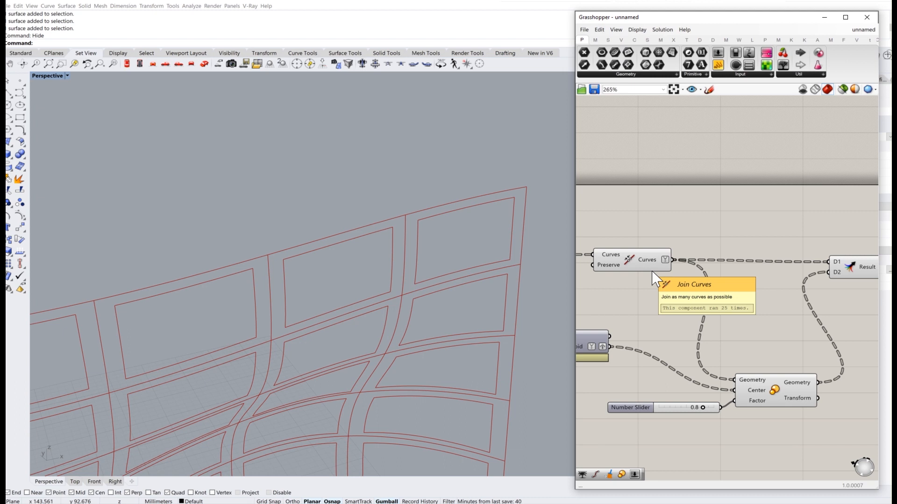
right_drag(743, 270, 585, 275)
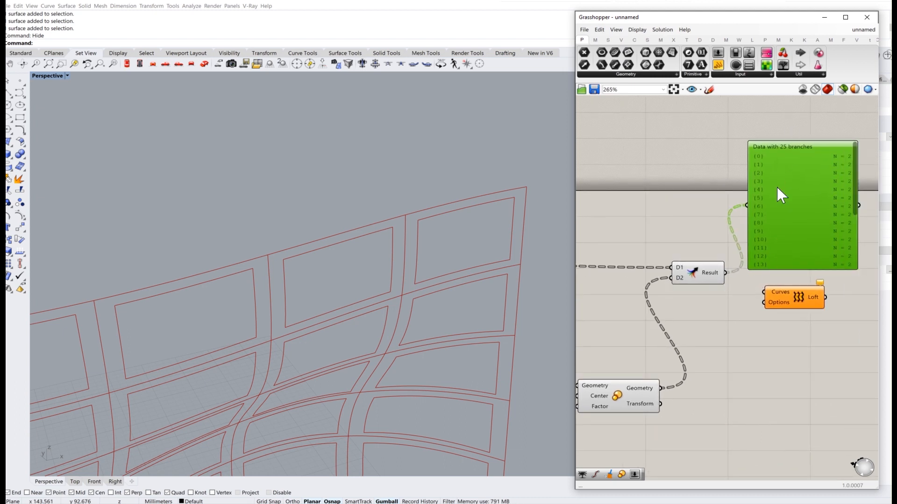
scroll(836, 154, up, 2)
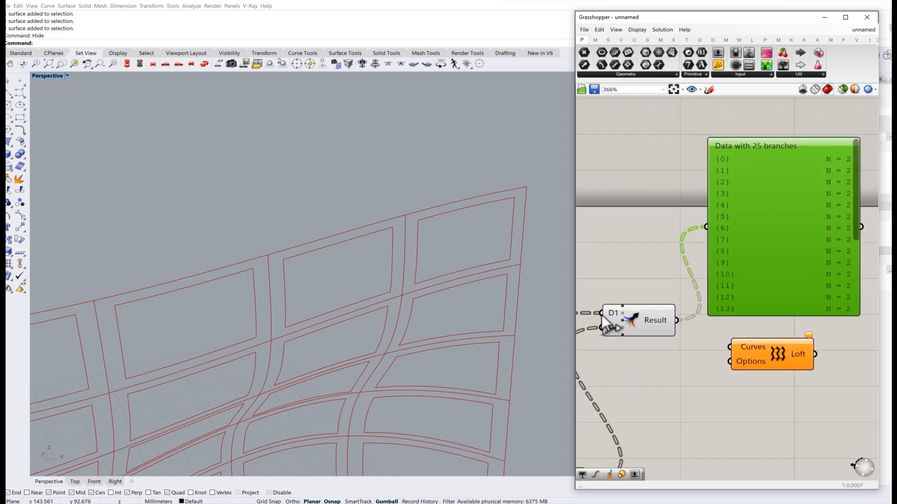
Step: Connect Merge's Result output to Loft's Curves input and bring the whole panel grid into view
right_drag(612, 323, 633, 280)
drag(696, 280, 752, 308)
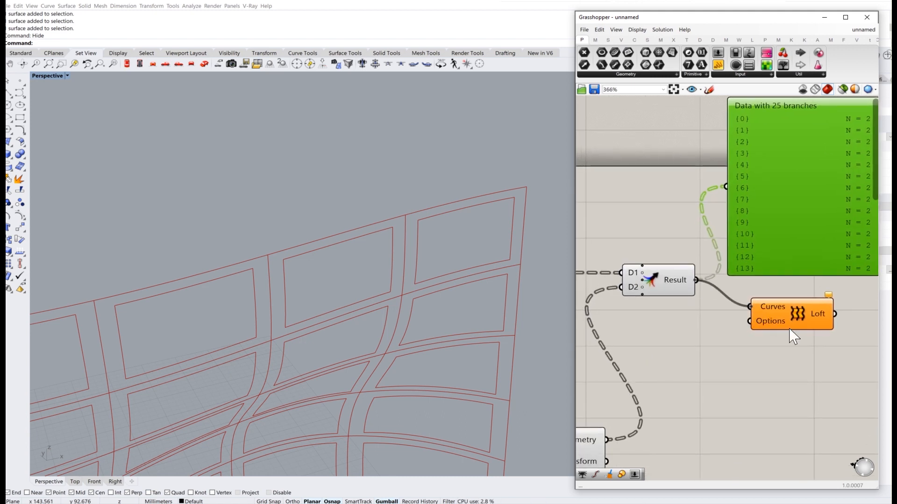
scroll(366, 269, down, 6)
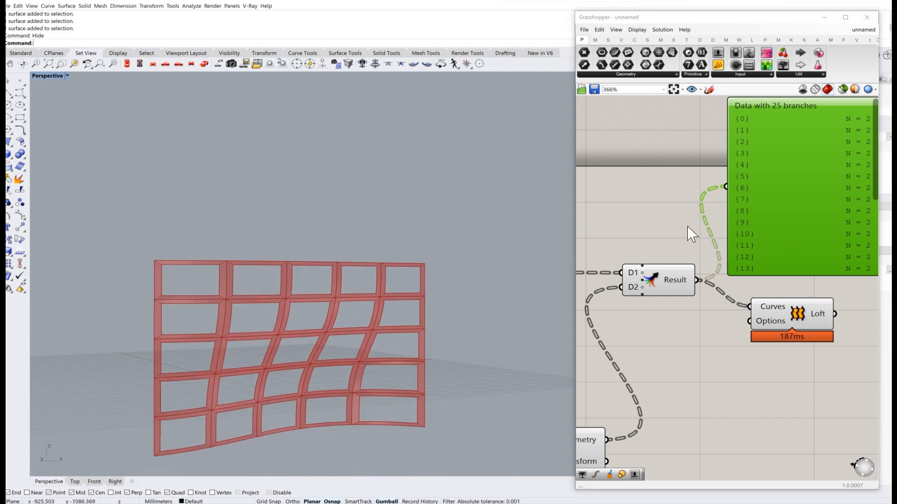
Step: Rewire the Param Viewer to the Loft output, shorten it, and show its data as a branch list
right_drag(818, 308, 740, 321)
drag(756, 328, 648, 201)
right_drag(735, 277, 781, 268)
double_click(775, 268)
drag(793, 420, 771, 329)
drag(773, 293, 770, 368)
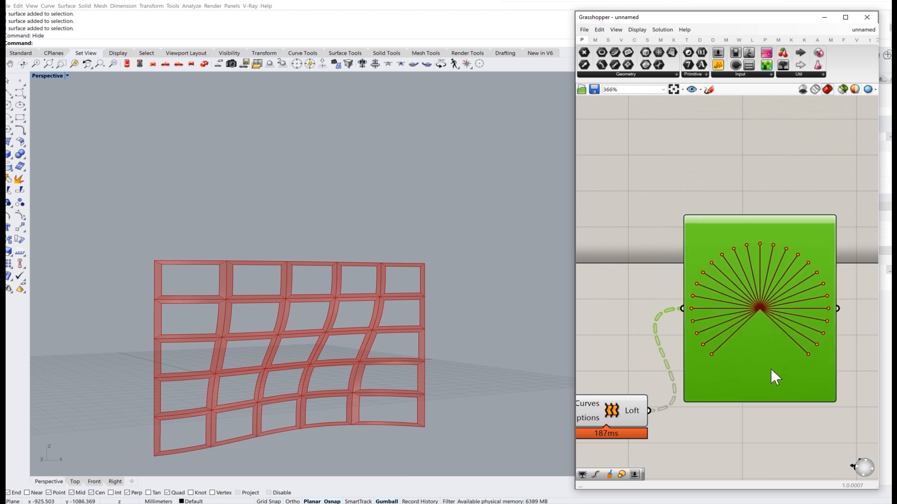
double_click(765, 344)
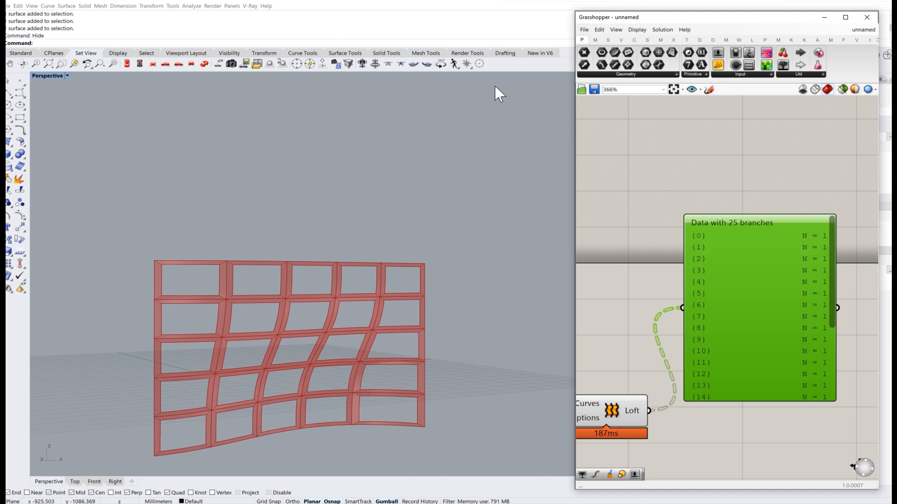
Step: Examine the lofted frame surfaces up close in the Perspective viewport and compare them with the definition that produces them
right_drag(320, 256, 290, 261)
scroll(191, 249, up, 9)
shift+right_drag(210, 290, 234, 268)
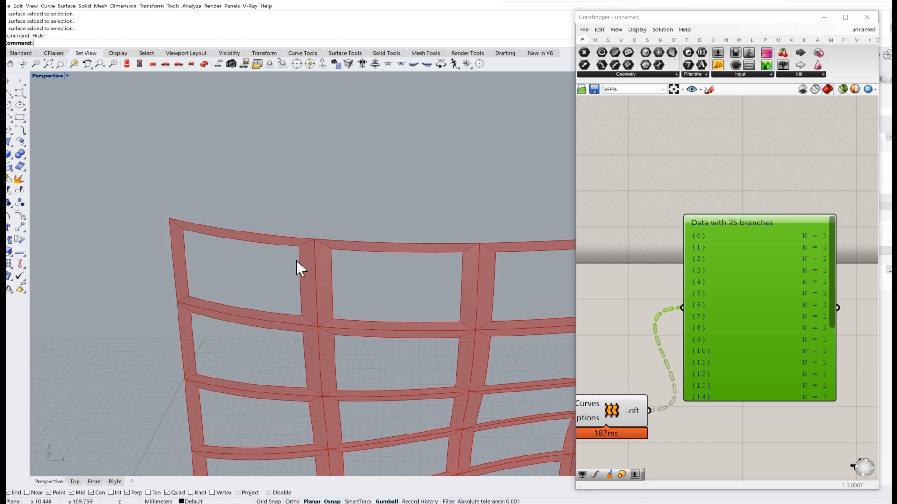
scroll(745, 345, down, 3)
right_drag(710, 374, 754, 326)
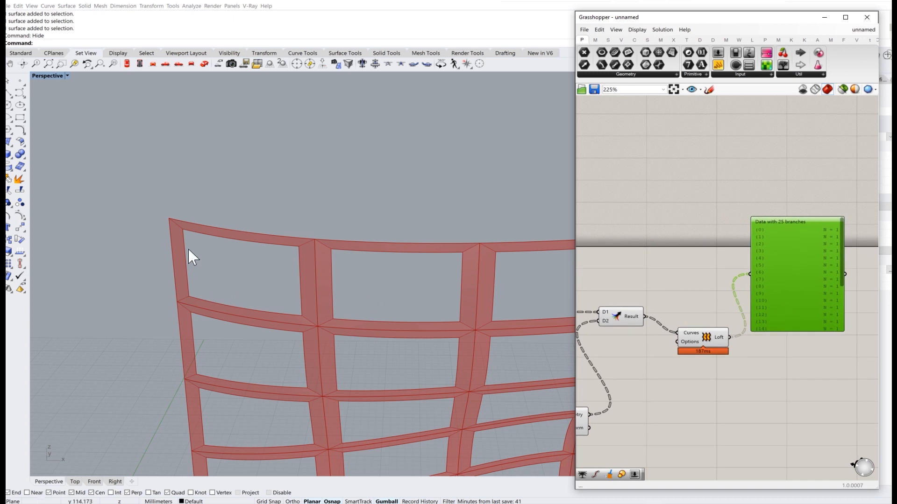
scroll(189, 248, up, 2)
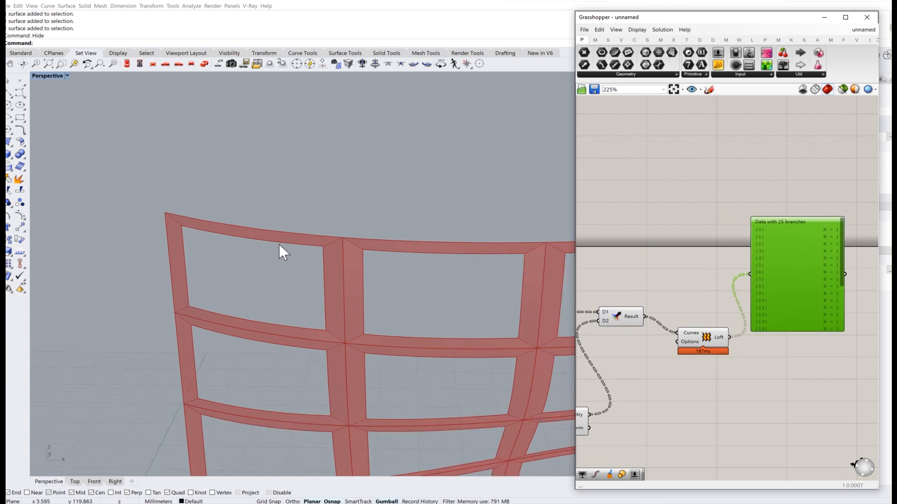
mouse_move(784, 272)
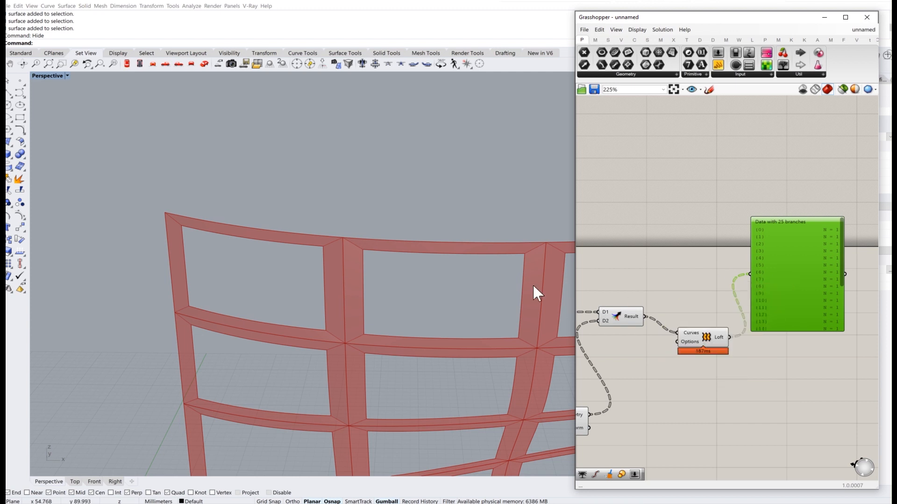
scroll(766, 269, down, 1)
right_drag(739, 271, 859, 237)
right_drag(627, 273, 662, 270)
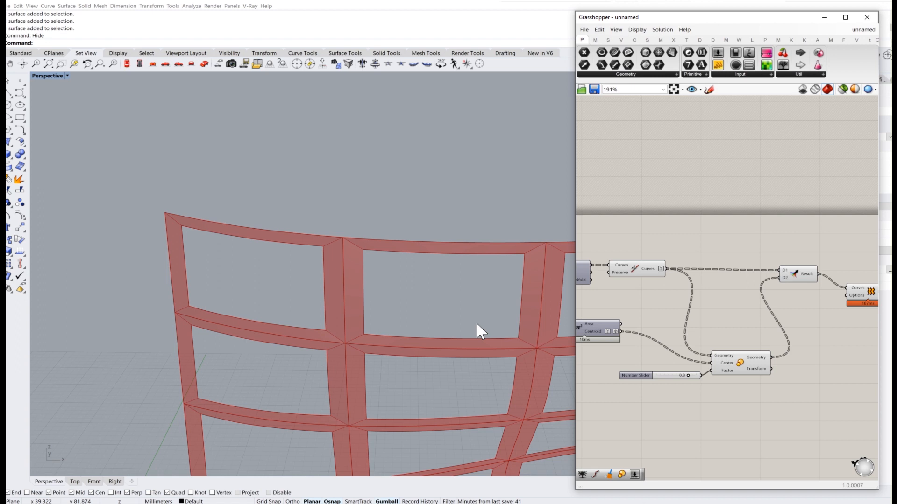
scroll(187, 229, up, 2)
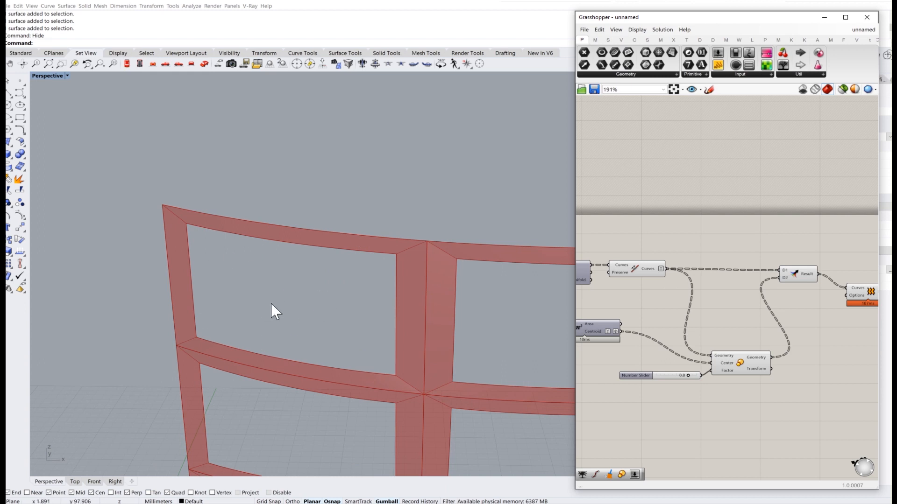
Step: Put the Loft component in its own group and move it farther away from Merge
mouse_move(735, 284)
right_down()
mouse_move(708, 304)
mouse_move(640, 305)
right_up()
right_drag(774, 316, 727, 316)
click(727, 317)
middle_click(727, 316)
click(729, 293)
click(713, 277)
drag(717, 302, 827, 354)
Step: Select the Join Curves and Scale components in turn to examine which outlines they produce around the panel openings
right_drag(654, 311, 787, 311)
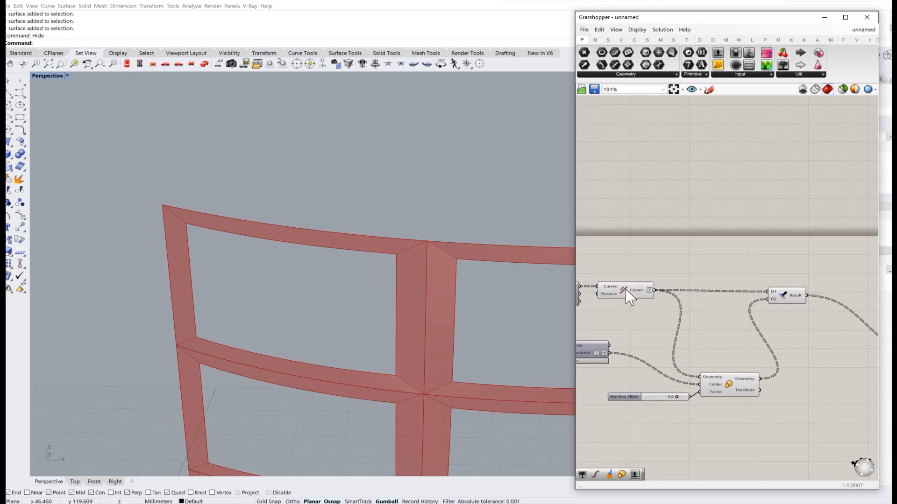
scroll(624, 289, up, 2)
click(624, 292)
click(706, 371)
right_drag(742, 372, 661, 275)
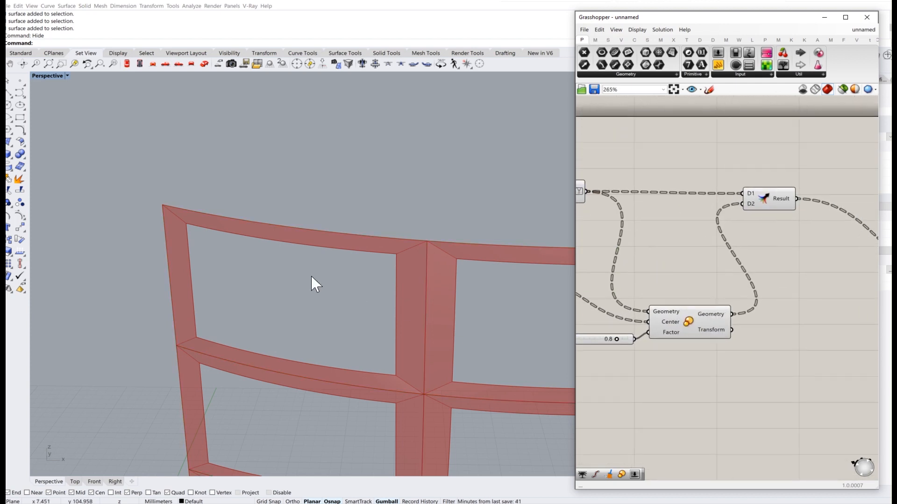
click(710, 322)
mouse_move(713, 330)
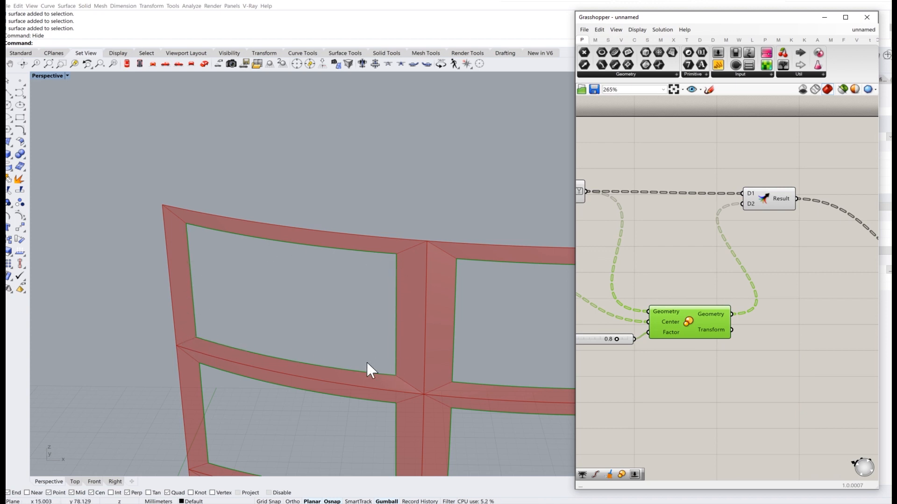
scroll(316, 350, up, 1)
right_drag(320, 352, 321, 339)
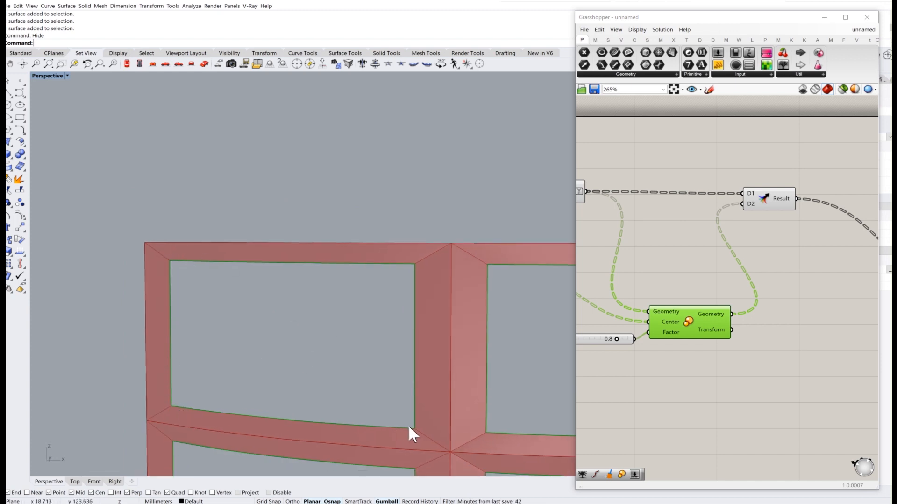
Step: Add an Explode curve component below Merge and connect Scale's Geometry output to its Curve input
right_drag(713, 326, 662, 270)
mouse_move(664, 270)
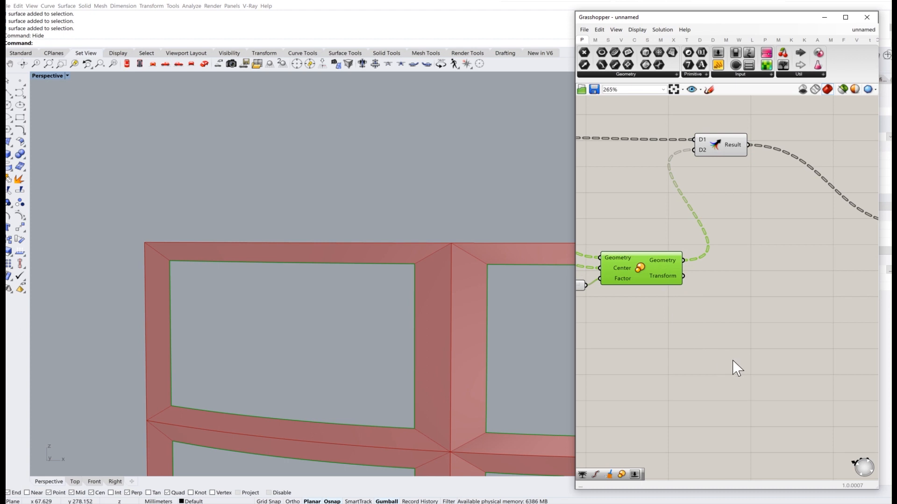
right_drag(735, 366, 707, 327)
click(706, 324)
double_click(706, 322)
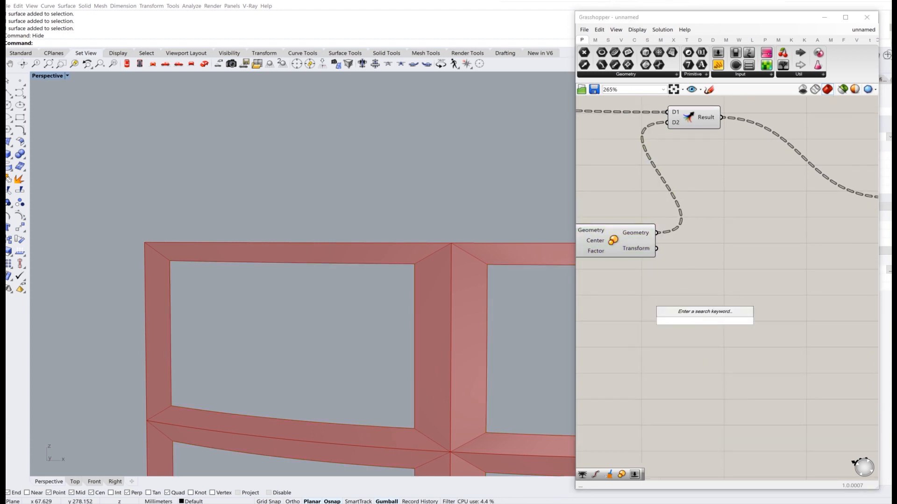
text(explode)
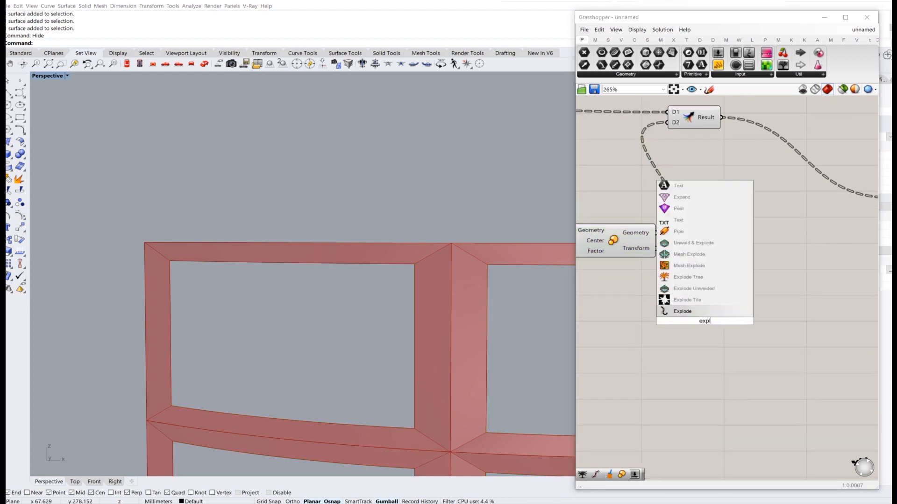
click(683, 312)
drag(657, 233, 665, 314)
drag(720, 313, 739, 297)
click(774, 265)
right_drag(813, 319, 757, 302)
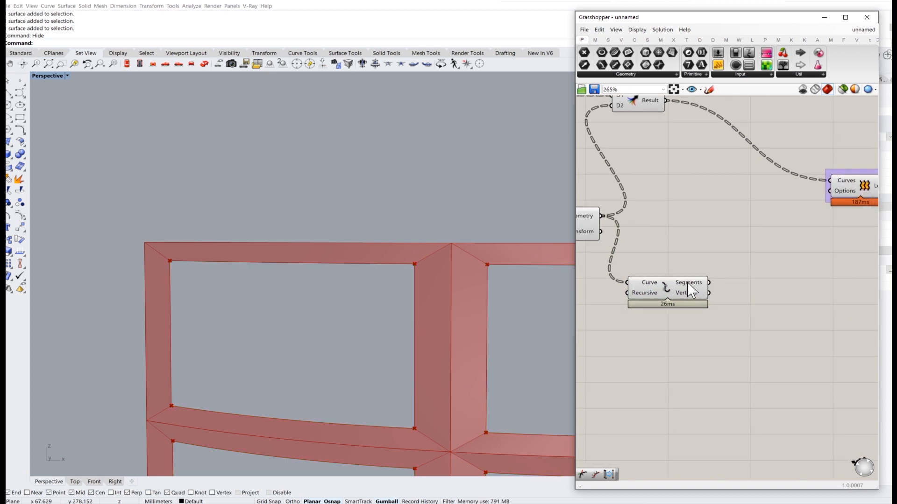
Step: Add a Param Viewer beside Explode and connect the Segments output to it
mouse_move(688, 290)
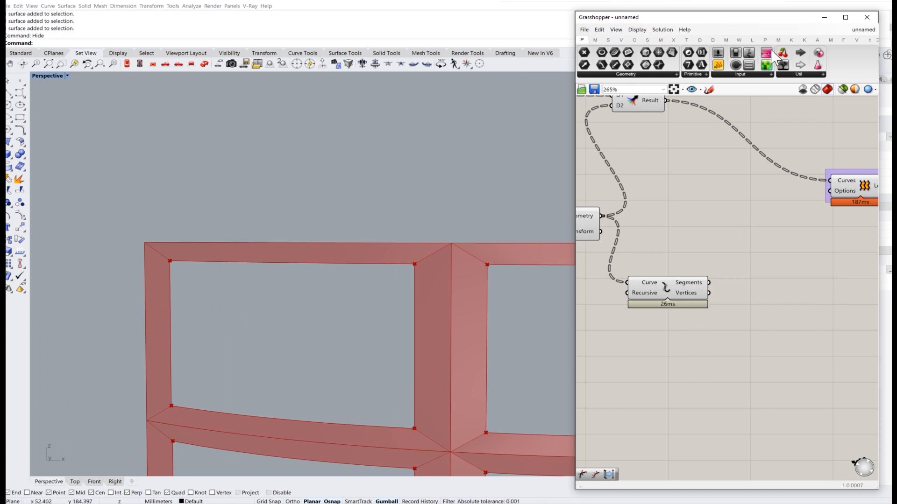
click(784, 65)
click(756, 302)
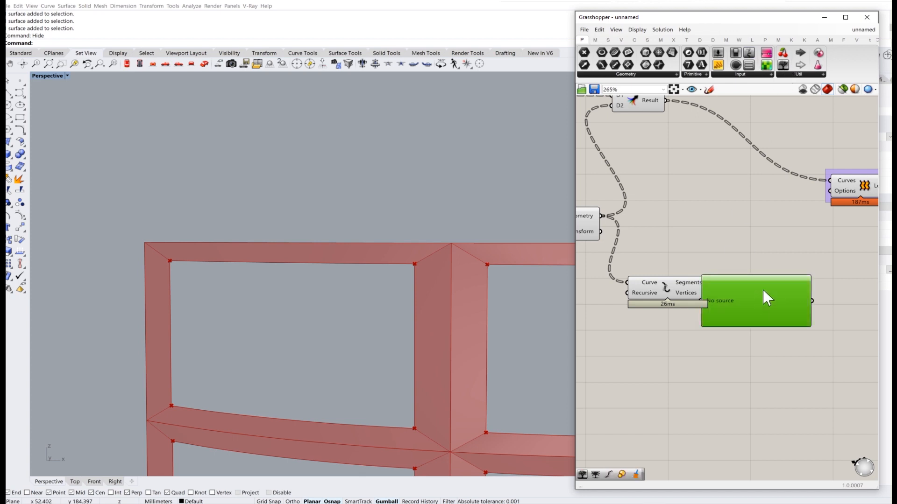
drag(763, 290, 813, 259)
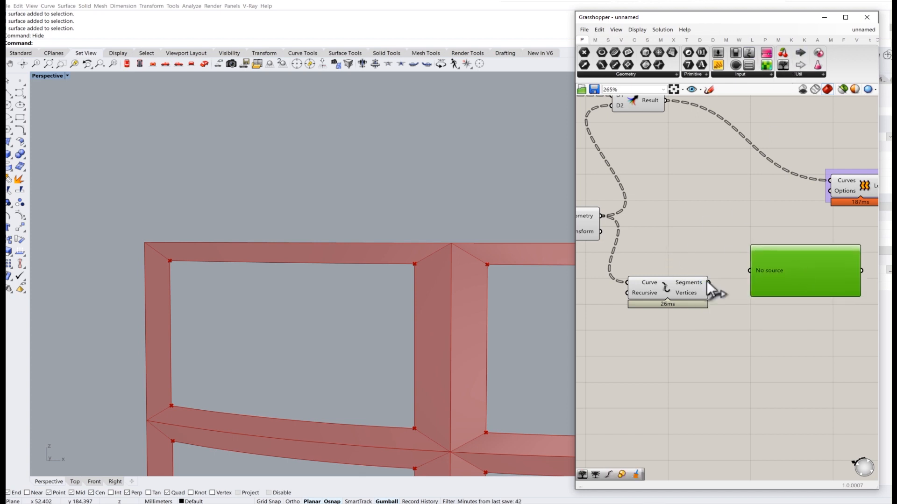
drag(760, 269, 762, 271)
right_drag(782, 304, 694, 324)
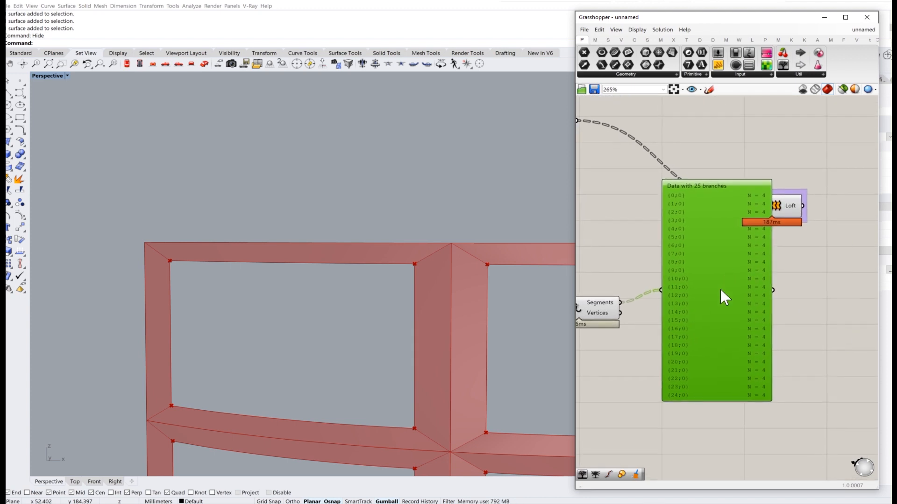
Step: Inspect the exploded segments' branches and item counts in the Param Viewer and delete the viewer
drag(729, 279, 715, 354)
scroll(712, 283, up, 3)
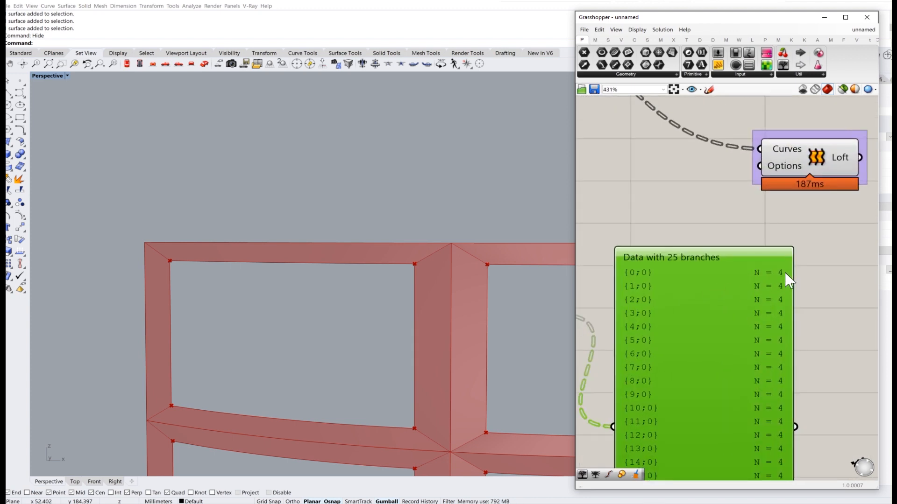
scroll(644, 282, up, 1)
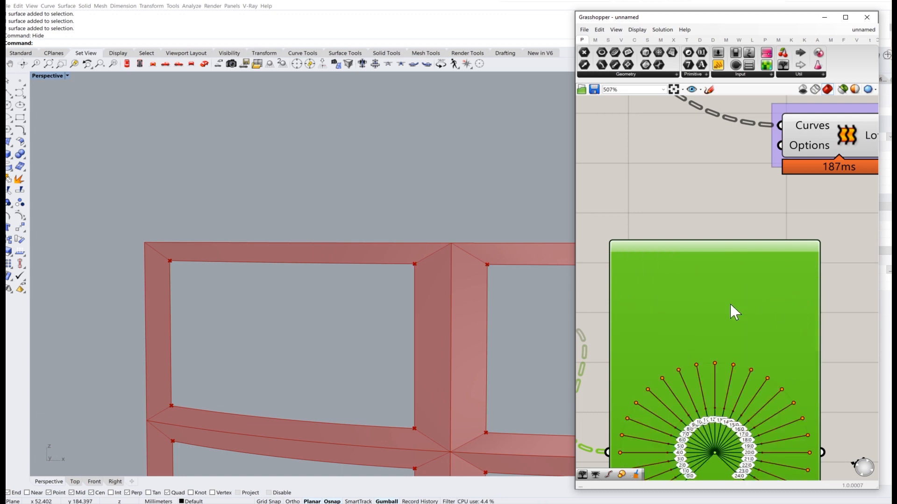
right_drag(714, 344, 733, 311)
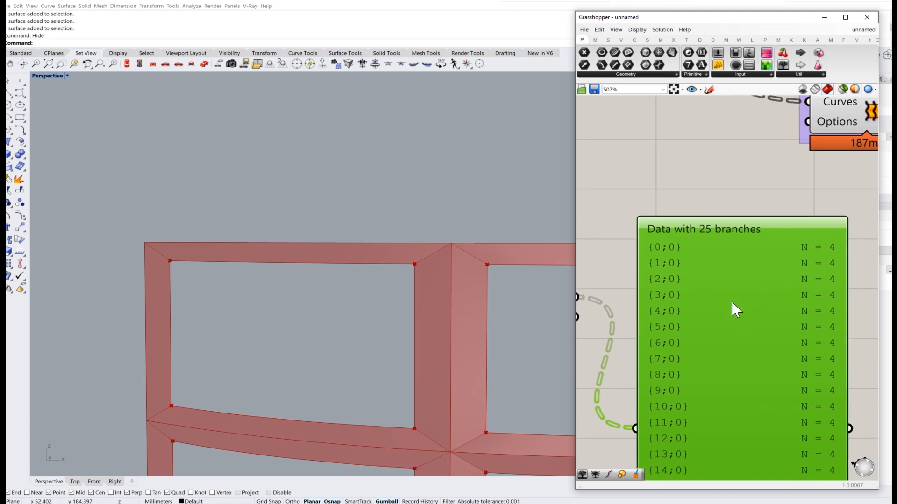
scroll(729, 312, down, 4)
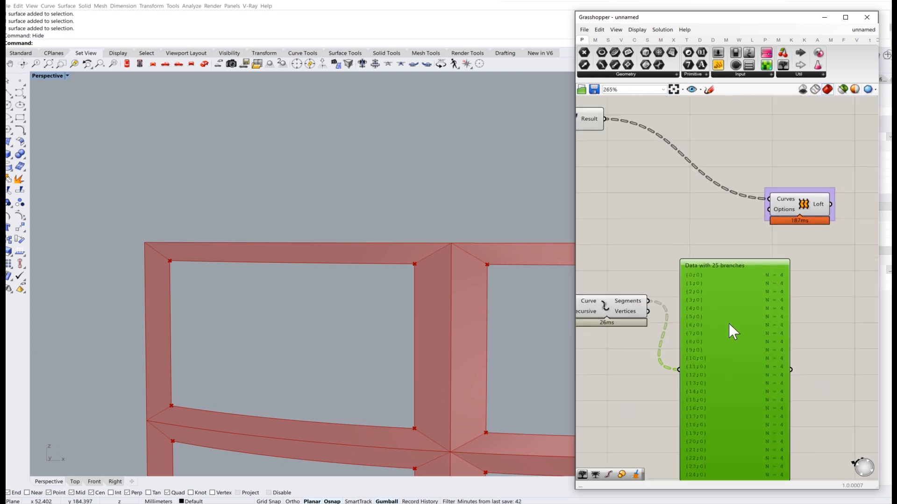
key(Delete)
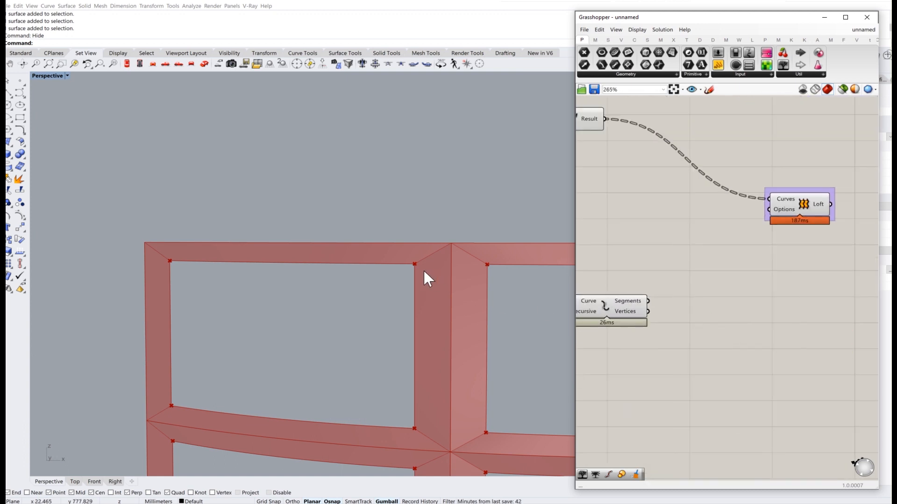
Step: Add an Edge Surface component to the right of Explode, below Loft
double_click(720, 363)
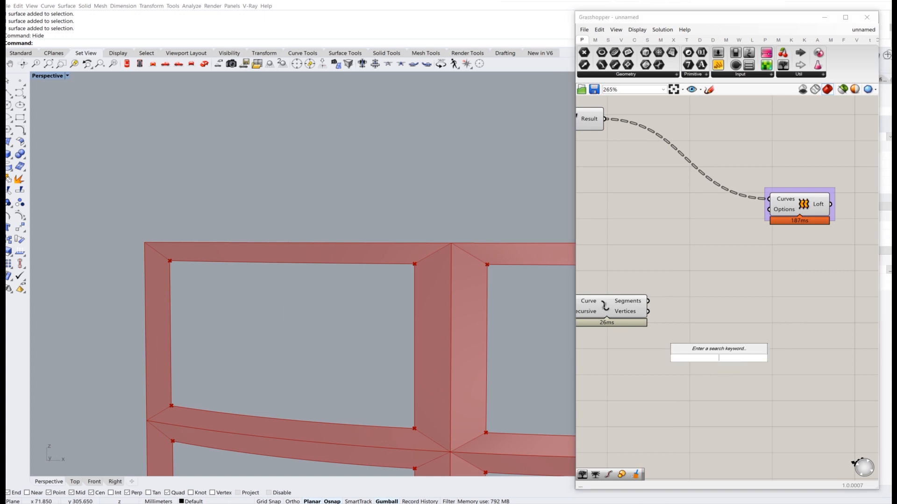
text(e)
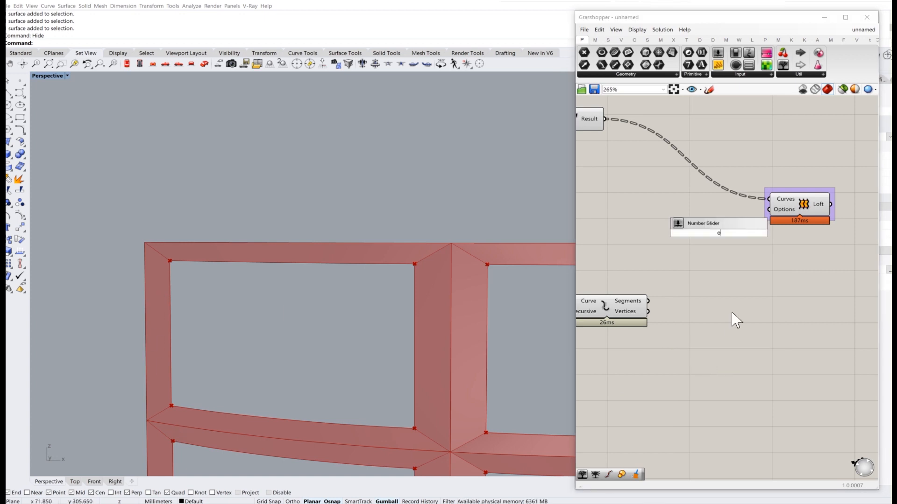
text(dge sr)
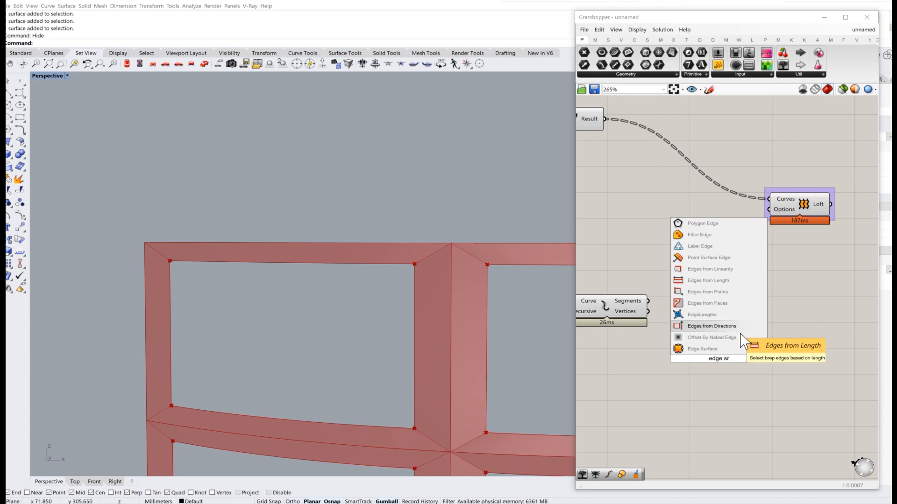
click(703, 349)
drag(719, 369, 814, 327)
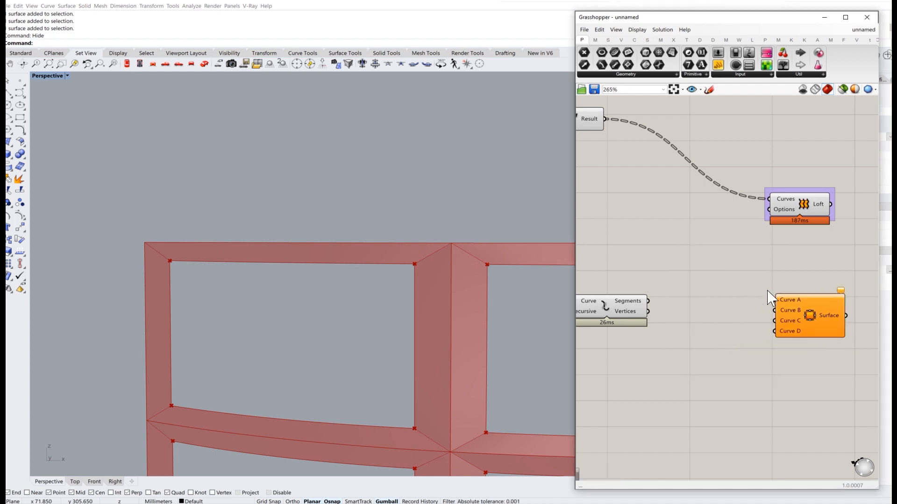
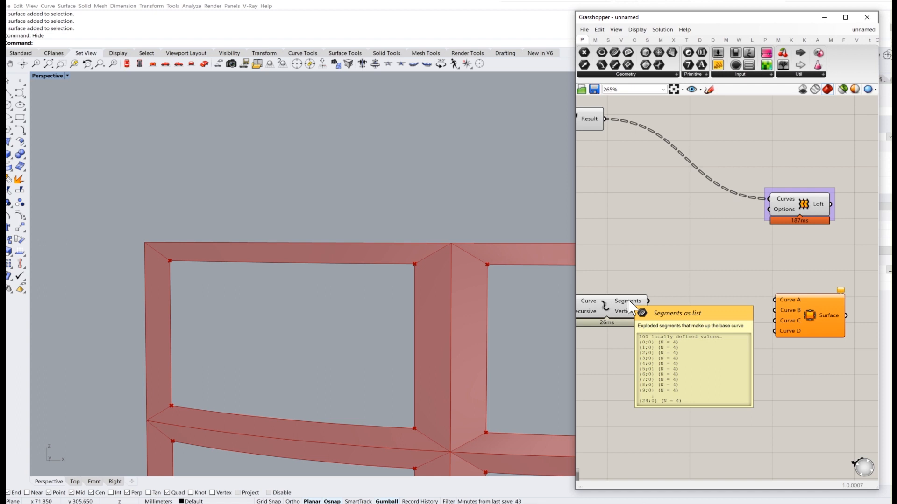
Step: Connect Explode's Segments output to Curve A, B, C and D of Edge Surface and inspect the surfaces in the openings
scroll(656, 308, up, 3)
drag(643, 297, 851, 297)
drag(643, 297, 850, 313)
right_drag(786, 351, 731, 327)
drag(587, 274, 794, 306)
drag(594, 279, 794, 322)
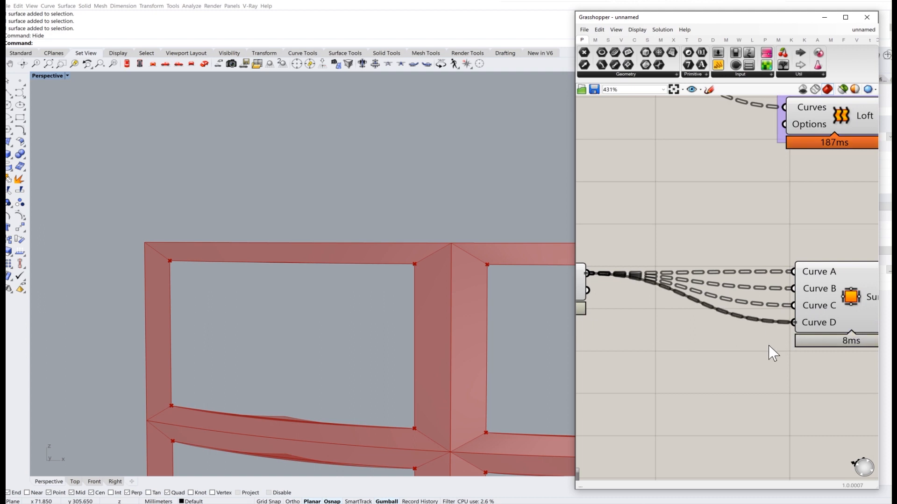
scroll(409, 324, down, 3)
right_drag(411, 325, 462, 373)
scroll(397, 312, up, 10)
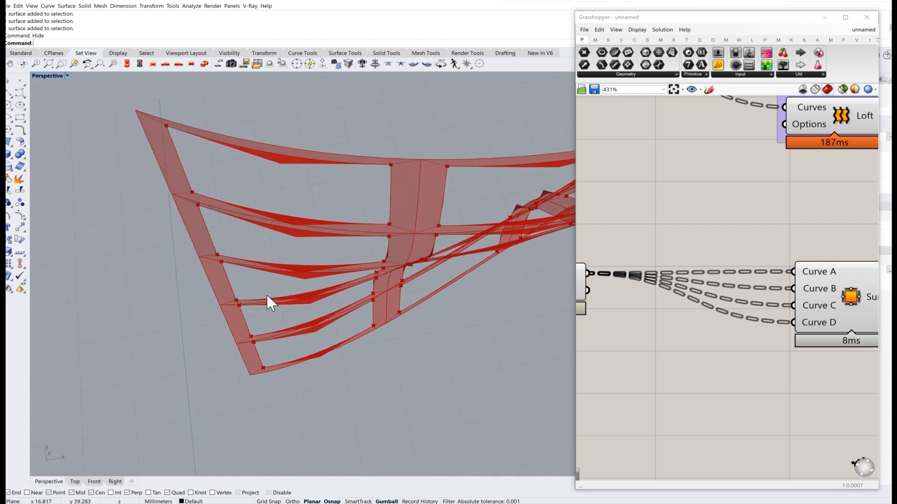
right_drag(284, 307, 241, 299)
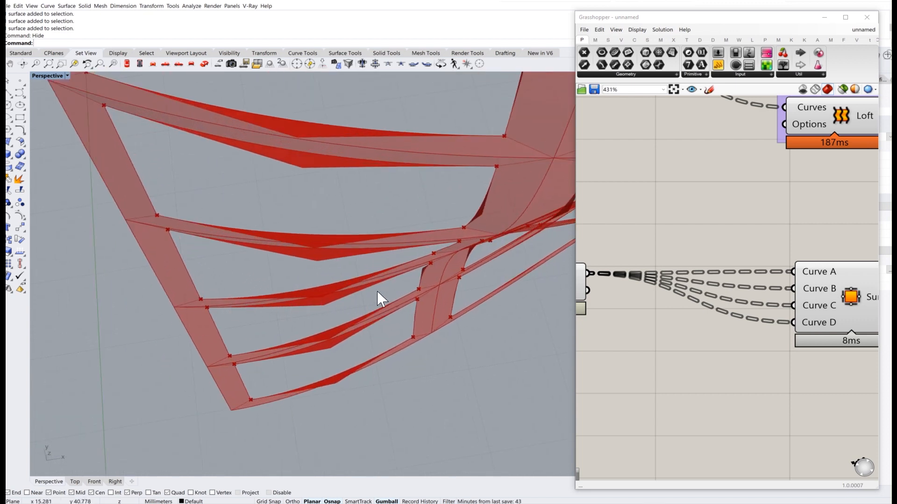
Step: Disconnect the Segments output from all four curve inputs of Edge Surface
scroll(648, 302, down, 3)
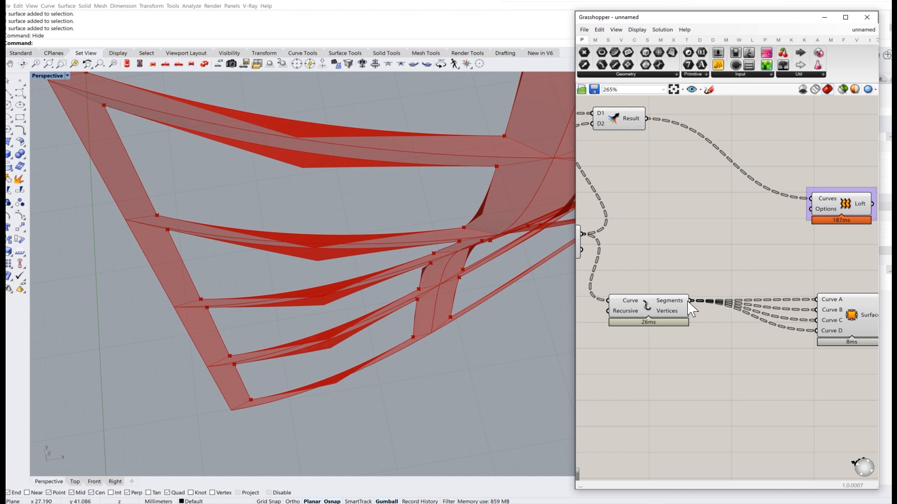
right_click(678, 308)
ctrl+drag(818, 334, 685, 298)
ctrl+drag(818, 322, 690, 302)
ctrl+drag(817, 312, 689, 302)
ctrl+drag(776, 309, 671, 312)
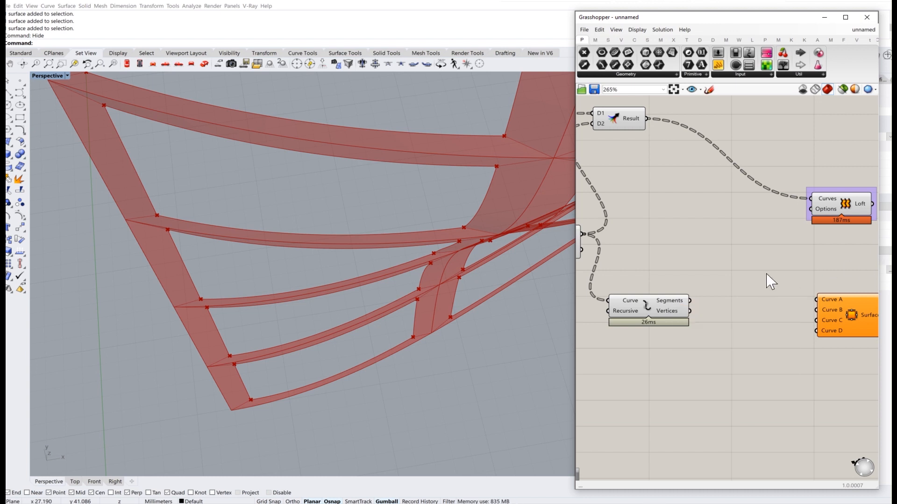
Step: Add a List Item component between Explode and Edge Surface and connect Segments to its List input
scroll(767, 280, up, 3)
right_drag(745, 331, 713, 301)
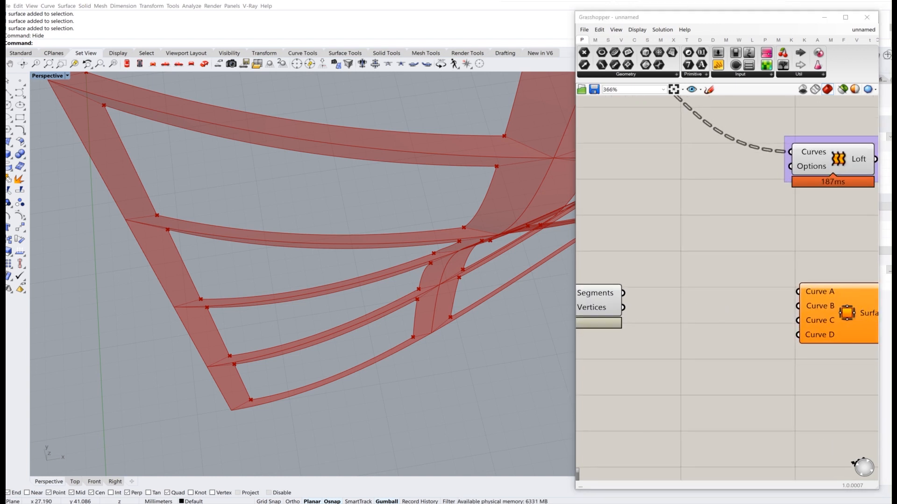
double_click(713, 297)
text(list item)
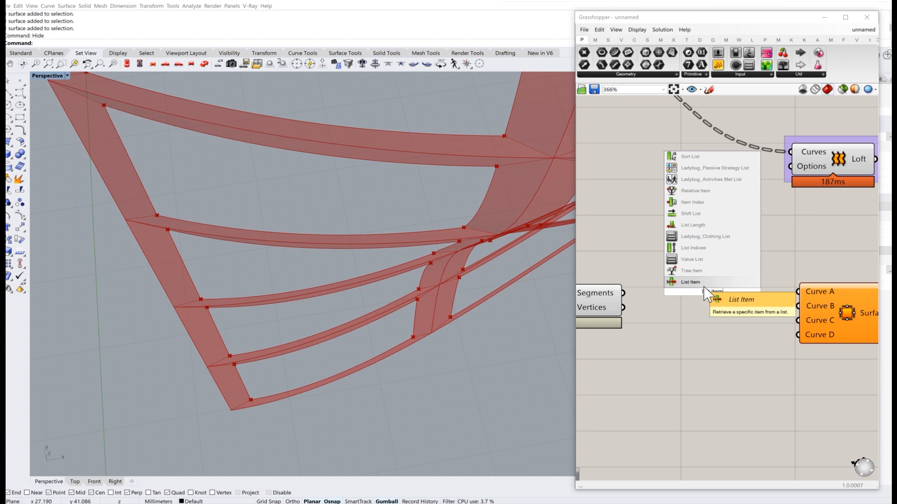
key(Return)
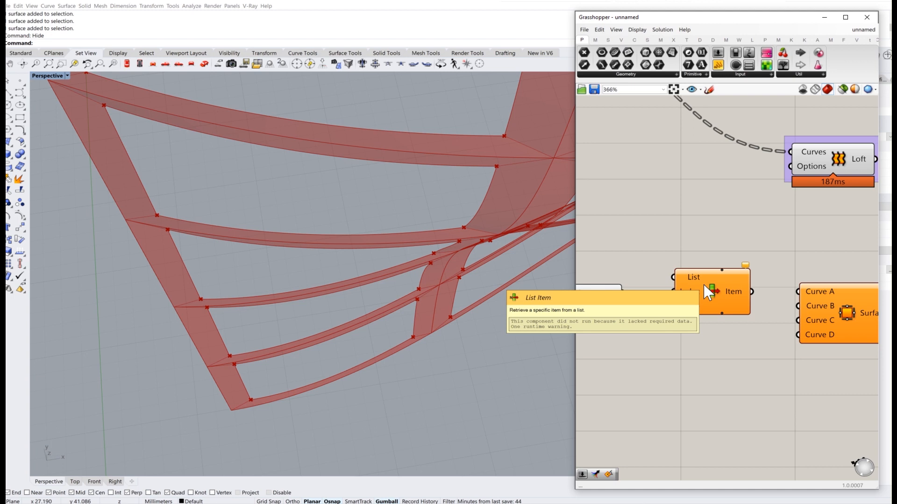
scroll(681, 297, up, 2)
drag(666, 291, 736, 270)
drag(777, 298, 769, 321)
click(702, 235)
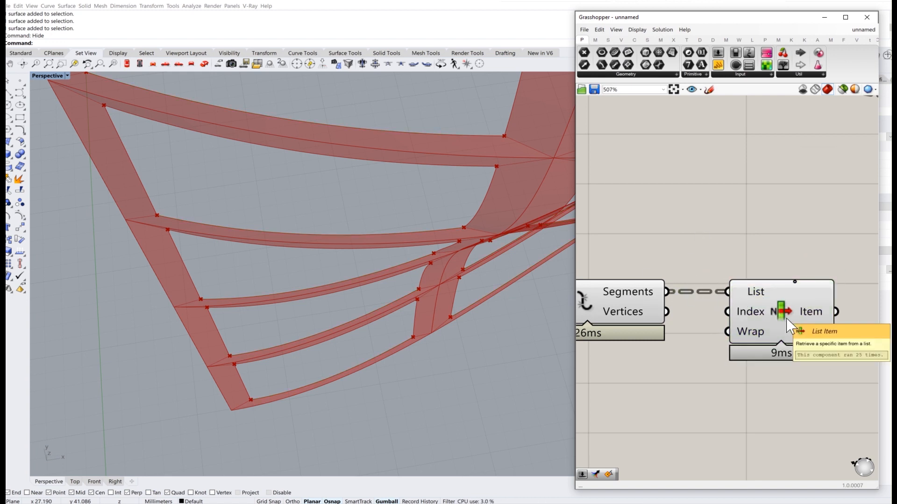
Step: Select the List Item component to examine which segment of each panel opening it returns
click(817, 321)
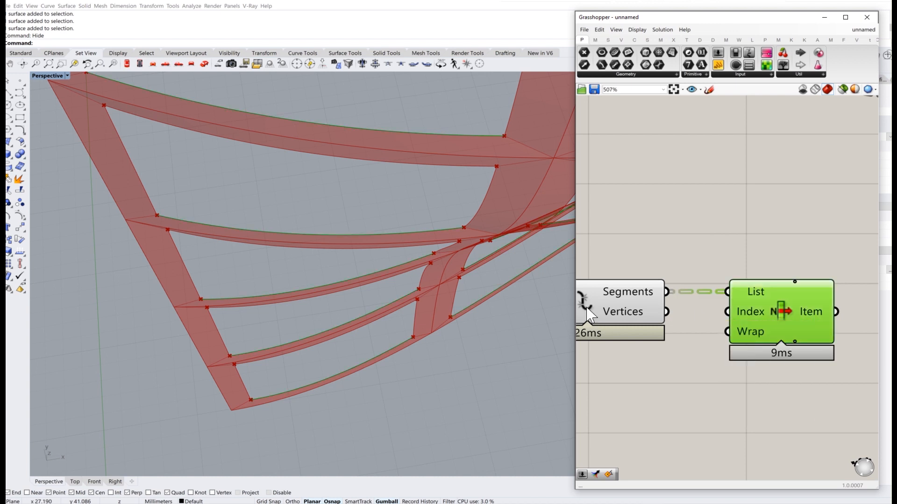
scroll(409, 266, down, 1)
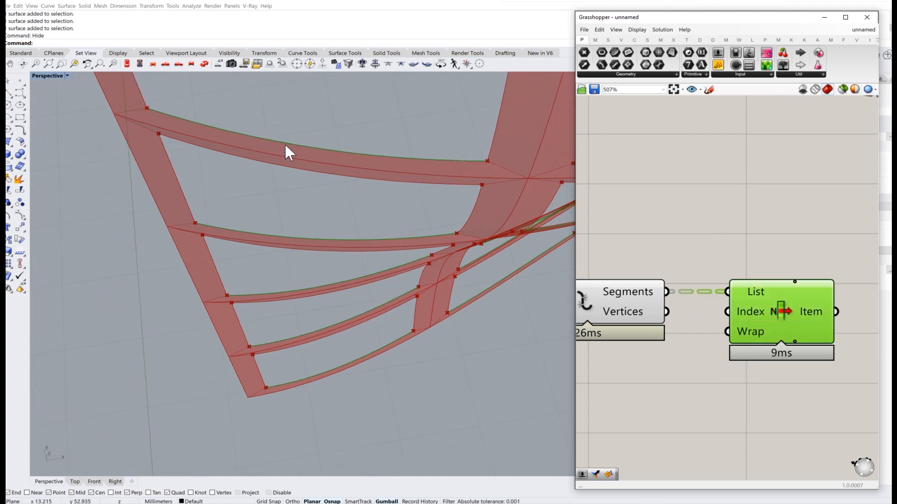
shift+right_drag(220, 137, 230, 244)
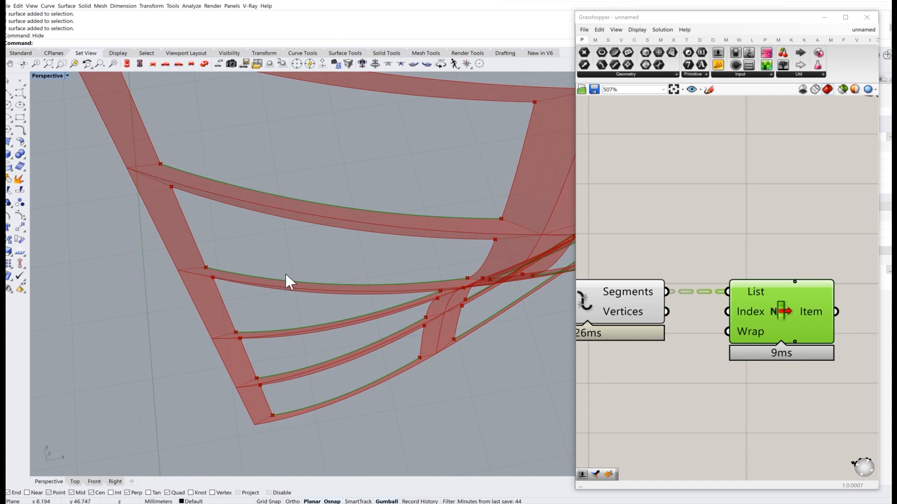
right_drag(442, 284, 118, 154)
scroll(180, 262, up, 5)
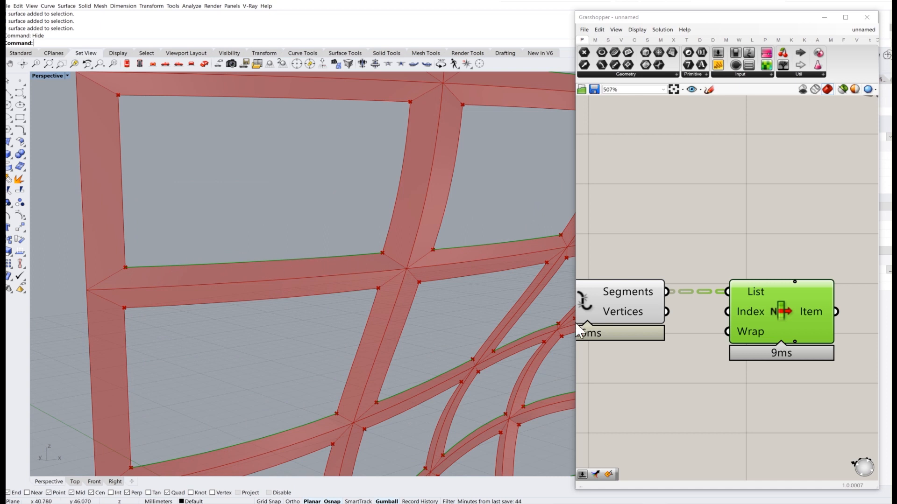
click(740, 394)
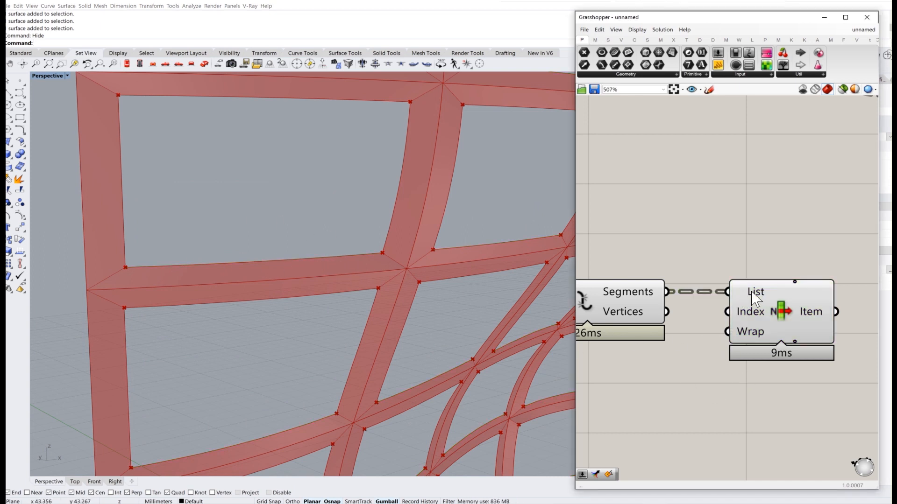
click(781, 307)
Step: Duplicate List Item below the original and connect a number slider set to 1 to the copy's Index input
right_drag(787, 335, 749, 310)
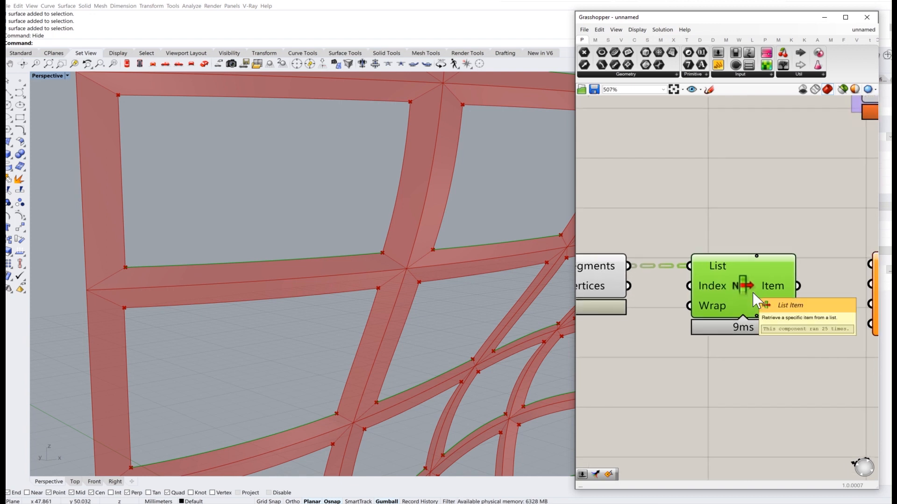
alt+drag(743, 304, 747, 400)
right_drag(662, 373, 706, 313)
click(660, 356)
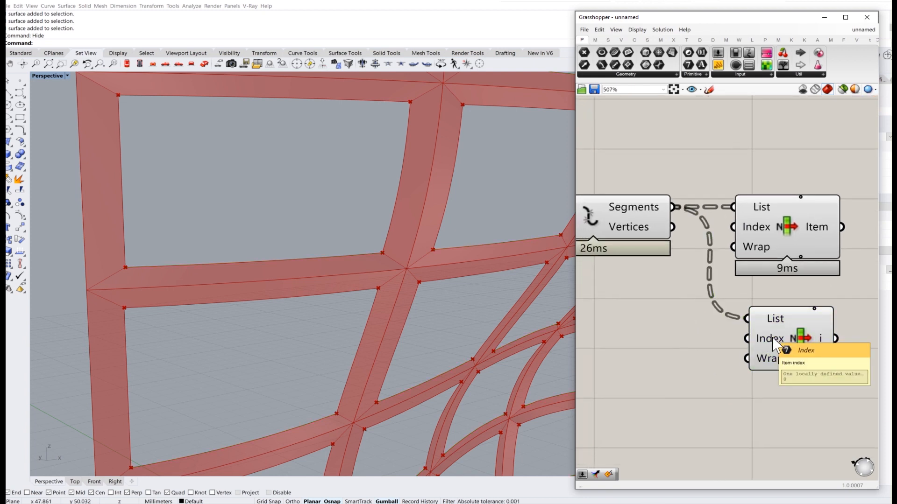
text(1)
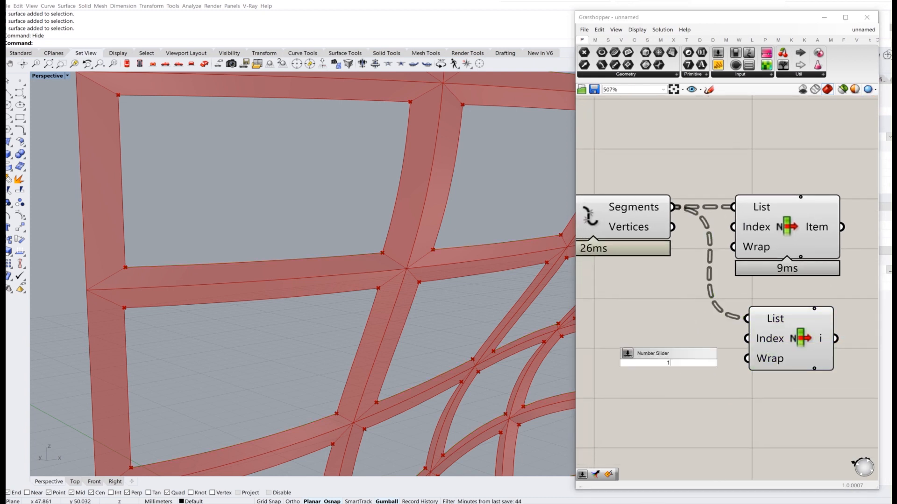
key(Return)
drag(714, 367, 664, 353)
drag(726, 351, 746, 338)
drag(691, 362, 689, 350)
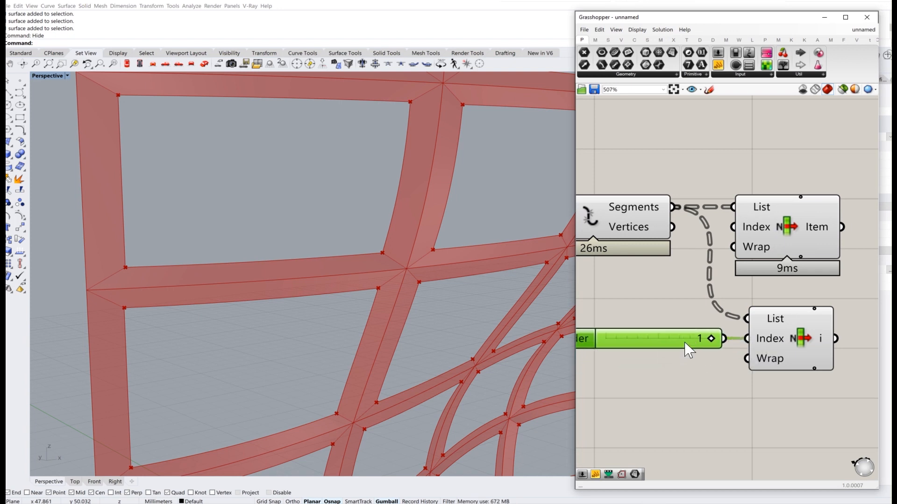
Step: Select the two List Item components in turn to compare which opening segments they return
click(790, 345)
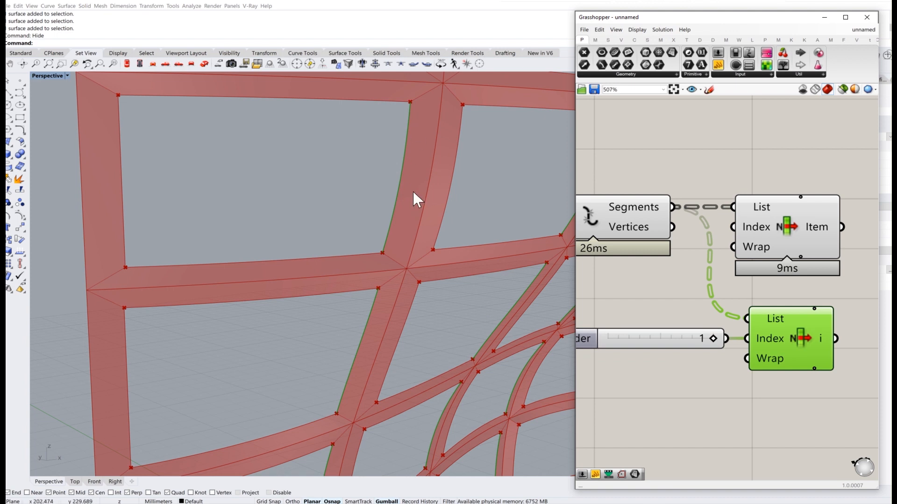
click(638, 301)
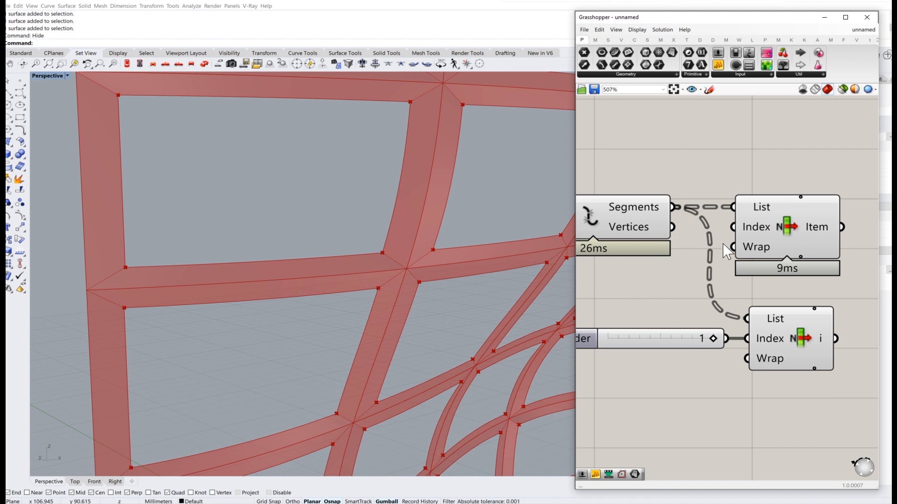
mouse_move(749, 231)
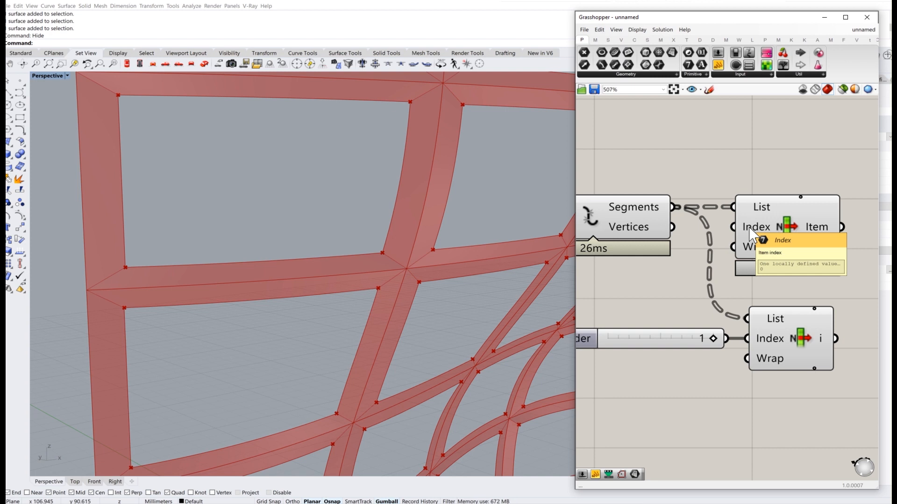
click(786, 230)
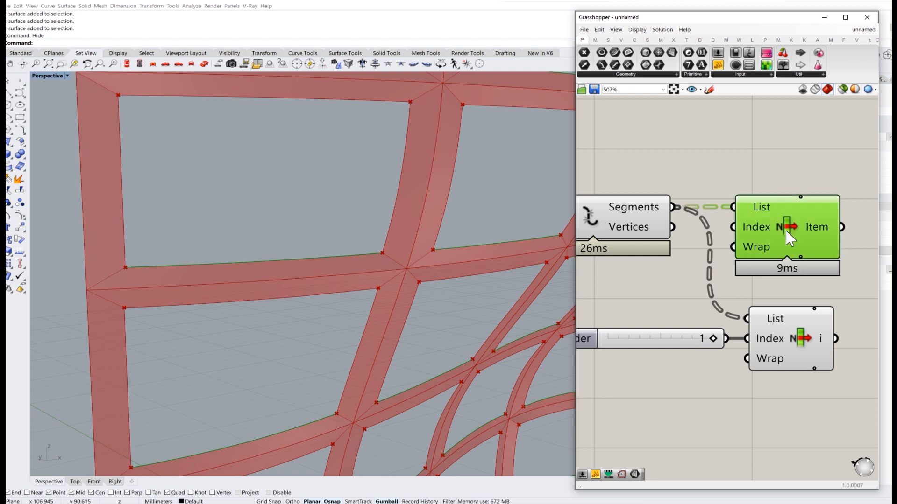
click(682, 378)
click(800, 340)
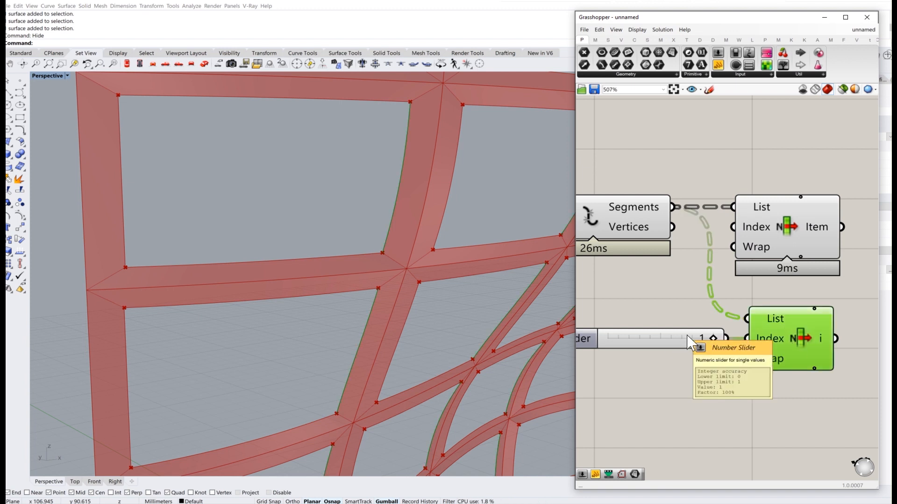
Step: Copy the second List Item together with its slider and place the copies below
drag(803, 422, 654, 325)
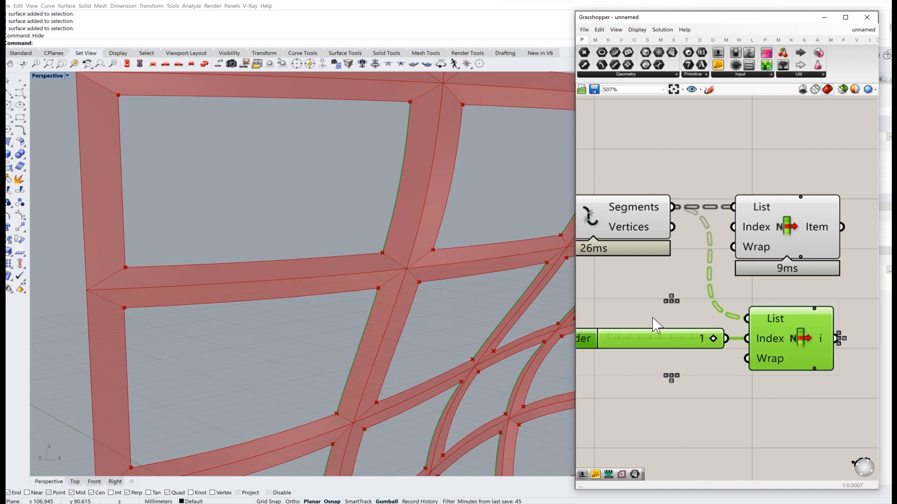
key(ctrl+v)
drag(809, 350, 798, 433)
click(655, 415)
right_drag(654, 414, 686, 375)
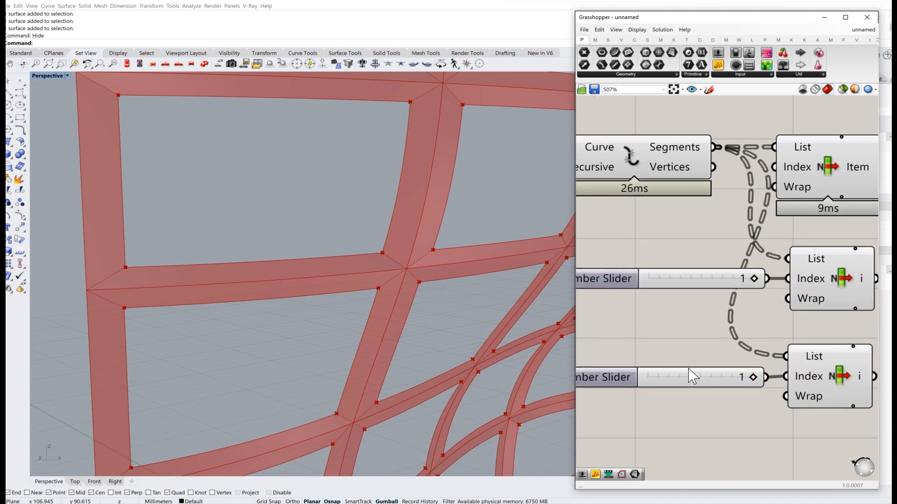
Step: Replace the copied slider with a number slider set to 2, connected to the third List Item's Index input
click(687, 382)
key(Delete)
double_click(690, 396)
text(2)
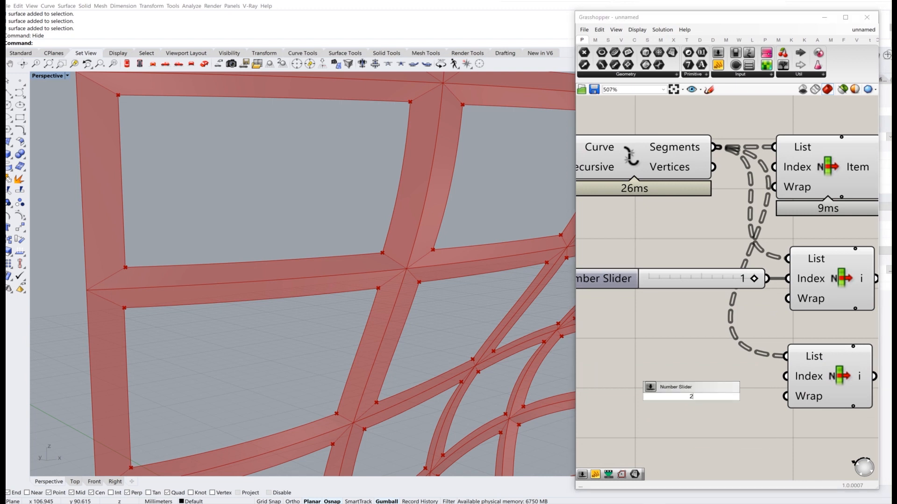
key(Return)
drag(777, 404, 738, 372)
Step: Delete both number sliders and the two duplicated List Item components, keeping only the original
scroll(738, 372, down, 3)
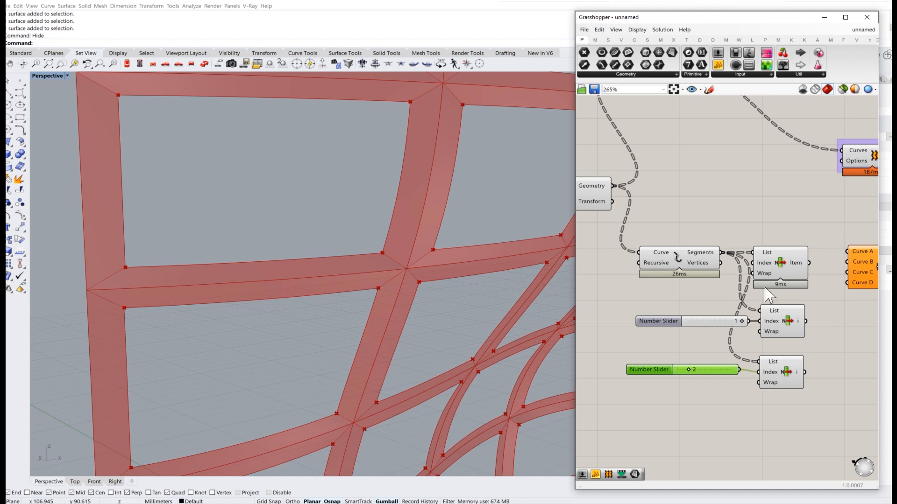
drag(821, 444, 696, 304)
key(Delete)
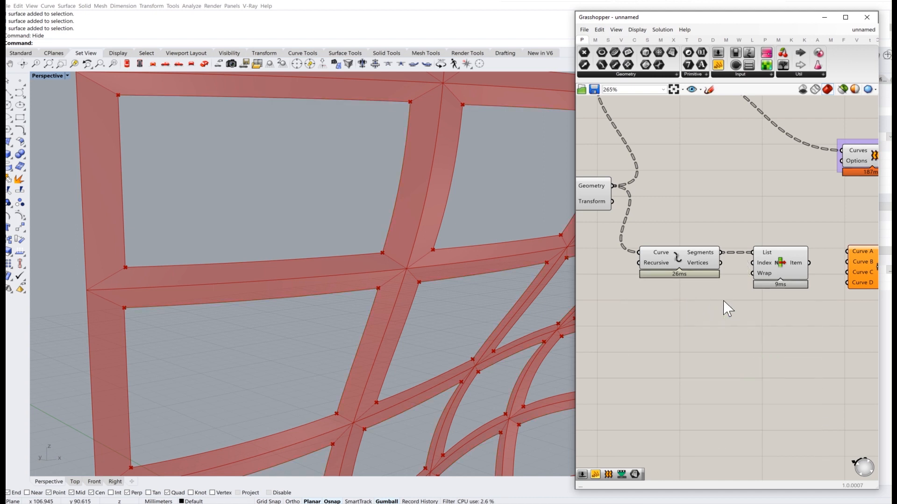
Step: Insert three additional outputs, +1, +2 and +3, on the List Item component
scroll(785, 267, up, 5)
right_drag(782, 263, 717, 283)
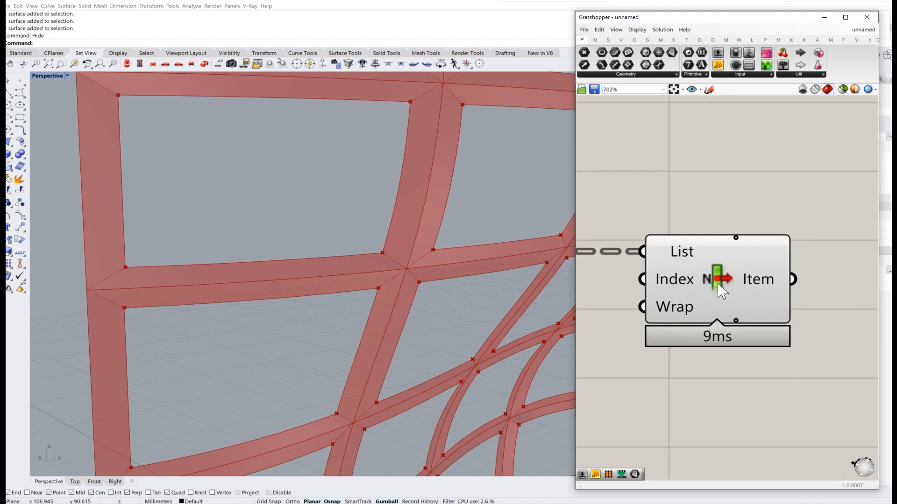
scroll(737, 280, up, 1)
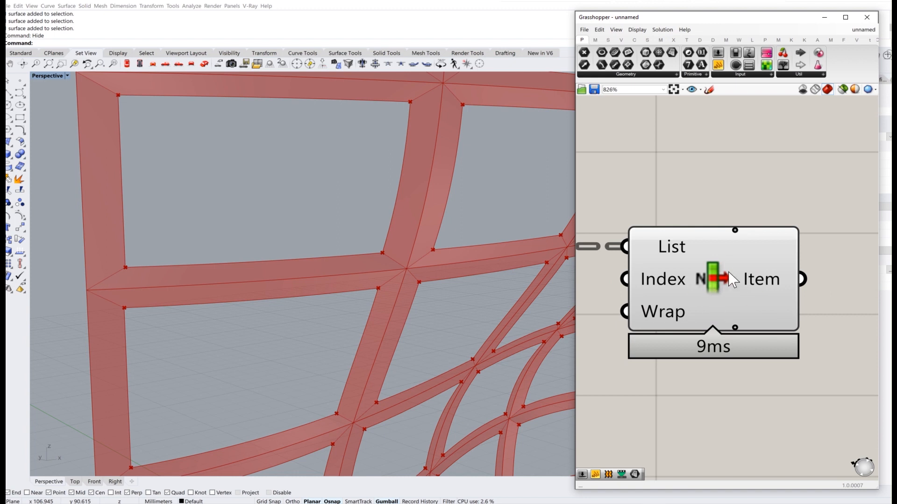
scroll(726, 325, up, 3)
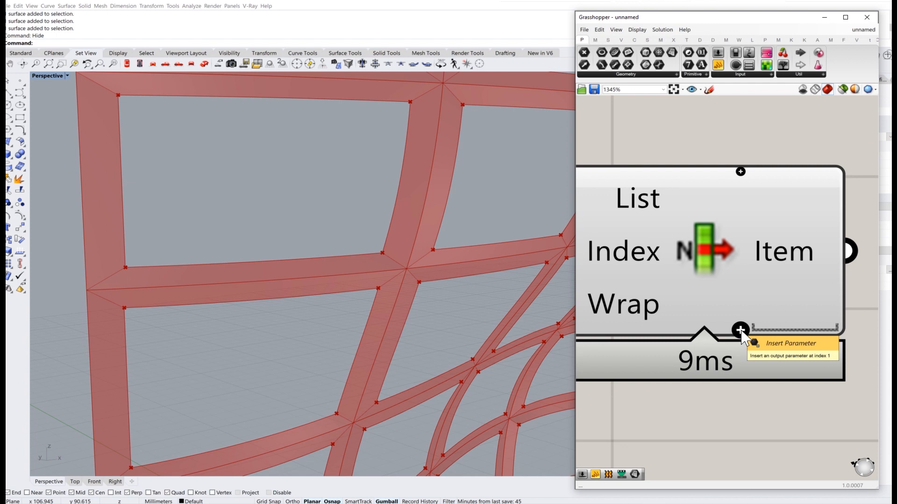
click(740, 330)
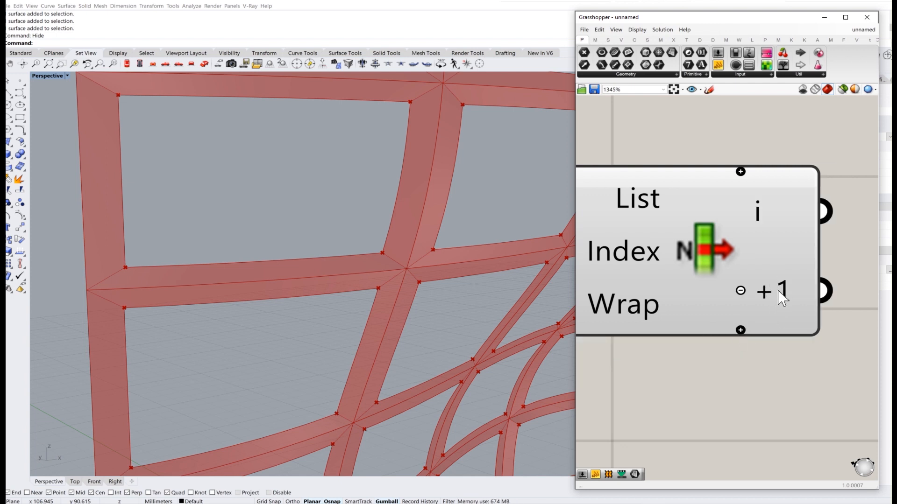
scroll(766, 285, down, 2)
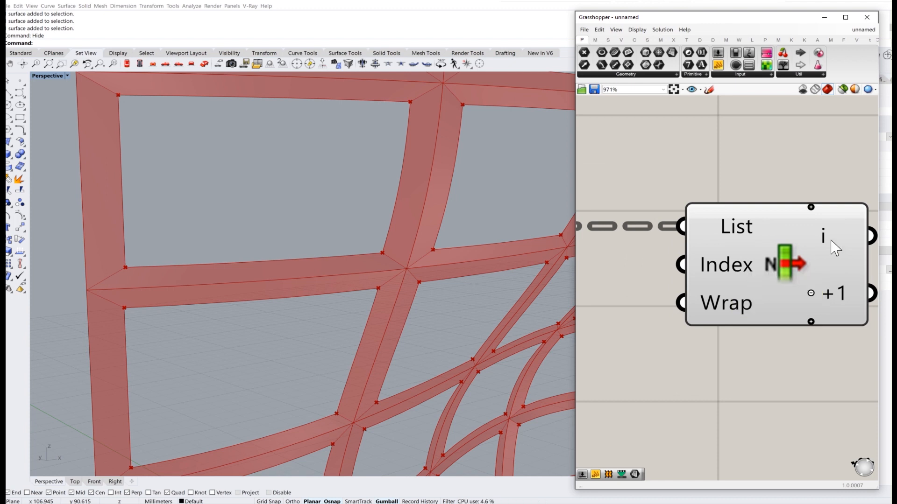
right_drag(818, 267, 728, 266)
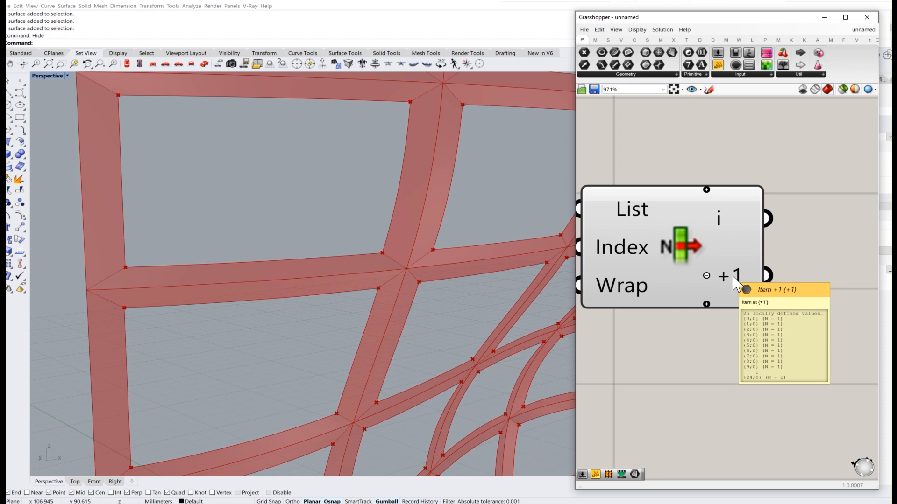
click(706, 304)
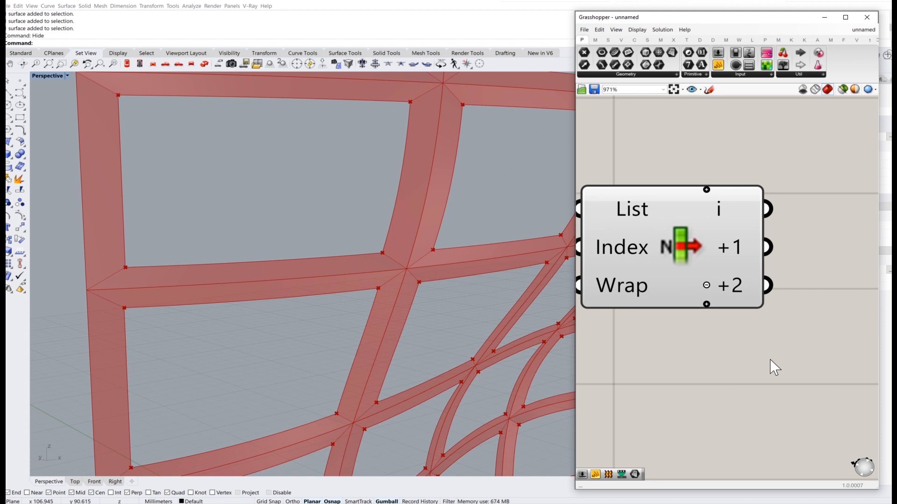
click(706, 304)
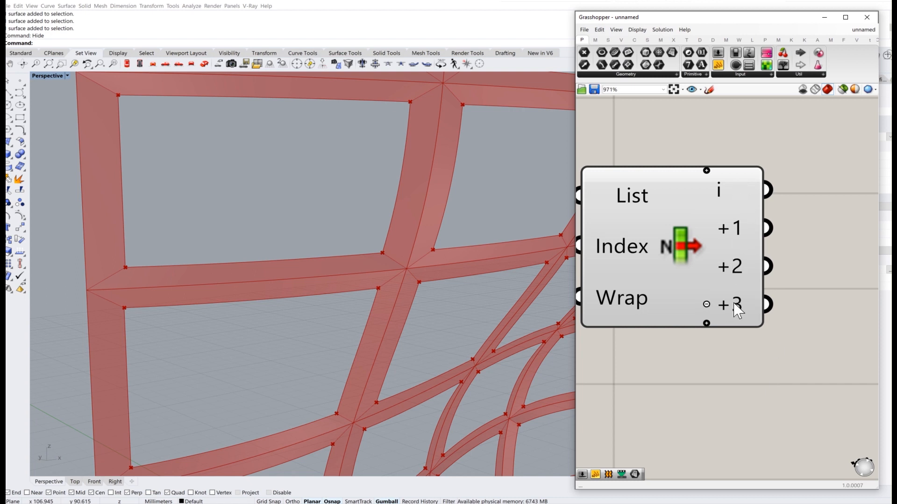
Step: Insert a further +4 output on List Item and inspect its data
mouse_move(737, 310)
click(706, 323)
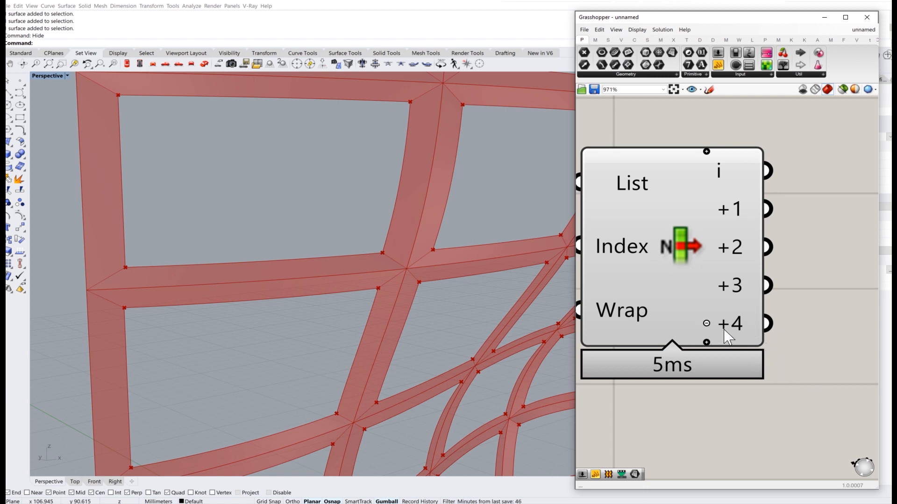
mouse_move(735, 330)
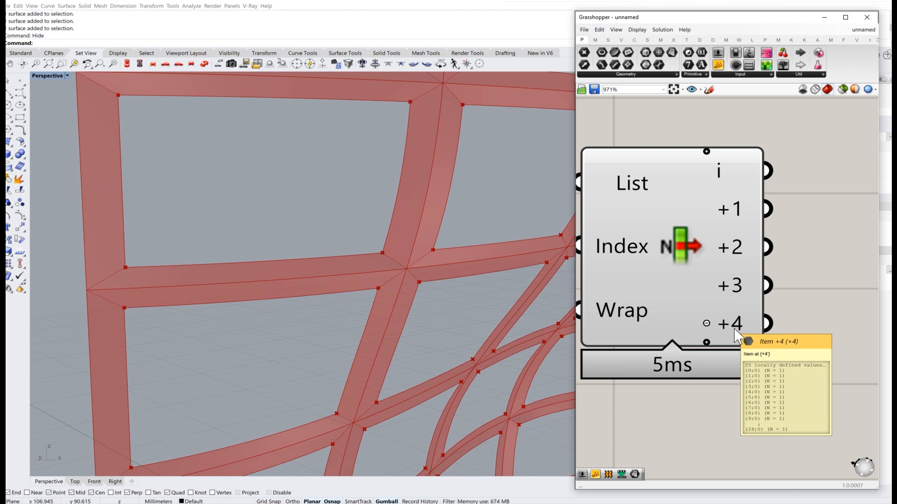
Step: Add a Boolean Toggle below the List Item component, connect it to the Wrap input and set it to True
scroll(755, 339, down, 2)
right_drag(734, 333, 824, 316)
drag(759, 293, 766, 299)
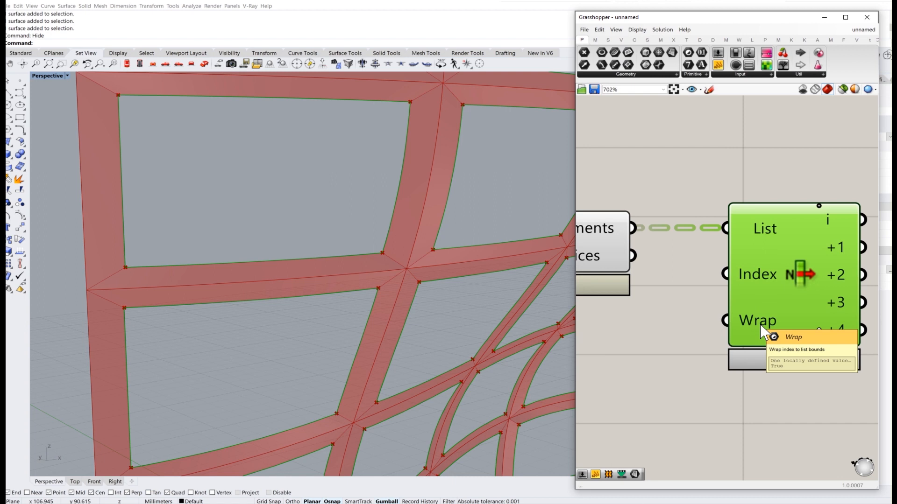
double_click(696, 385)
text(togg)
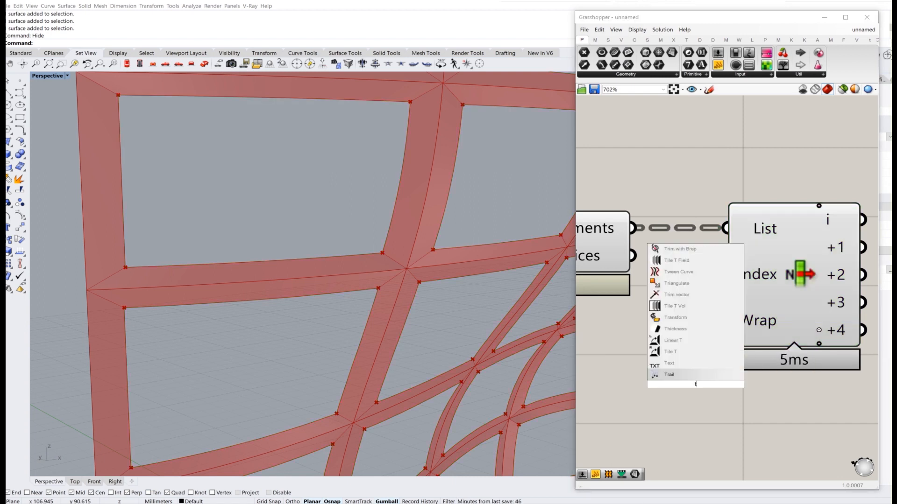
key(Return)
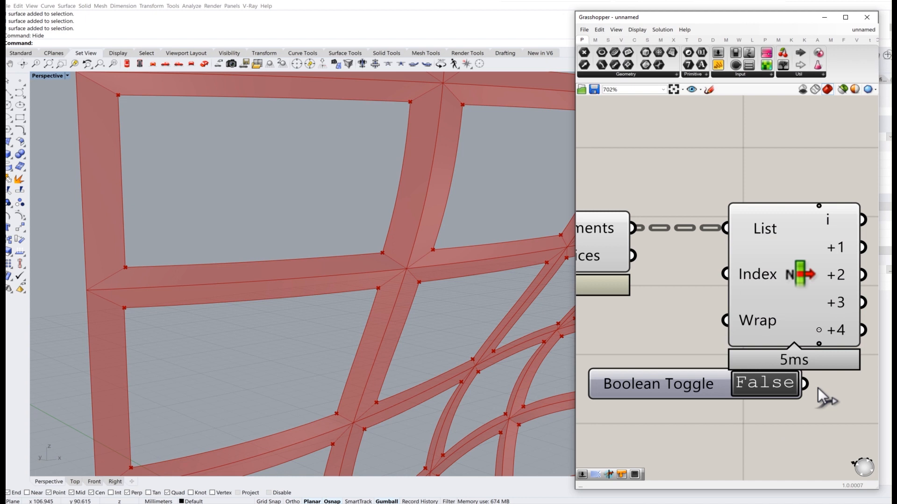
drag(716, 327, 723, 323)
double_click(756, 384)
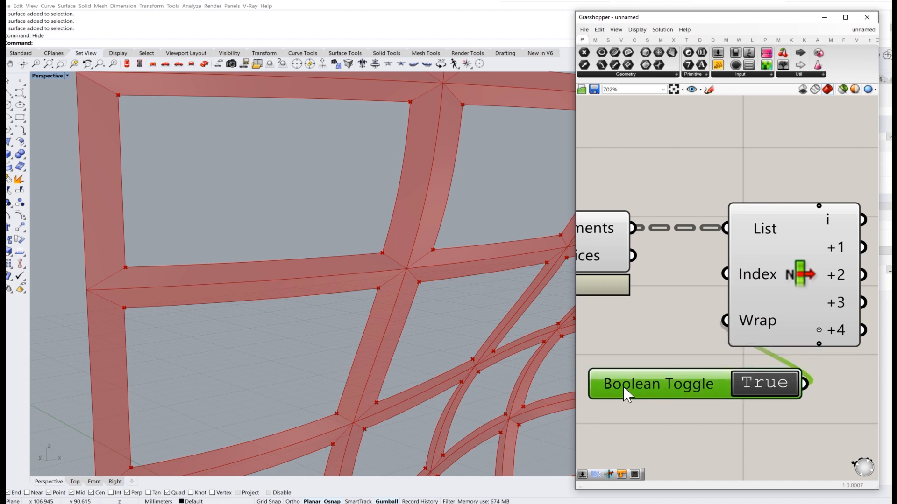
drag(624, 395, 521, 386)
click(737, 403)
right_drag(820, 383, 761, 391)
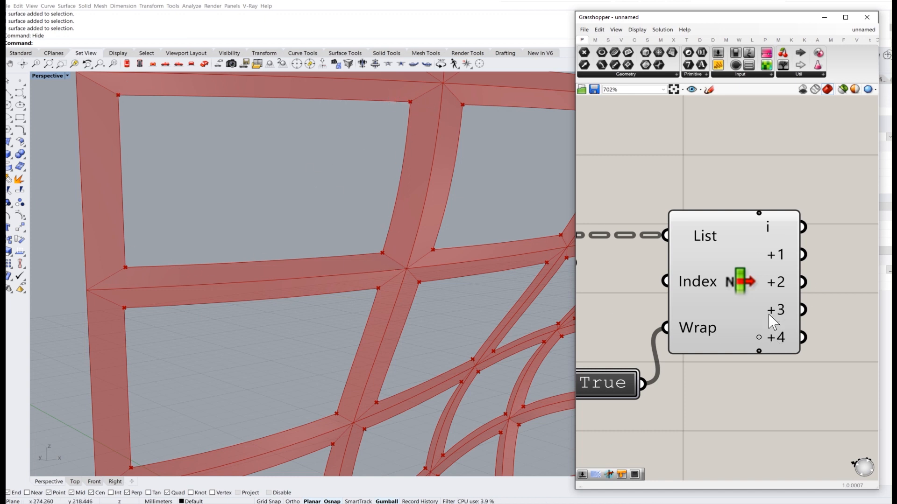
Step: Check the List Item outputs and set the Boolean Toggle on Wrap to False
mouse_move(785, 347)
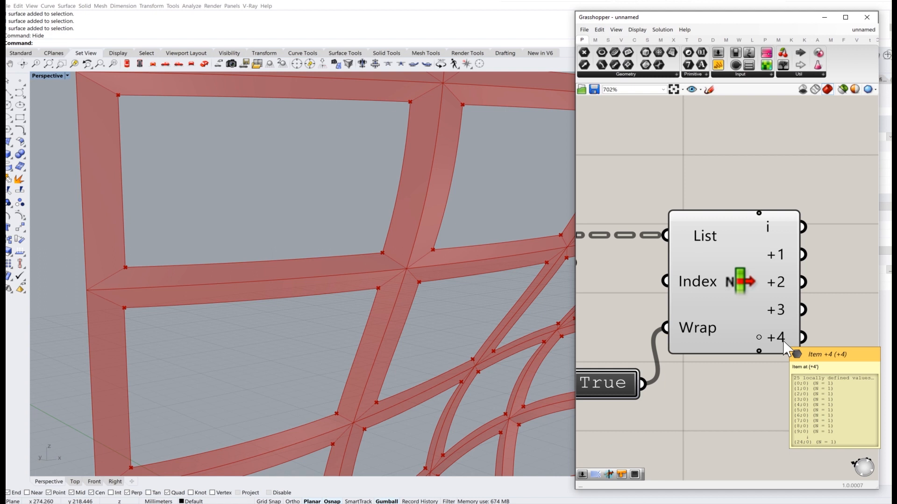
mouse_move(785, 229)
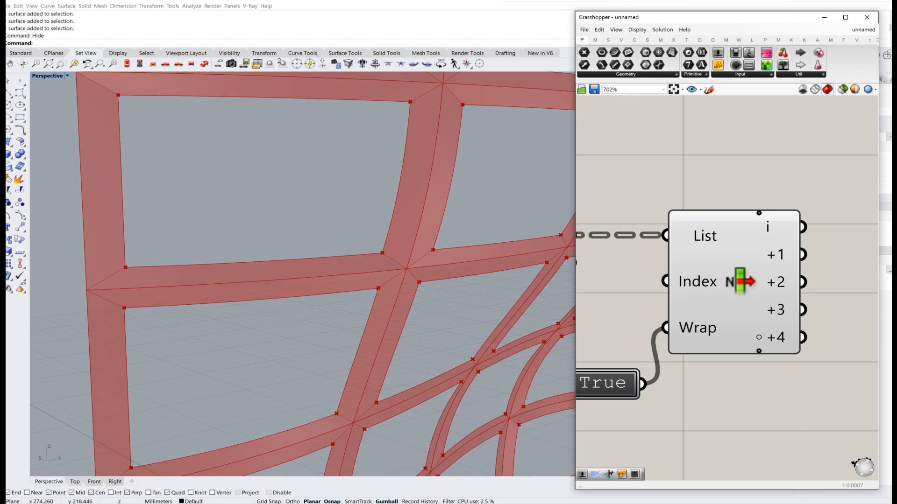
right_drag(617, 395, 682, 376)
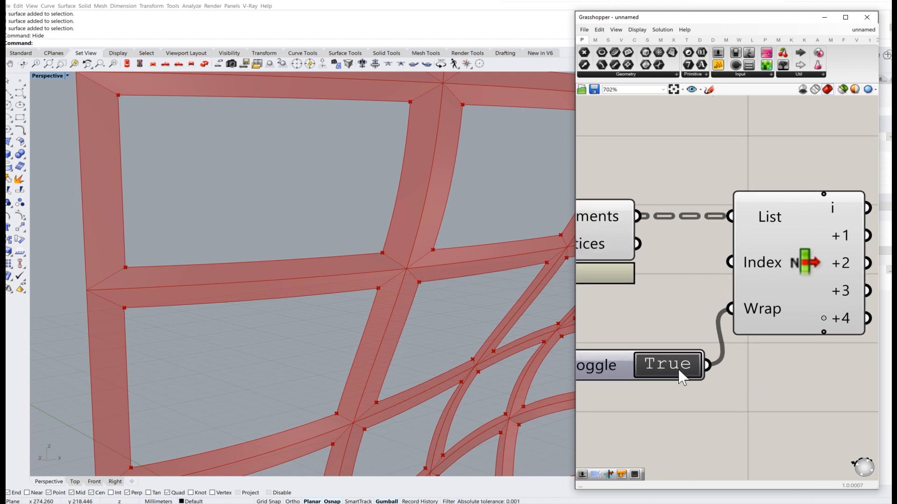
double_click(673, 364)
right_drag(844, 342, 734, 328)
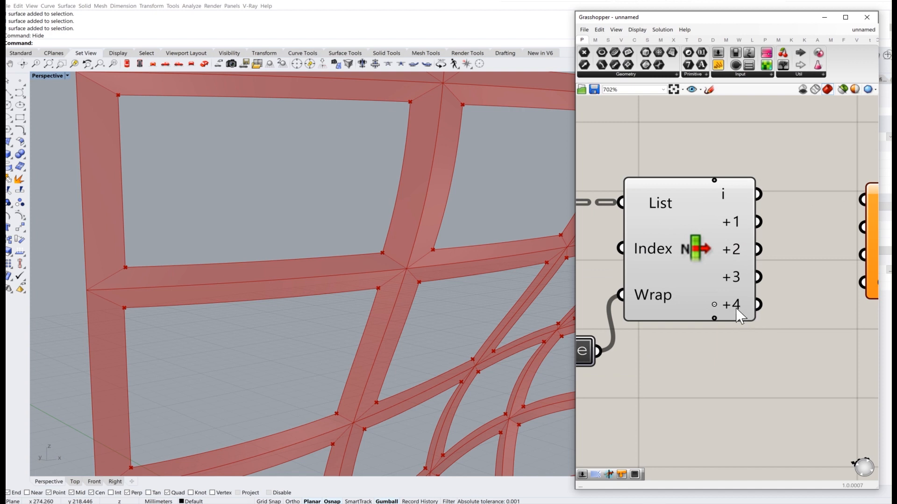
Step: View the +4 output's data in a temporary Panel and delete the Panel
mouse_move(737, 313)
drag(718, 65, 819, 374)
drag(757, 308, 802, 451)
right_drag(802, 451, 705, 327)
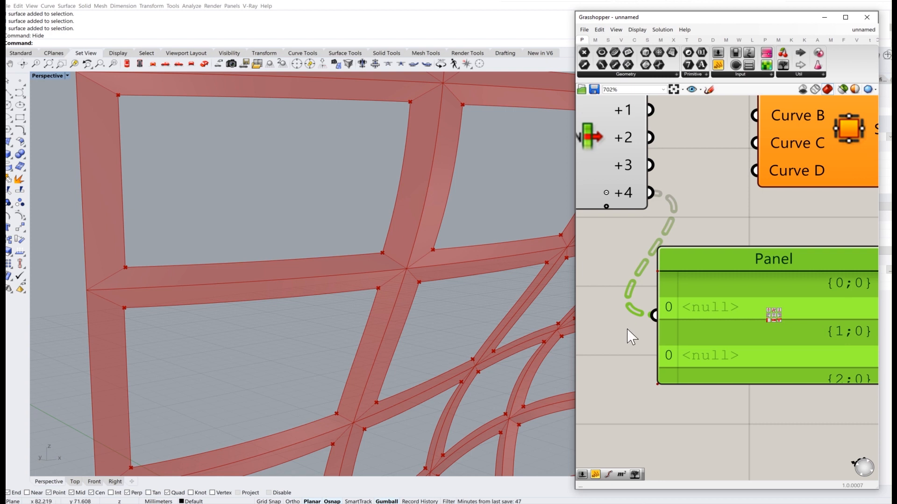
key(Delete)
Step: Delete the Boolean Toggle feeding Wrap and remove the +4 output from List Item
scroll(703, 309, down, 3)
right_drag(674, 295, 781, 329)
scroll(671, 282, up, 3)
click(596, 316)
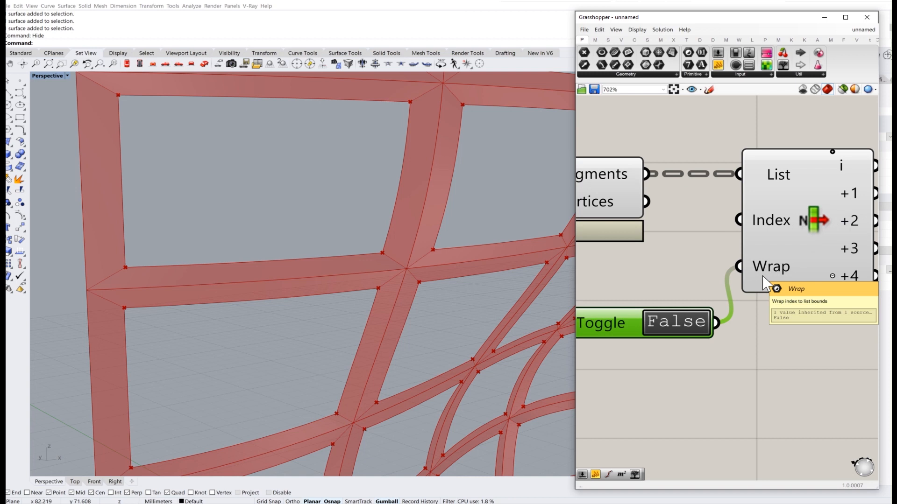
key(Delete)
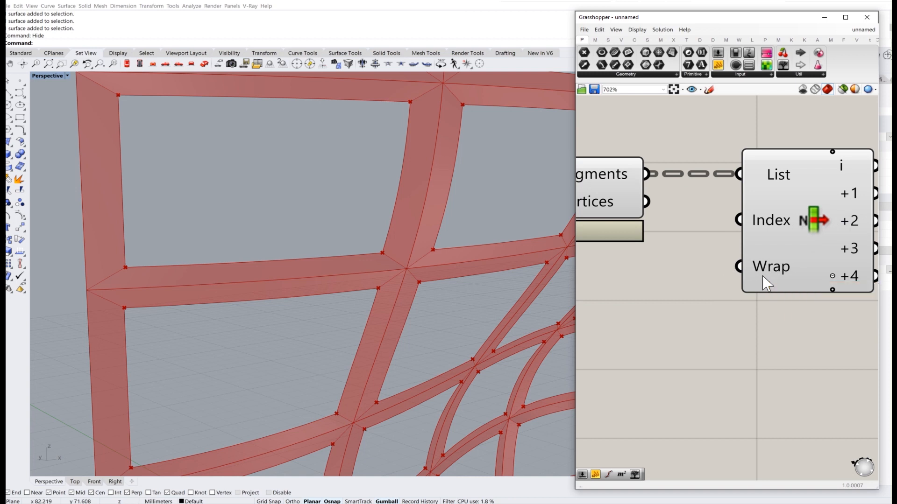
click(832, 276)
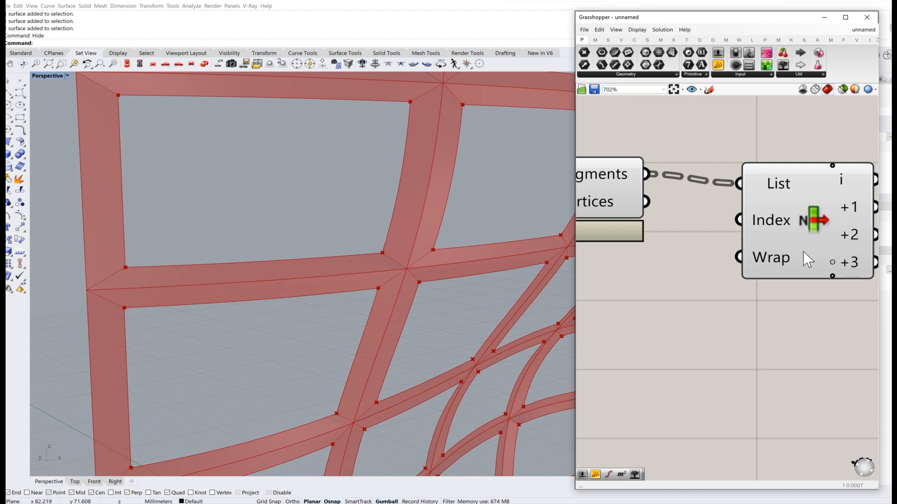
Step: Connect List Item outputs i, +1, +2 and +3 to Edge Surface inputs Curve A, Curve B, Curve C and Curve D
right_drag(809, 223, 694, 275)
drag(695, 275, 667, 264)
scroll(705, 256, down, 2)
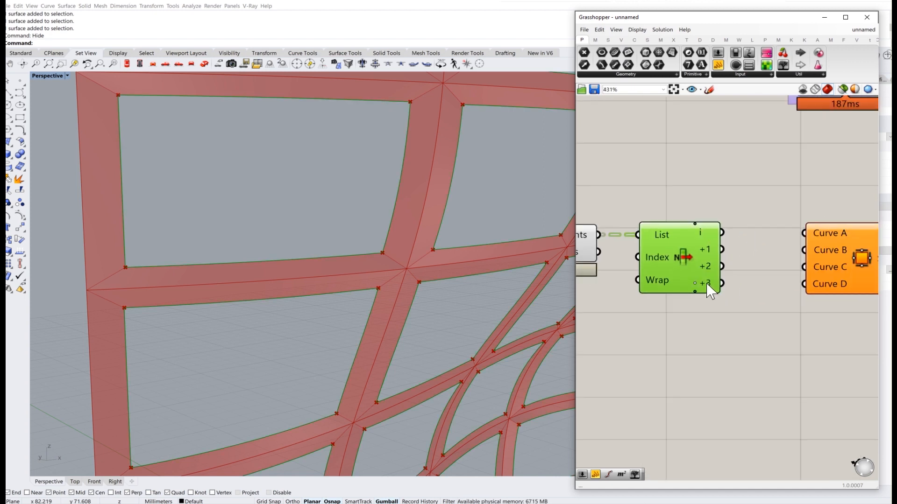
right_drag(836, 262, 774, 252)
drag(826, 264, 798, 261)
drag(669, 230, 724, 229)
drag(669, 248, 724, 264)
drag(669, 281, 760, 275)
click(811, 182)
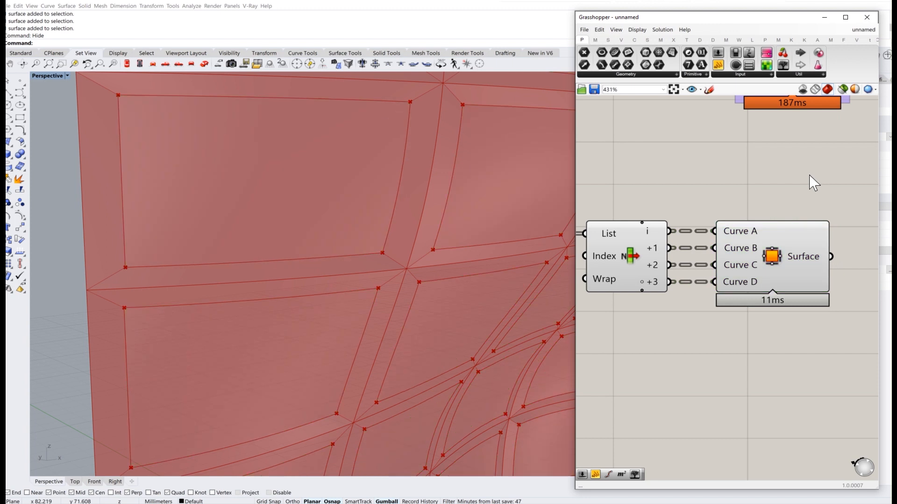
Step: Turn off the preview of the Explode and List Item components
right_drag(367, 225, 551, 266)
scroll(696, 278, down, 4)
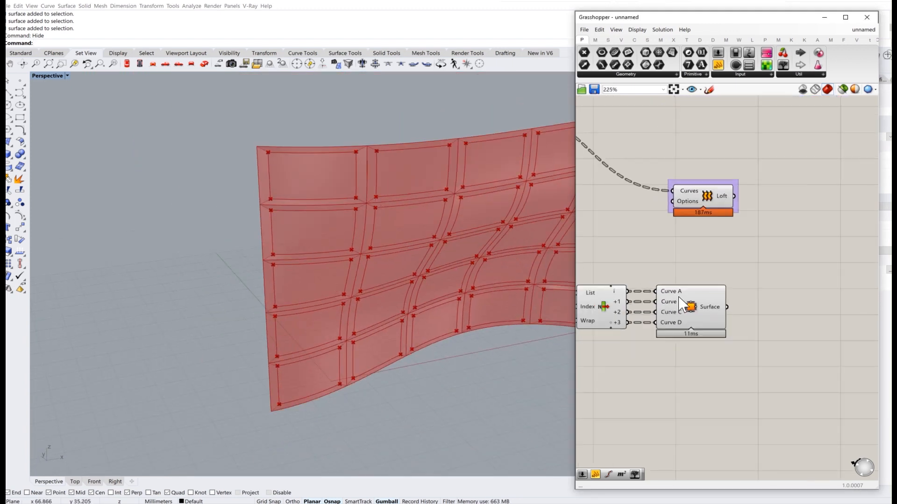
right_drag(721, 352, 769, 346)
drag(726, 360, 607, 280)
middle_click(648, 256)
click(683, 227)
Step: Turn off the preview of the upstream curve components, including Scale and the Merge that feeds the Loft
right_drag(681, 253, 782, 283)
drag(768, 300, 572, 152)
middle_click(635, 171)
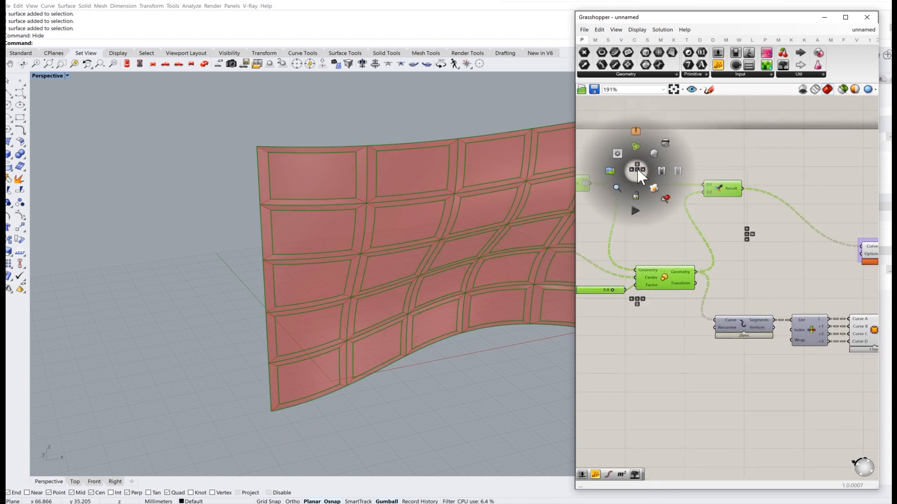
click(666, 142)
Step: Select the Loft and Edge Surface components in turn to compare the frame surfaces with the infill panels
scroll(801, 206, down, 5)
right_drag(754, 224, 673, 222)
scroll(672, 221, up, 6)
click(656, 220)
click(760, 316)
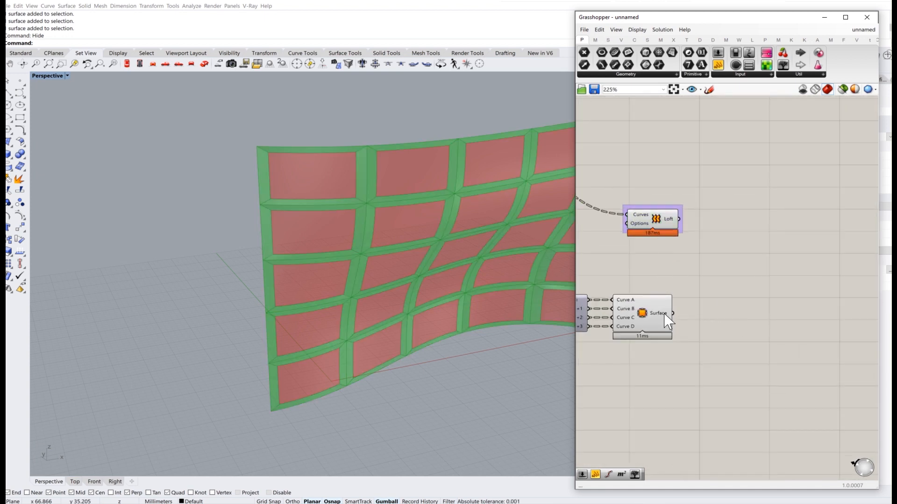
click(665, 315)
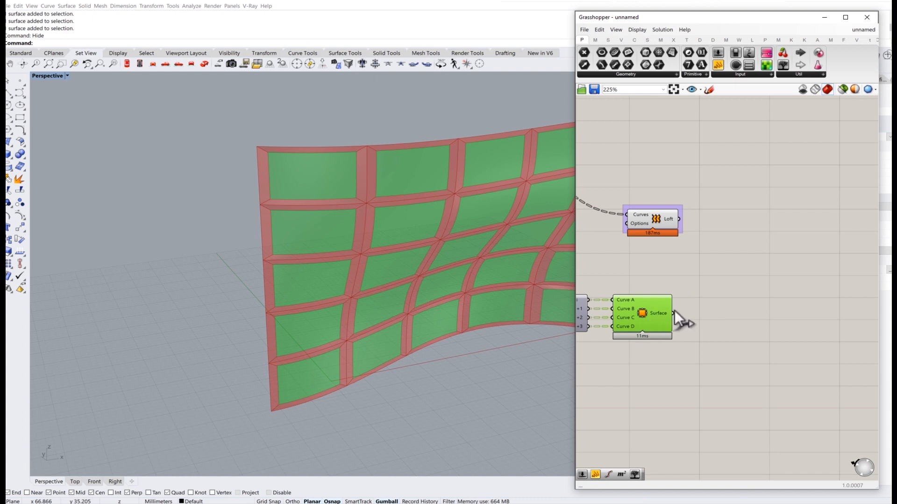
drag(666, 321, 669, 321)
drag(670, 331, 673, 324)
click(725, 275)
right_drag(726, 275, 720, 289)
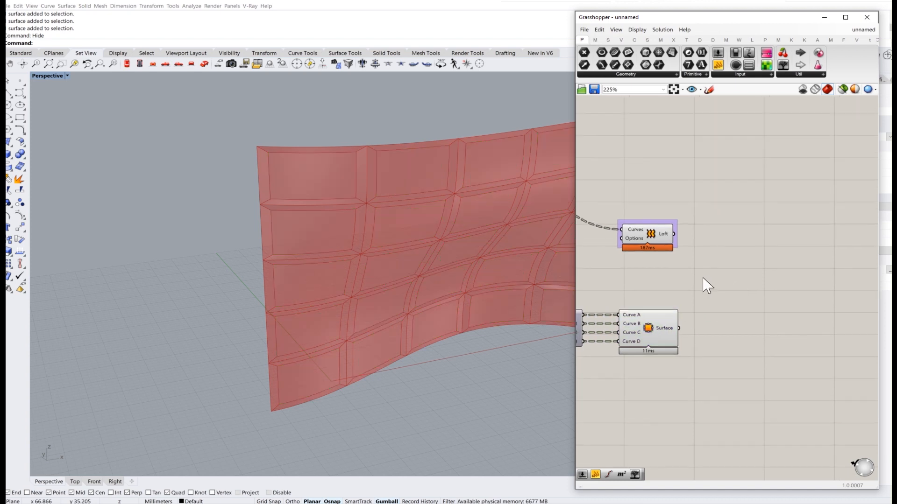
click(653, 318)
click(640, 228)
click(692, 302)
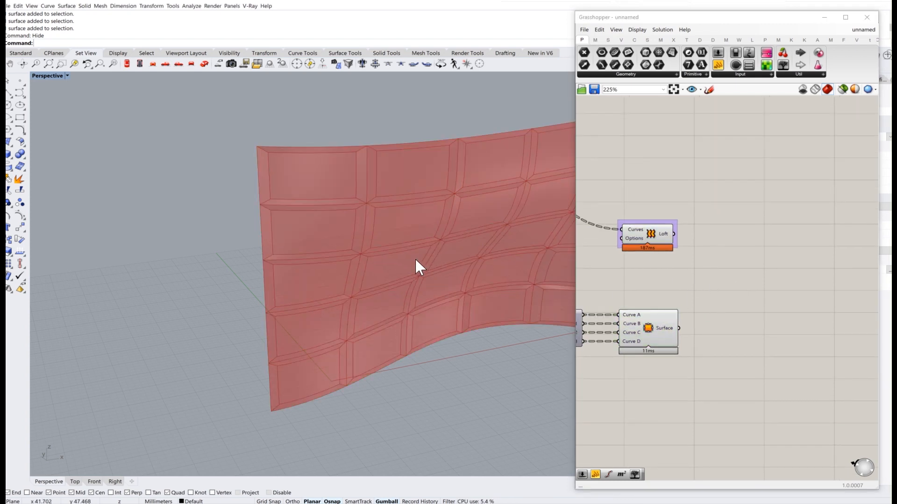
right_drag(414, 257, 469, 256)
Step: Add a Merge component and connect the Loft output to its first input and the Edge Surface output to its second
double_click(766, 264)
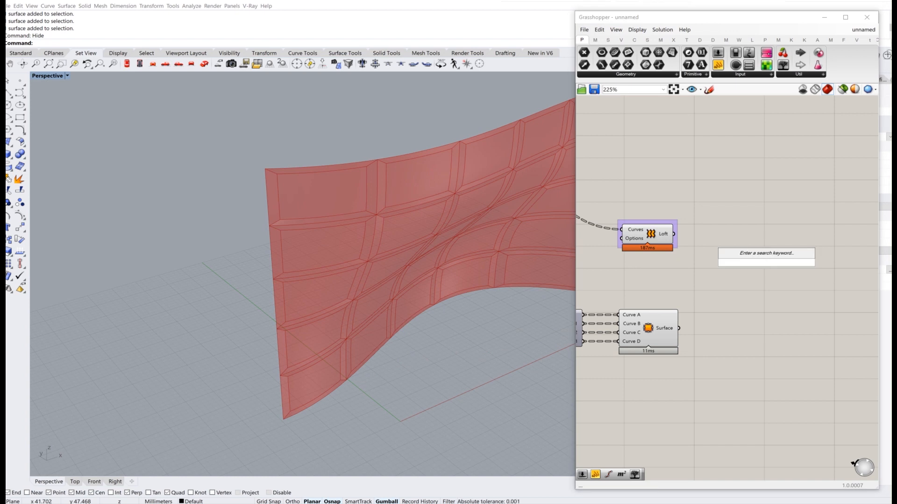
double_click(725, 298)
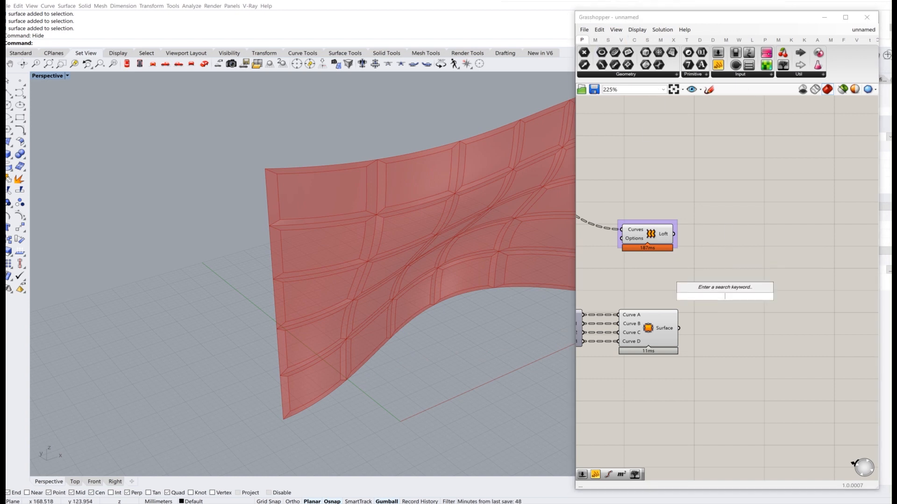
text(er)
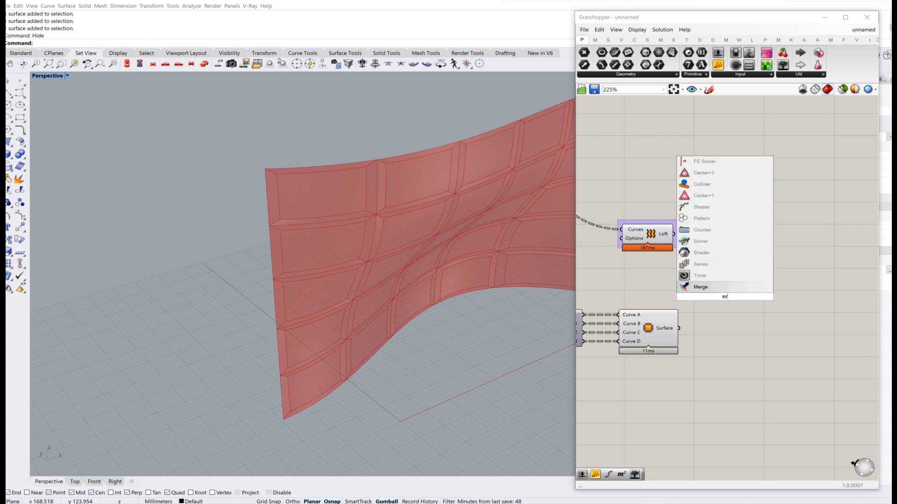
key(Return)
drag(673, 234, 708, 293)
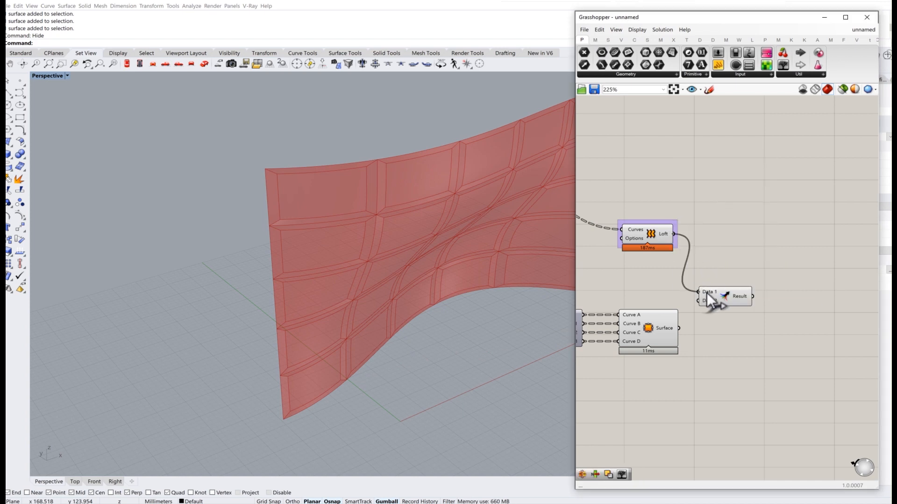
drag(678, 329, 706, 296)
Step: Turn off the preview of the Loft and Edge Surface components
drag(661, 383, 640, 218)
middle_click(639, 215)
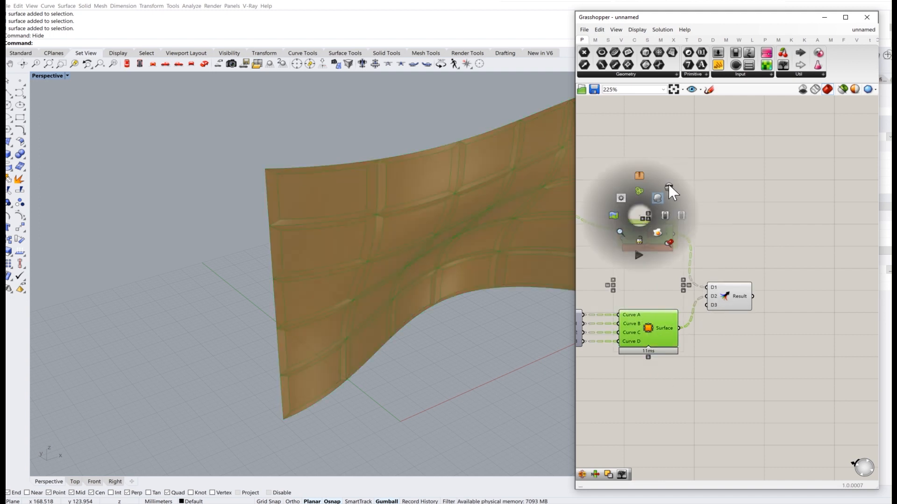
click(670, 189)
click(802, 256)
Step: Add a Param Viewer and connect the Merge result to it
right_drag(795, 257, 758, 241)
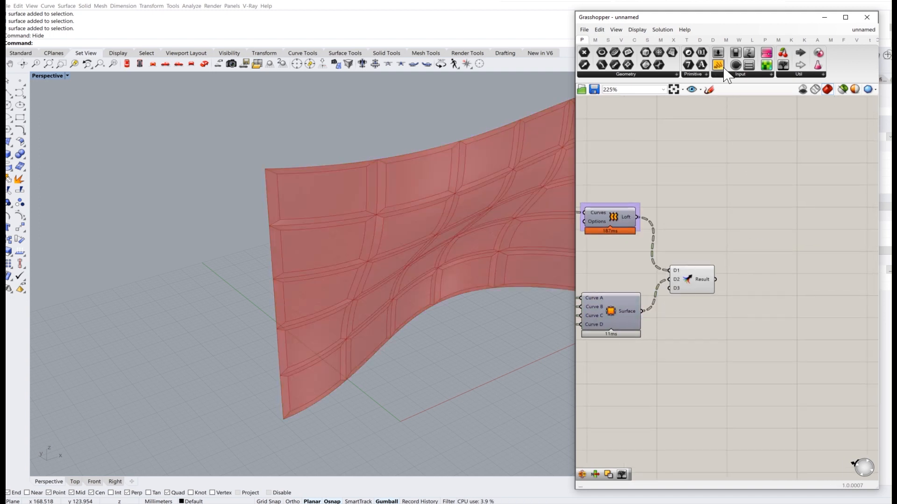
drag(783, 65, 767, 233)
drag(713, 280, 774, 225)
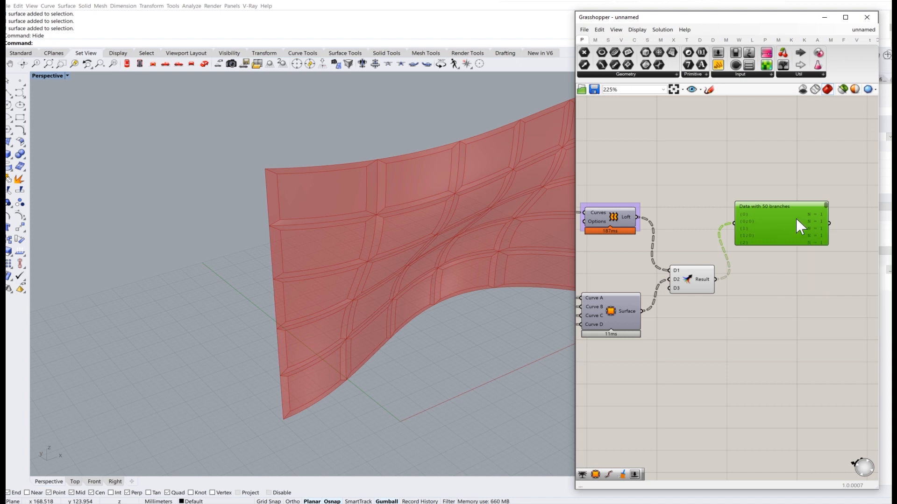
Step: Enlarge the Merge result's Param Viewer in its list display and inspect the merged branch paths
drag(796, 220, 800, 213)
double_click(785, 207)
scroll(794, 199, up, 10)
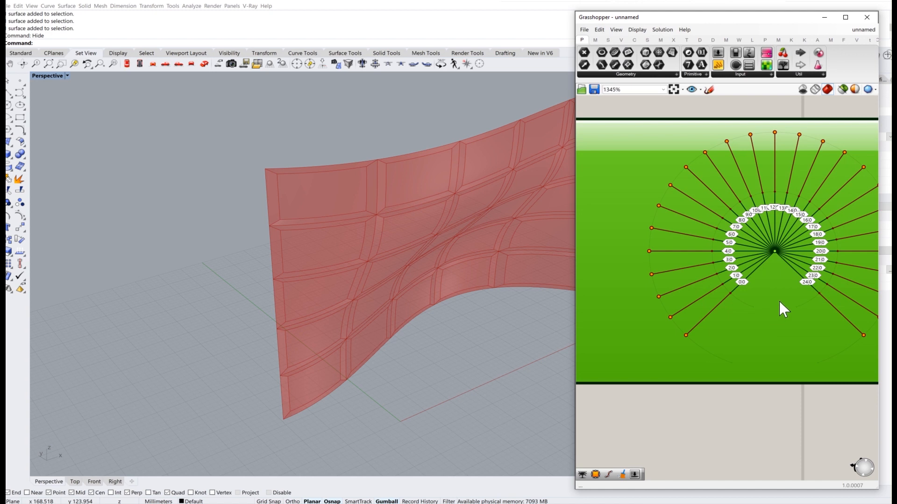
double_click(786, 295)
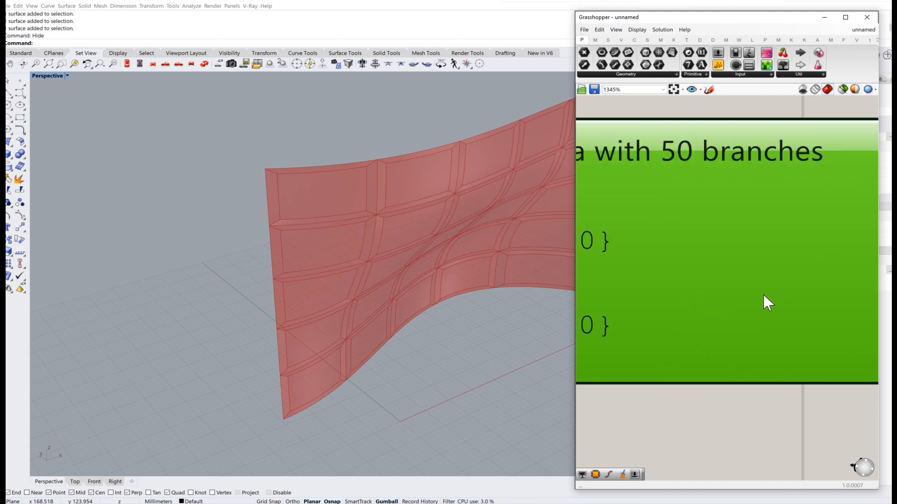
scroll(763, 293, down, 5)
right_drag(756, 306, 728, 261)
drag(727, 281, 761, 439)
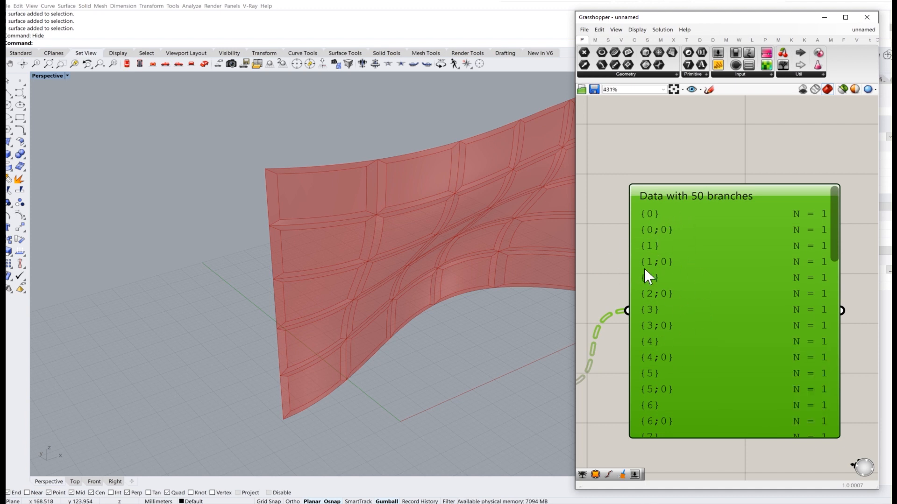
scroll(641, 273, down, 4)
right_drag(668, 306, 691, 280)
scroll(695, 278, up, 1)
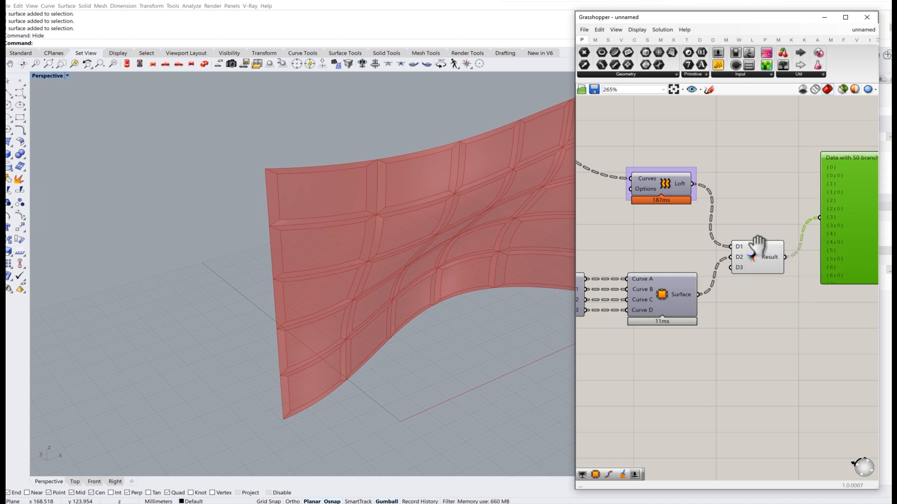
right_drag(756, 244, 720, 267)
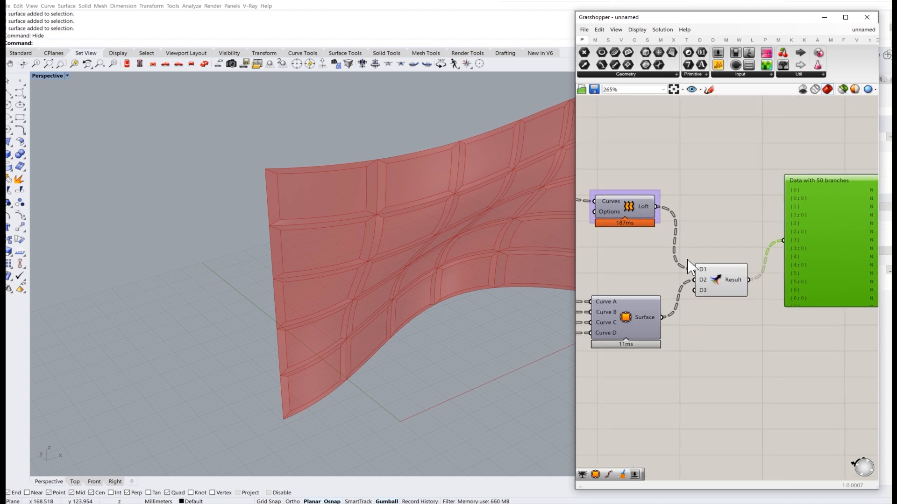
right_drag(636, 228, 686, 229)
click(683, 208)
middle_click(683, 209)
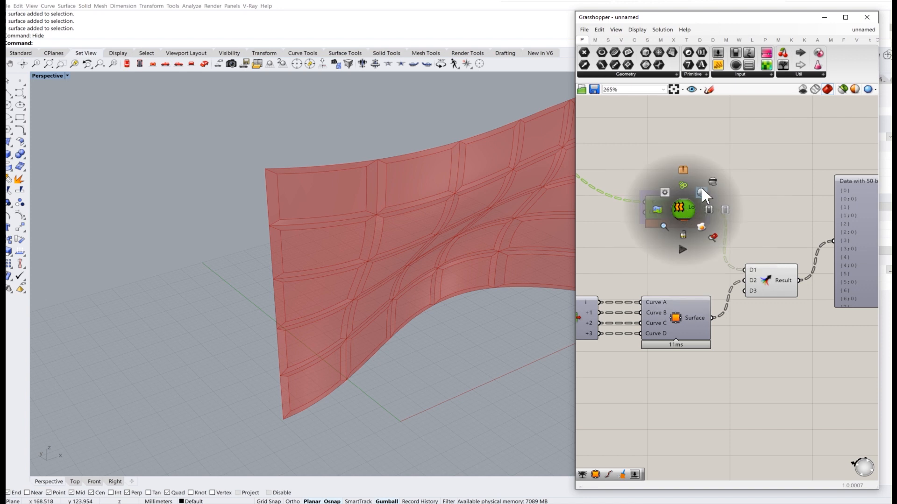
click(712, 173)
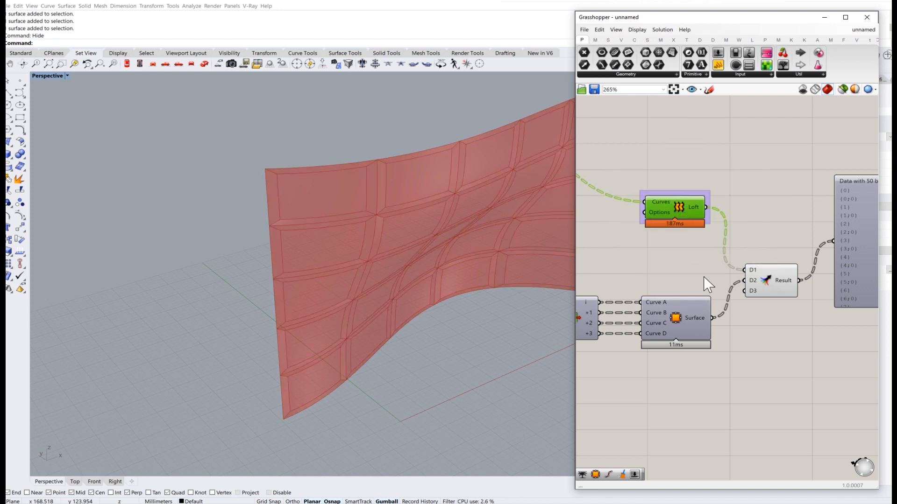
click(680, 307)
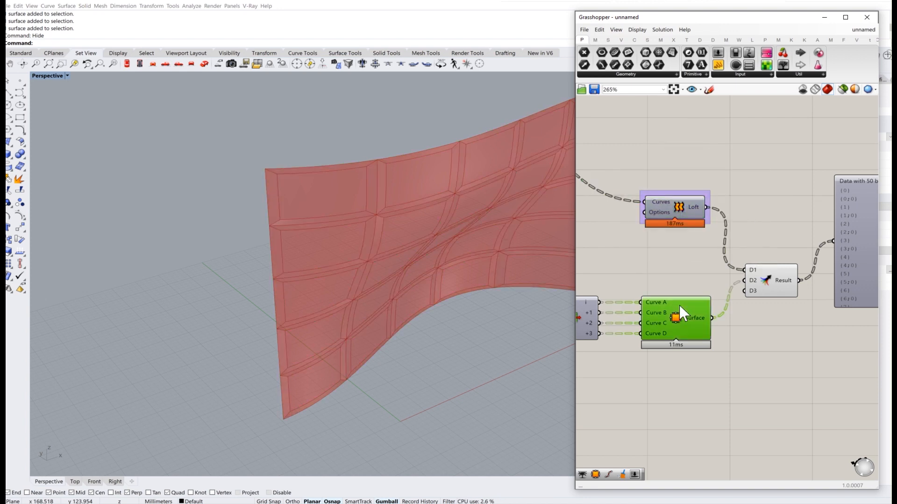
click(744, 258)
Step: Place a second Param Viewer above the Merge, connect the Loft output to it and inspect its branch paths
drag(783, 65, 748, 143)
drag(706, 207, 692, 140)
right_drag(726, 204, 713, 296)
drag(747, 228, 769, 213)
drag(765, 331, 756, 253)
scroll(723, 248, up, 3)
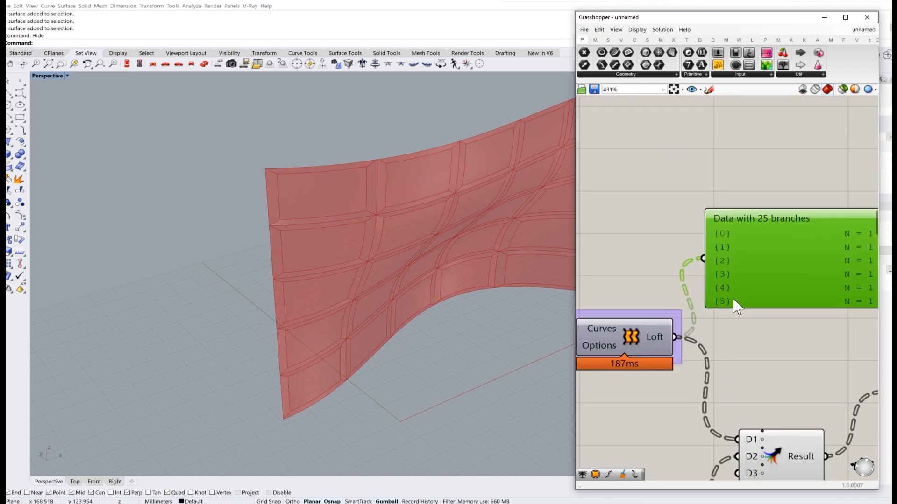
drag(757, 285, 753, 274)
Step: Duplicate the Loft's Param Viewer, place the copy below the Merge and connect the Edge Surface output to it
scroll(753, 276, down, 1)
right_drag(757, 286, 754, 217)
key(ctrl+c)
key(ctrl+v)
drag(796, 198, 793, 477)
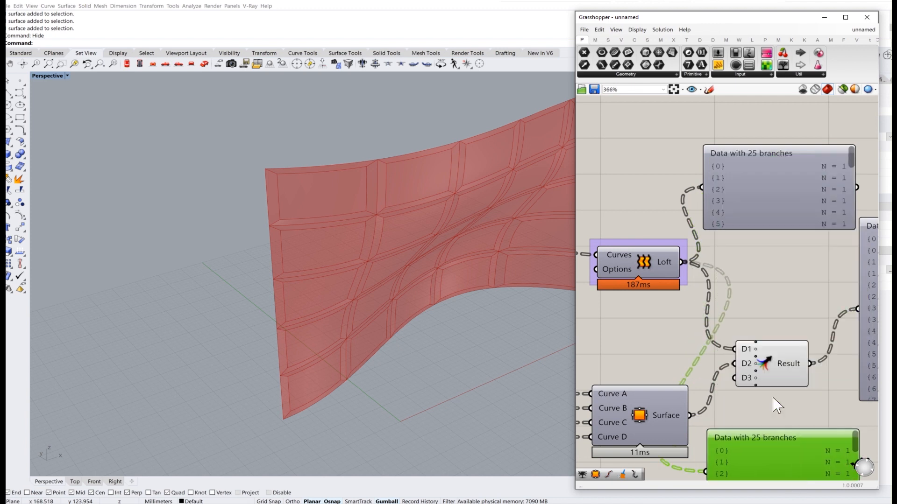
right_drag(773, 397, 775, 294)
scroll(684, 316, up, 1)
drag(691, 312, 712, 378)
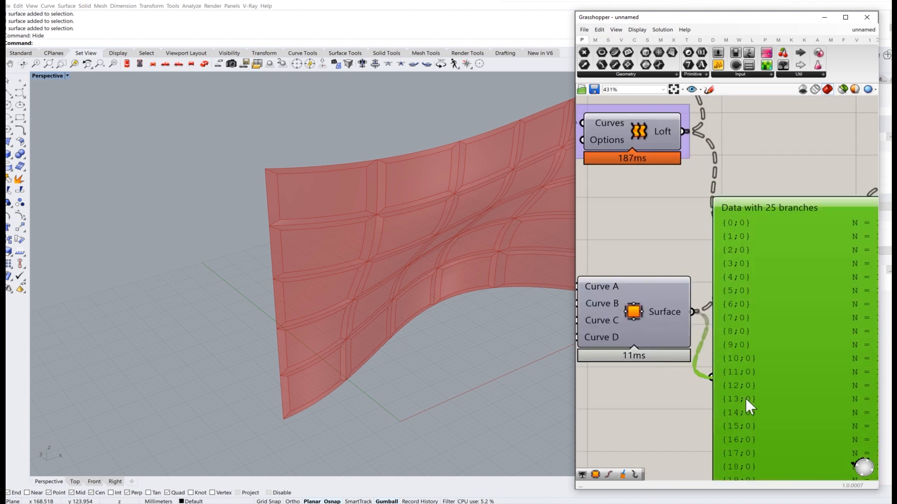
Step: Inspect the full list of Edge Surface branch paths and shrink that Param Viewer to a few rows
right_drag(705, 219, 626, 101)
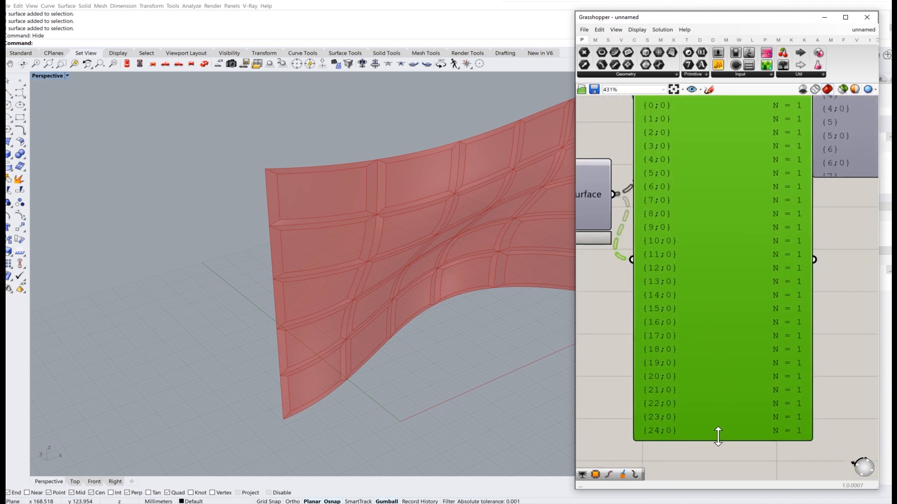
right_drag(699, 275, 717, 363)
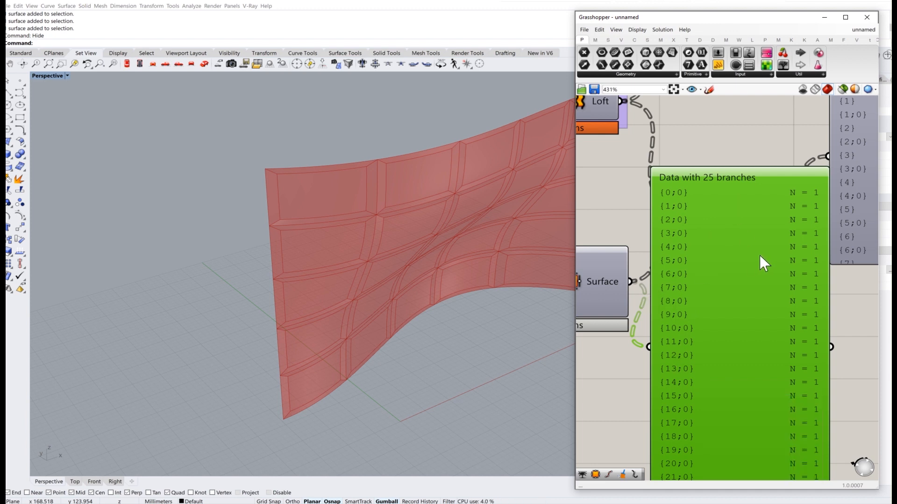
scroll(759, 255, down, 3)
right_drag(721, 391, 719, 337)
drag(730, 407, 732, 326)
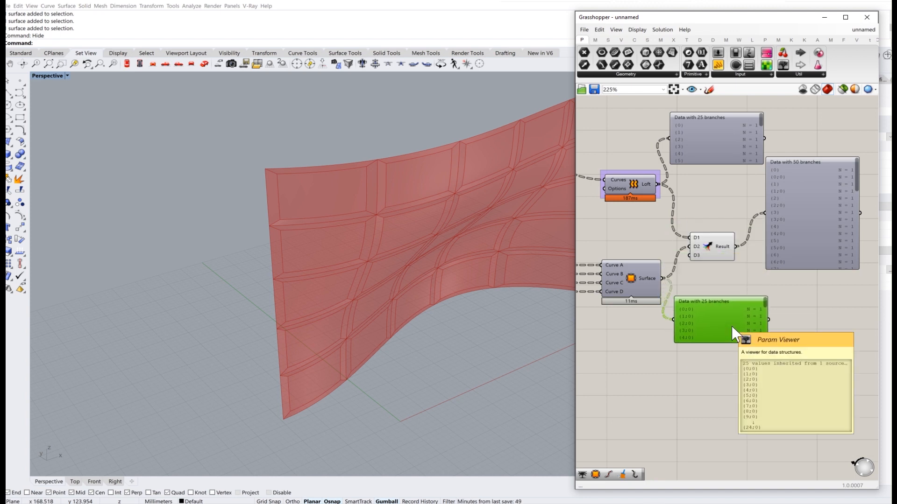
Step: Compare the branch paths of the Edge Surface and Loft viewers, and shift the Merge component slightly upward
scroll(710, 322, up, 3)
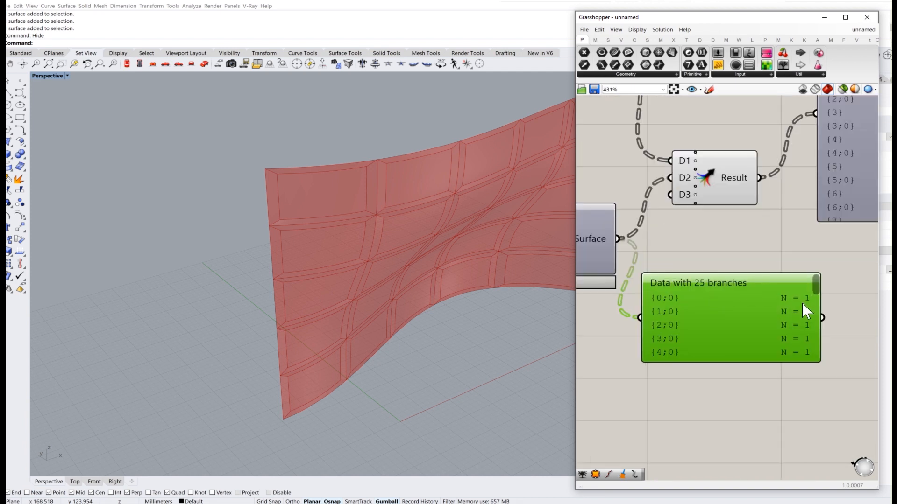
scroll(800, 302, down, 2)
right_drag(761, 225, 766, 377)
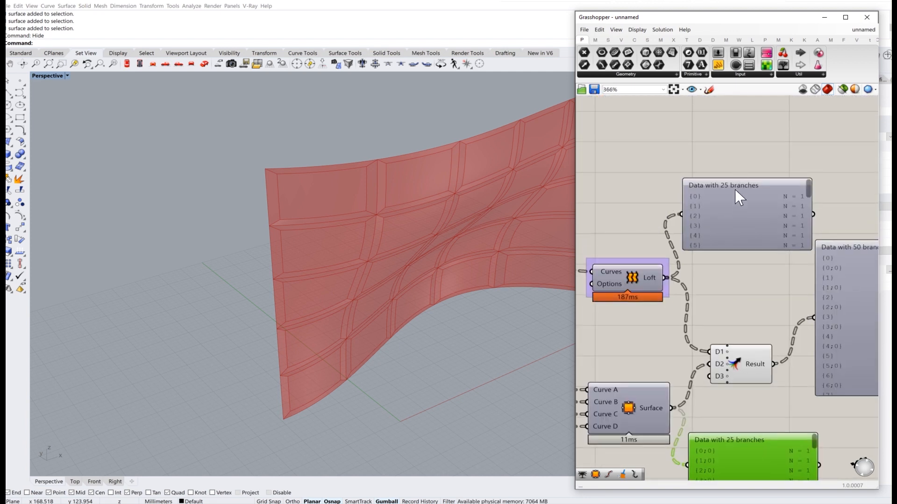
scroll(735, 190, up, 2)
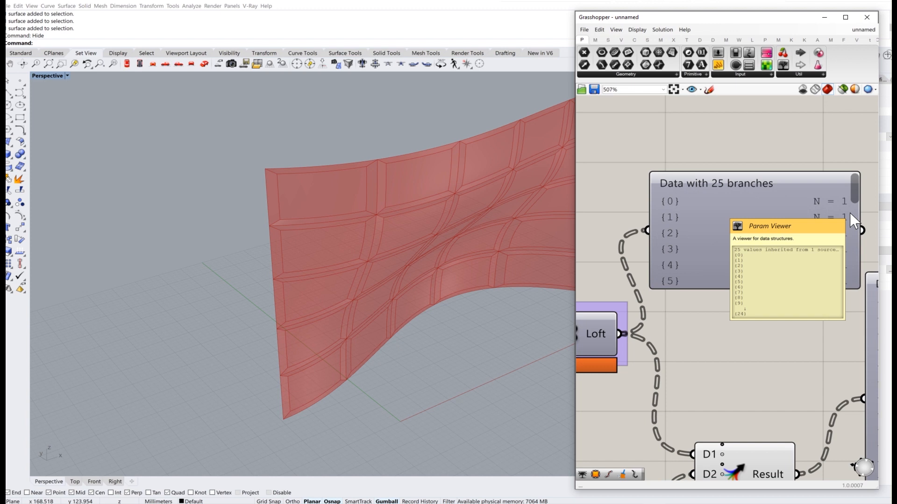
scroll(852, 220, down, 3)
right_drag(777, 266, 761, 194)
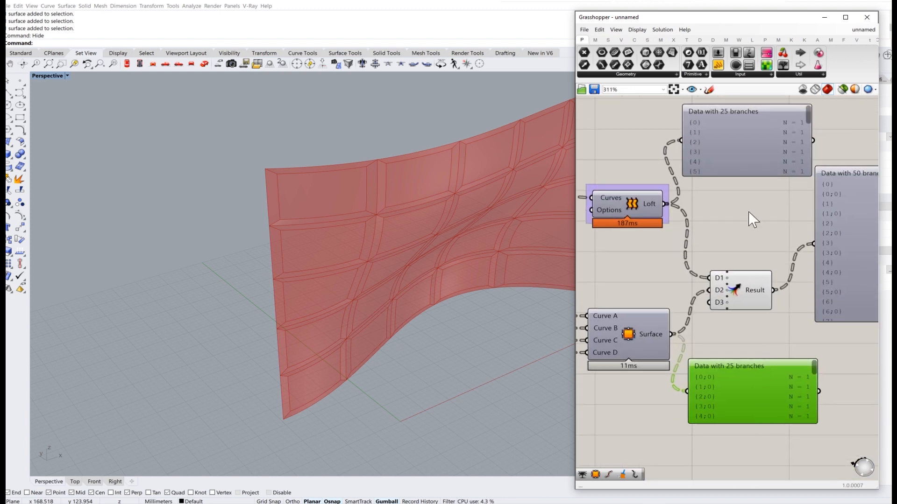
drag(751, 298, 754, 275)
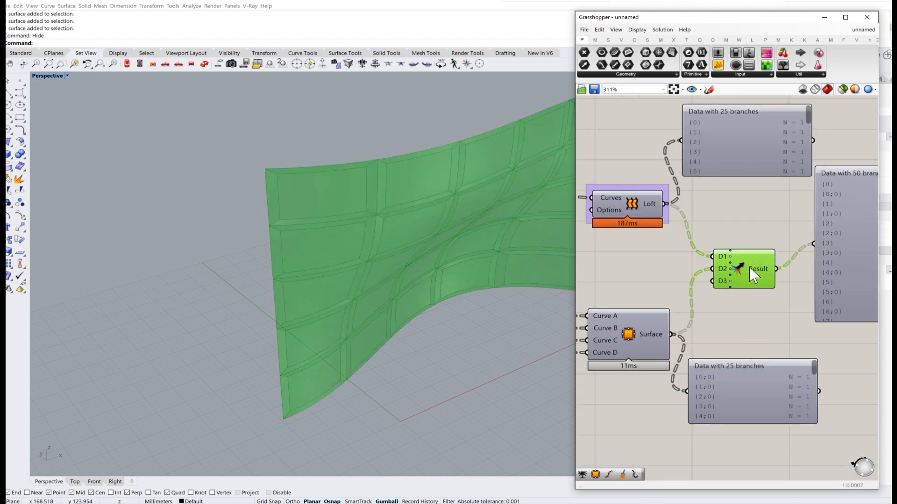
click(780, 329)
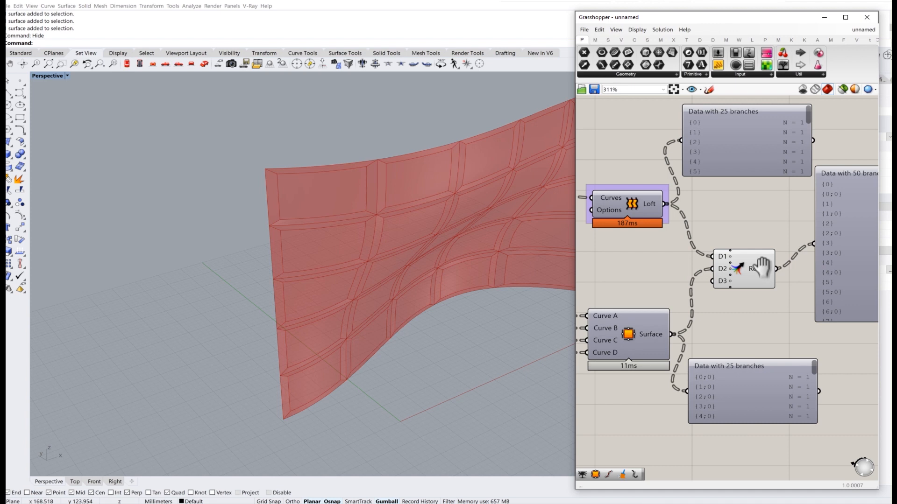
Step: Examine how the branch paths in the Merge result's viewer relate to those of the Loft and Edge Surface viewers
right_drag(761, 268, 630, 299)
scroll(711, 212, up, 3)
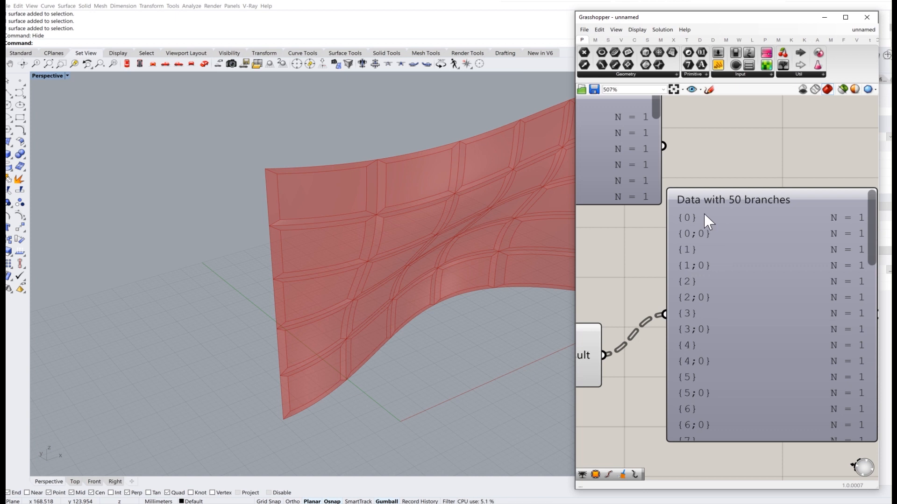
scroll(706, 223, down, 3)
scroll(651, 196, up, 2)
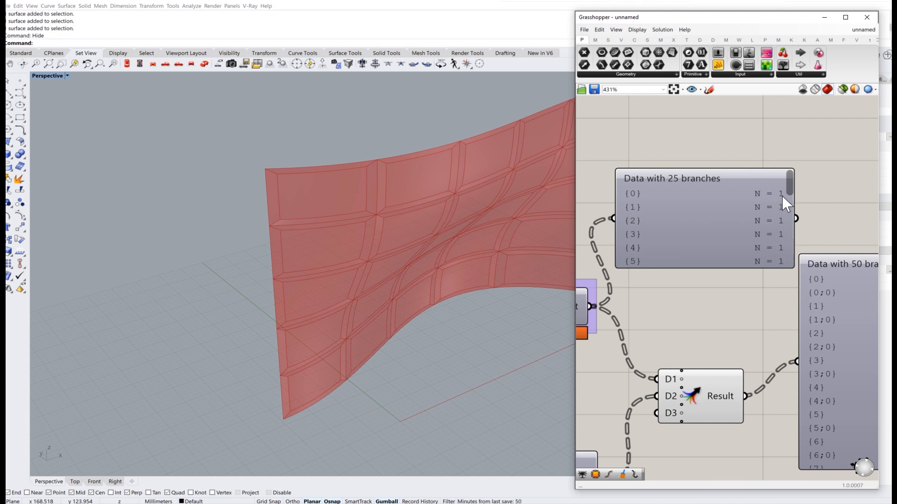
mouse_move(777, 191)
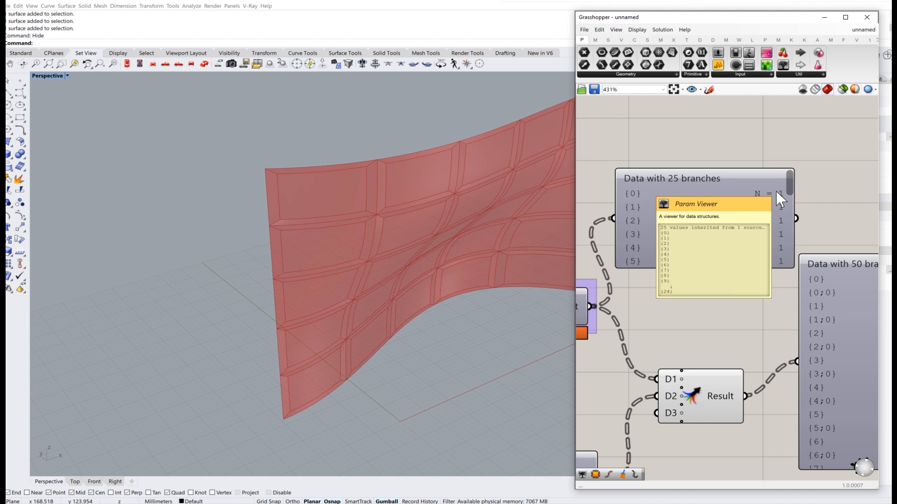
scroll(787, 257, down, 3)
right_drag(793, 304, 747, 224)
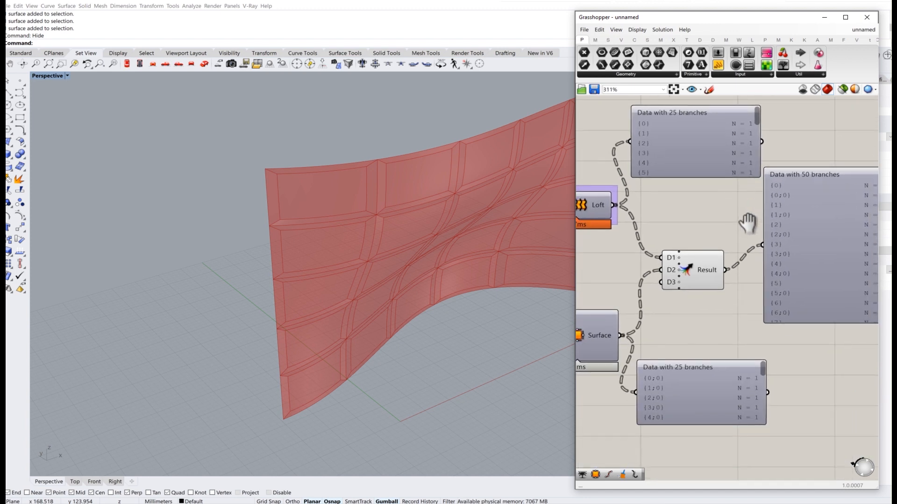
right_drag(675, 316, 699, 305)
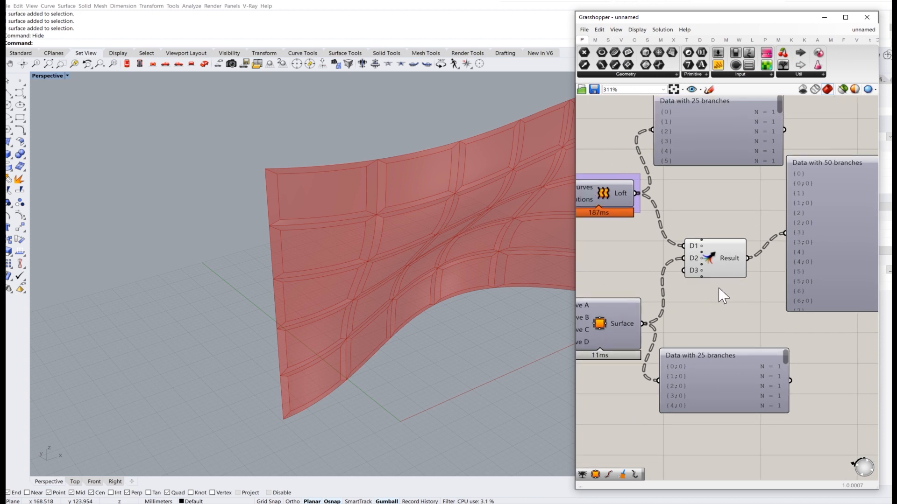
Step: Simplify the Edge Surface component's Surface output and check its branch paths in the connected Param Viewer
scroll(615, 324, up, 3)
scroll(621, 327, down, 2)
click(686, 302)
scroll(708, 296, down, 2)
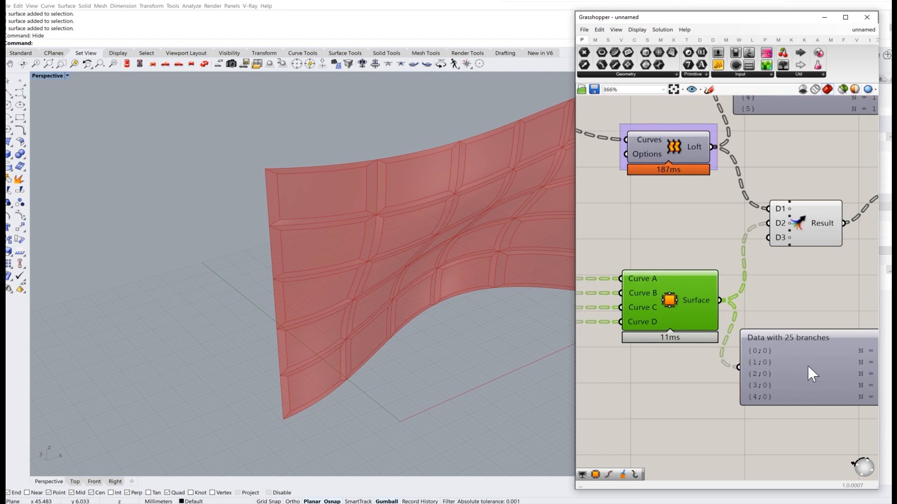
mouse_move(687, 303)
mouse_down()
mouse_move(678, 293)
mouse_move(675, 313)
mouse_up()
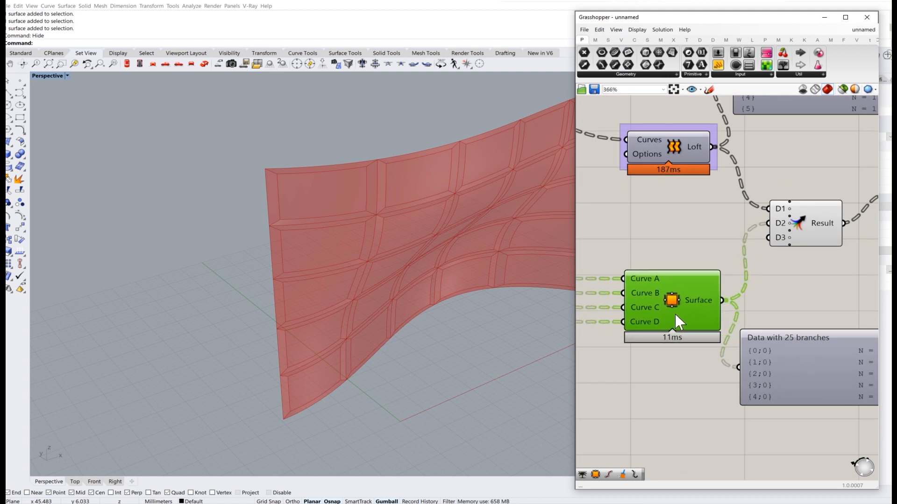
mouse_move(697, 299)
right_click(700, 300)
click(719, 357)
right_drag(762, 361, 706, 267)
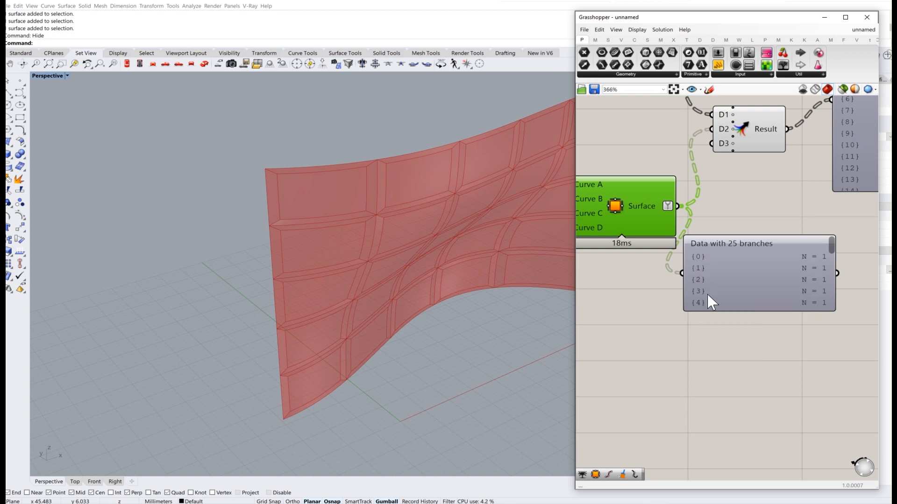
Step: Check the item counts in the Merge result's viewer, and delete all three Param Viewers
right_drag(739, 189, 637, 329)
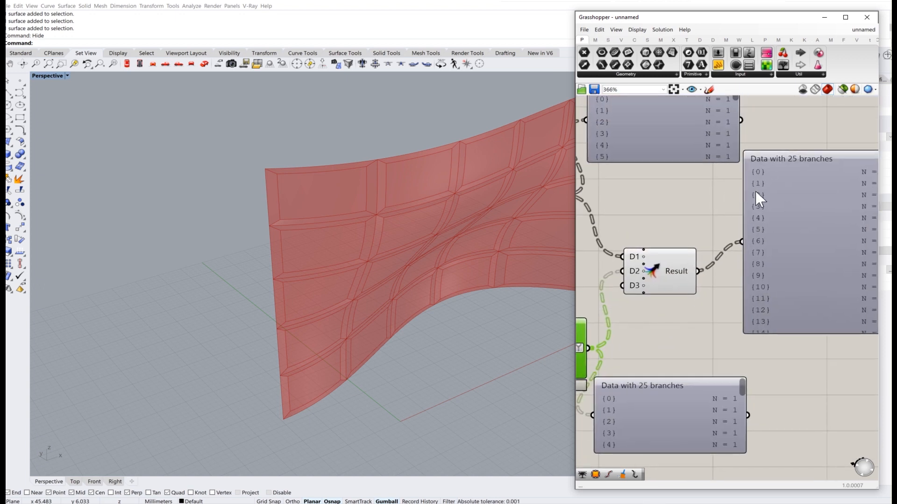
right_drag(786, 214, 709, 215)
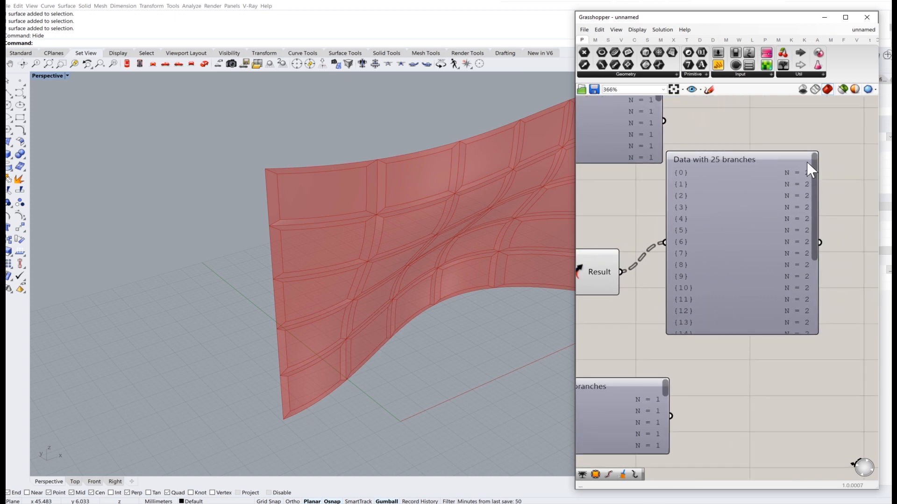
click(770, 264)
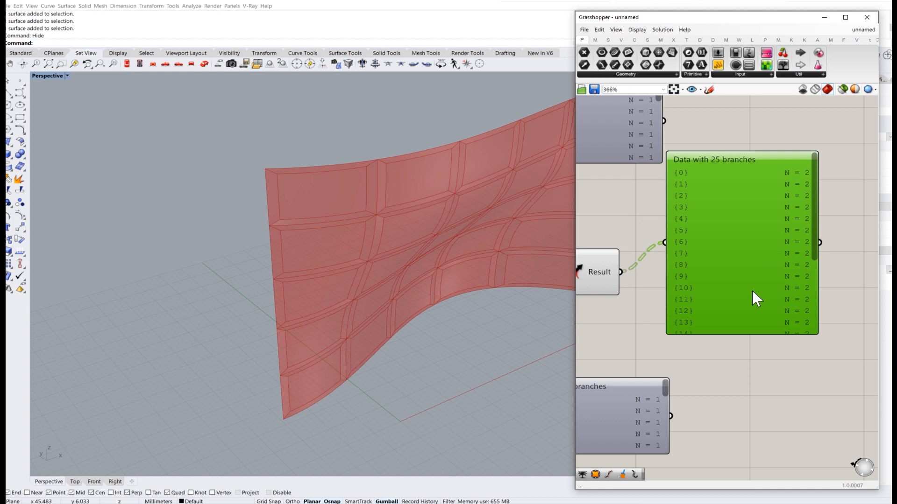
scroll(747, 299, down, 2)
right_drag(701, 305, 764, 300)
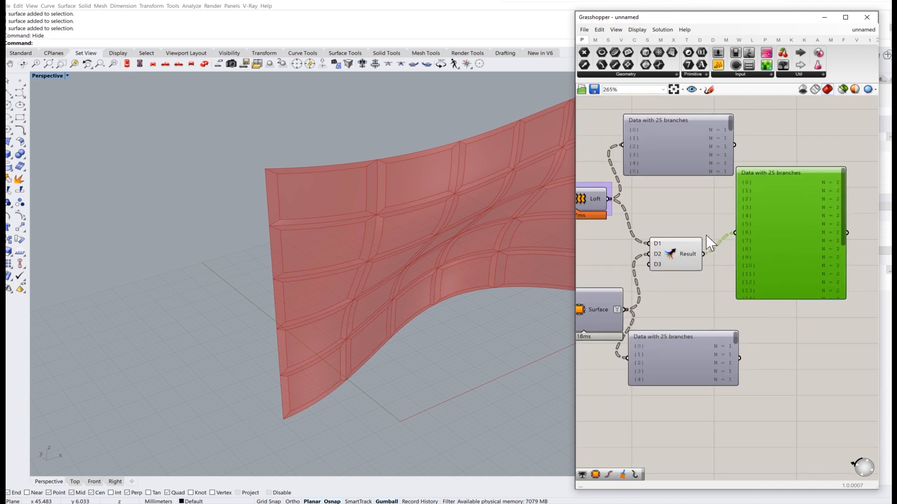
key(Delete)
click(663, 137)
key(Delete)
click(687, 353)
key(Delete)
click(687, 254)
click(744, 222)
Step: Review the whole definition up to the Merge component and view the paneled surface from a more frontal angle
scroll(744, 220, down, 2)
right_drag(722, 245, 793, 249)
scroll(641, 260, down, 6)
right_drag(641, 261, 727, 250)
scroll(792, 257, up, 8)
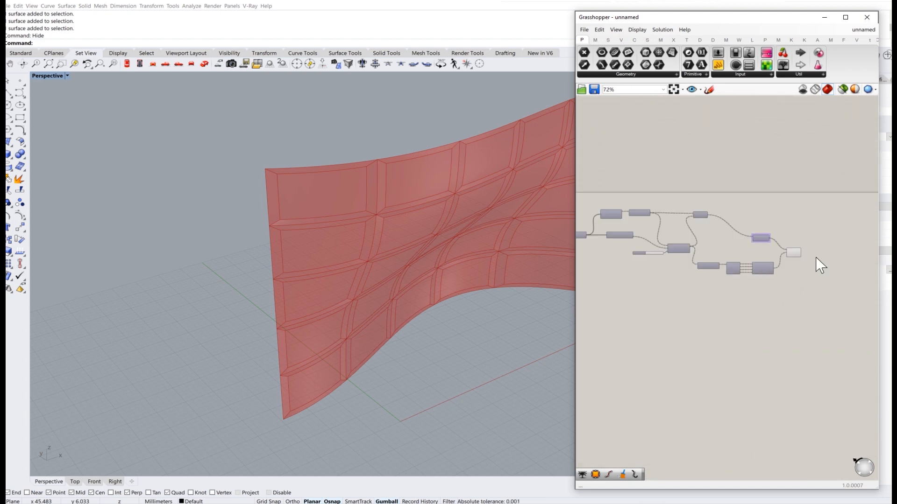
right_drag(803, 249, 745, 245)
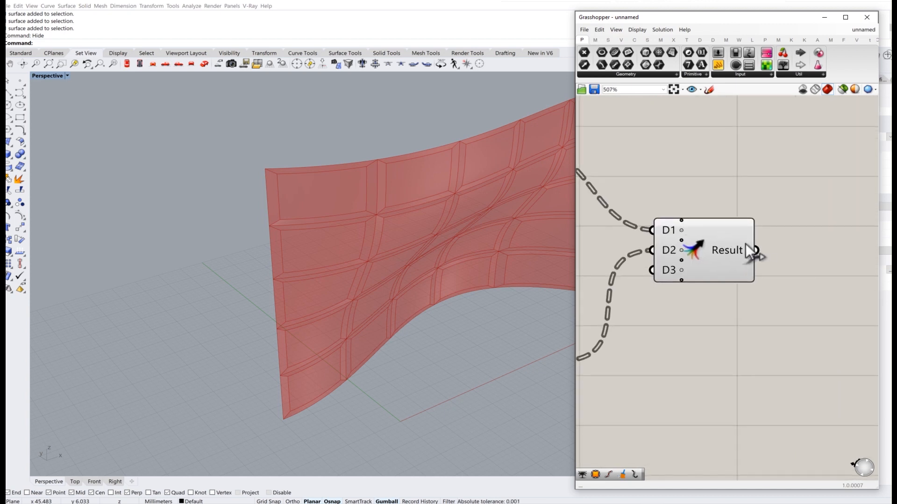
right_drag(355, 256, 334, 251)
scroll(361, 237, down, 4)
scroll(334, 251, up, 2)
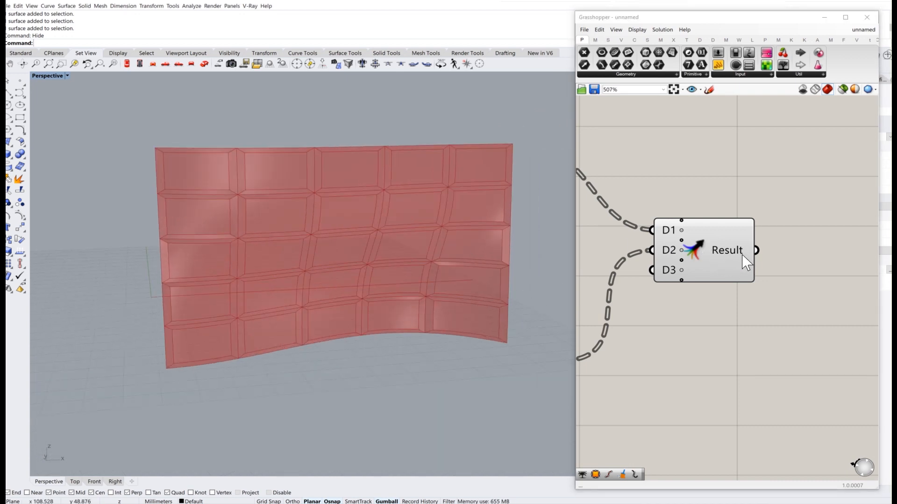
mouse_move(743, 263)
scroll(815, 304, down, 4)
scroll(642, 214, up, 3)
scroll(662, 218, up, 2)
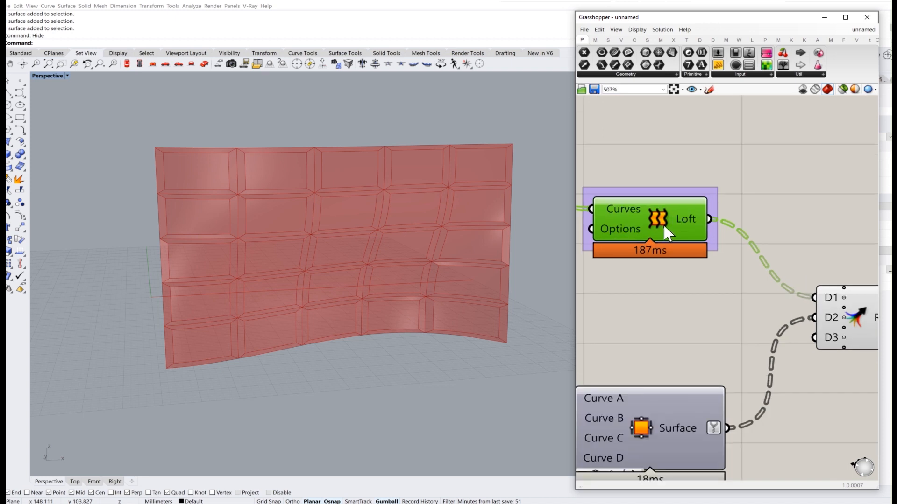
Step: Examine the Loft frames and Edge Surface infills up close by highlighting each component's geometry in the model
scroll(472, 154, up, 2)
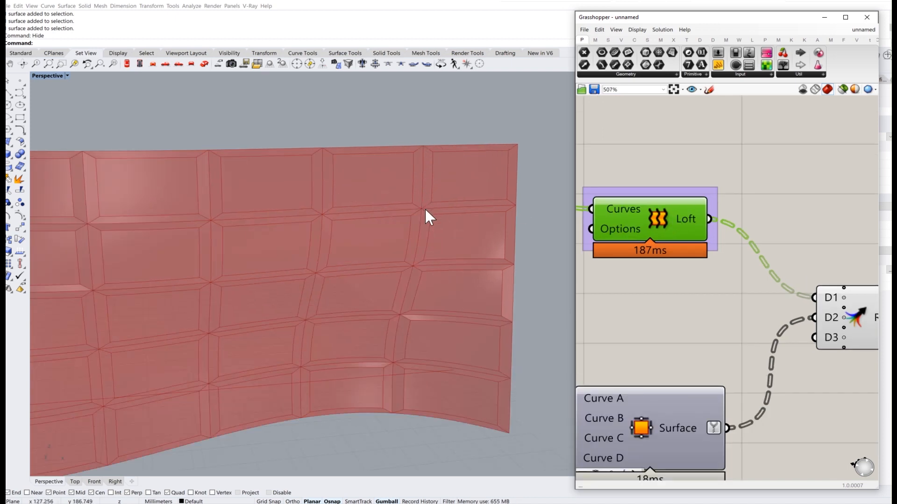
click(684, 327)
right_drag(691, 384, 728, 286)
drag(694, 360, 702, 354)
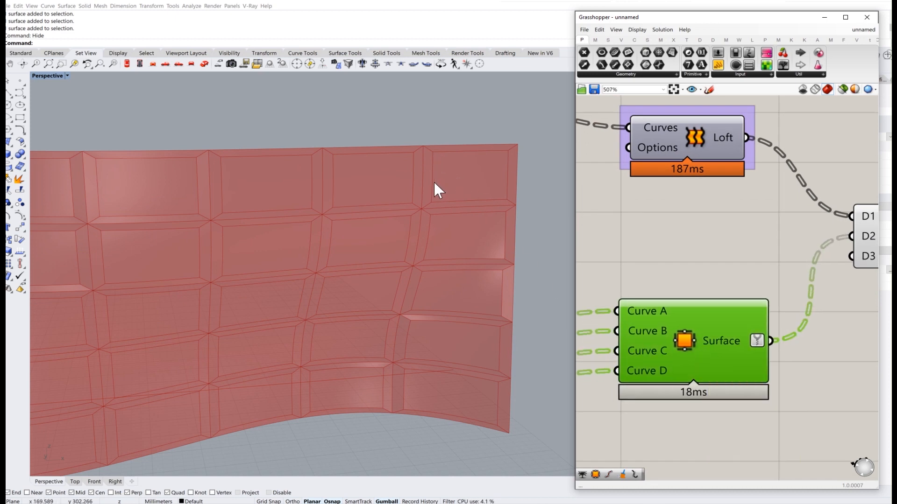
click(696, 219)
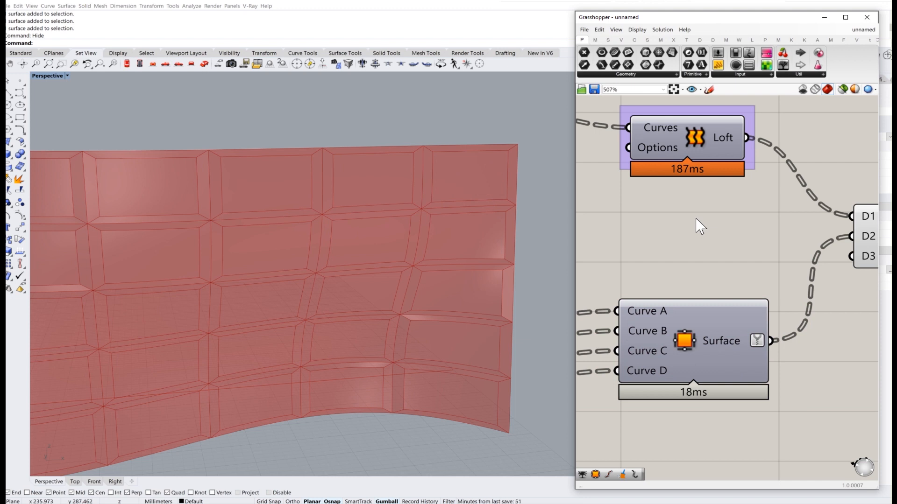
scroll(763, 244, down, 4)
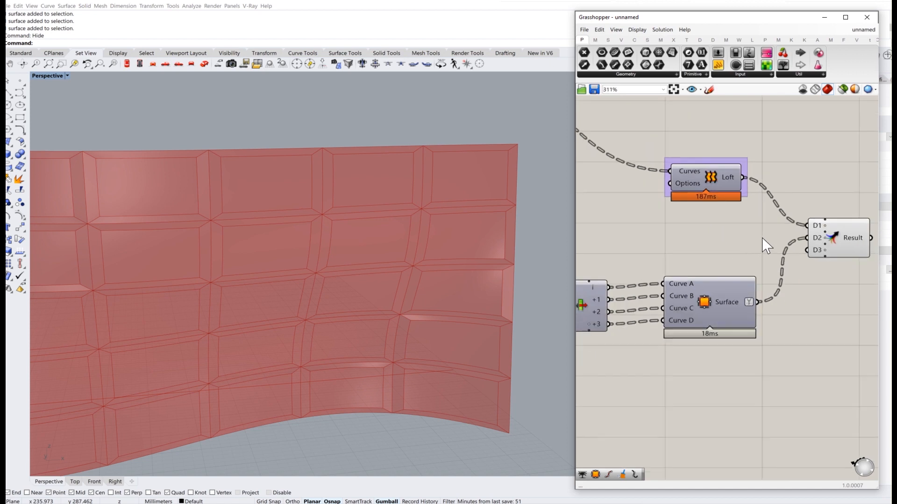
Step: Nudge the Loft component slightly up and left, and the Edge Surface component slightly right
click(663, 192)
mouse_move(640, 191)
mouse_down()
mouse_move(664, 183)
mouse_move(643, 186)
mouse_up()
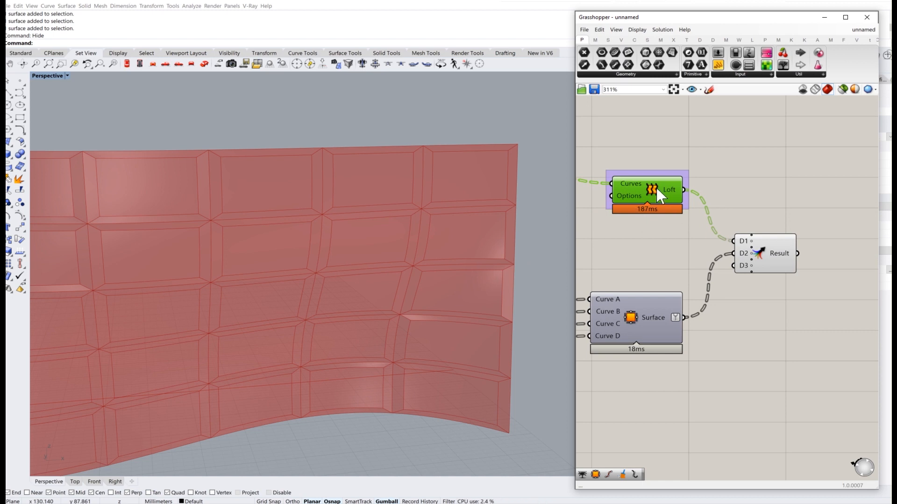
drag(652, 189, 650, 185)
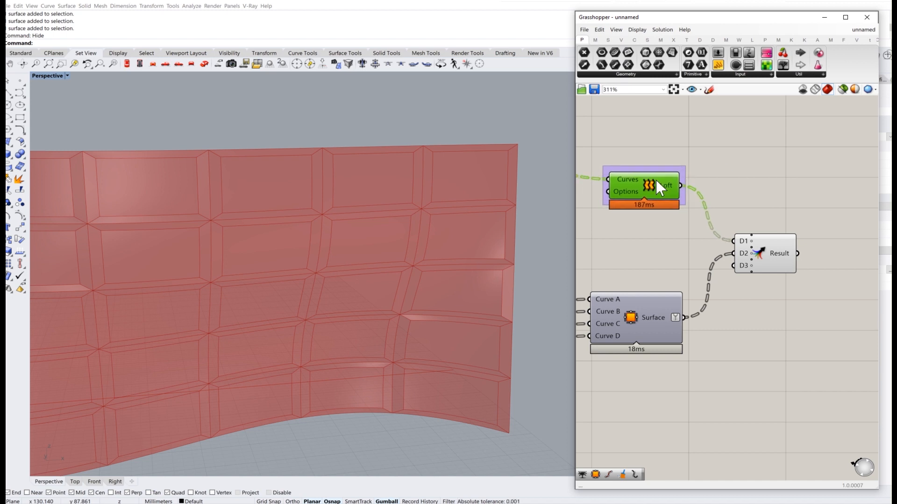
drag(730, 237, 732, 241)
drag(656, 316, 657, 316)
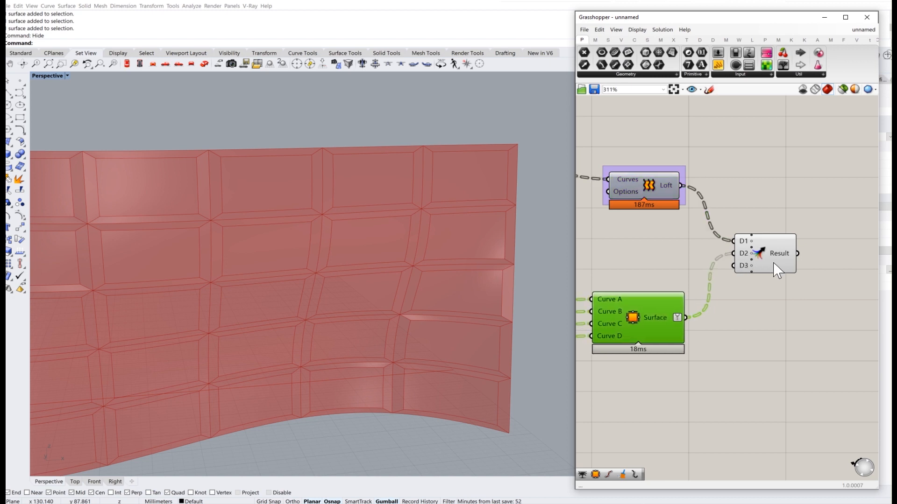
drag(771, 265, 771, 267)
click(806, 196)
Step: Look through the Tree components in the Sets category, including Graft Tree and Simplify Tree
scroll(747, 228, down, 8)
right_drag(714, 198, 714, 178)
scroll(770, 186, down, 1)
click(607, 39)
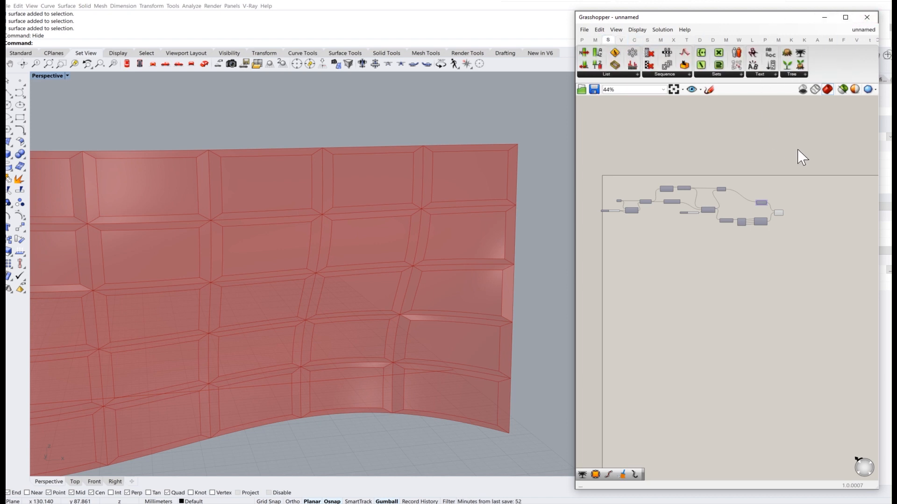
scroll(808, 155, up, 4)
click(795, 74)
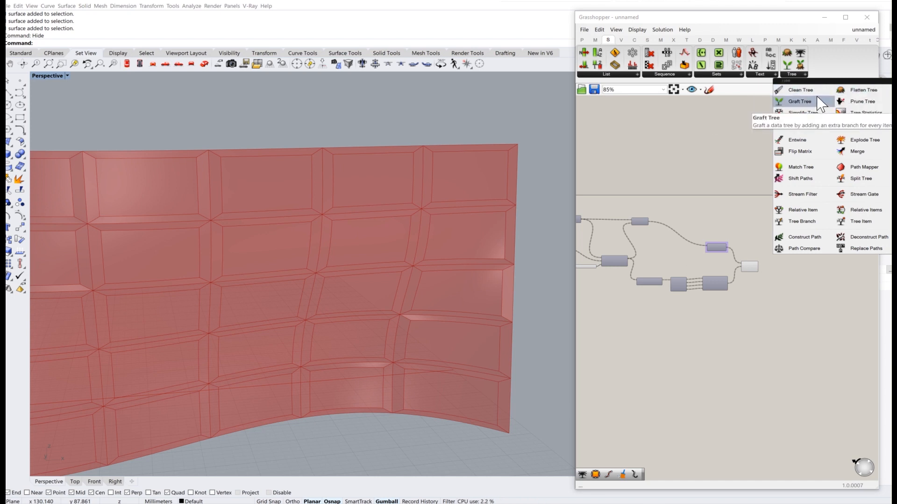
Step: Compare the Flatten, Graft and Simplify options of the Loft output with the matching Tree components
scroll(720, 262, up, 8)
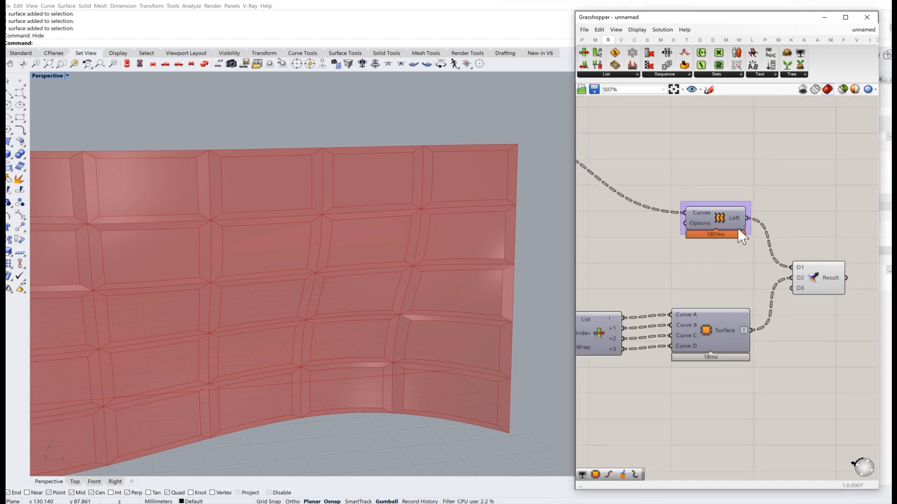
scroll(738, 219, up, 1)
right_click(731, 197)
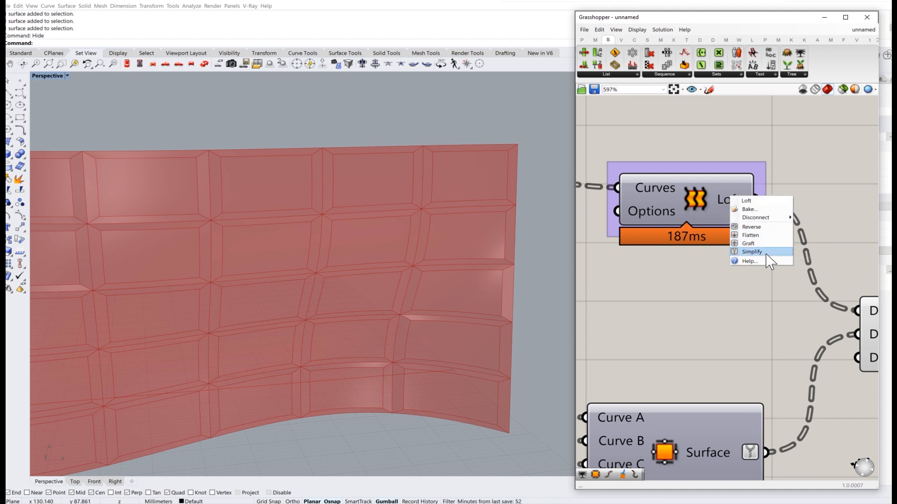
click(794, 76)
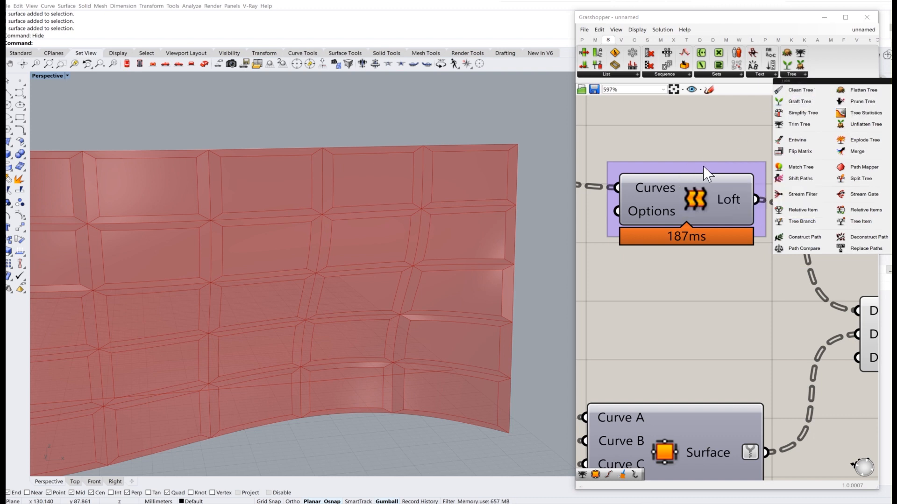
right_click(730, 204)
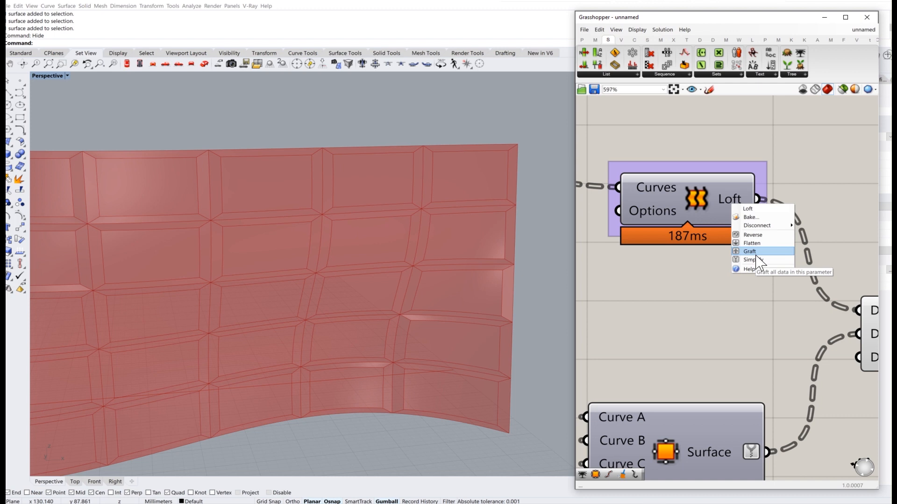
click(797, 174)
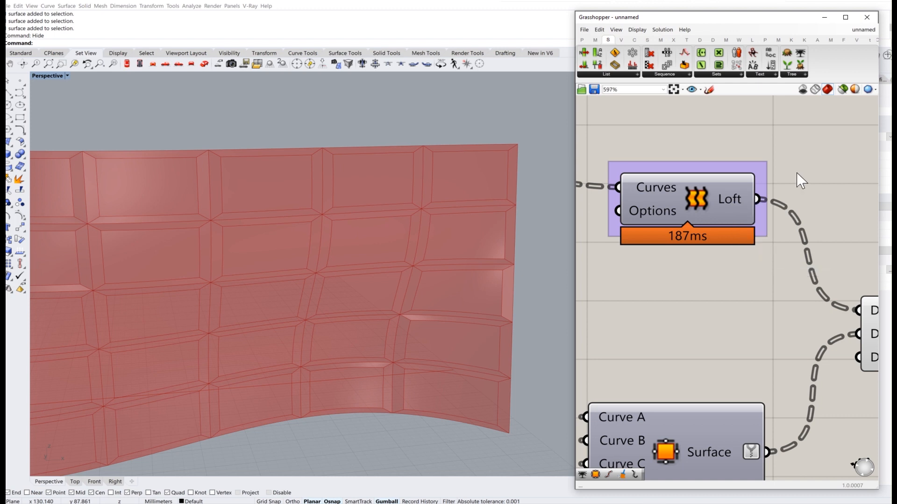
Step: Add a Param Viewer beside the Merge component and feed it the Result output
scroll(796, 188, down, 1)
right_drag(795, 238, 602, 184)
right_drag(694, 125, 607, 125)
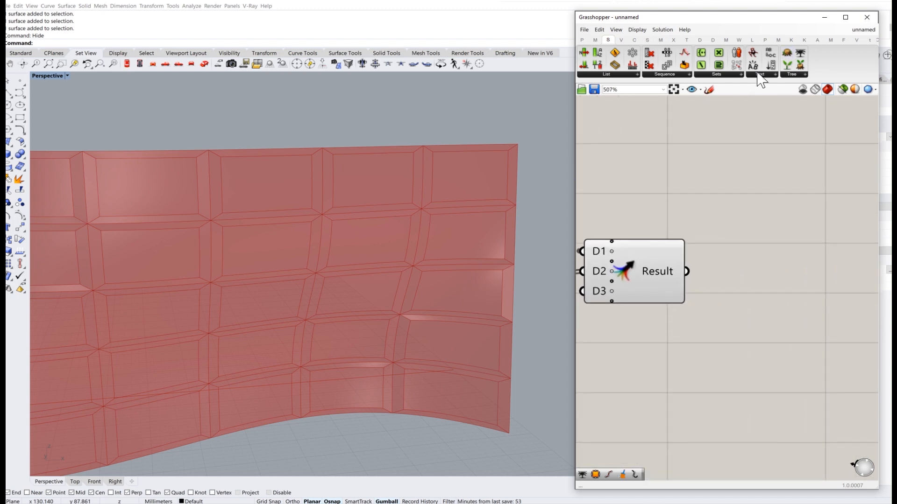
click(579, 40)
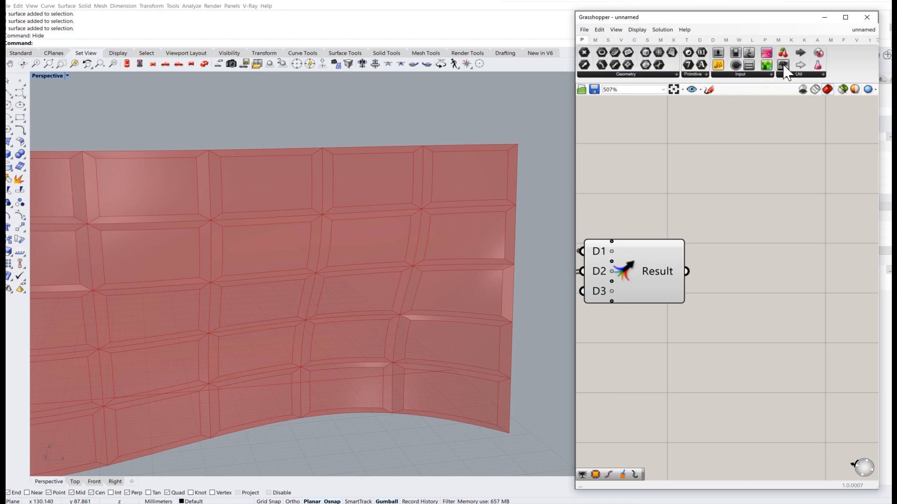
drag(784, 66, 733, 277)
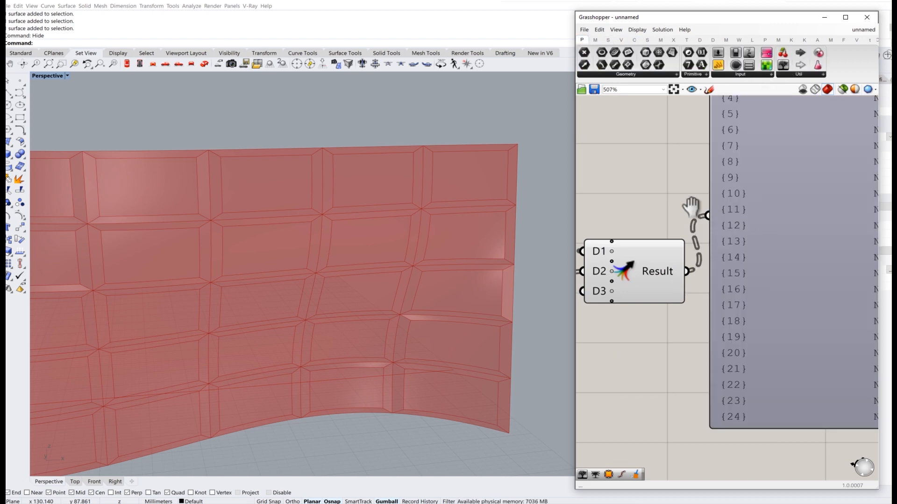
scroll(696, 213, down, 4)
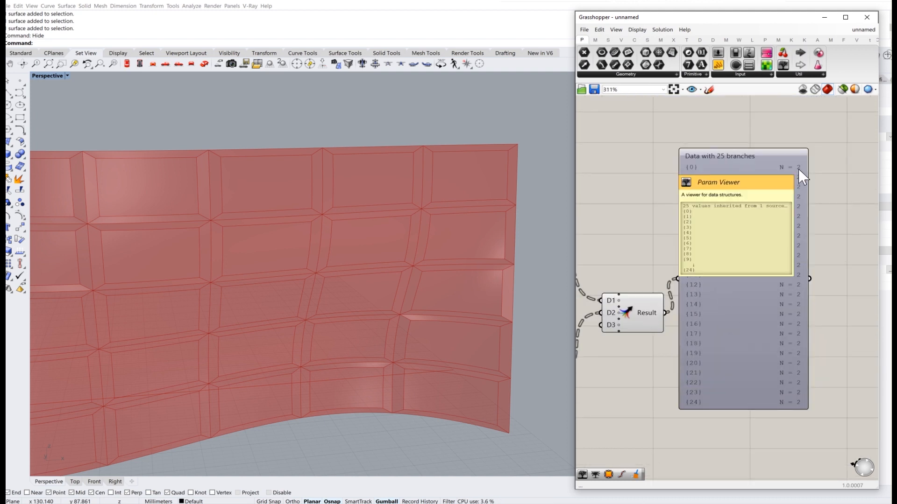
Step: Flatten the Merge component's Result output and check the data structure in its Param Viewer
right_click(647, 312)
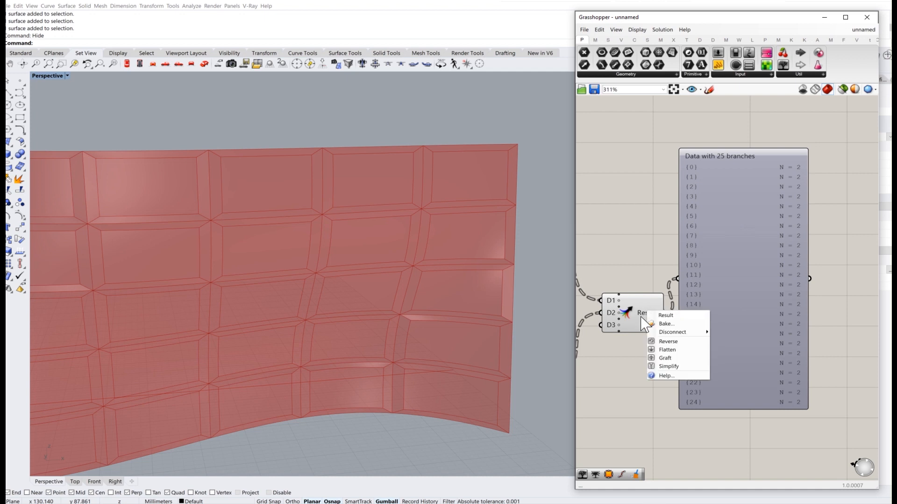
click(668, 350)
scroll(705, 295, up, 5)
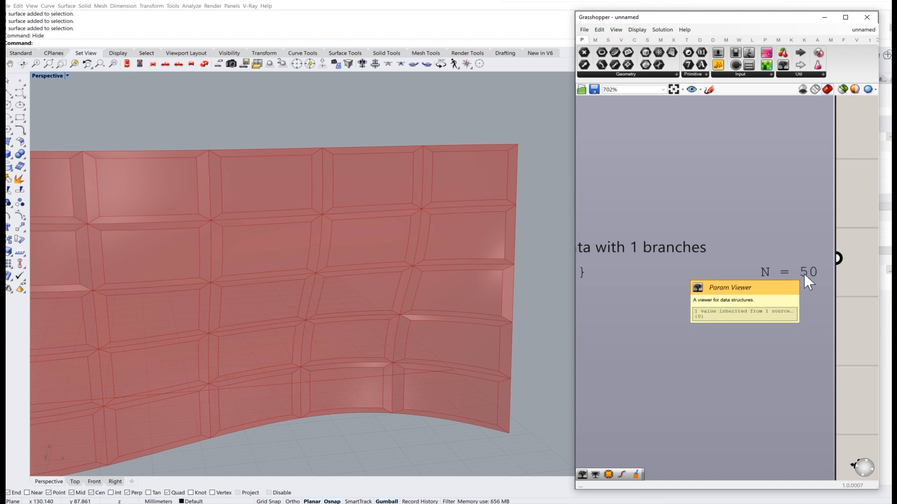
scroll(803, 273, down, 2)
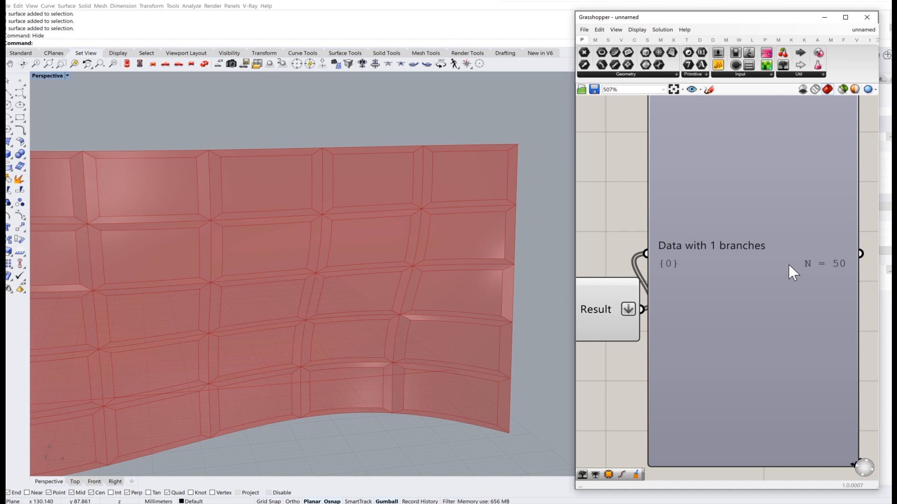
scroll(690, 270, down, 3)
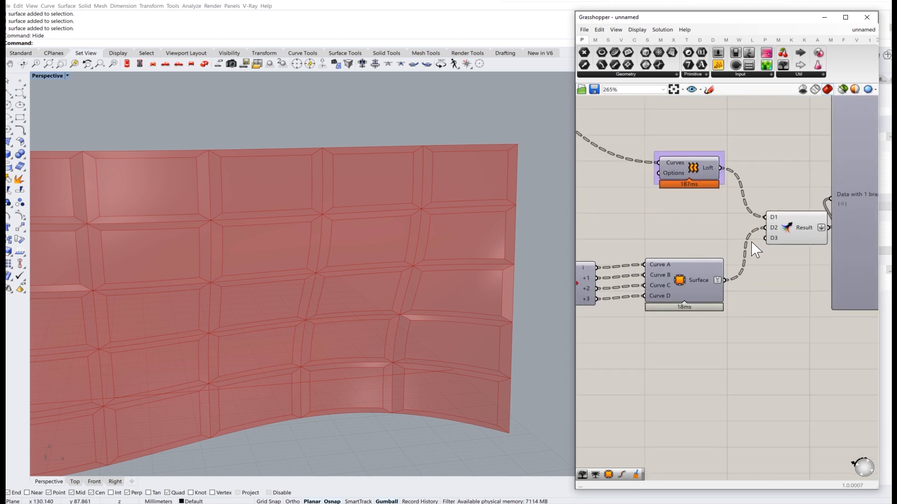
right_click(706, 282)
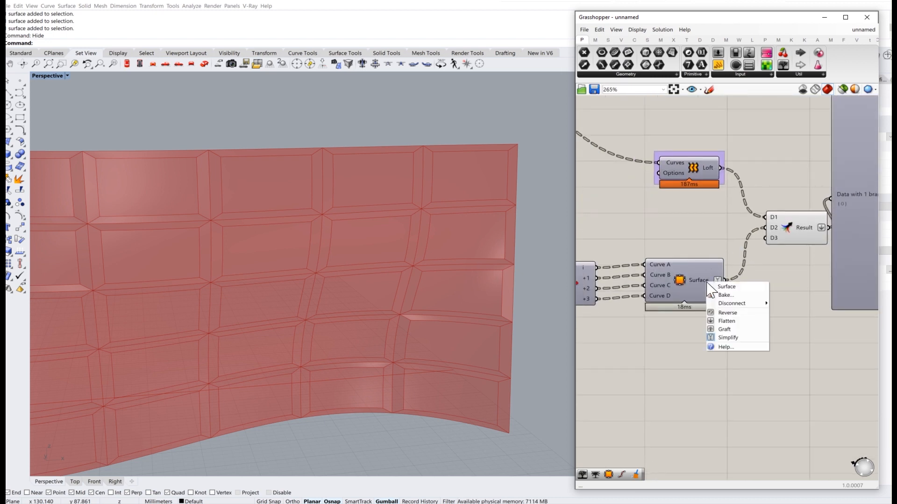
click(734, 378)
Step: Add a Series component below the Edge Surface component
right_drag(733, 380, 733, 340)
double_click(733, 340)
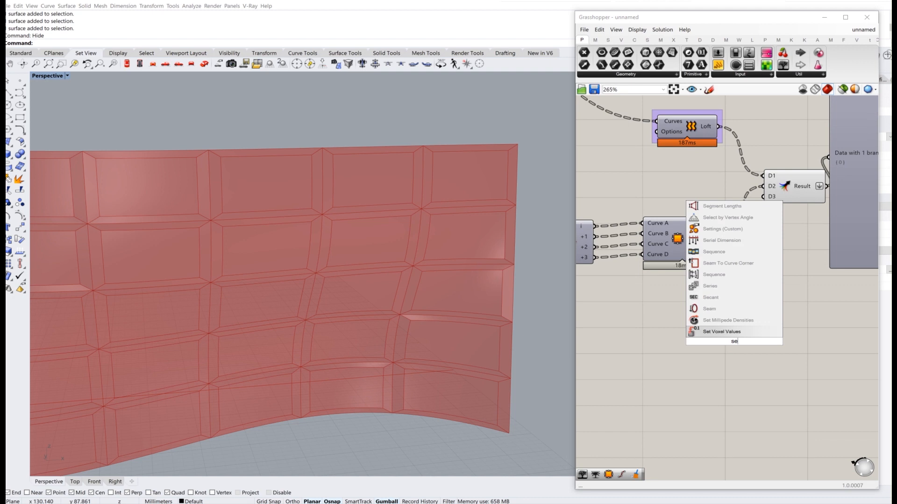
text(sere)
key(BackSpace)
key(BackSpace)
text(r)
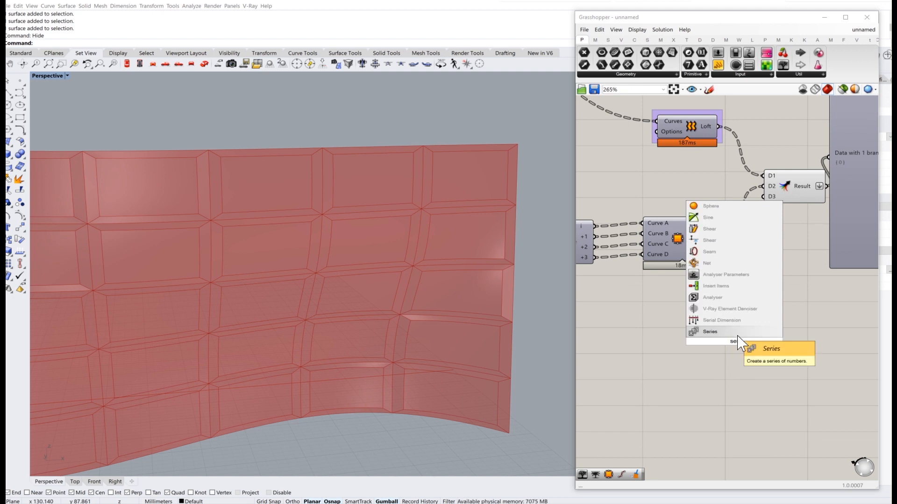
key(Return)
Step: Place a Panel beside the Series component and connect it to the Series output
drag(748, 65, 753, 423)
scroll(742, 345, up, 3)
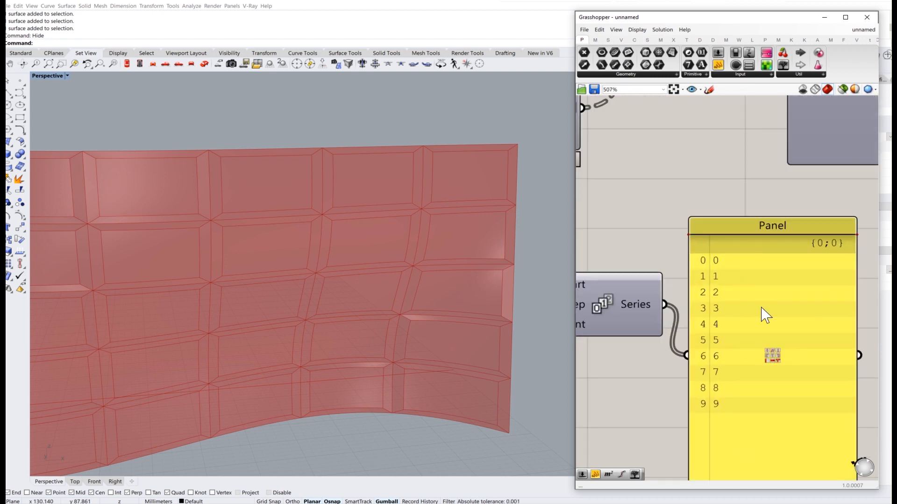
right_drag(725, 393, 861, 357)
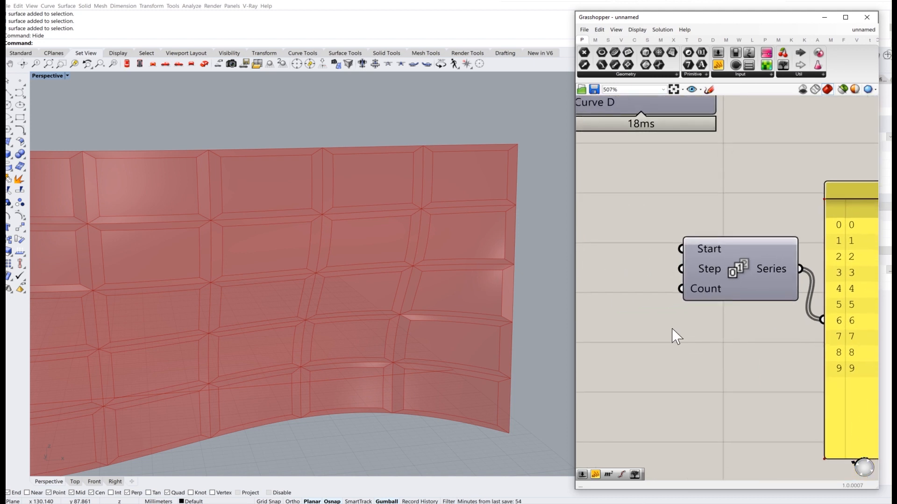
Step: Add a number slider set to 5, connect it to the Series Start input, and check the list in the Panel
double_click(648, 327)
text(5)
key(Return)
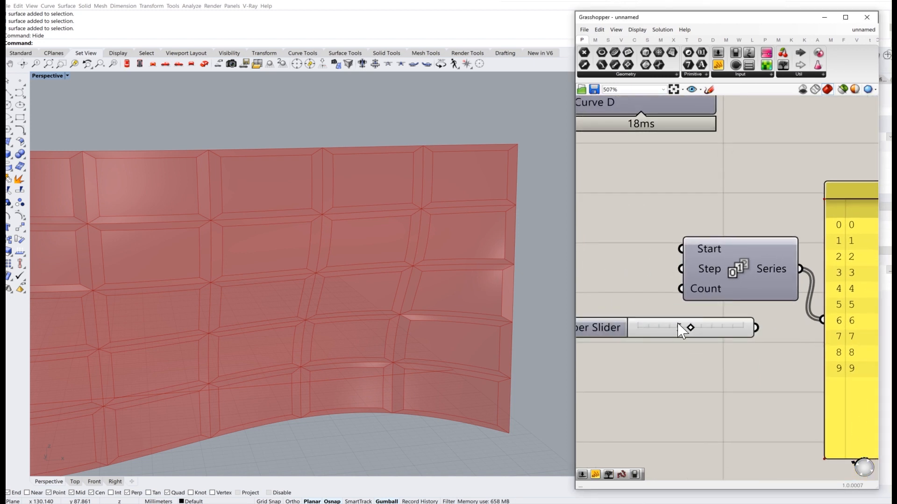
drag(755, 329, 681, 249)
drag(708, 334, 617, 261)
click(768, 214)
scroll(768, 214, up, 4)
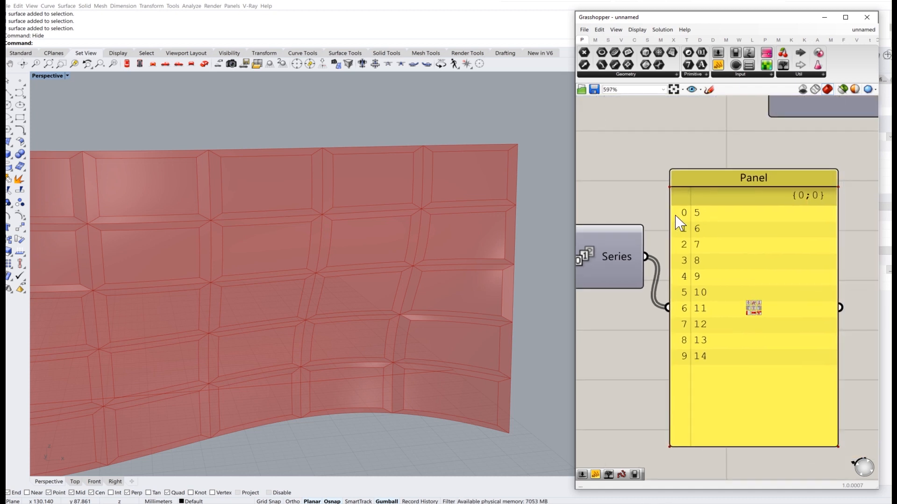
scroll(708, 236, down, 4)
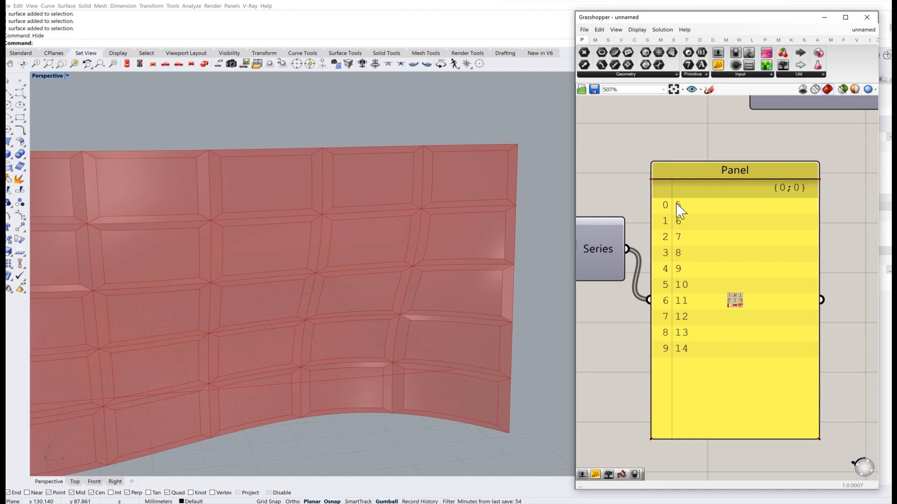
Step: Graft the Series output and check the resulting branches in the Panel
right_drag(705, 243, 753, 253)
right_click(643, 264)
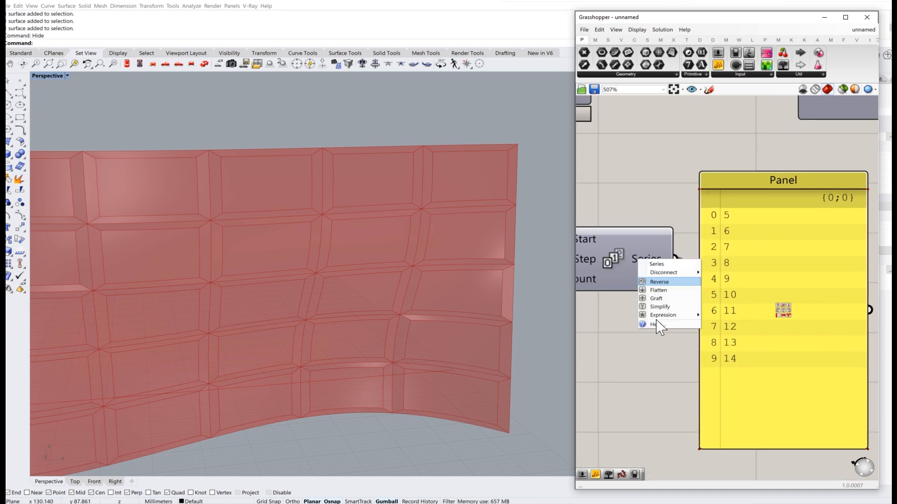
click(660, 300)
right_drag(724, 242, 668, 180)
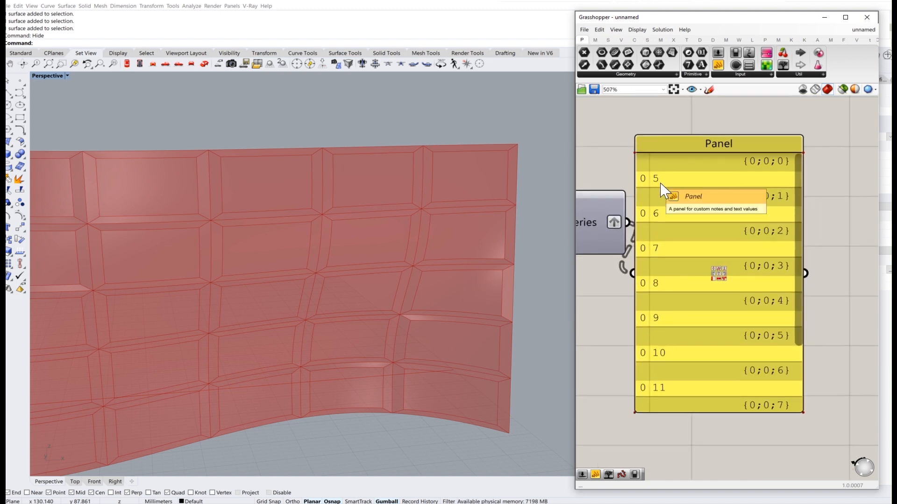
Step: Turn off grafting on the Series output and reverse its list order instead
right_click(612, 227)
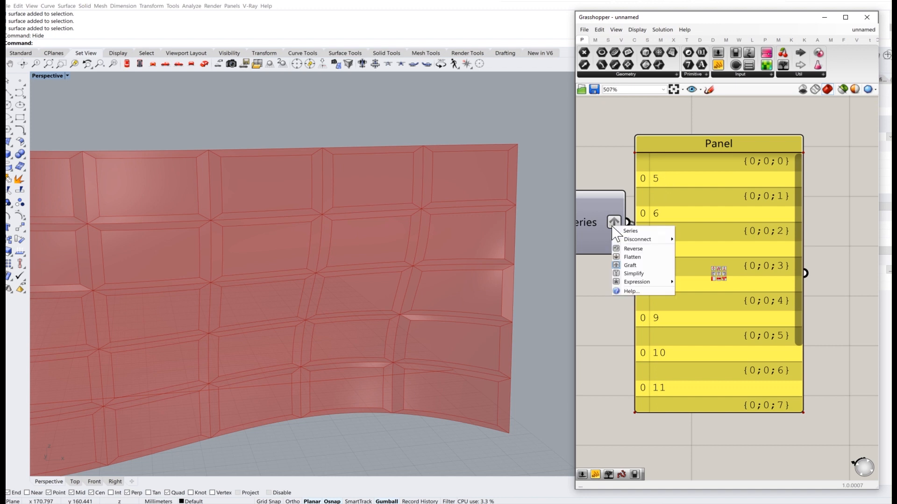
click(643, 258)
right_drag(593, 225, 646, 232)
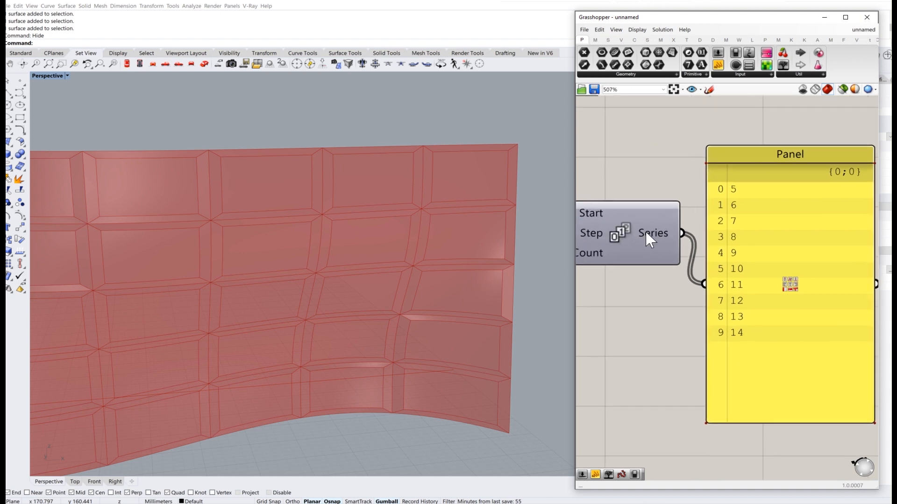
right_click(645, 231)
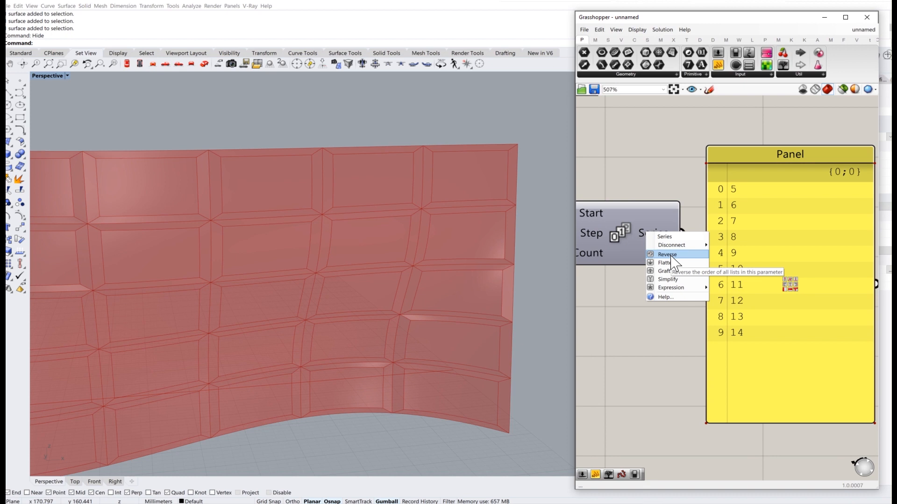
click(671, 255)
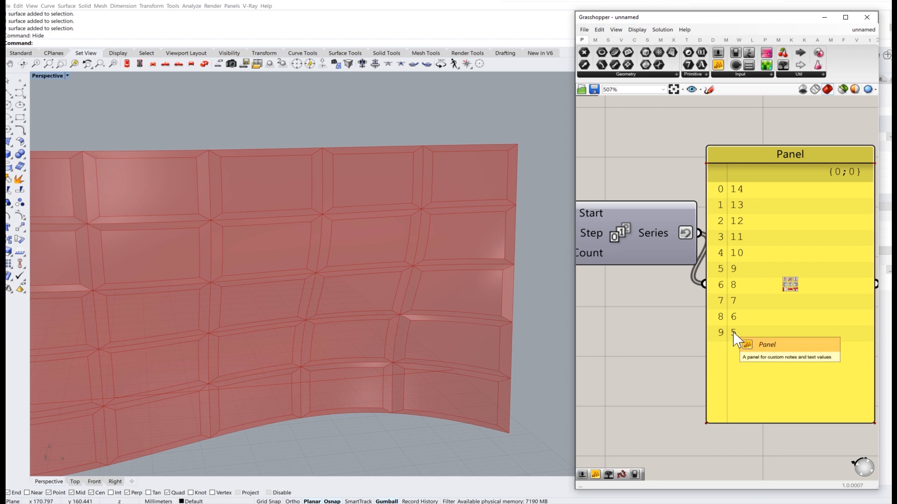
Step: Delete the Series component together with its number slider and Panel
scroll(734, 306, down, 3)
drag(748, 390, 597, 243)
key(Delete)
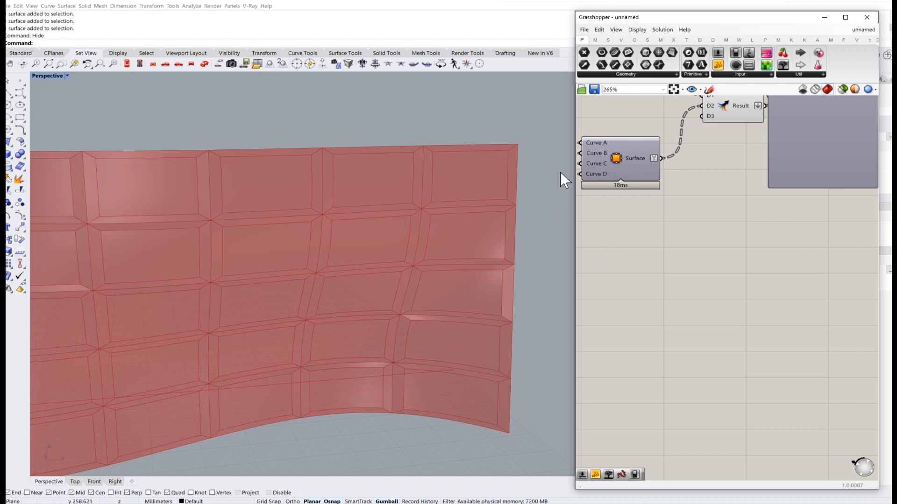
right_drag(671, 212, 666, 226)
scroll(666, 225, up, 3)
mouse_move(667, 243)
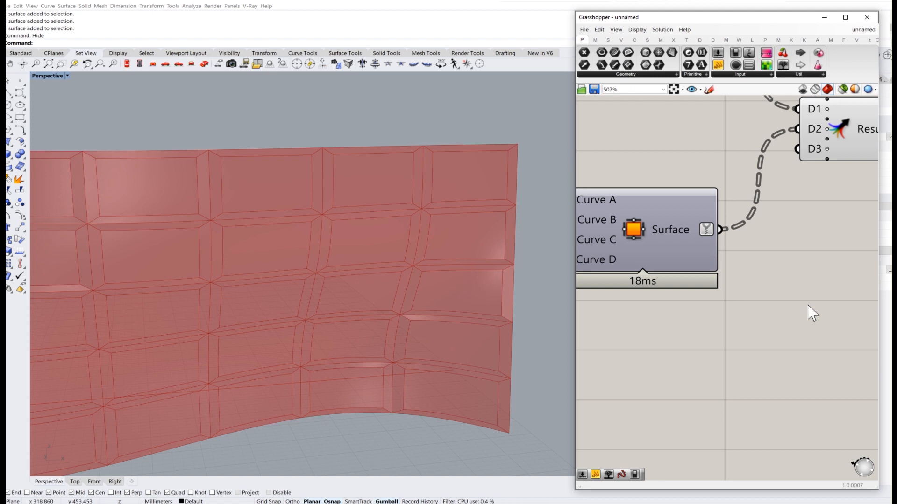
Step: Switch to Photoshop, hide Layer 5 and make Layer 5 copy 4 the active layer
click(275, 503)
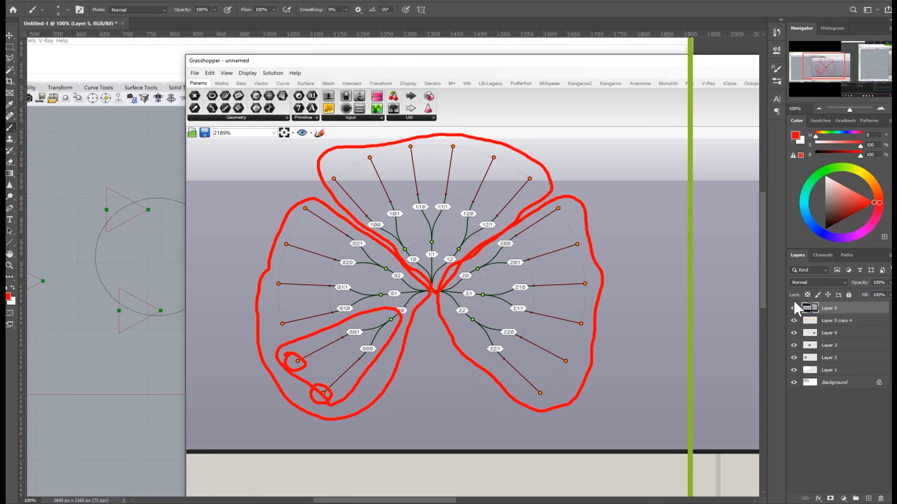
click(794, 308)
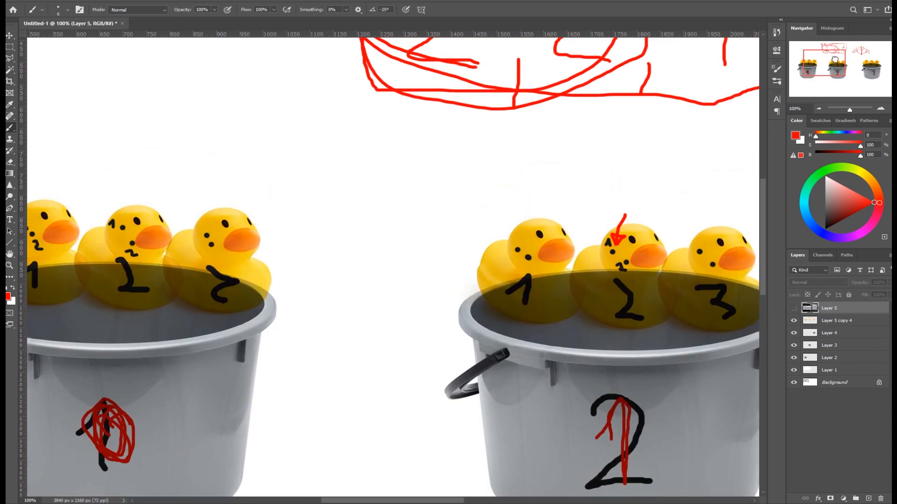
drag(835, 59, 838, 51)
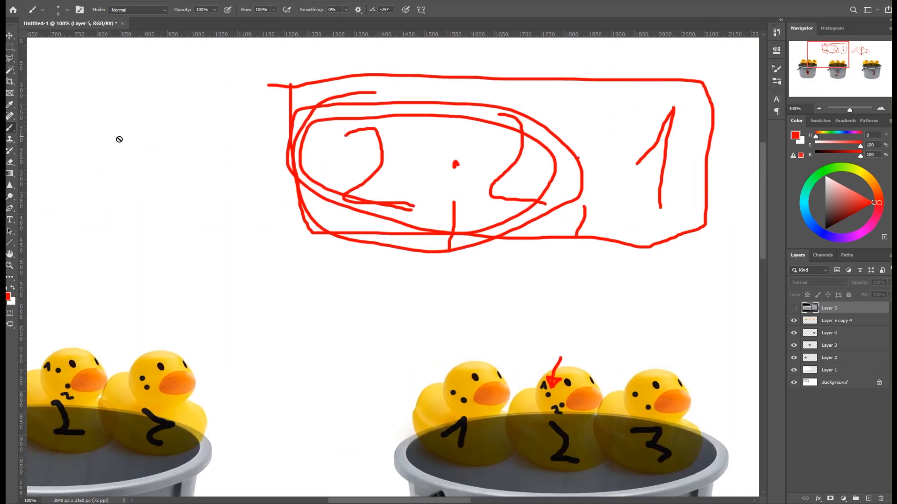
click(815, 321)
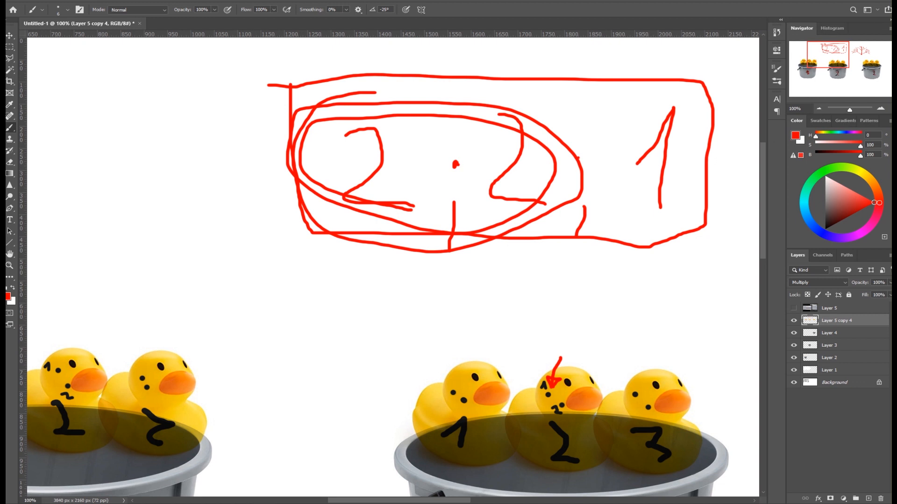
Step: Handwrite the path 0;0;2;2;1 in red brush strokes below the middle bucket
click(819, 107)
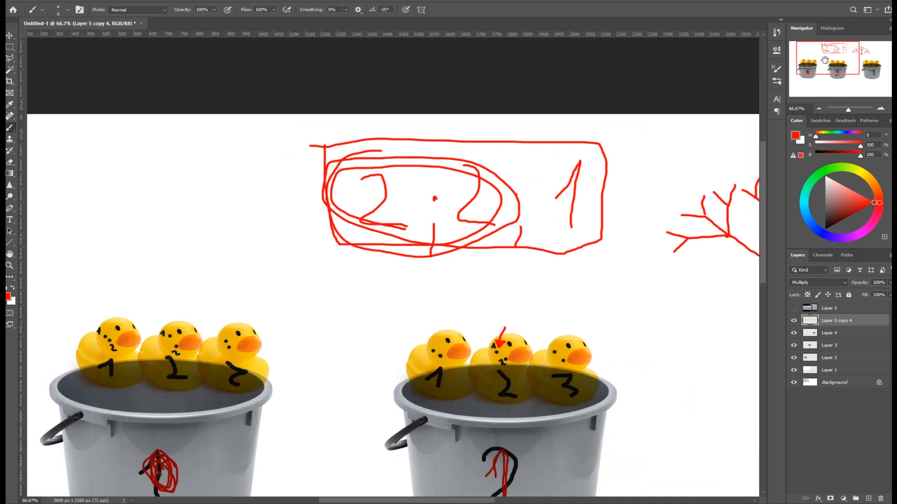
drag(824, 60, 825, 91)
mouse_move(417, 358)
mouse_down()
mouse_move(420, 398)
mouse_move(459, 402)
mouse_up()
drag(486, 358, 516, 402)
mouse_move(548, 375)
mouse_down()
mouse_move(553, 356)
mouse_move(554, 394)
mouse_move(533, 418)
mouse_up()
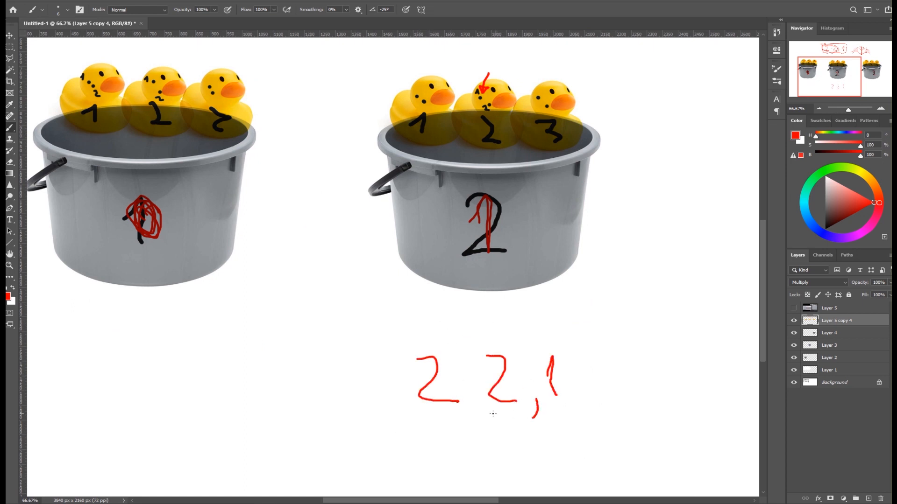
drag(475, 401, 471, 417)
click(468, 382)
click(531, 378)
mouse_move(370, 362)
mouse_down()
mouse_move(358, 374)
mouse_move(381, 374)
mouse_up()
drag(397, 397, 394, 417)
mouse_move(325, 367)
mouse_down()
mouse_move(322, 393)
mouse_move(332, 369)
mouse_move(344, 407)
mouse_up()
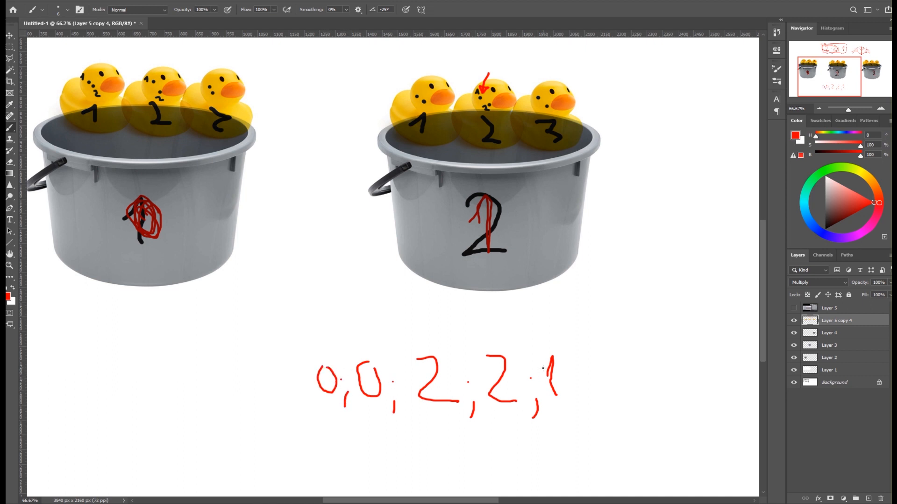
Step: Handwrite a second path 0;0;2;2;2 beneath the first one, followed by a row of dots
mouse_move(334, 431)
mouse_down()
mouse_move(324, 446)
mouse_move(338, 431)
mouse_move(348, 460)
mouse_up()
click(350, 438)
drag(372, 428, 387, 464)
click(387, 440)
drag(416, 424, 449, 466)
click(453, 439)
mouse_move(477, 426)
mouse_down()
mouse_move(480, 446)
mouse_move(500, 450)
mouse_up()
drag(514, 451, 510, 464)
click(511, 437)
drag(527, 428, 559, 484)
click(587, 485)
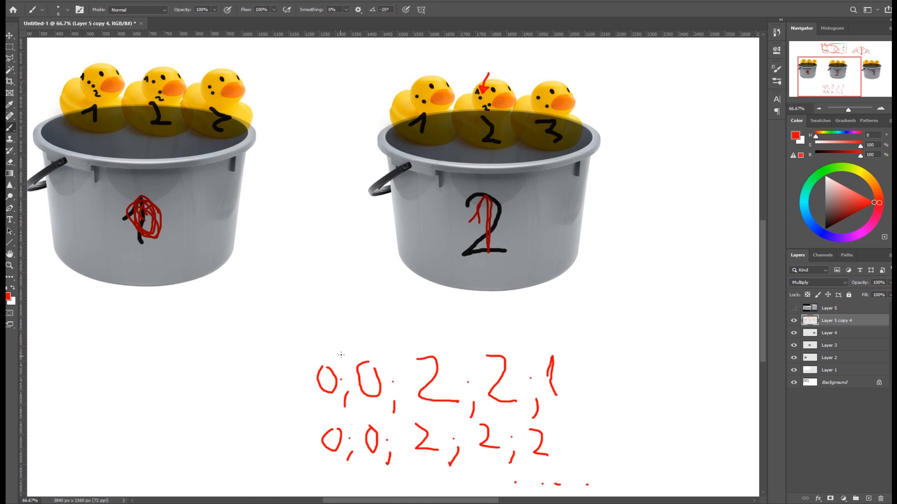
Step: Mark up the leading 0;0 pair of both handwritten paths with red brush strokes
drag(304, 412, 337, 369)
drag(316, 349, 347, 405)
mouse_move(374, 351)
mouse_down()
mouse_move(355, 393)
mouse_move(386, 410)
mouse_move(365, 474)
mouse_up()
mouse_move(361, 422)
mouse_down()
mouse_move(388, 462)
mouse_move(328, 474)
mouse_up()
drag(321, 429, 346, 458)
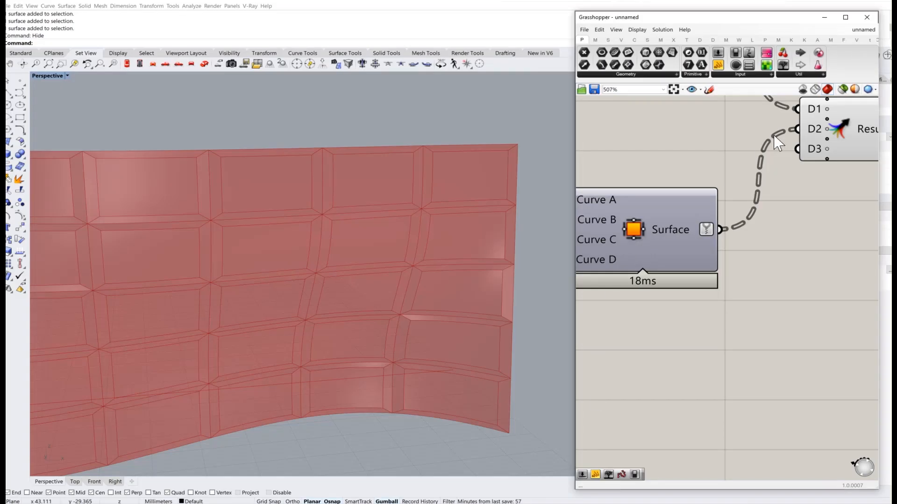
Step: Switch back to Grasshopper and place a Clean Tree component from the Sets tree tools below the Edge Surface component
click(799, 75)
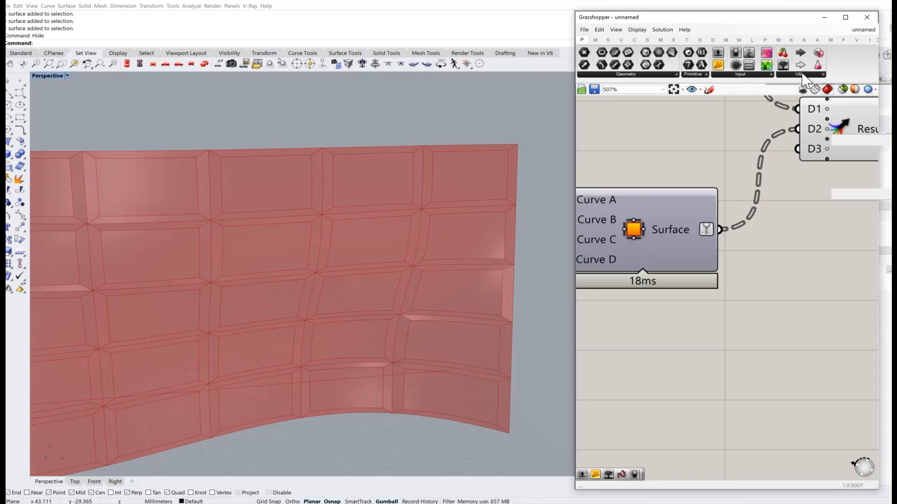
click(634, 40)
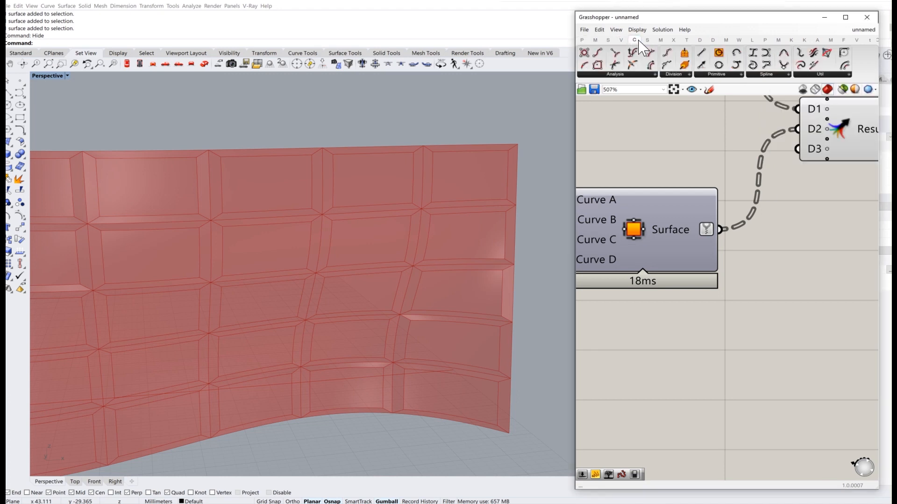
click(648, 40)
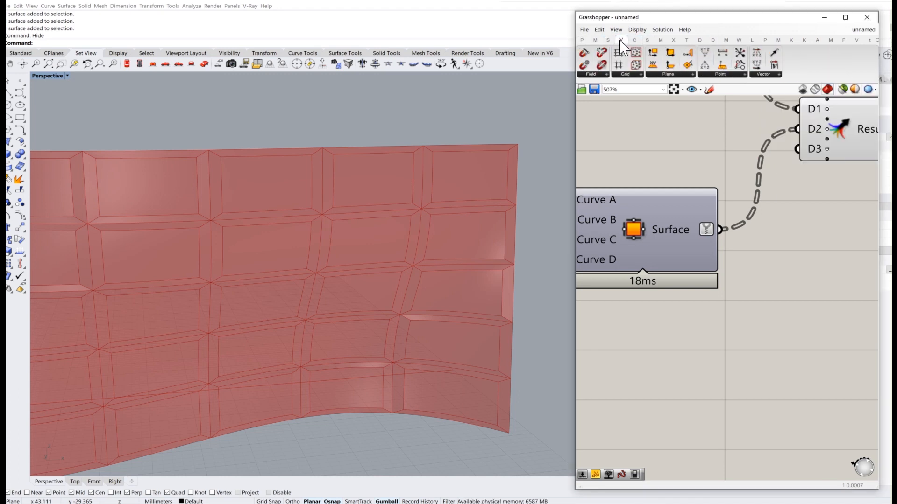
click(607, 40)
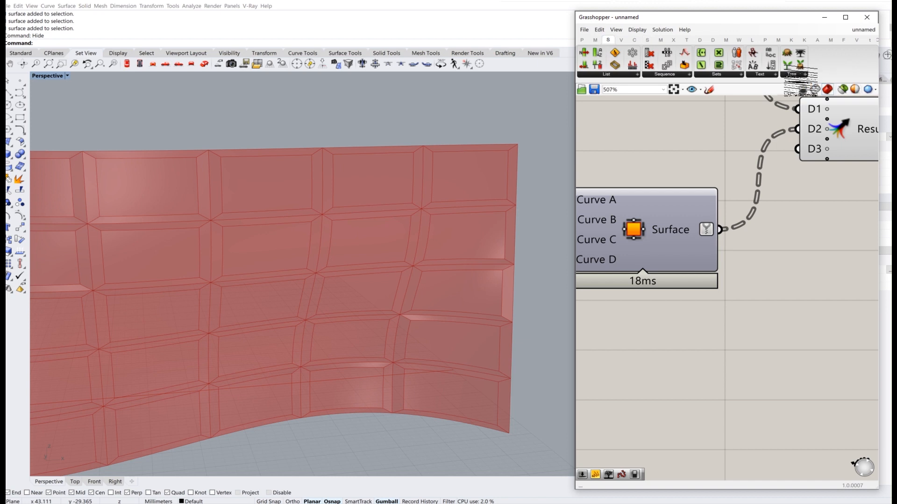
click(800, 75)
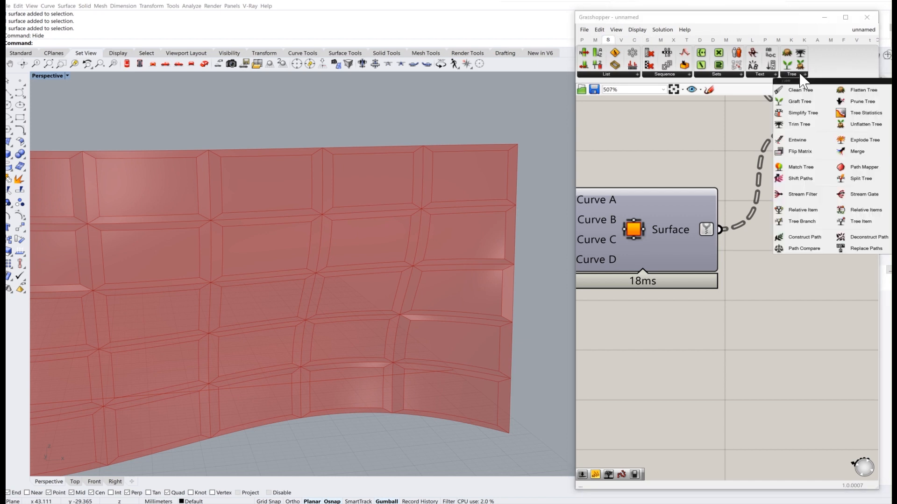
drag(800, 90, 775, 337)
Step: Position the Clean Tree component and connect the Edge Surface output to its Tree input
right_drag(736, 327, 746, 250)
drag(748, 241, 746, 311)
click(762, 210)
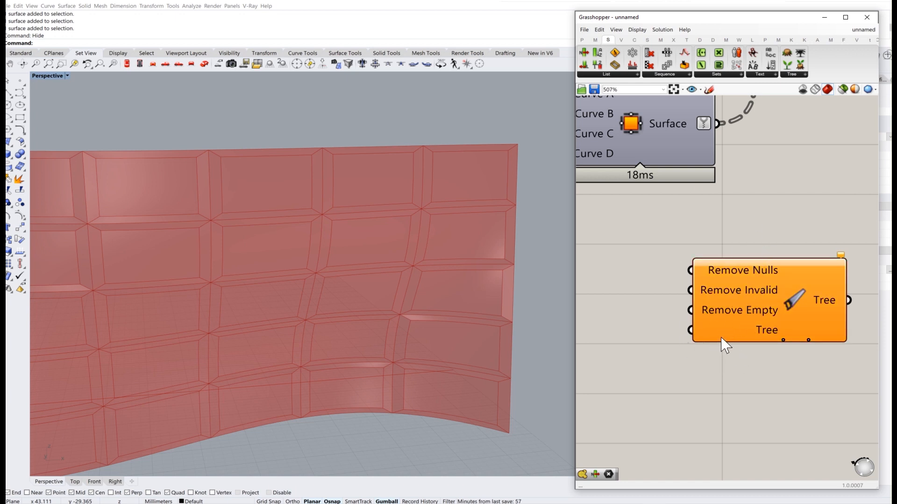
right_drag(729, 137, 761, 127)
drag(752, 114, 723, 320)
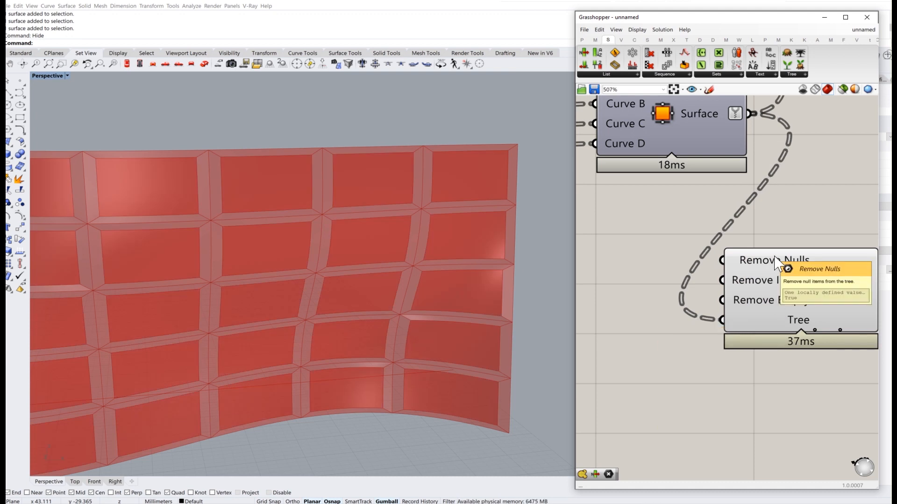
Step: Add a Boolean Toggle in front of the Clean Tree component's inputs
right_drag(746, 267, 811, 262)
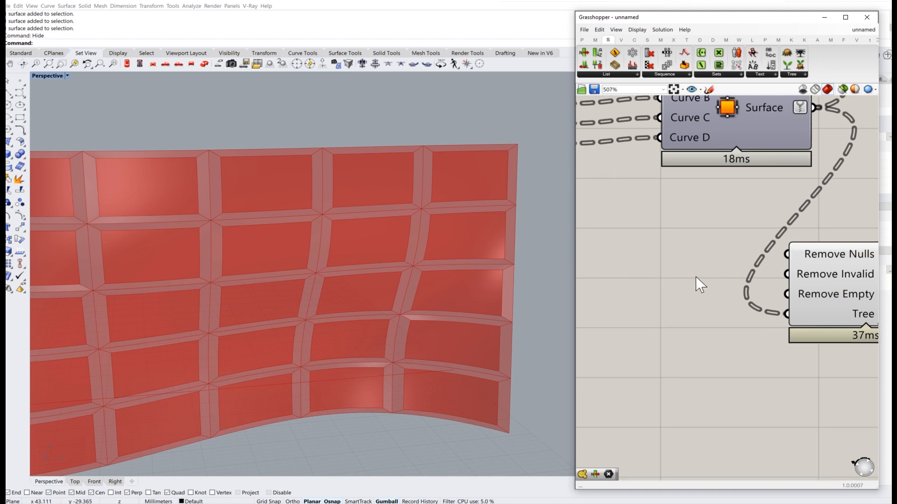
double_click(691, 279)
text(boo)
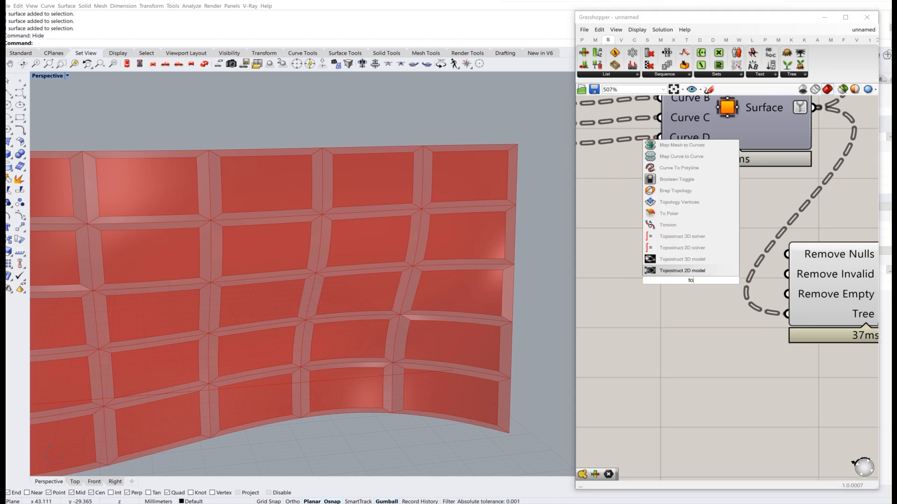
click(689, 272)
drag(665, 280, 626, 262)
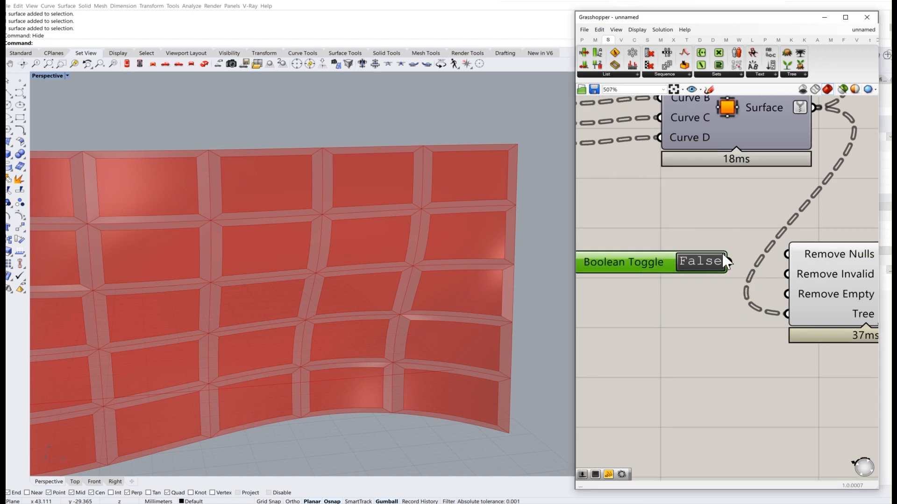
Step: Connect the Boolean Toggle to Clean Tree's Remove Empty input, align it with that input, and set it to True
right_drag(768, 268, 703, 266)
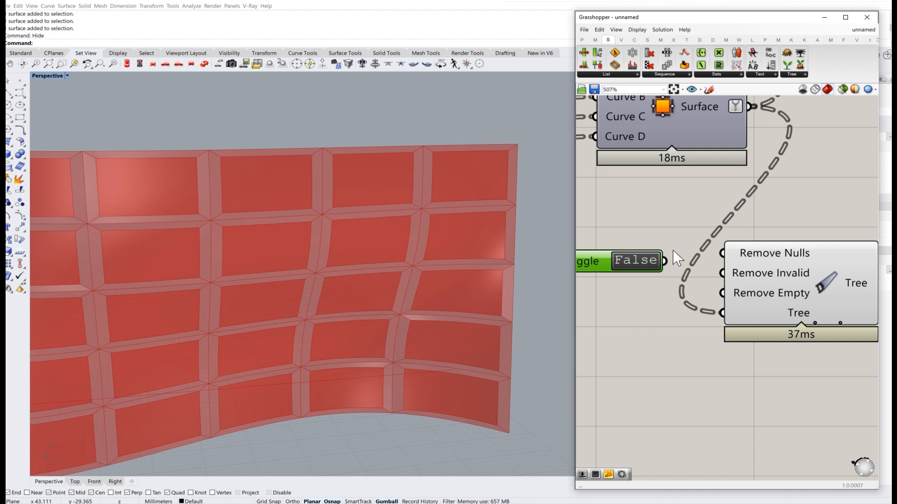
drag(670, 261, 748, 299)
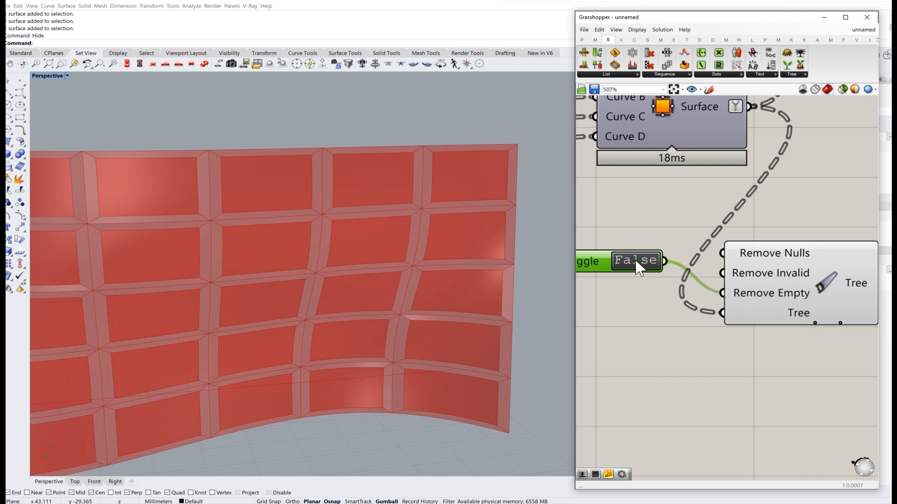
drag(636, 261, 666, 293)
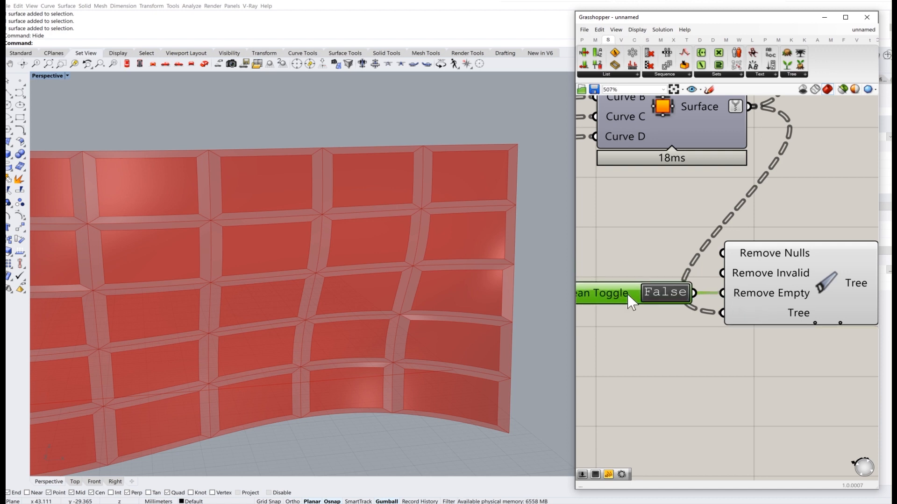
double_click(661, 295)
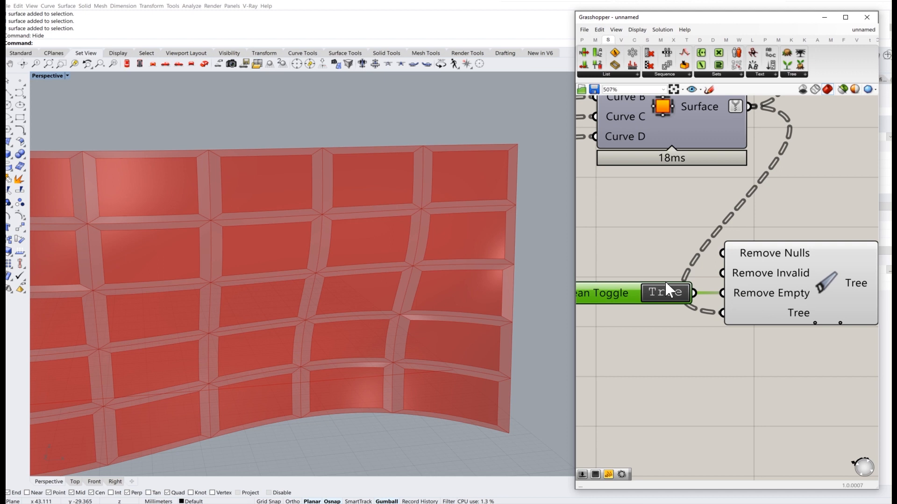
Step: Move the Boolean Toggle up slightly and connect it to Clean Tree's Remove Invalid input as well
mouse_move(775, 304)
mouse_move(764, 273)
drag(610, 295, 597, 273)
drag(680, 272, 728, 273)
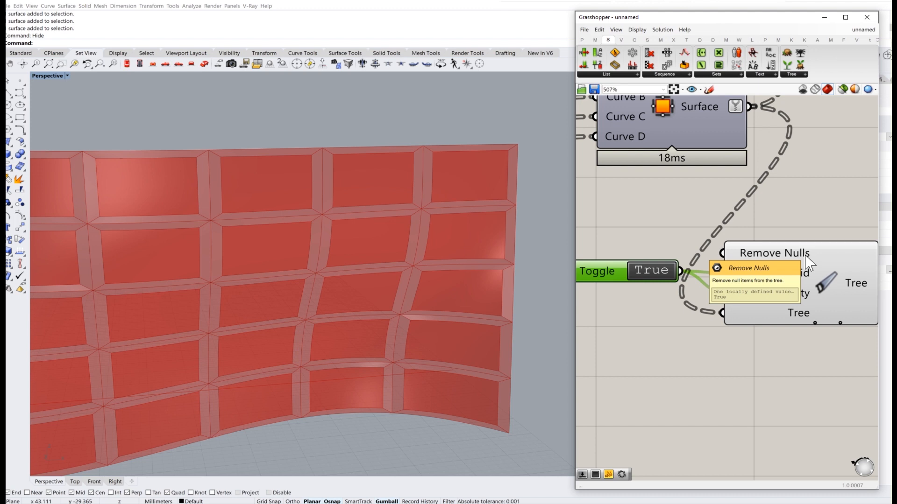
Step: Delete the Clean Tree component from below the Edge Surface component
scroll(674, 155, down, 6)
right_drag(674, 155, 753, 238)
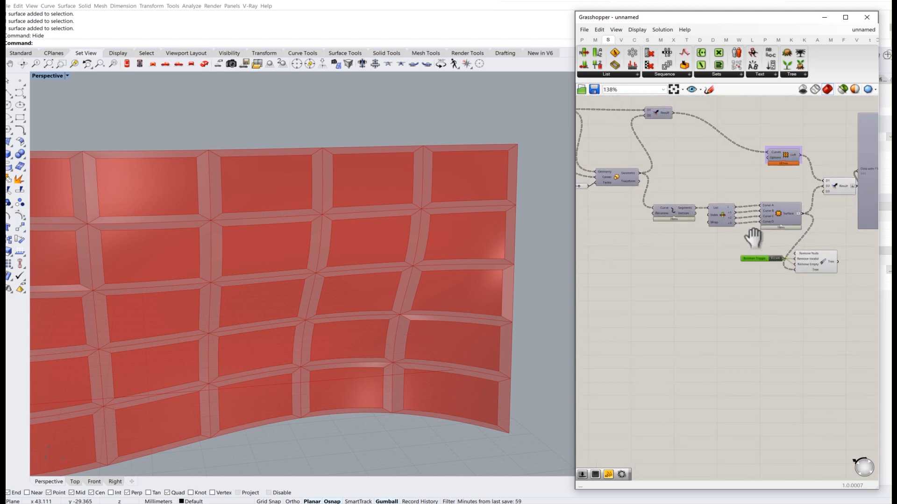
scroll(733, 220, up, 5)
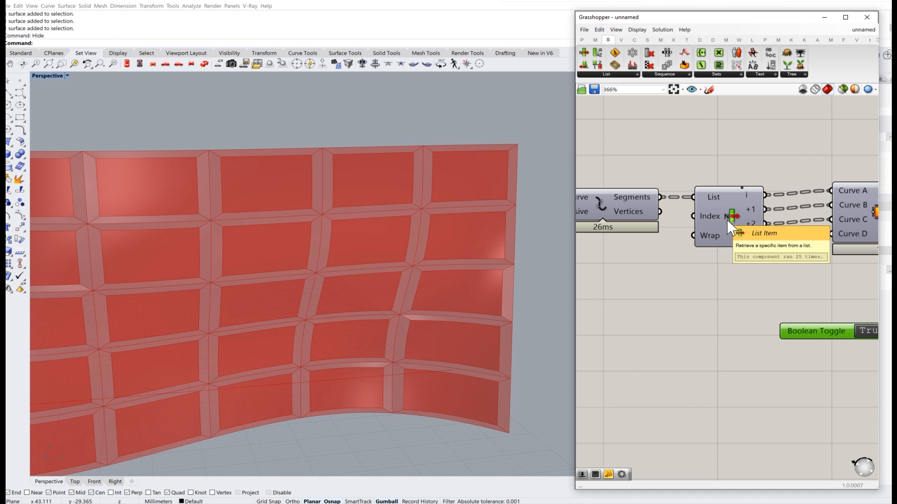
right_drag(767, 310, 731, 323)
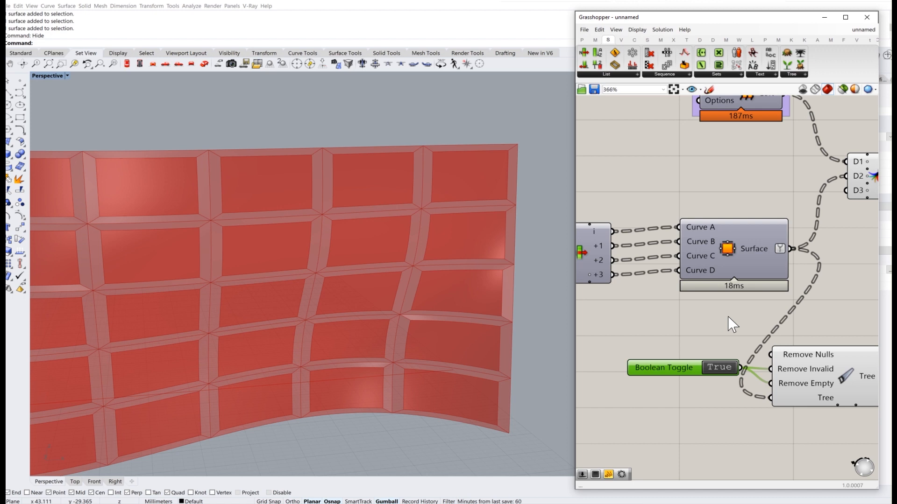
scroll(773, 371, up, 3)
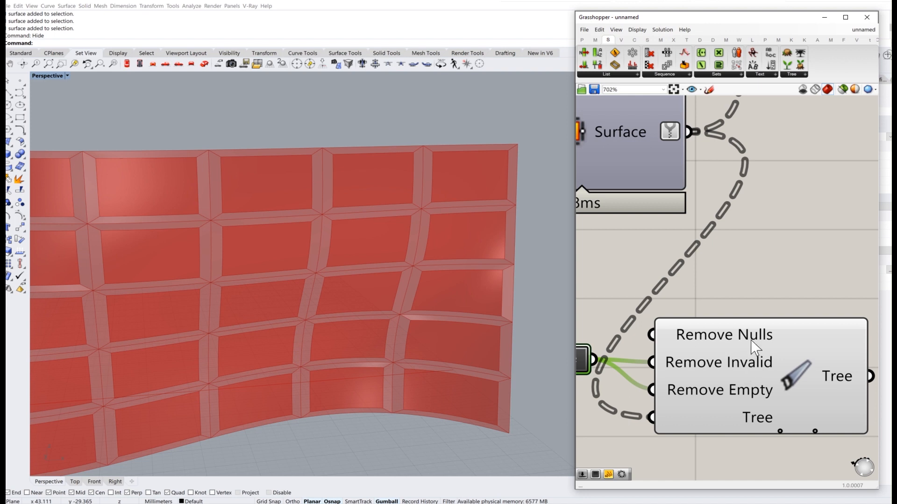
scroll(752, 341, down, 3)
drag(798, 432, 731, 320)
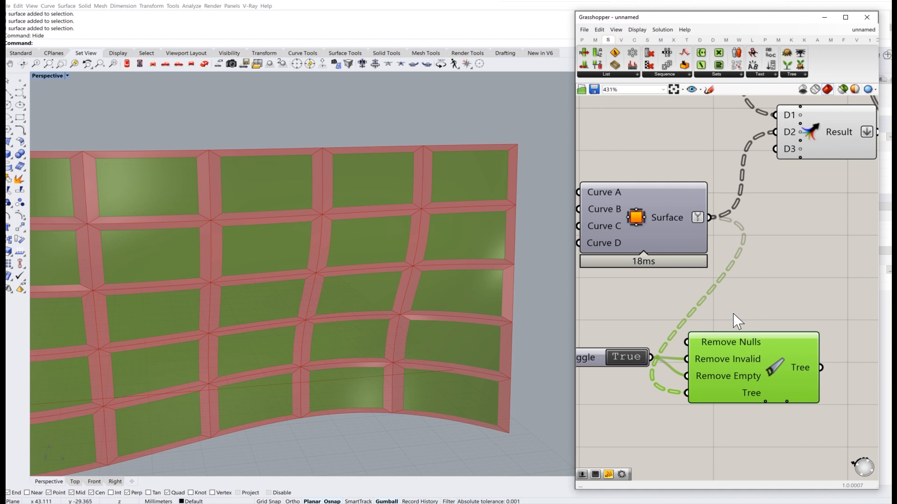
key(Delete)
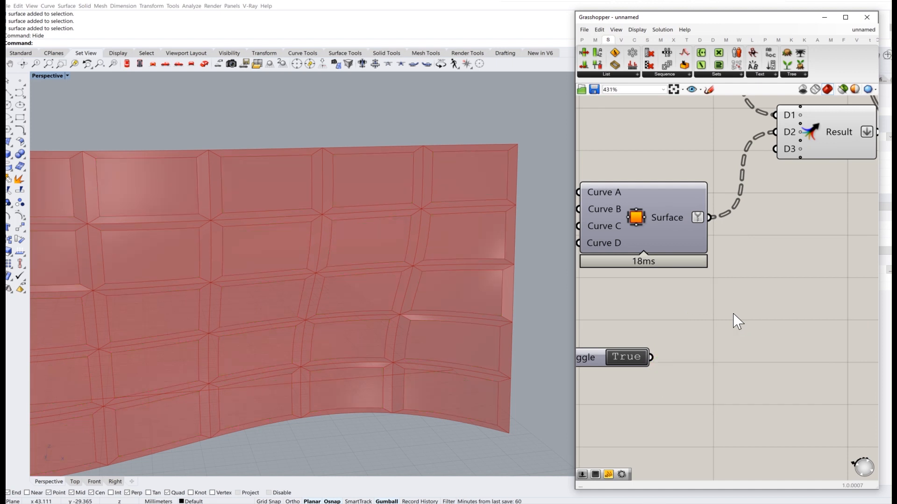
Step: Add a Tree Statistics component below Merge and connect the Edge Surface output to its Tree input
click(794, 76)
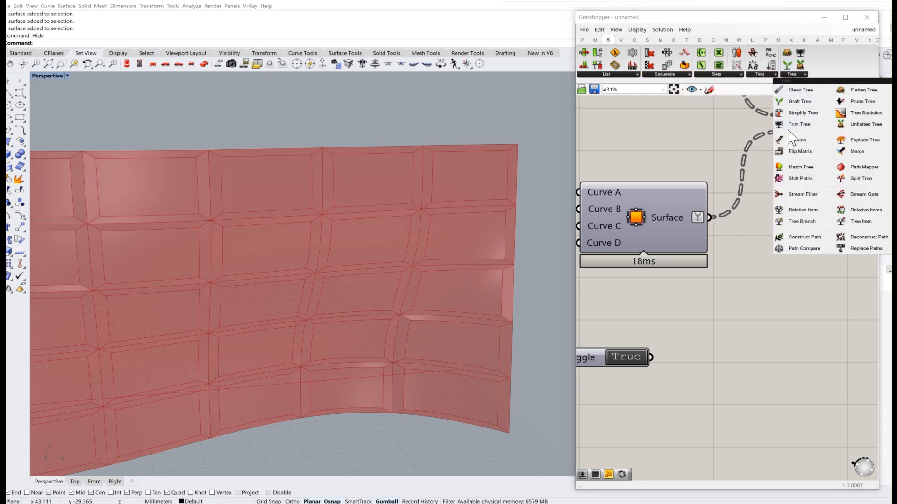
click(851, 114)
click(773, 302)
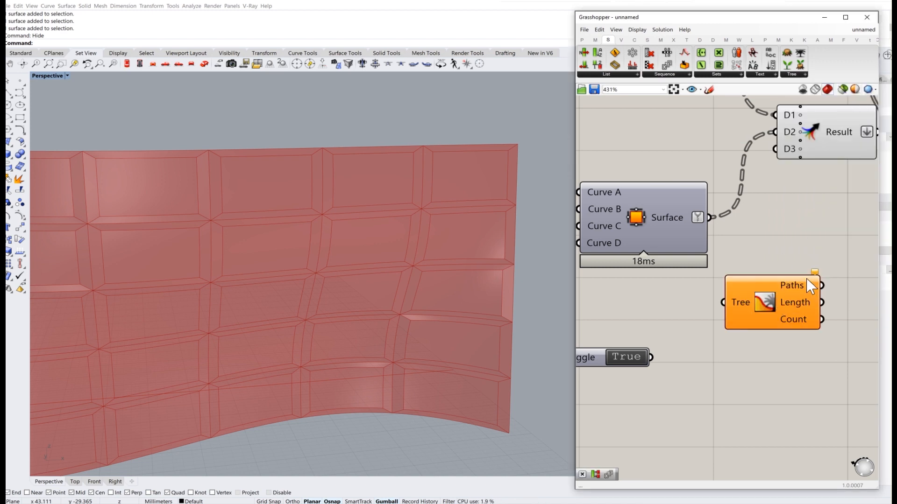
right_drag(772, 302, 716, 280)
drag(665, 249, 663, 282)
scroll(668, 285, down, 3)
click(650, 292)
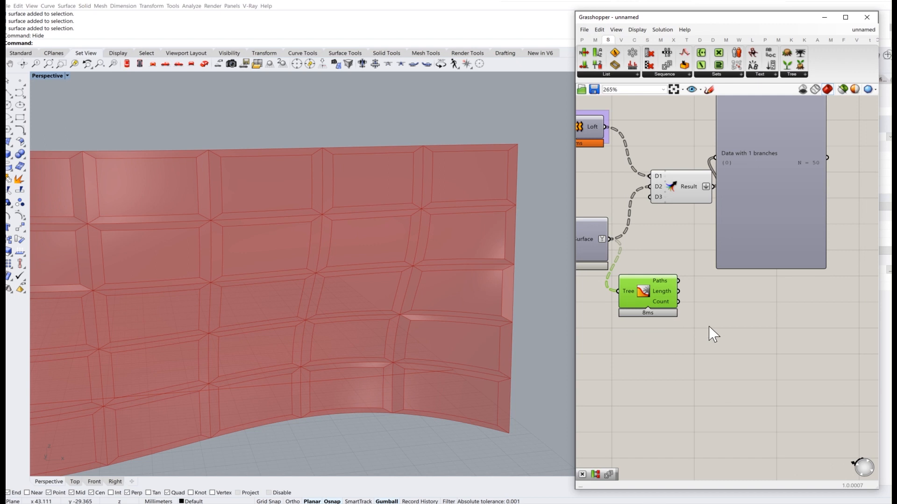
Step: Feed Tree Statistics from the Merge Result instead of the Edge Surface output, and move it and the Param Viewer farther from Merge
scroll(715, 187, up, 1)
shift+drag(715, 187, 720, 345)
drag(805, 252, 843, 252)
drag(748, 336, 771, 317)
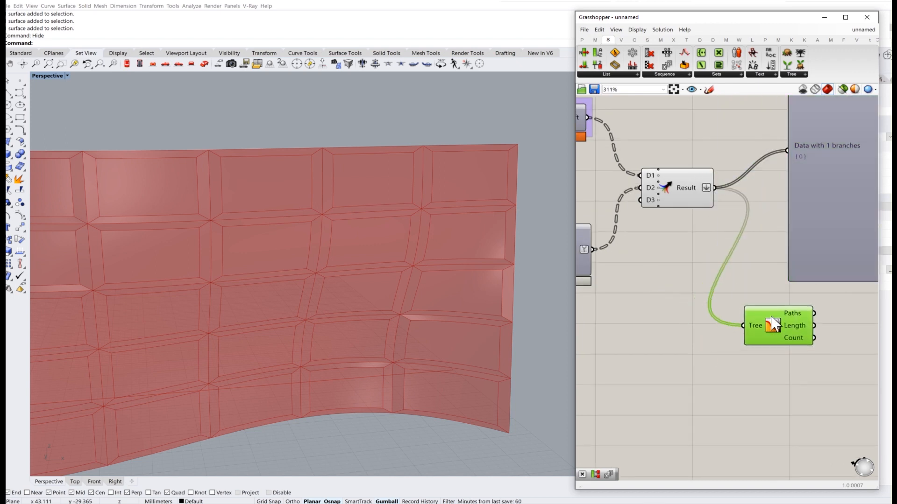
Step: Turn off flattening on the Merge component's Result output
scroll(717, 306, up, 1)
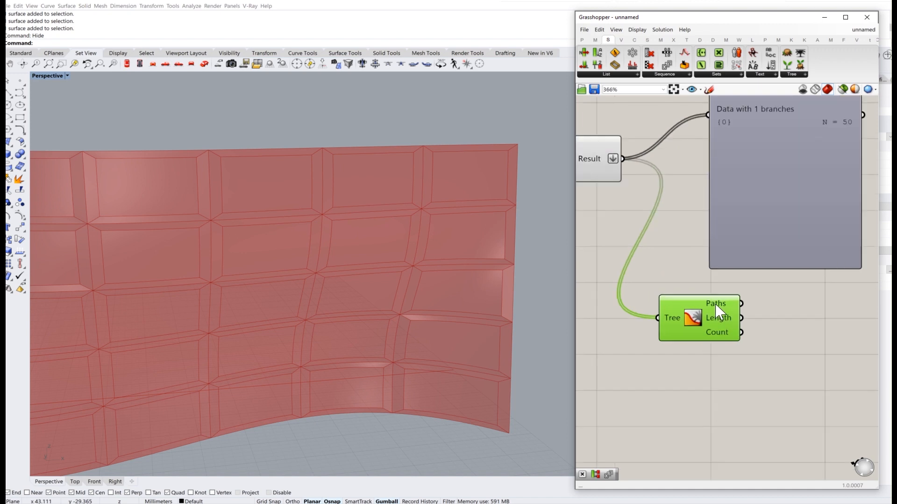
right_drag(715, 246, 776, 291)
right_click(668, 210)
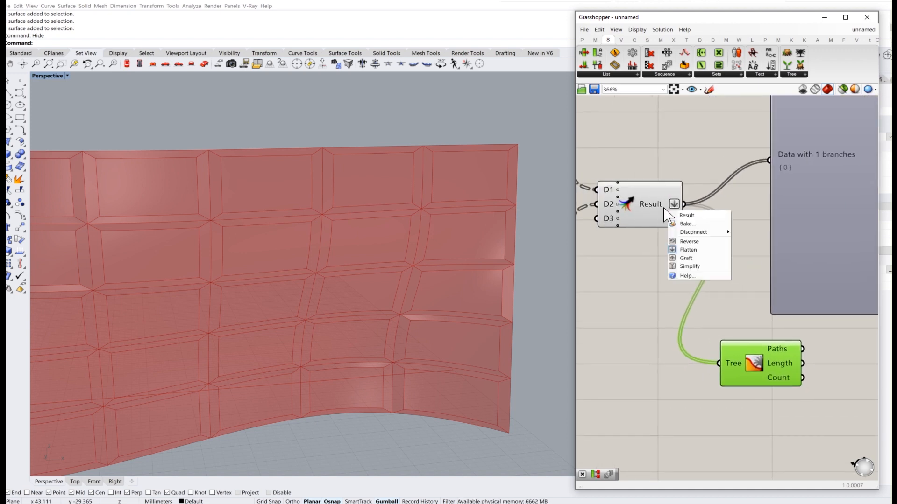
click(683, 251)
Step: Add a Panel beside Tree Statistics, connect the Paths output to it, and enlarge it downward
right_drag(707, 268, 599, 228)
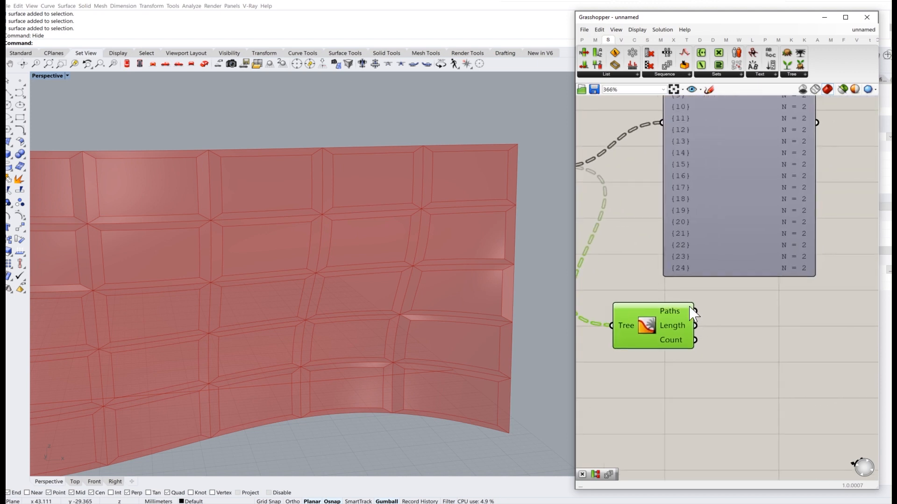
click(582, 40)
drag(740, 66, 754, 327)
drag(694, 311, 752, 340)
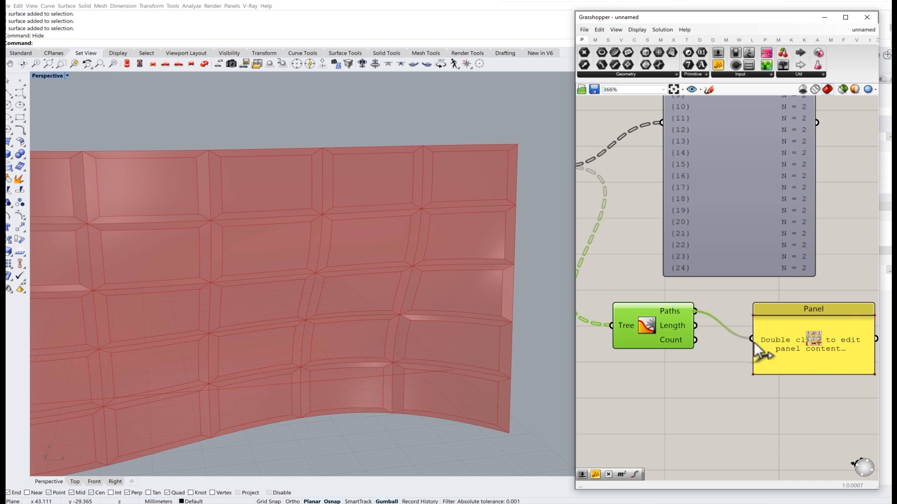
right_drag(812, 367, 727, 300)
drag(736, 316, 757, 429)
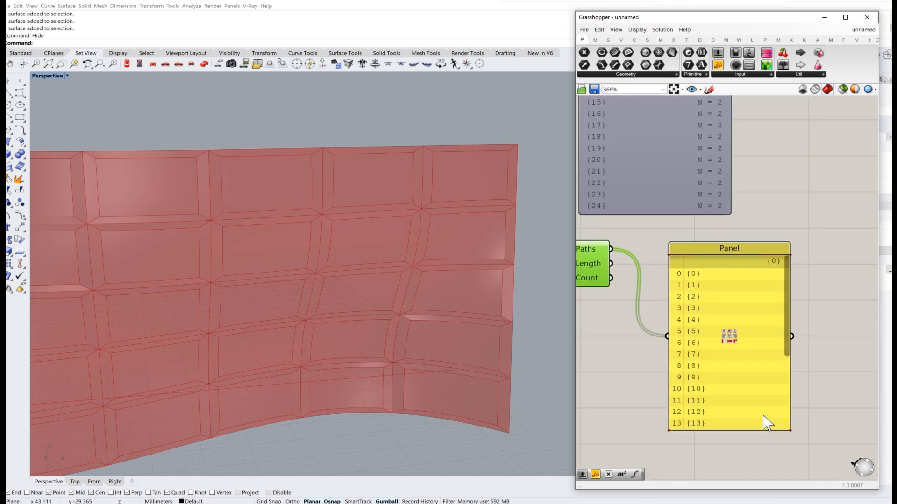
Step: Connect the Tree Statistics Length output to the Panel in place of Paths, followed by the Count output
scroll(738, 381, down, 3)
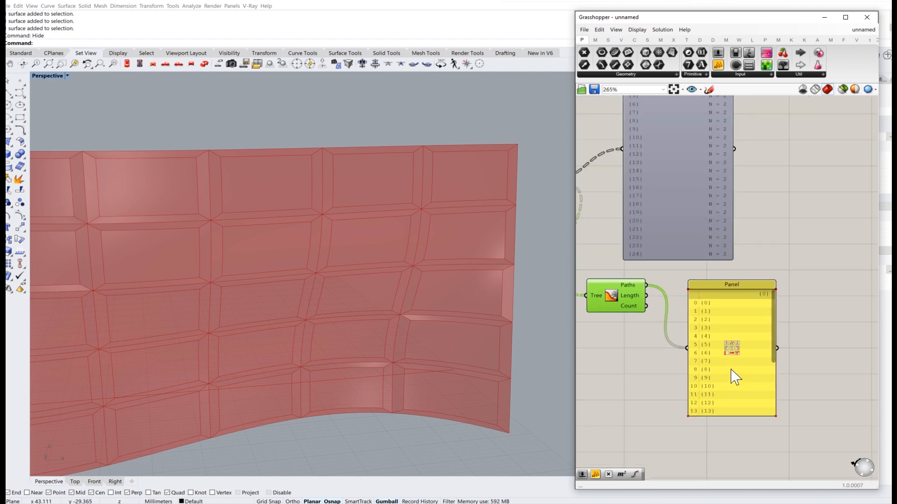
scroll(664, 308, up, 2)
right_drag(671, 310, 603, 282)
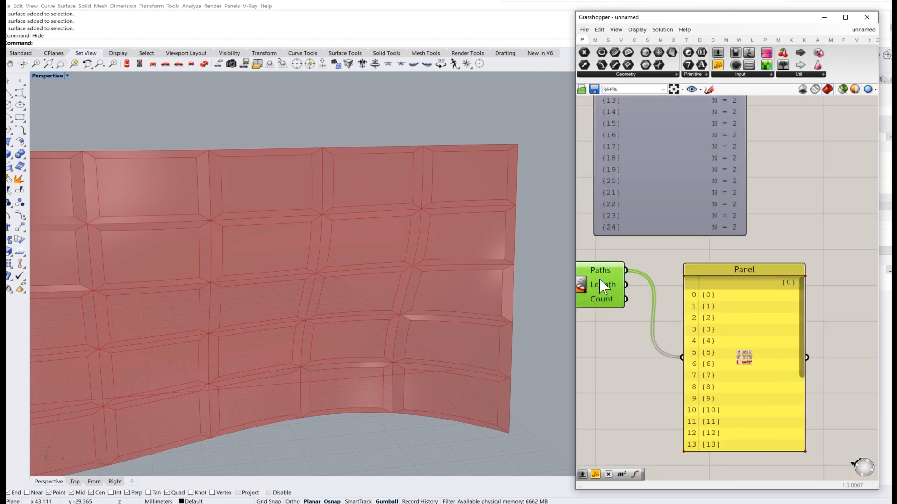
drag(664, 348, 692, 335)
click(710, 364)
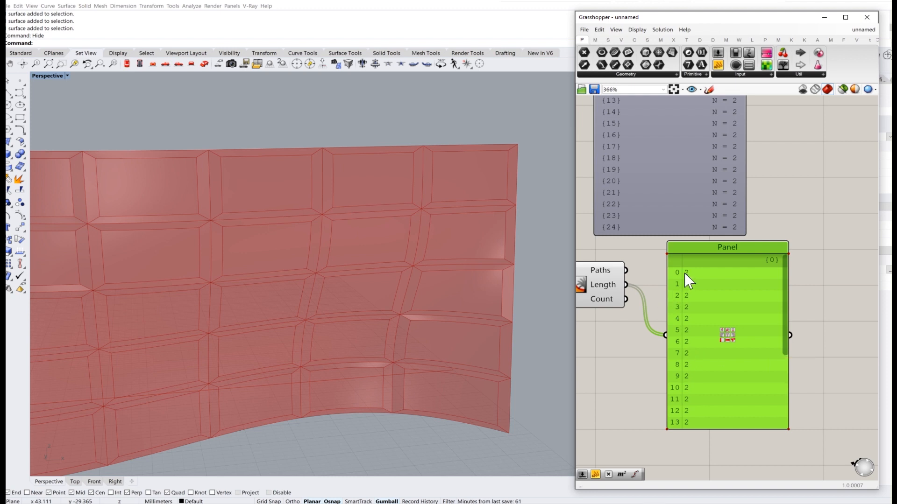
right_drag(580, 306, 661, 308)
drag(706, 301, 746, 337)
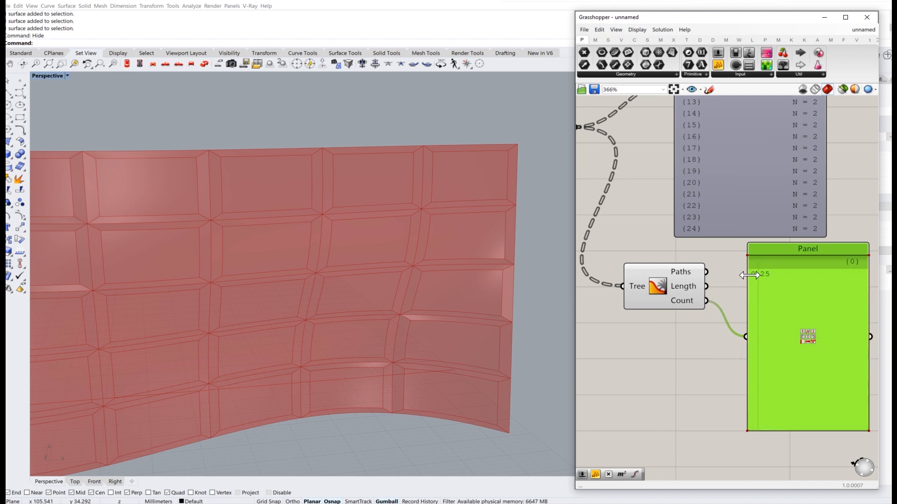
Step: Delete the Tree Statistics component together with its Panel
drag(669, 303, 696, 299)
right_drag(695, 241, 696, 372)
right_drag(728, 197, 710, 273)
scroll(736, 279, down, 2)
scroll(728, 347, down, 2)
drag(827, 415, 675, 362)
key(Delete)
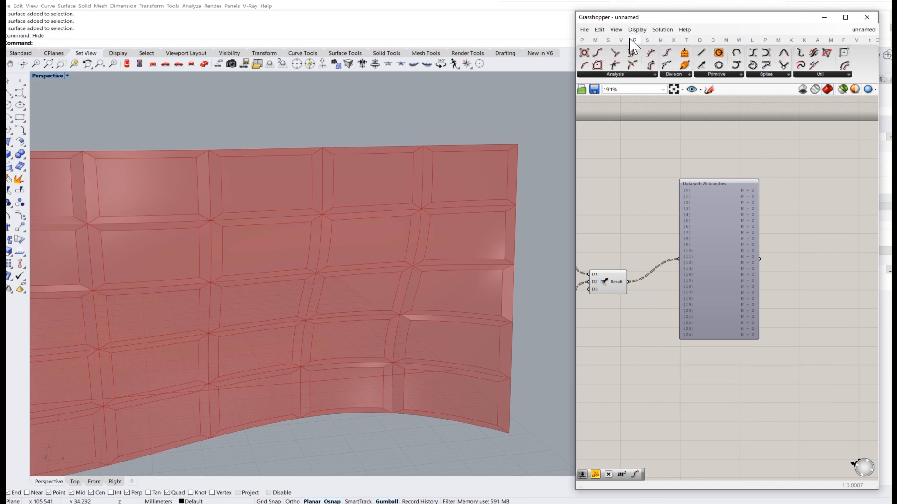
Step: Add a Trim Tree component and place it below the Param Viewer
click(608, 40)
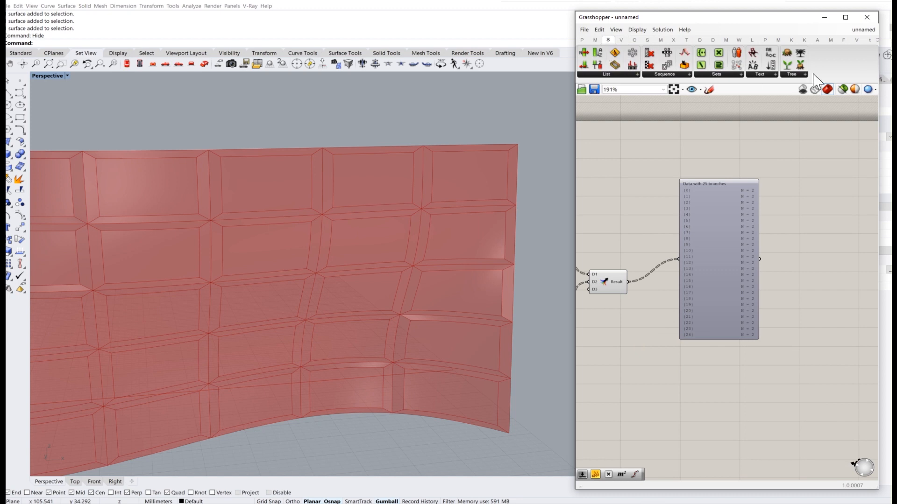
click(795, 74)
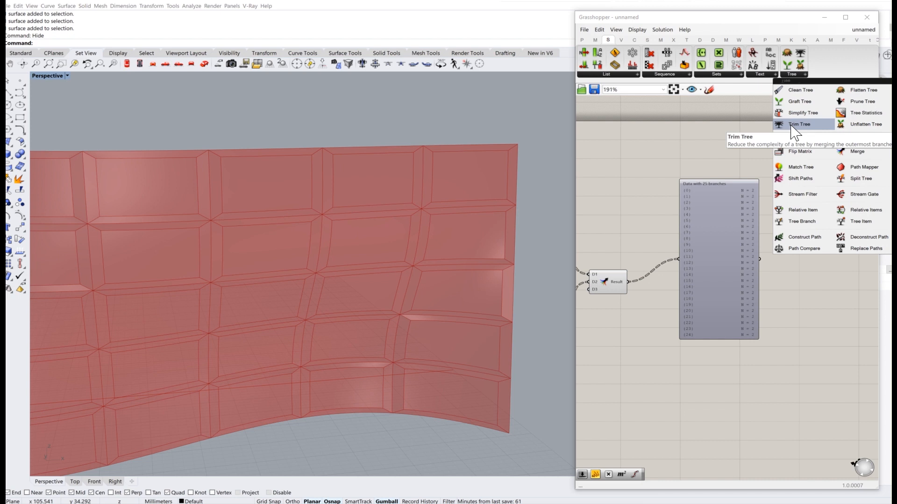
drag(792, 126, 694, 304)
drag(704, 388, 700, 386)
Step: Graft the Merge component's Result output and move the Param Viewer farther away from it
scroll(641, 350, up, 3)
right_click(605, 243)
click(629, 289)
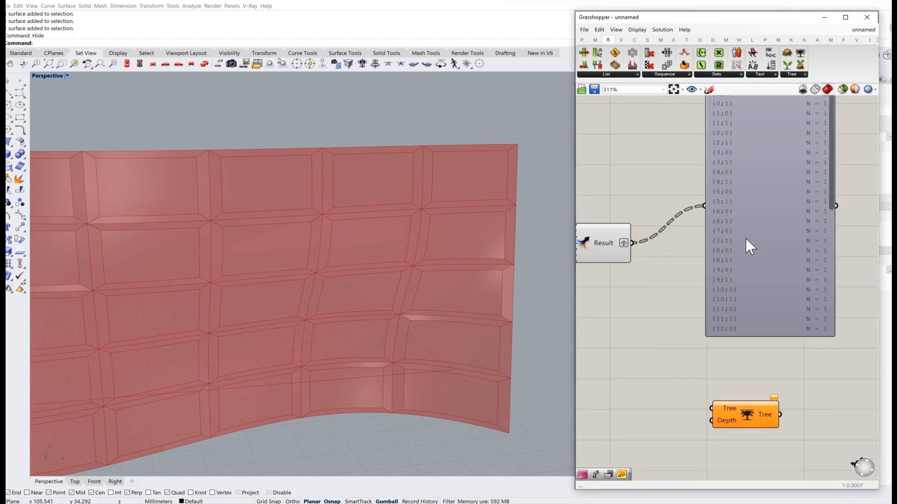
drag(796, 264, 888, 238)
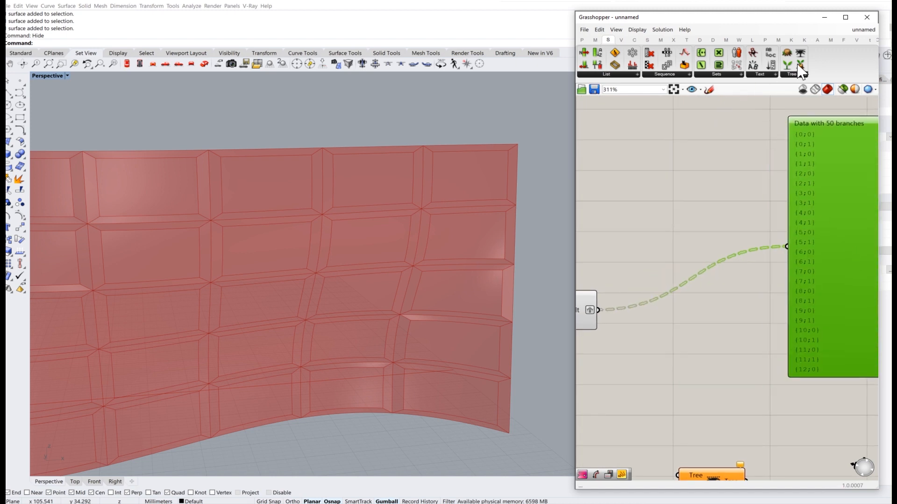
Step: Switch the Param Viewer from the path list to the graphical tree display
click(633, 210)
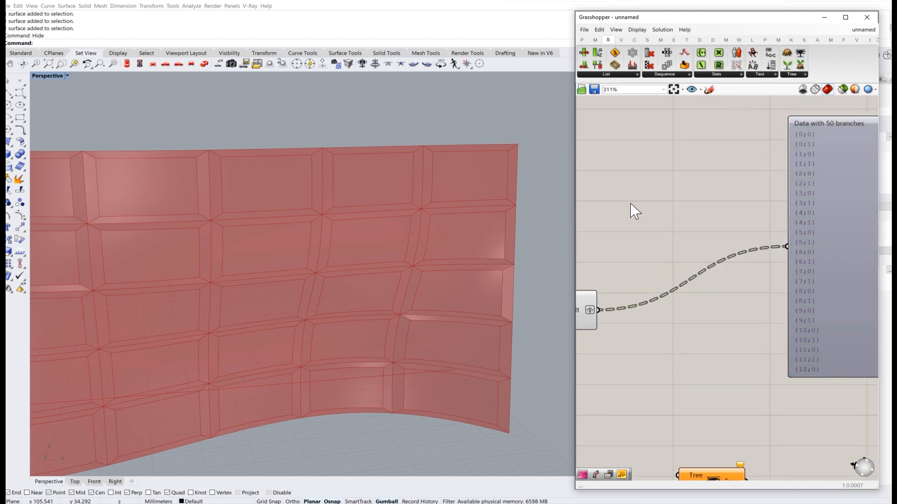
click(844, 204)
double_click(844, 204)
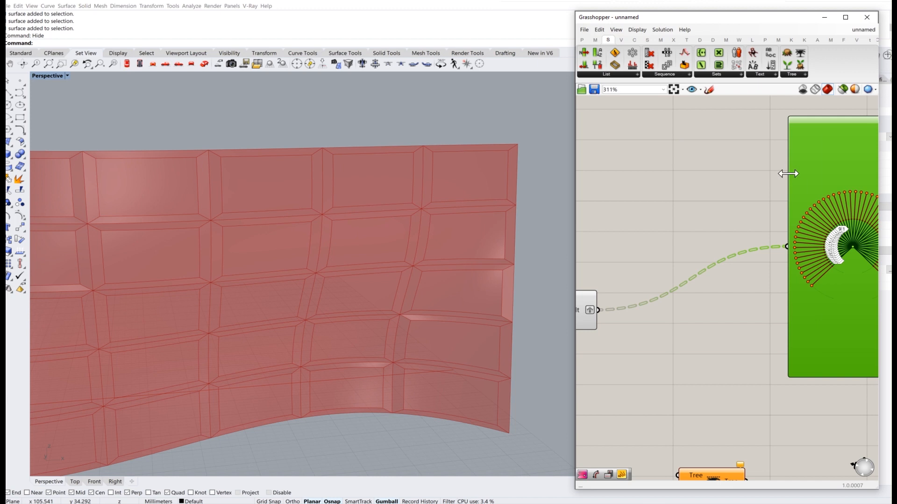
Step: Examine the branch paths of the grafted tree in the Param Viewer diagram and compare them with the panels in the model
scroll(776, 246, up, 5)
right_drag(628, 273, 772, 226)
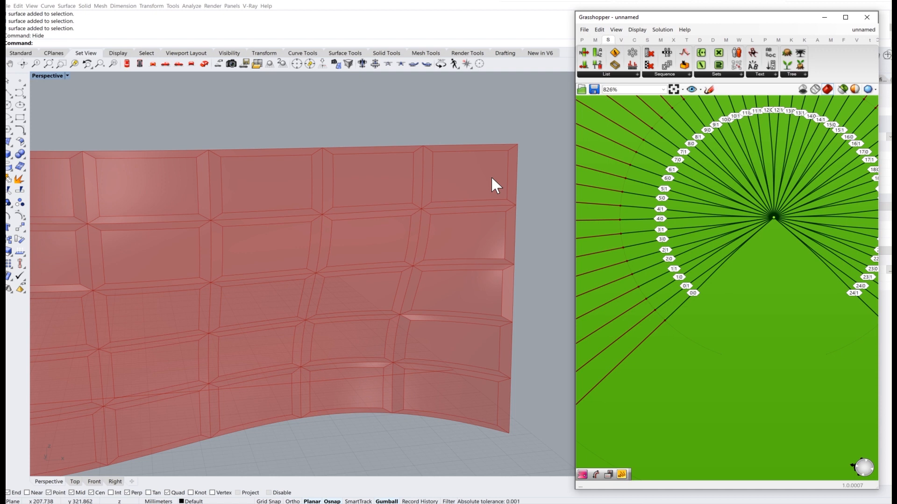
scroll(733, 261, down, 3)
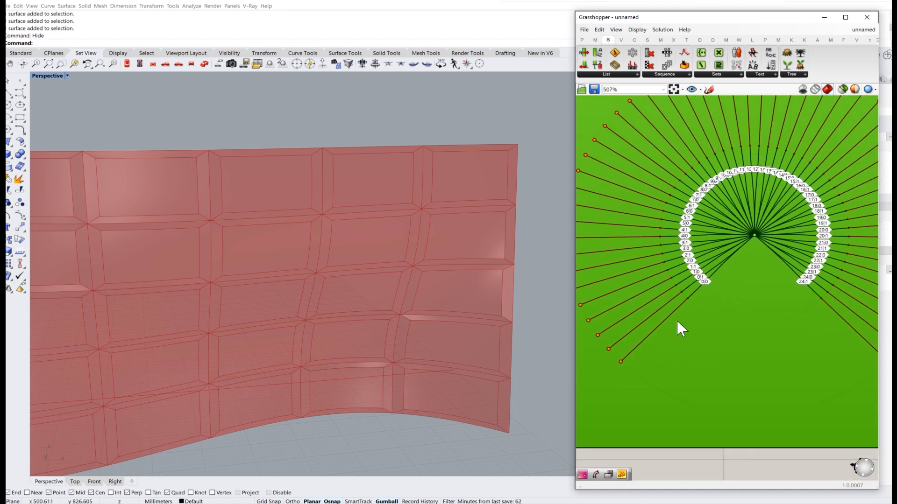
scroll(699, 296, down, 2)
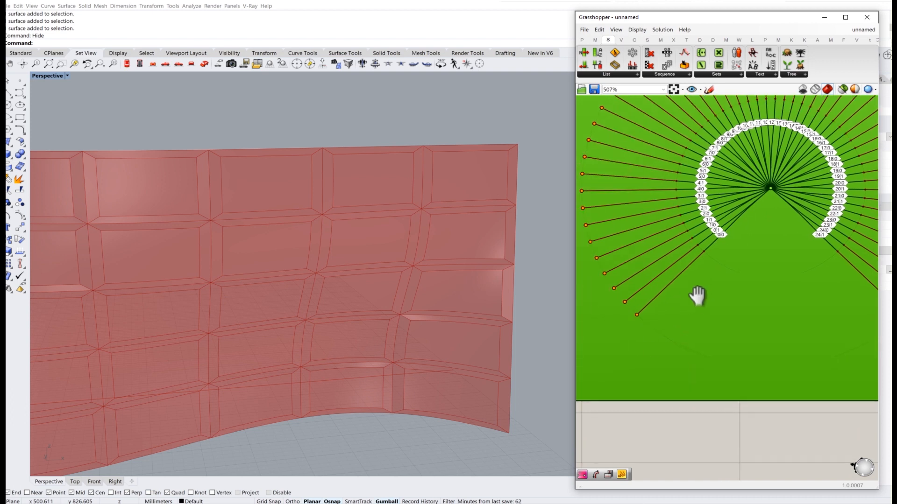
scroll(694, 280, up, 2)
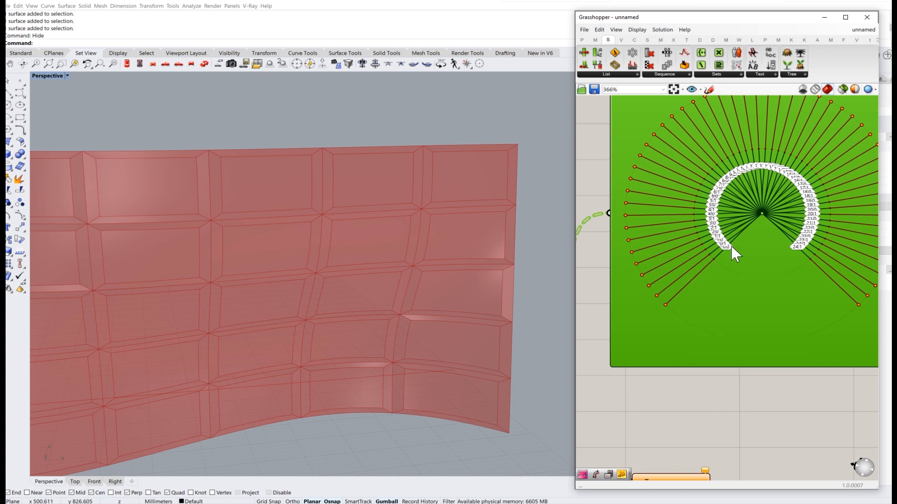
mouse_move(735, 245)
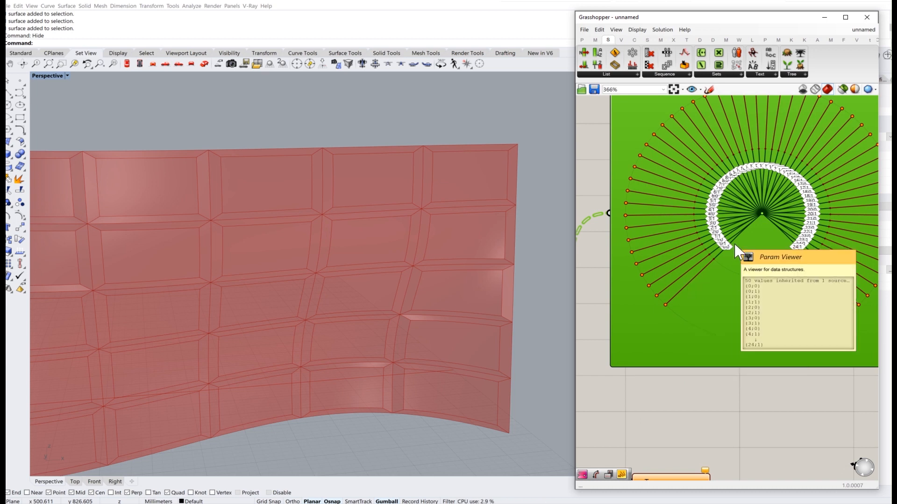
scroll(416, 191, up, 5)
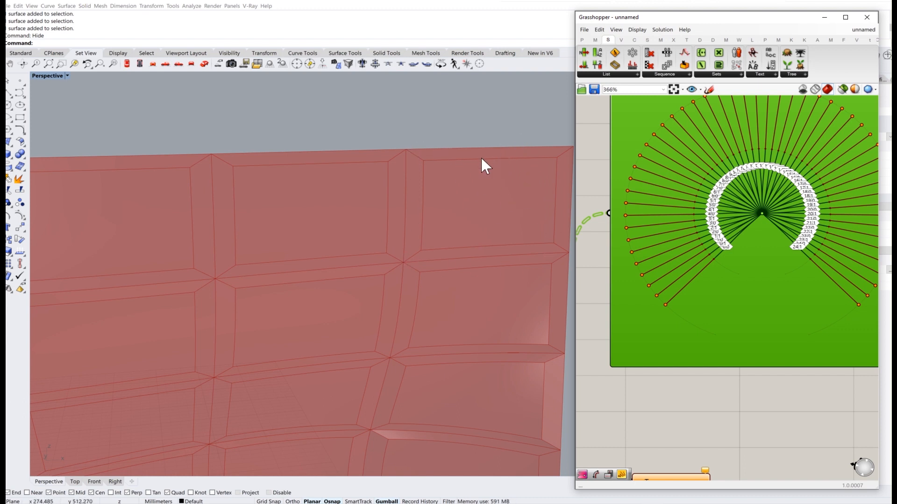
scroll(641, 216, down, 5)
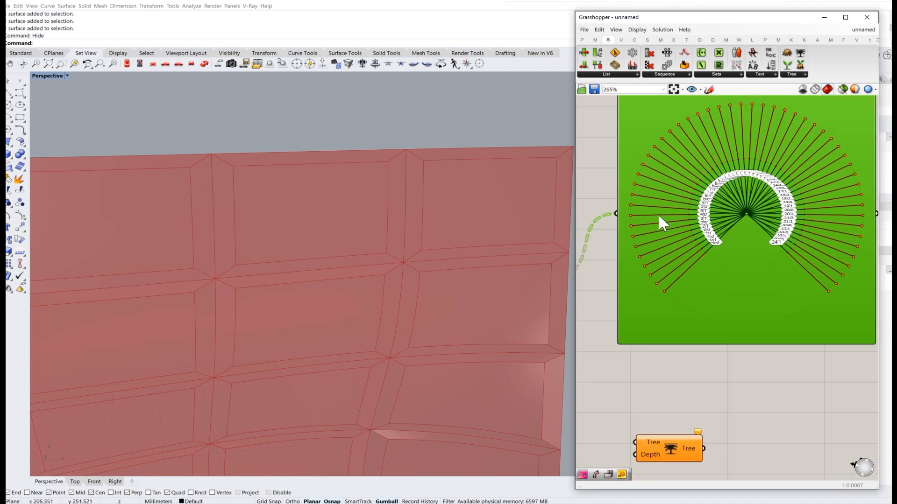
right_drag(634, 253, 658, 256)
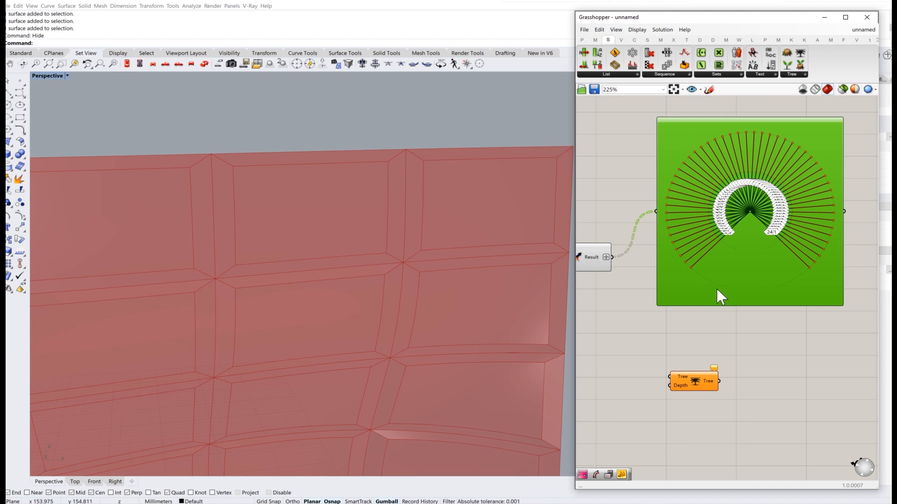
mouse_move(601, 258)
scroll(695, 255, up, 5)
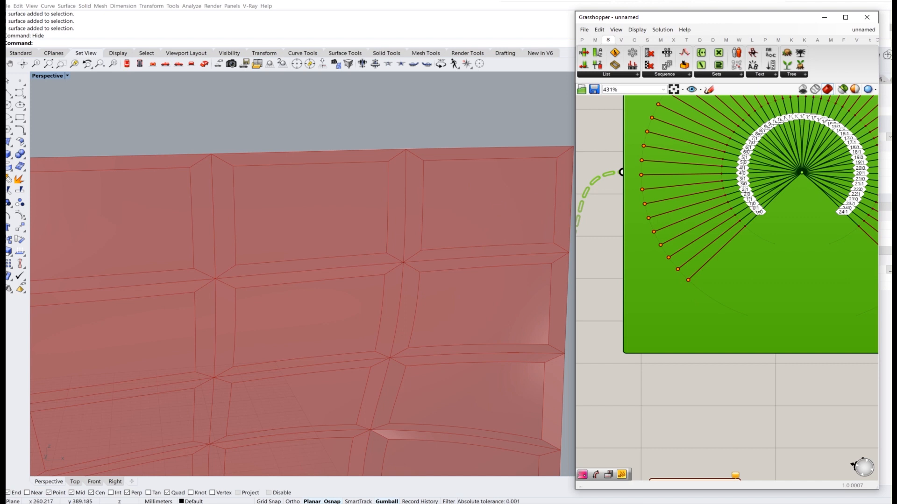
Step: Move the Trim Tree component closer below the Param Viewer and connect the Merge component's Result to its Tree input
click(709, 278)
scroll(709, 278, down, 1)
scroll(709, 277, down, 3)
right_drag(640, 309, 645, 273)
drag(706, 348, 699, 318)
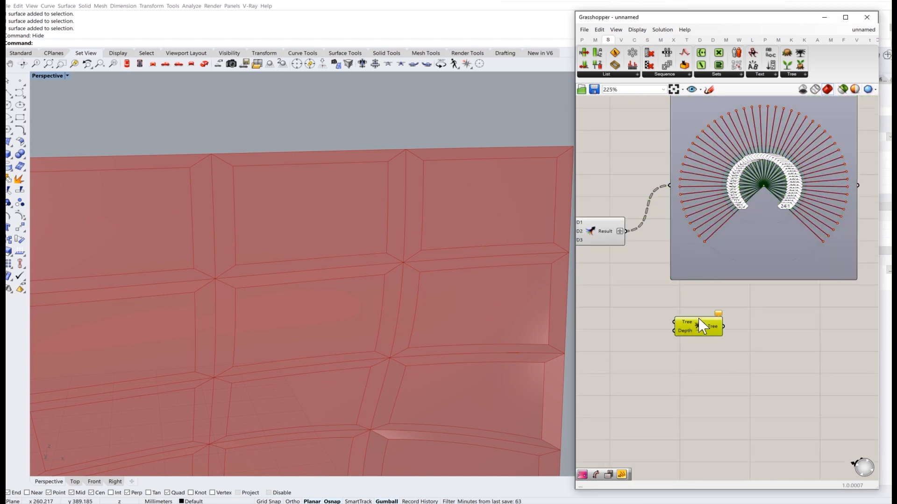
scroll(703, 326, up, 3)
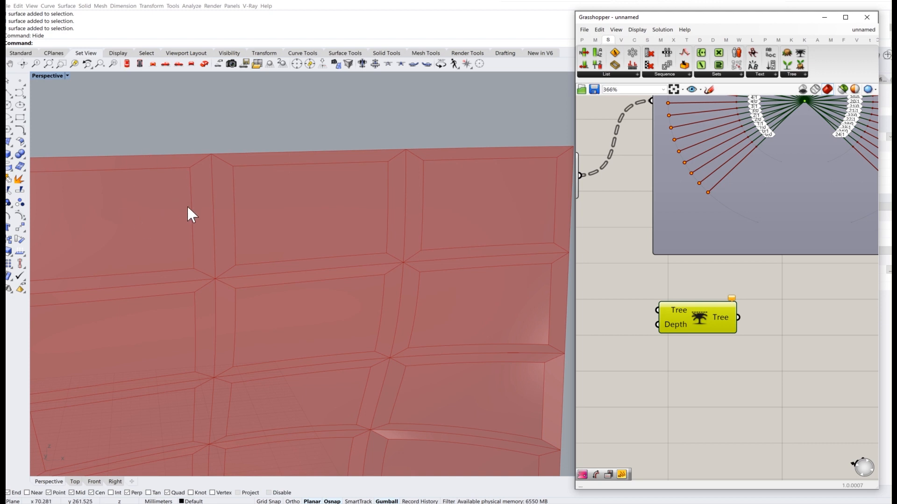
right_drag(644, 269, 702, 284)
drag(638, 192, 724, 326)
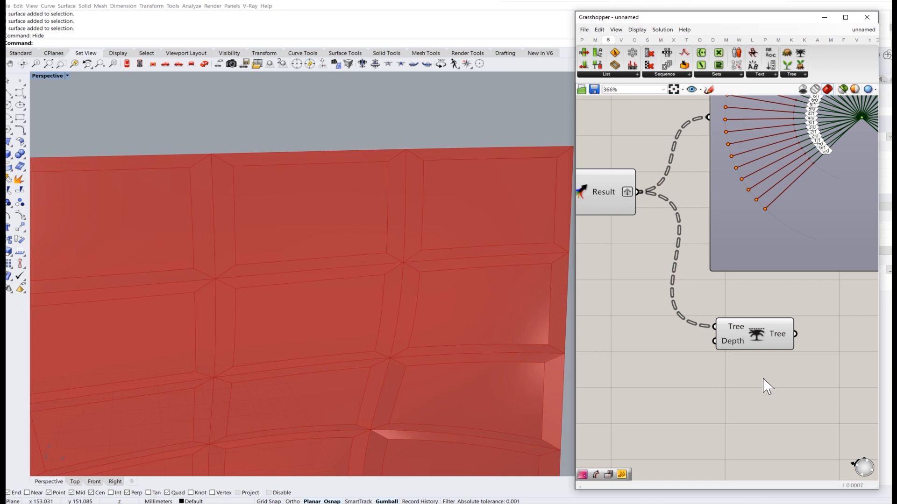
Step: Feed the Trim Tree output into the Param Viewer and examine the trimmed branch paths
scroll(773, 377, down, 2)
drag(786, 348, 733, 216)
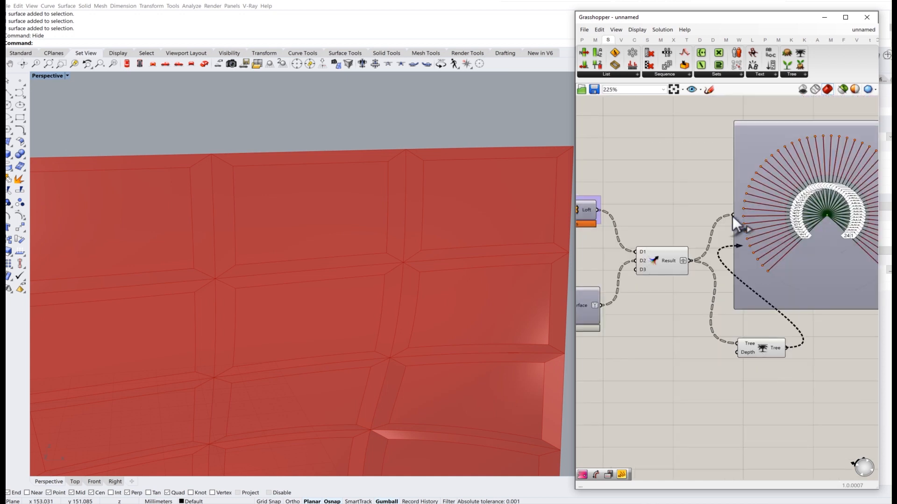
right_drag(730, 263, 637, 288)
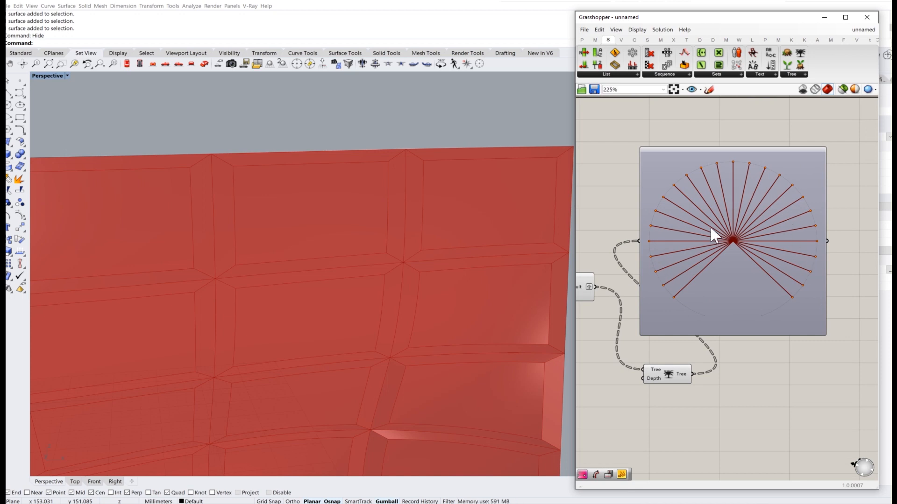
mouse_move(782, 289)
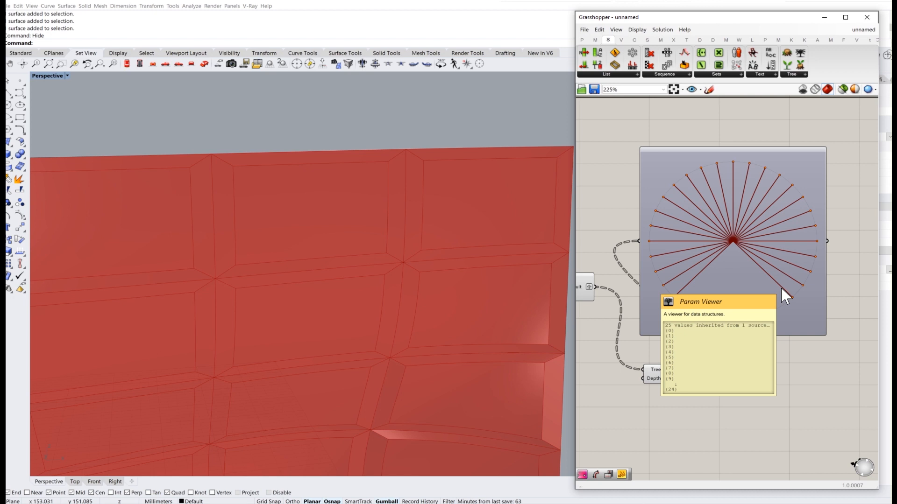
scroll(649, 378, up, 5)
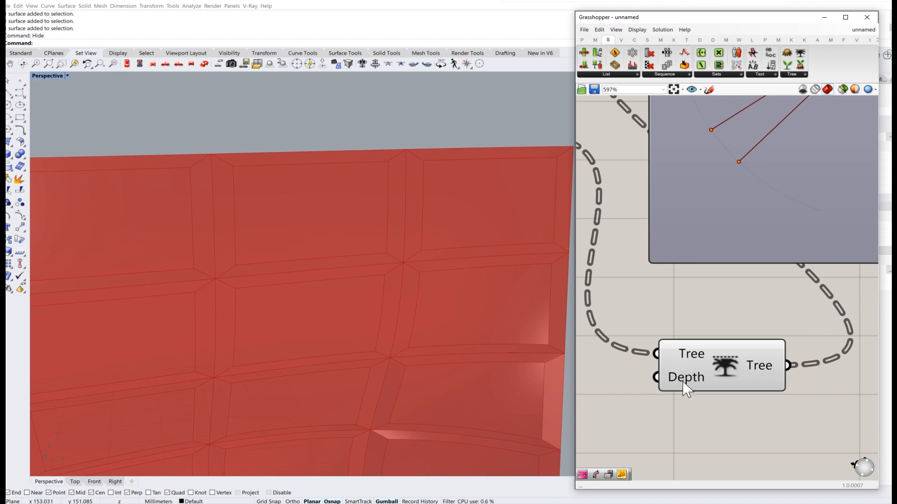
Step: Delete the Trim Tree component and reconnect the Merge component's Result directly to the Param Viewer
click(727, 373)
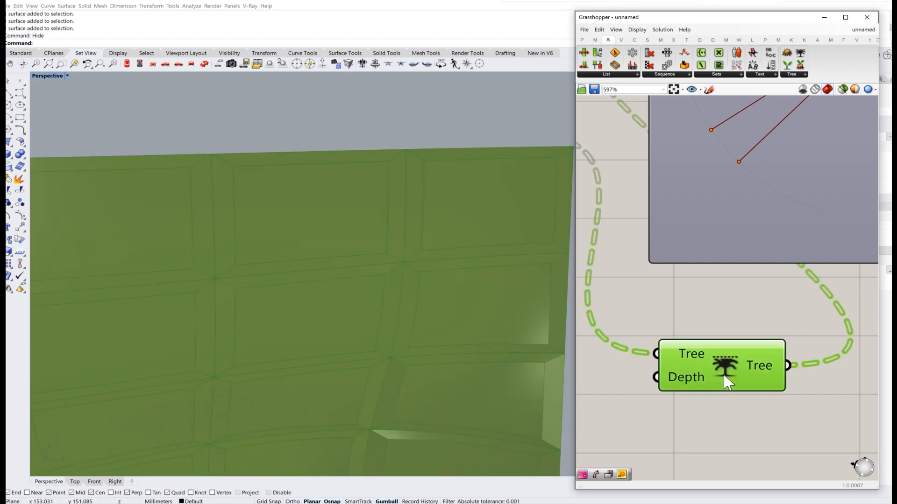
scroll(750, 333, down, 2)
mouse_move(740, 359)
mouse_down()
mouse_move(733, 372)
mouse_move(729, 364)
mouse_up()
right_drag(713, 310, 772, 397)
scroll(778, 376, down, 1)
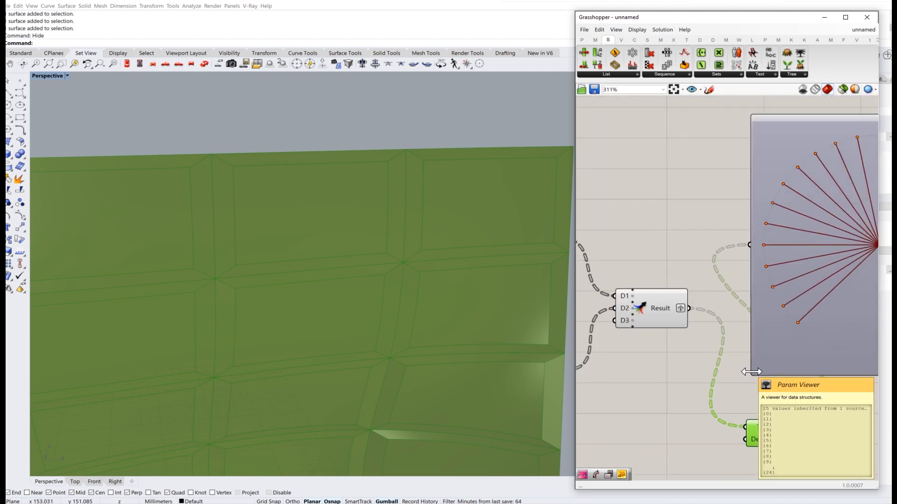
drag(779, 442, 758, 425)
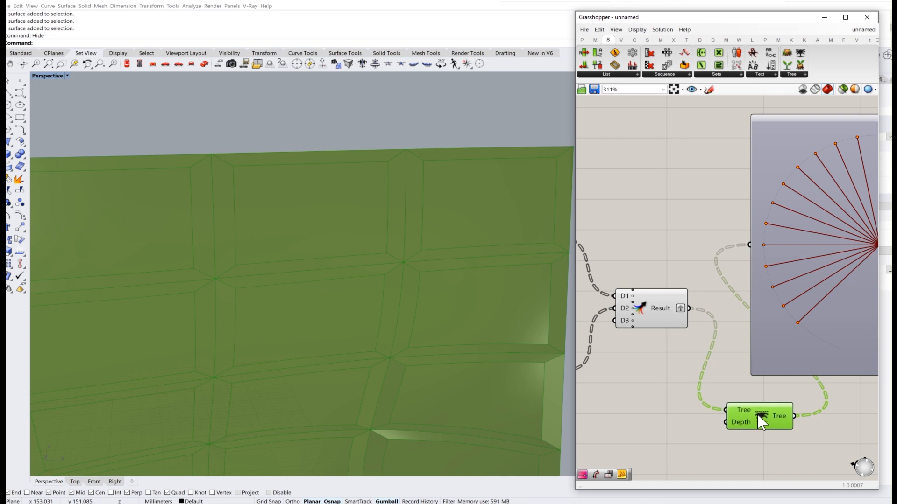
key(Delete)
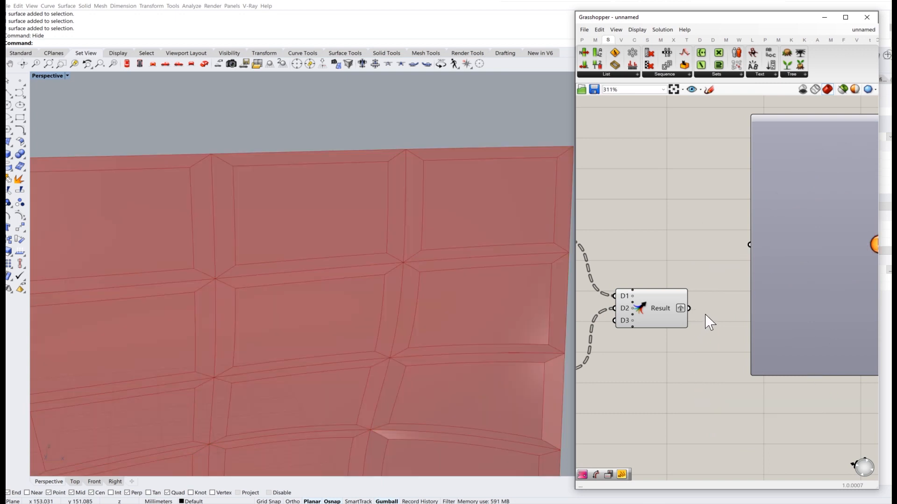
drag(690, 308, 749, 246)
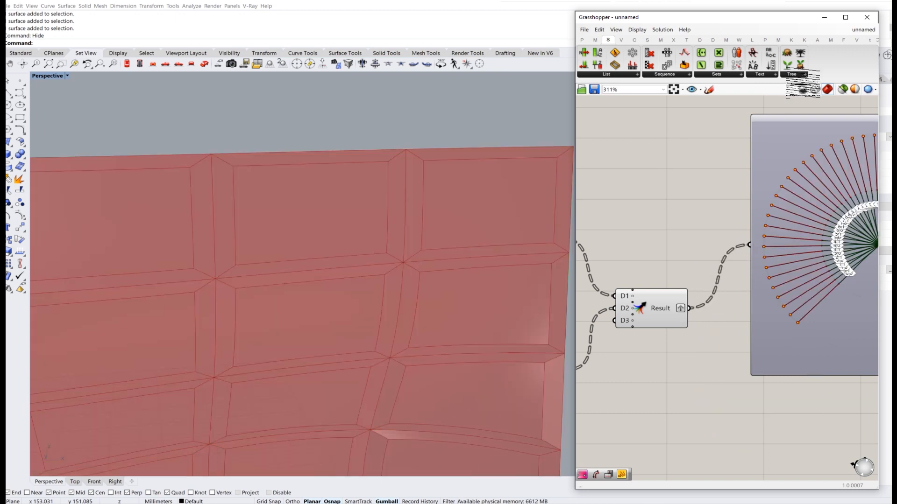
Step: Add an Entwine component and place it on the empty canvas below the Param Viewer
click(791, 75)
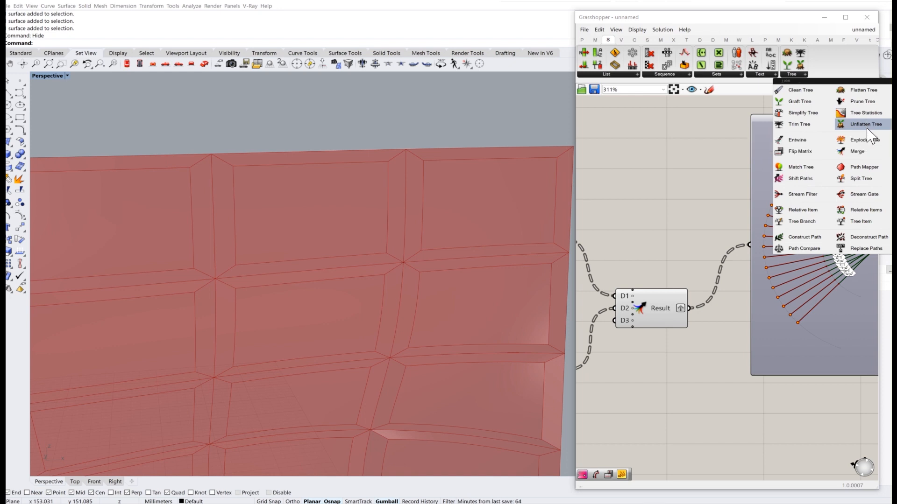
drag(859, 145, 718, 408)
right_drag(716, 371, 705, 245)
drag(731, 296, 806, 378)
right_drag(796, 374, 762, 317)
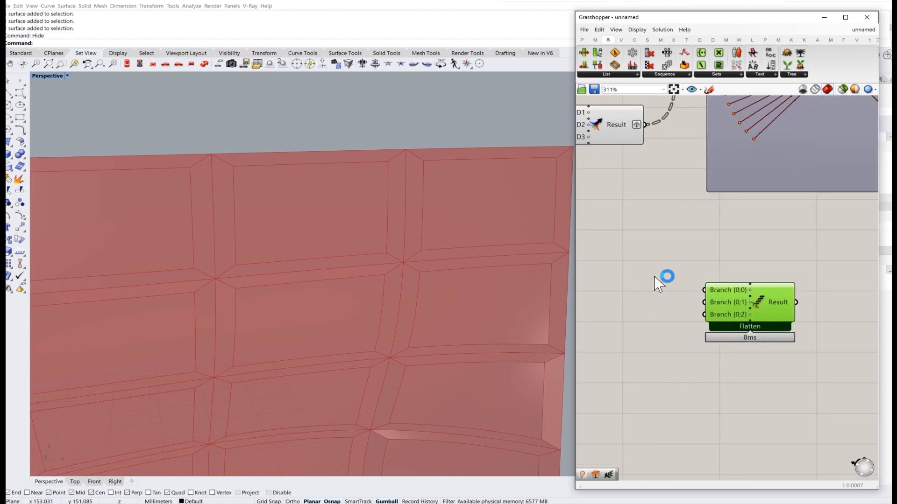
Step: Create three text panels containing cat, dog and mouse beside the Entwine component
right_drag(654, 276, 732, 275)
click(667, 296)
double_click(667, 296)
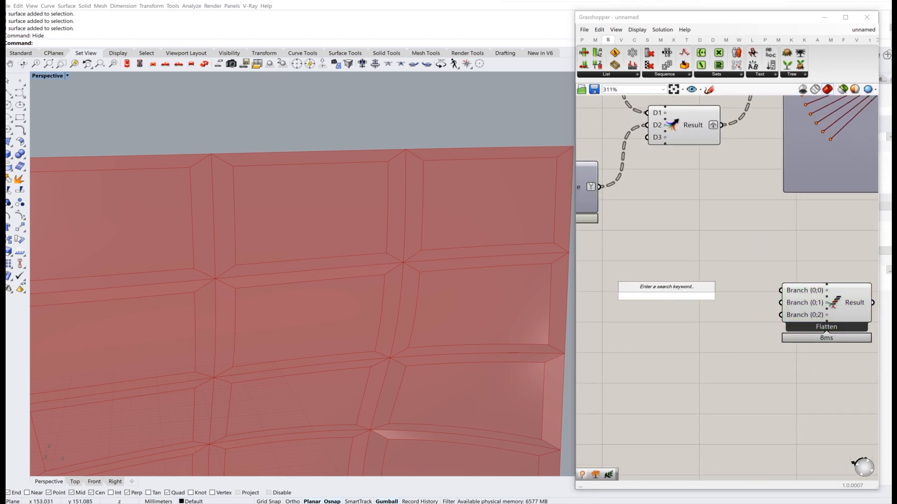
text(//ca)
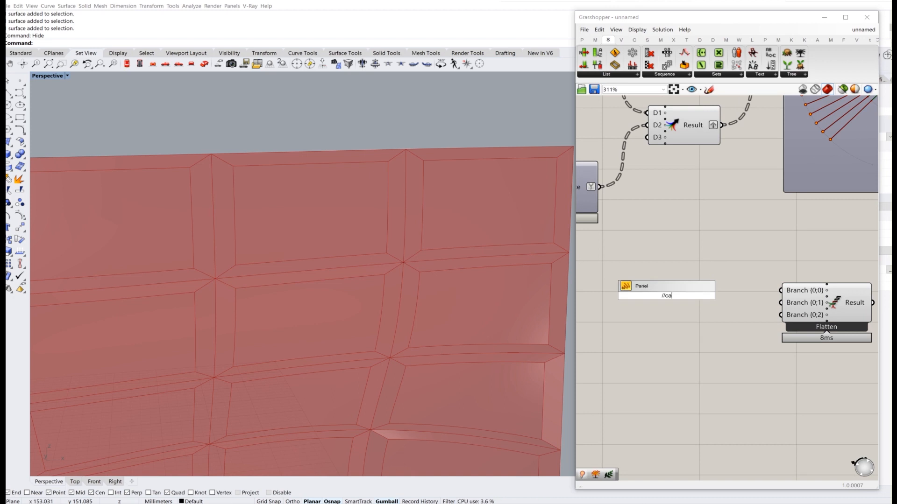
key(Return)
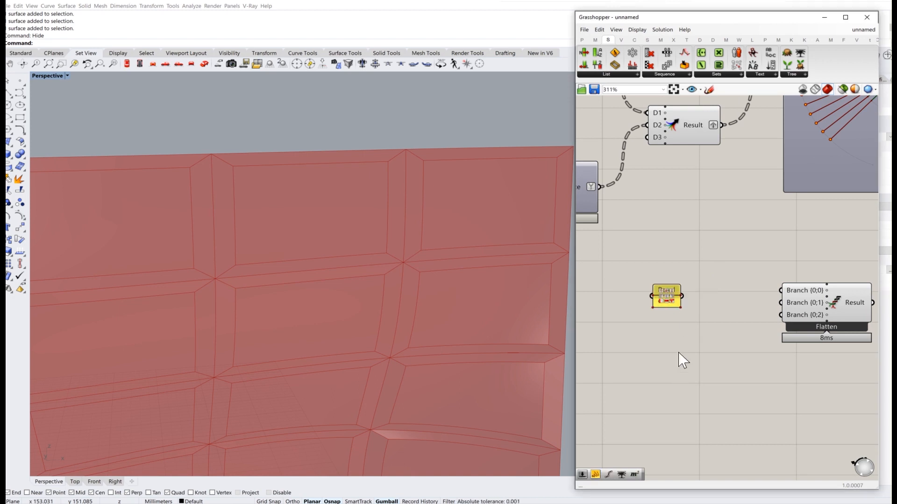
double_click(679, 356)
text(//)
key(Return)
double_click(676, 403)
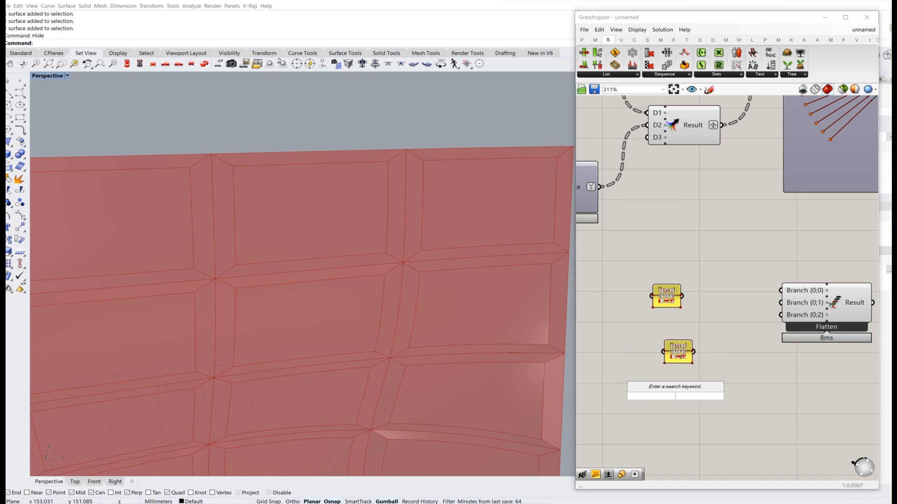
text(//e)
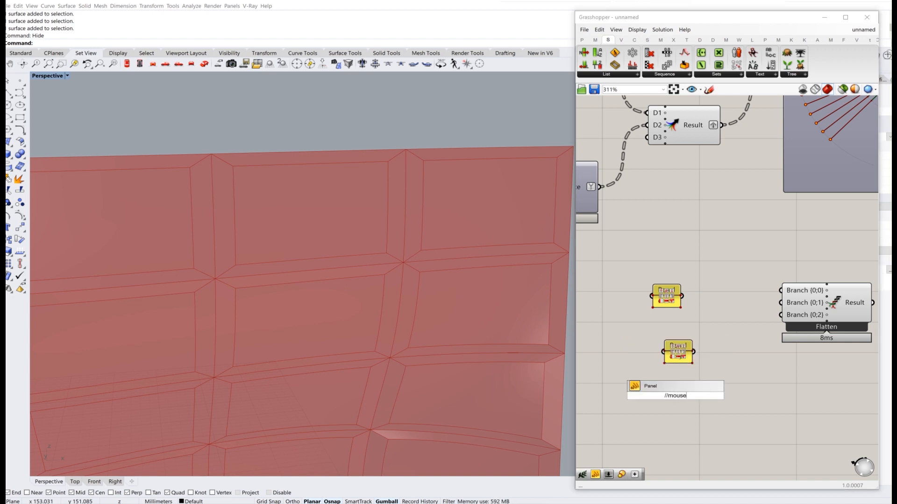
key(Return)
Step: Connect the cat panel to Entwine's {0;0} input and try adding and removing a fourth branch input
scroll(706, 302, up, 4)
drag(649, 292, 871, 280)
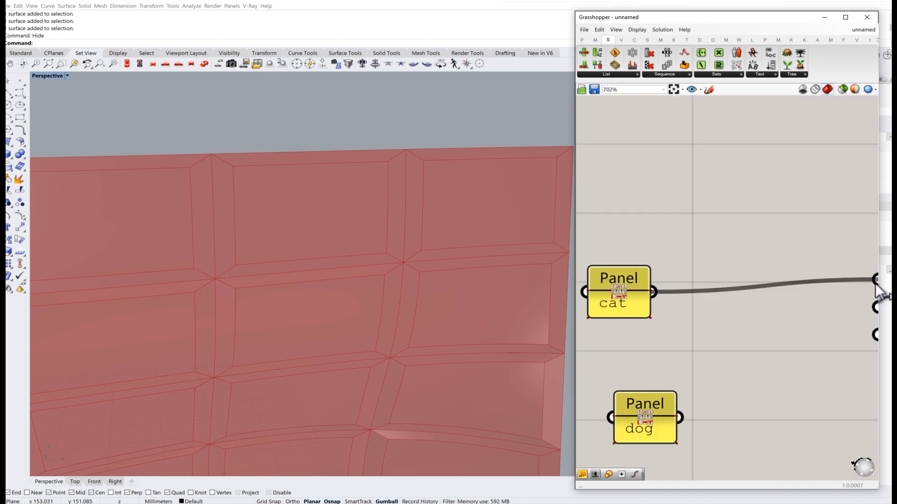
right_drag(823, 336, 653, 325)
scroll(813, 341, up, 3)
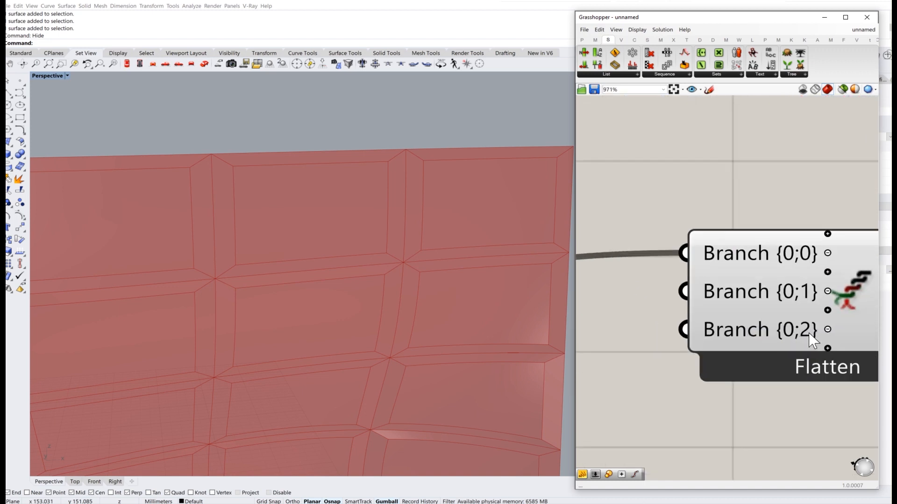
click(831, 351)
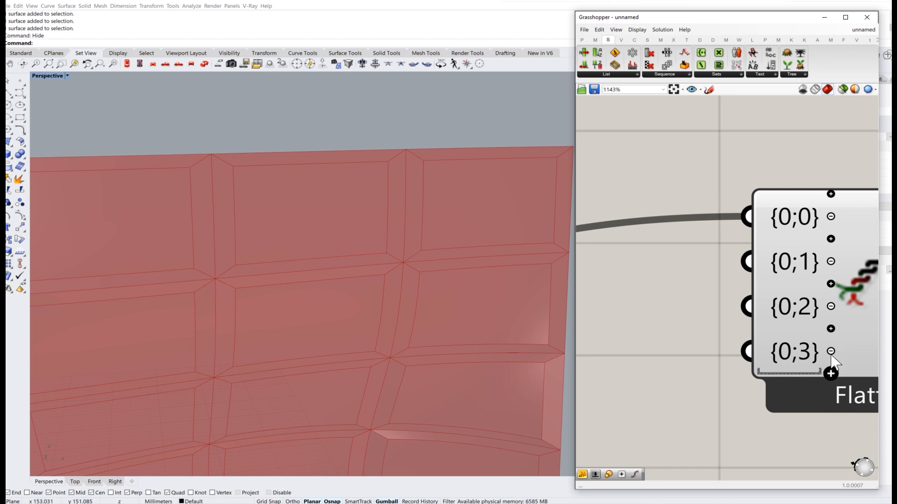
click(830, 351)
scroll(813, 359, down, 6)
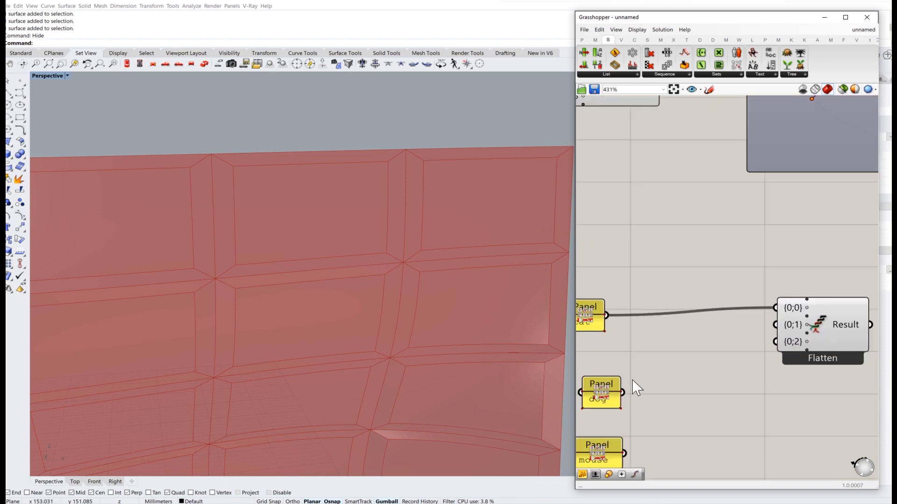
Step: Connect the dog panel to Entwine's {0;1} input and the mouse panel to its {0;2} input
drag(622, 392, 775, 325)
right_drag(665, 440, 692, 369)
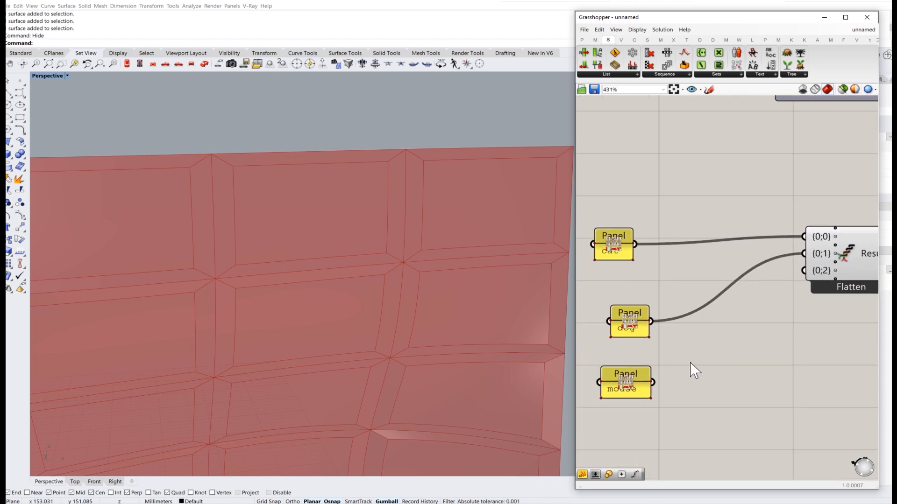
drag(656, 383, 772, 291)
scroll(809, 276, down, 4)
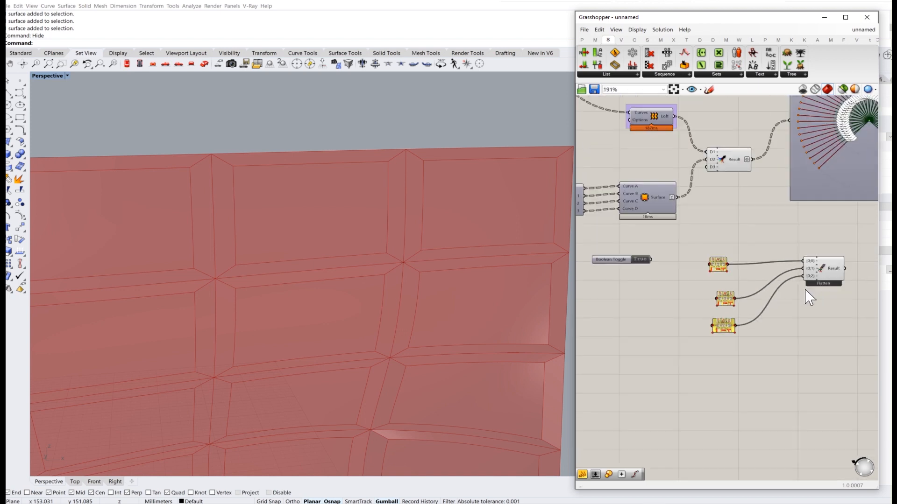
Step: Add a panel fed by Entwine's Result and enlarge it to show all three branches
click(581, 41)
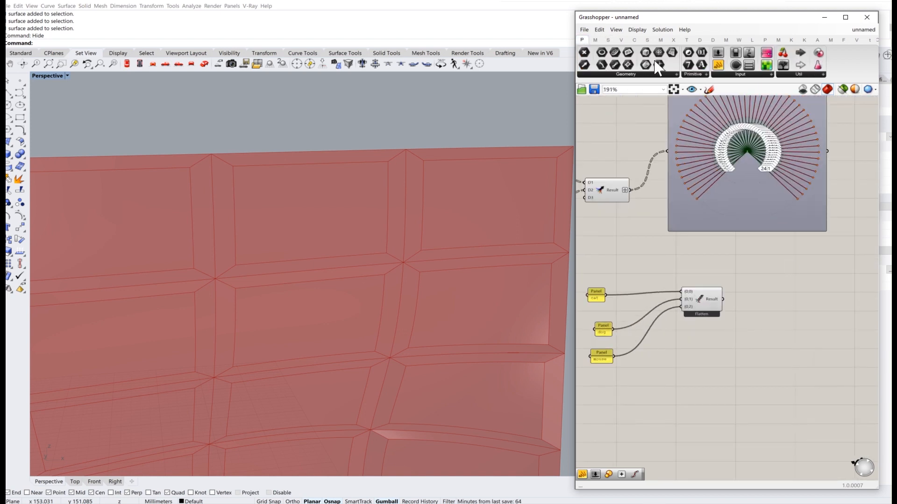
drag(788, 310, 799, 320)
scroll(729, 303, up, 2)
drag(715, 297, 768, 312)
scroll(788, 316, up, 2)
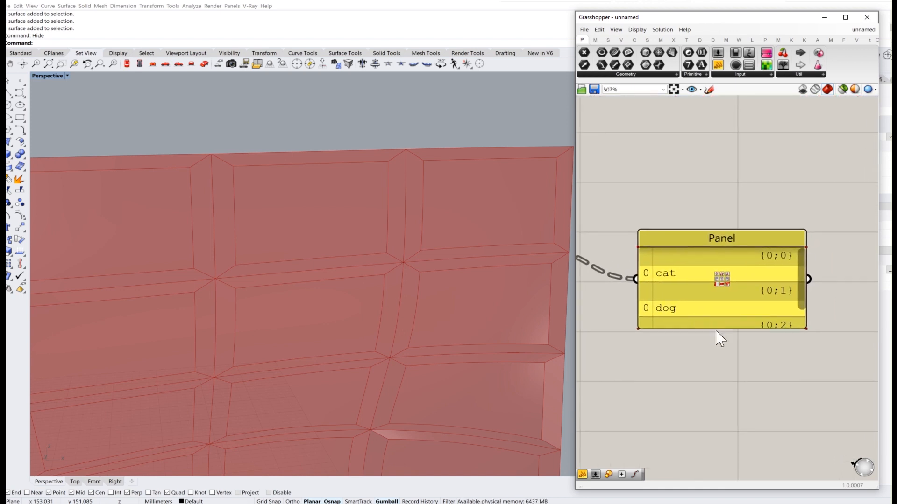
drag(717, 327, 722, 367)
scroll(712, 355, down, 2)
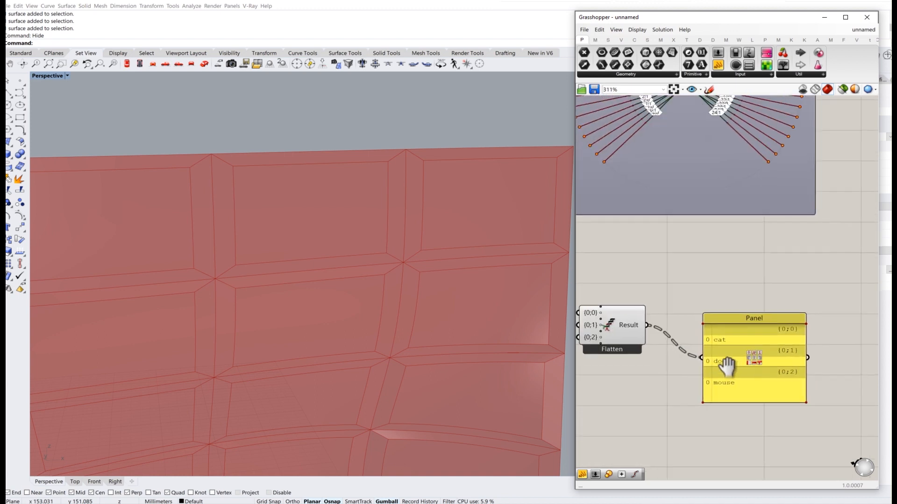
Step: Connect Entwine's Result to the Param Viewer and compare its branch diagram with the Entwine inputs
drag(680, 222, 802, 275)
drag(666, 351, 699, 161)
right_drag(761, 236, 674, 326)
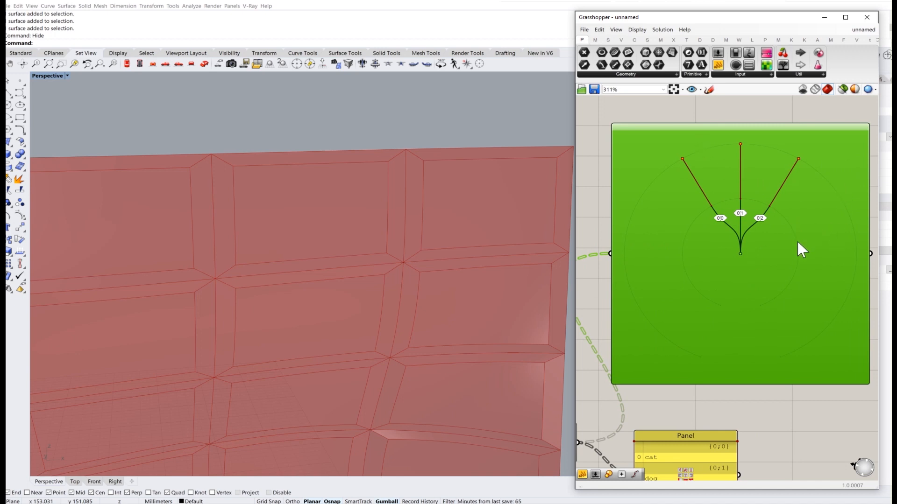
scroll(760, 334, down, 2)
right_drag(589, 434, 698, 374)
scroll(692, 376, up, 4)
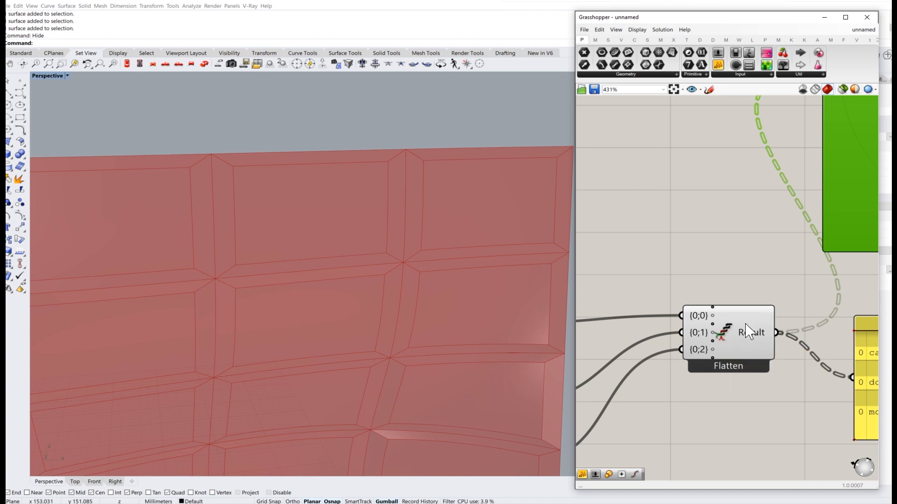
Step: Delete the Entwine example with its text panels, the output panel and the Param Viewer
scroll(747, 329, down, 4)
drag(847, 417, 664, 287)
key(Delete)
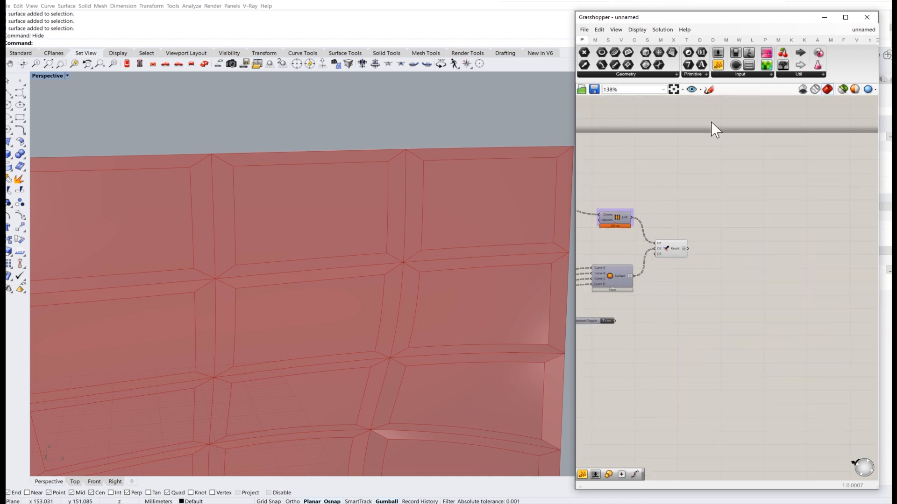
Step: Add an Explode Tree component beside the Merge component, with the Merge Result feeding its Data input
click(794, 74)
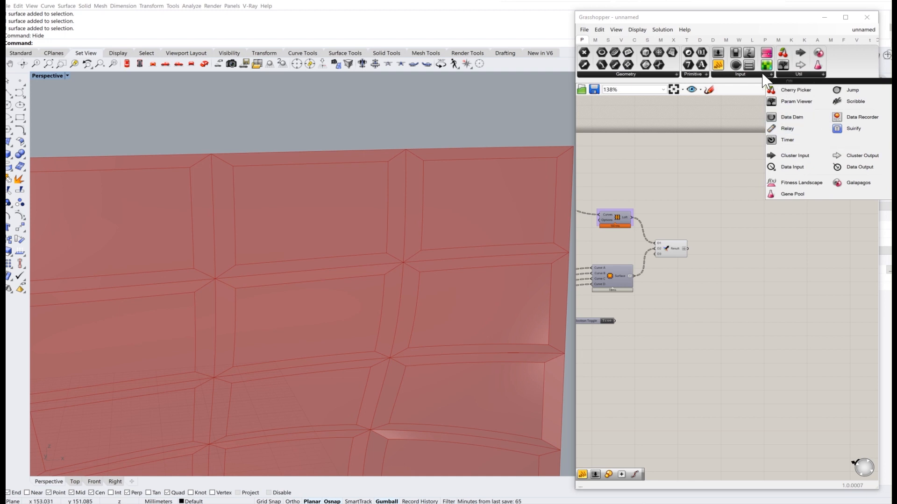
click(612, 40)
click(794, 75)
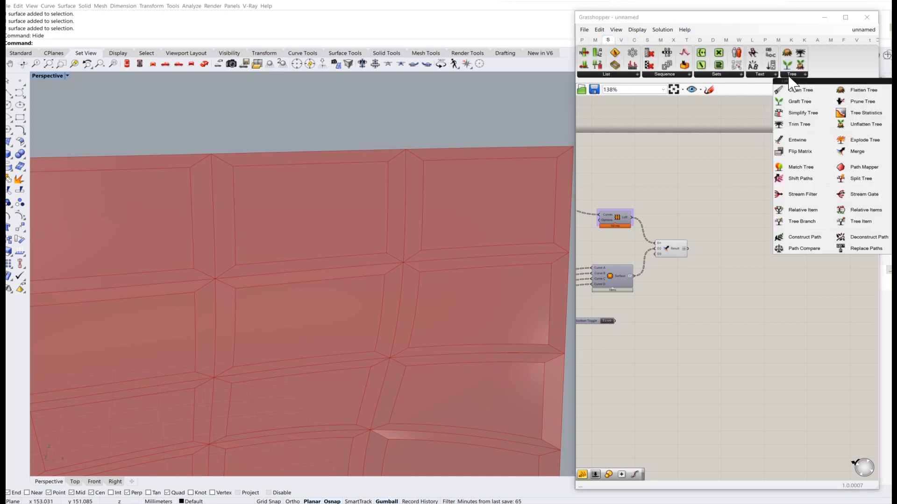
drag(870, 145, 737, 240)
scroll(703, 268, up, 3)
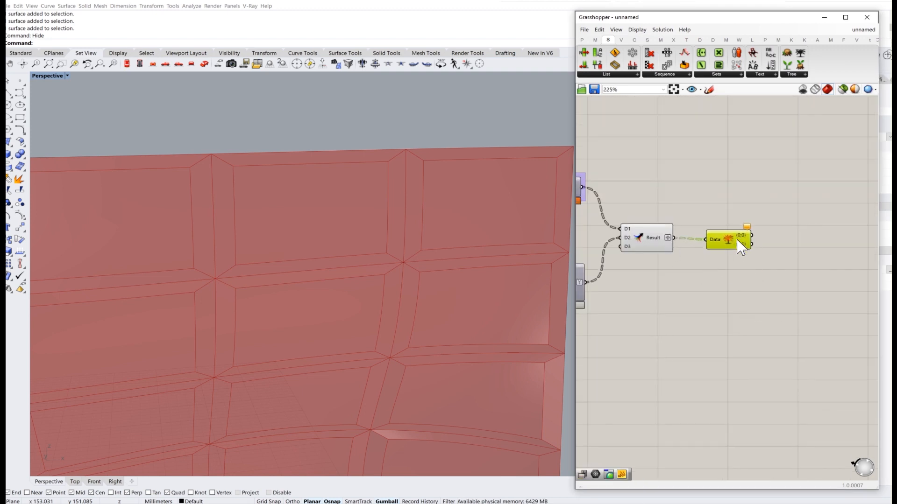
scroll(645, 243, up, 2)
mouse_move(656, 250)
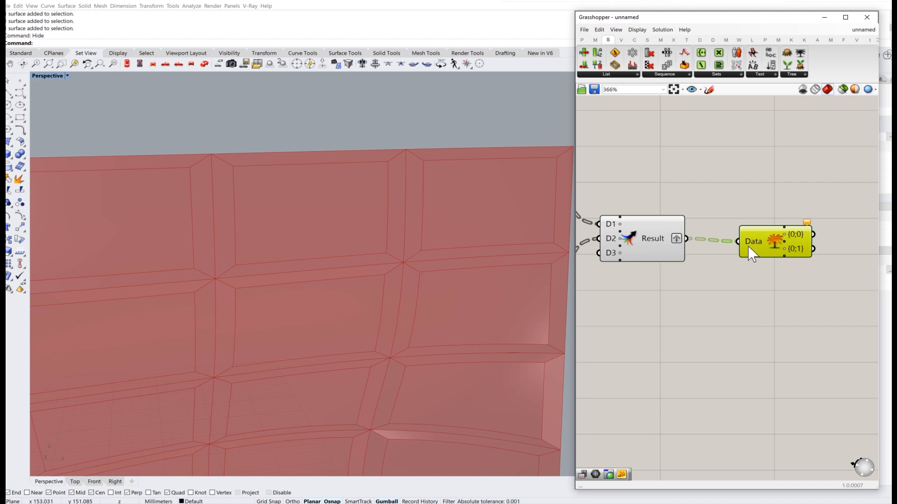
Step: Examine Explode Tree's {0;0} and {0;1} outputs and the matching first panel in the Perspective viewport
scroll(759, 244, up, 4)
mouse_move(832, 231)
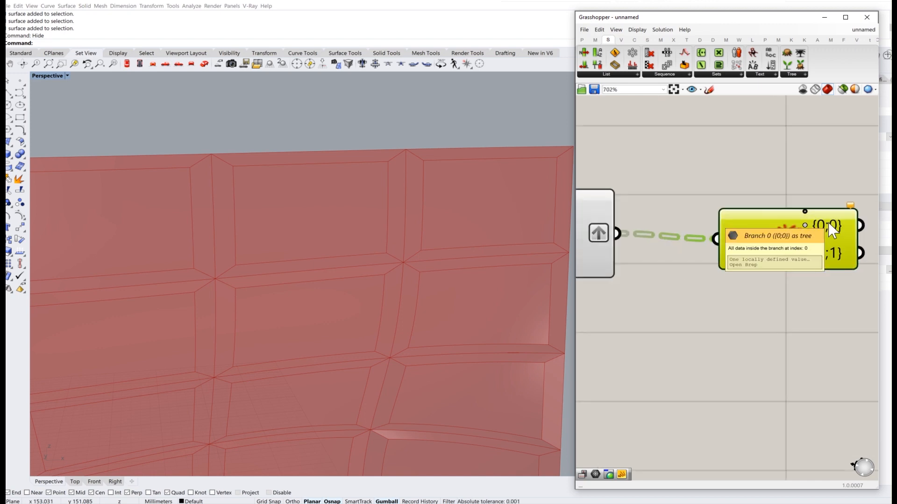
right_drag(740, 233, 623, 228)
mouse_move(711, 221)
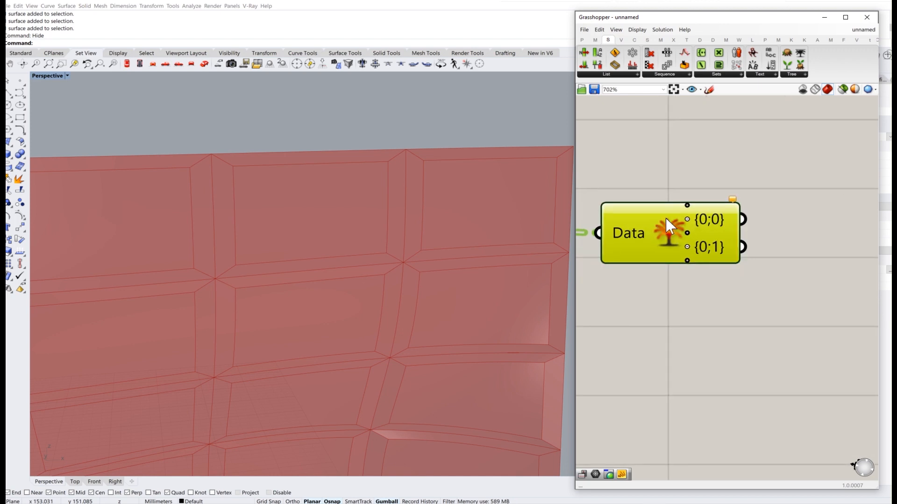
scroll(442, 211, down, 6)
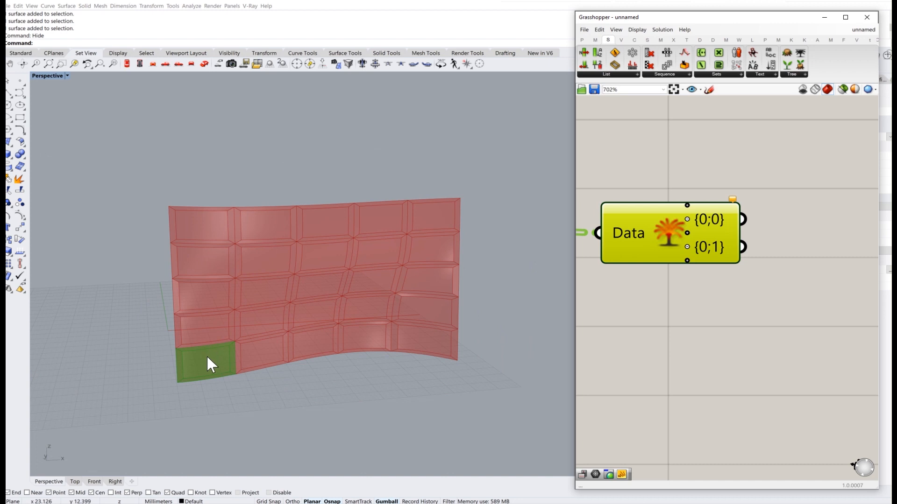
scroll(206, 355, up, 4)
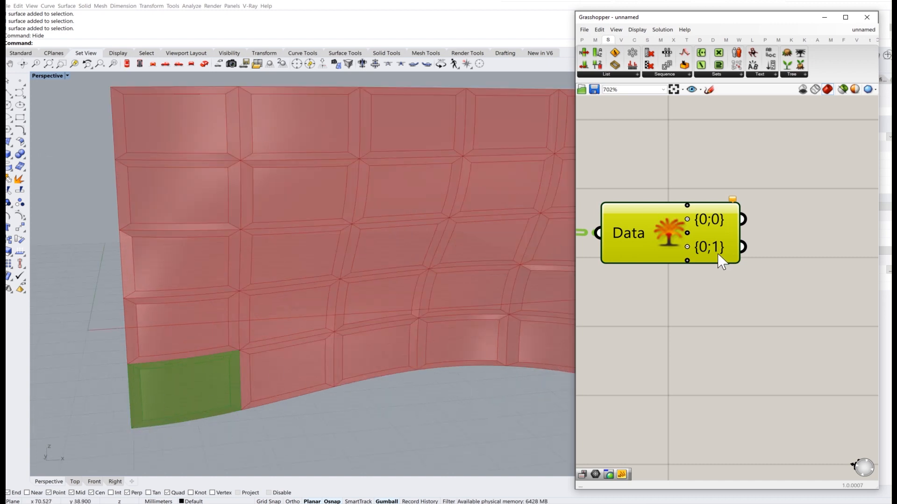
scroll(355, 232, down, 3)
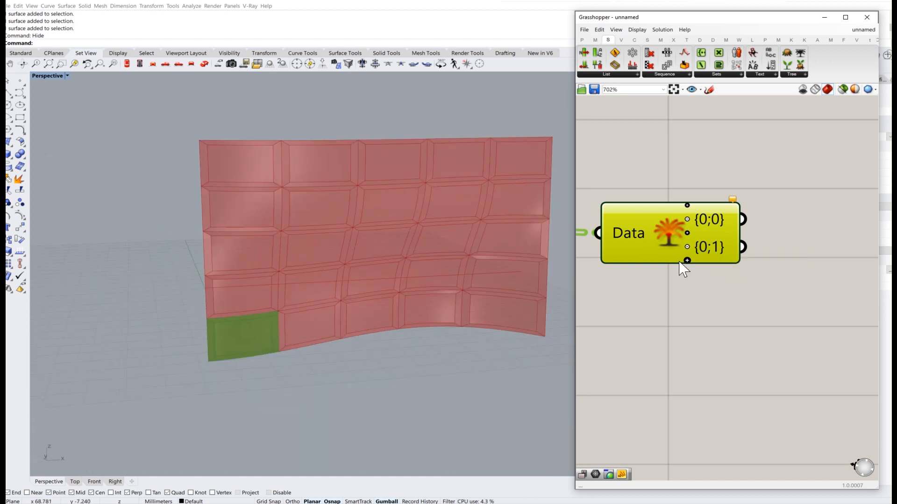
Step: Reduce Explode Tree to its {0;0} output and inspect the first panel's frame in the viewport
click(687, 247)
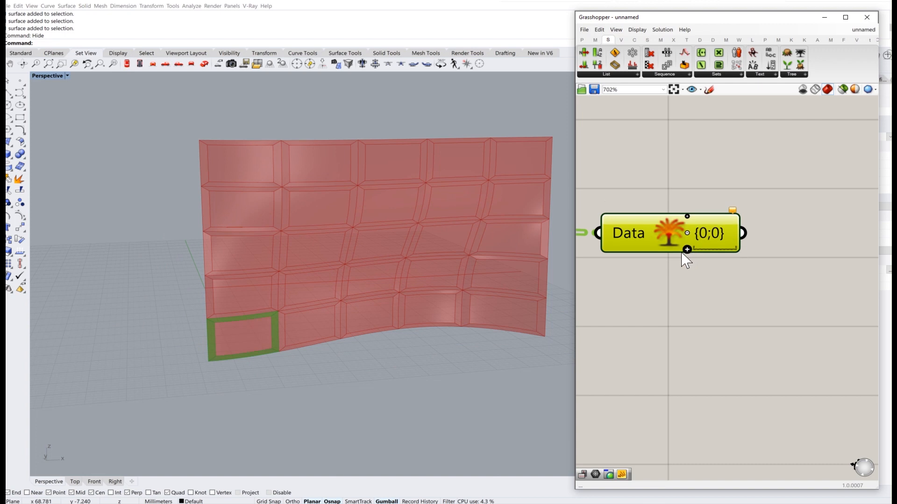
scroll(226, 349, up, 5)
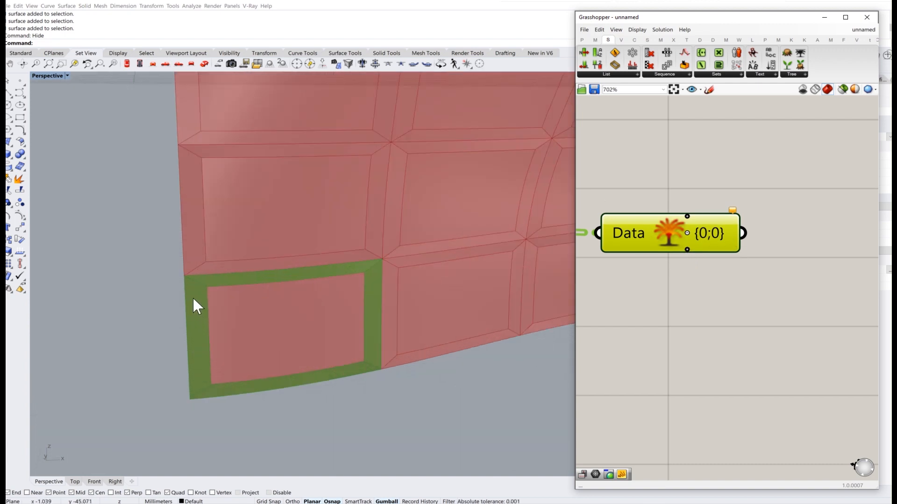
scroll(193, 296, up, 2)
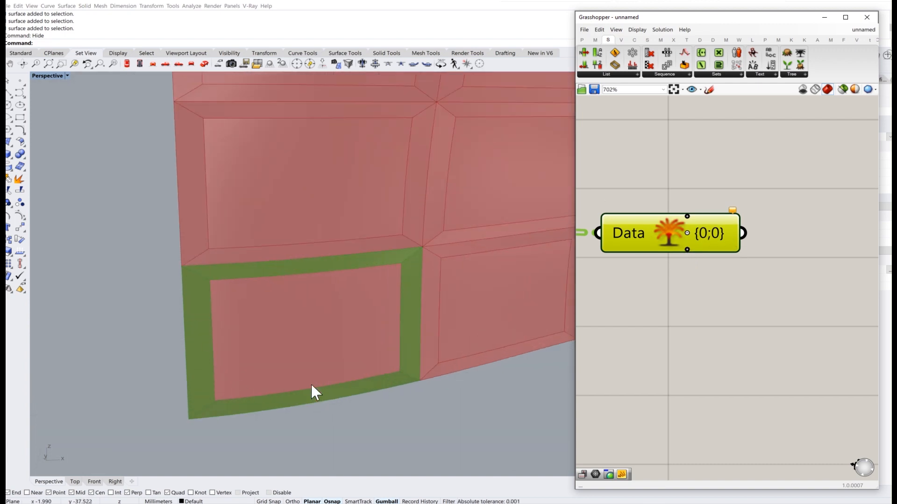
click(686, 250)
click(687, 246)
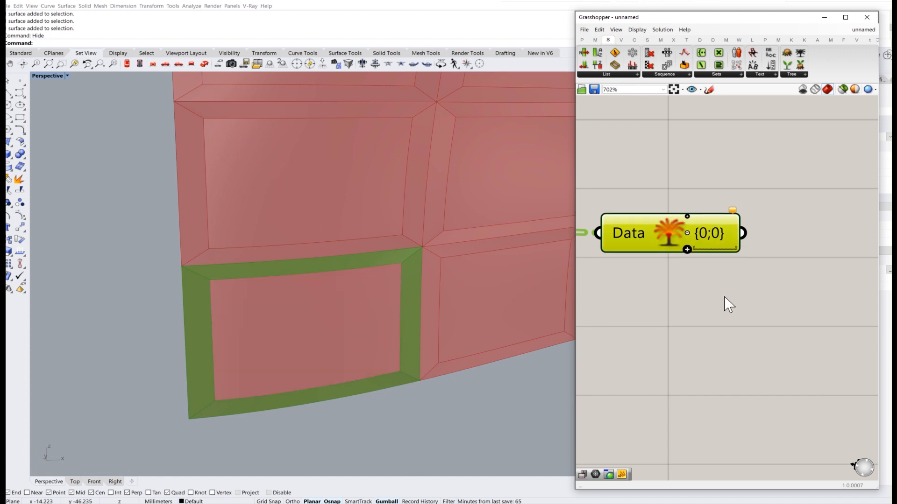
Step: Remove the graft from the Merge component's Result output
scroll(725, 304, down, 6)
scroll(705, 307, up, 3)
scroll(754, 277, up, 1)
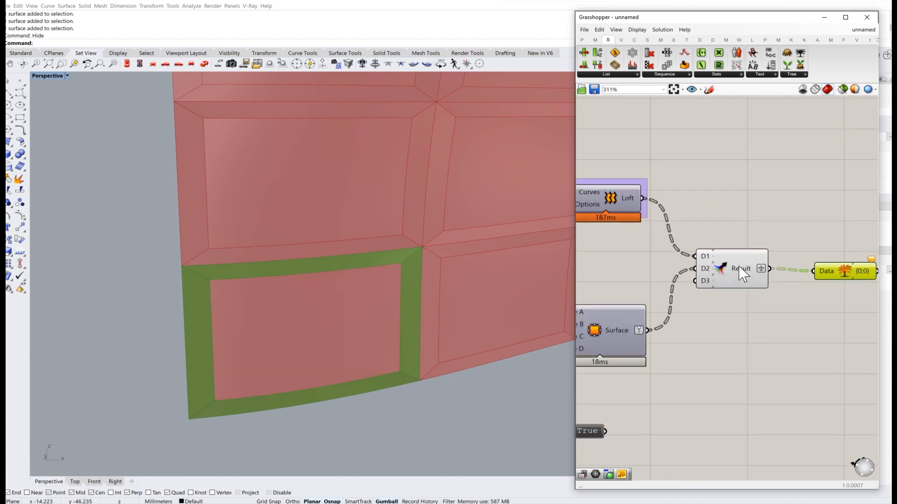
right_click(740, 266)
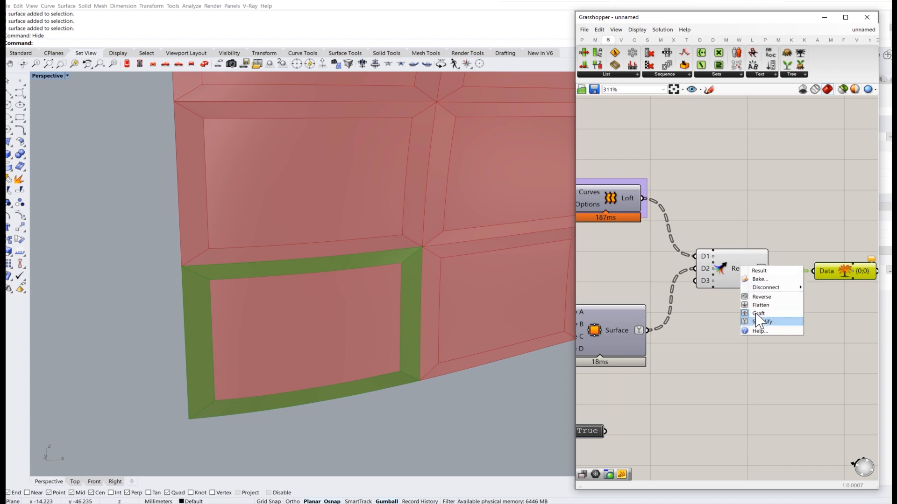
click(768, 320)
Step: Add branch outputs {1} and {2} to Explode Tree and check the corresponding panels in the Perspective viewport
right_drag(813, 322, 720, 324)
click(719, 318)
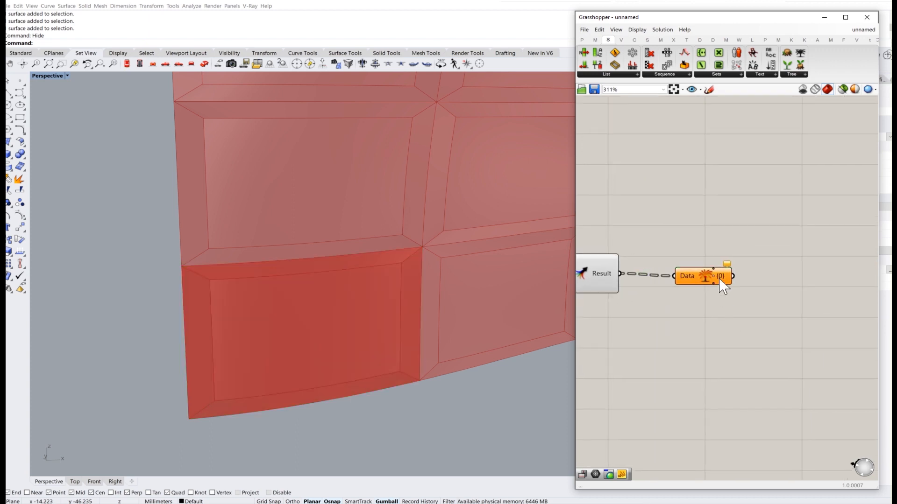
scroll(722, 281, up, 4)
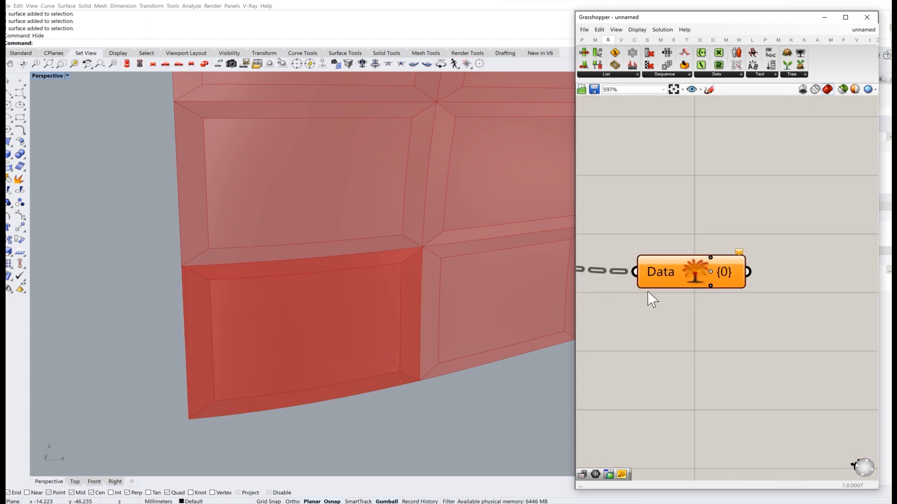
click(711, 285)
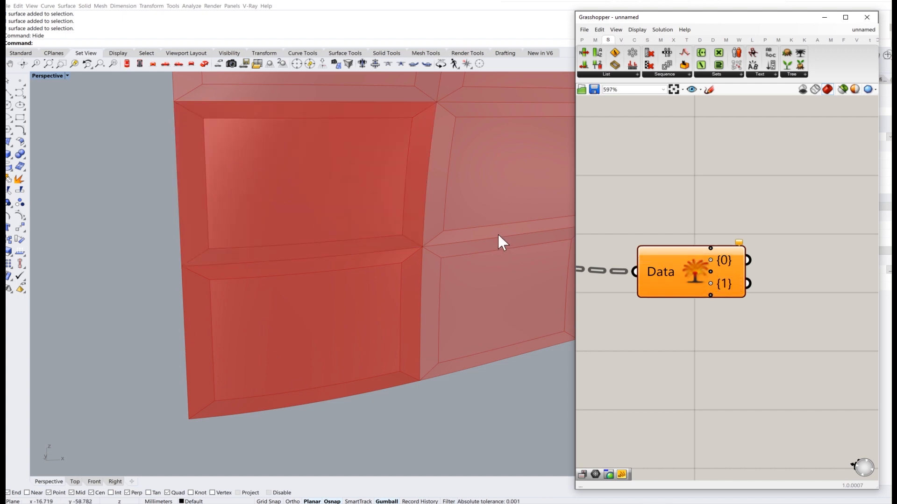
scroll(498, 233, down, 5)
click(710, 296)
right_drag(396, 207, 284, 282)
scroll(286, 280, down, 6)
scroll(294, 274, down, 3)
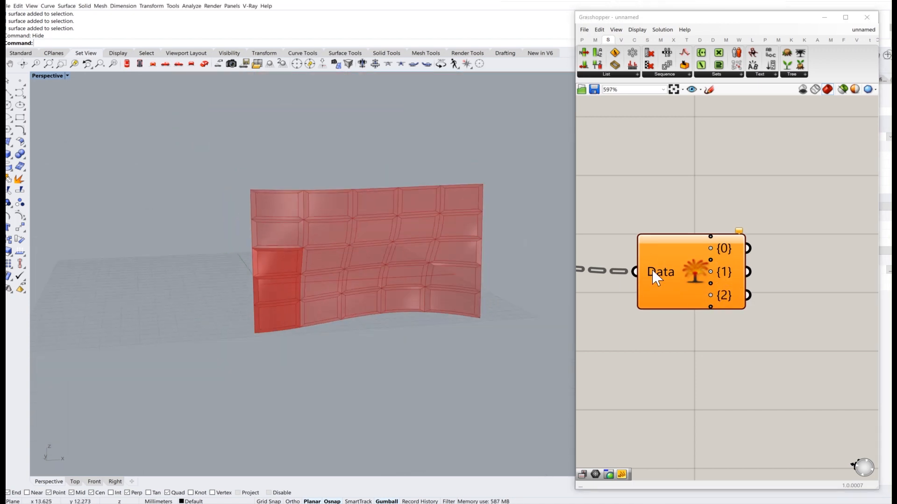
Step: Delete the Explode Tree component and add a Flip Matrix component in its place
click(690, 275)
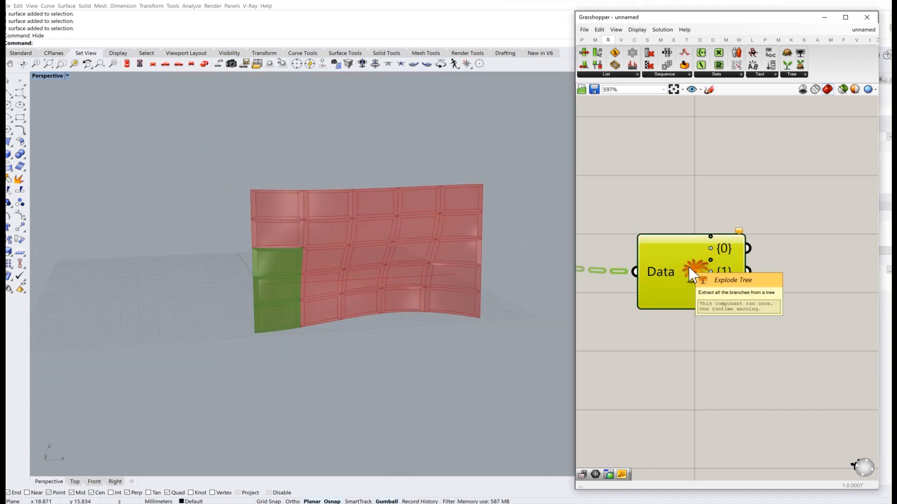
key(Delete)
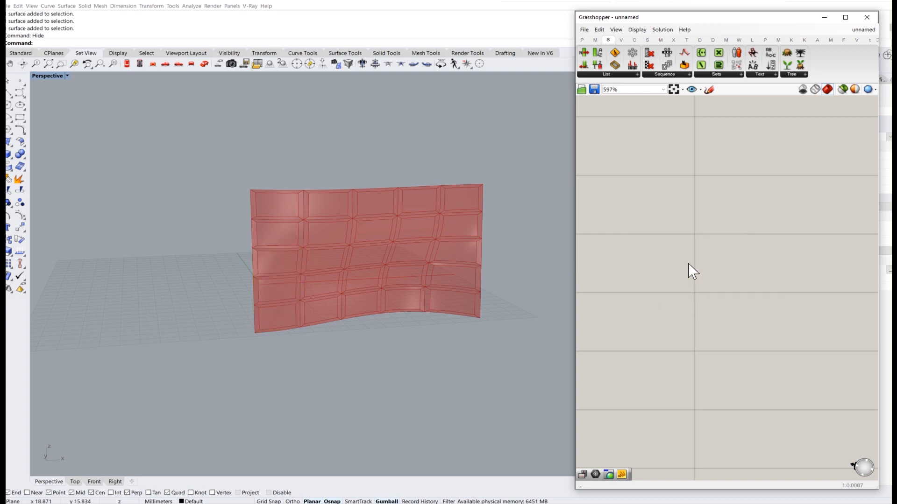
click(801, 74)
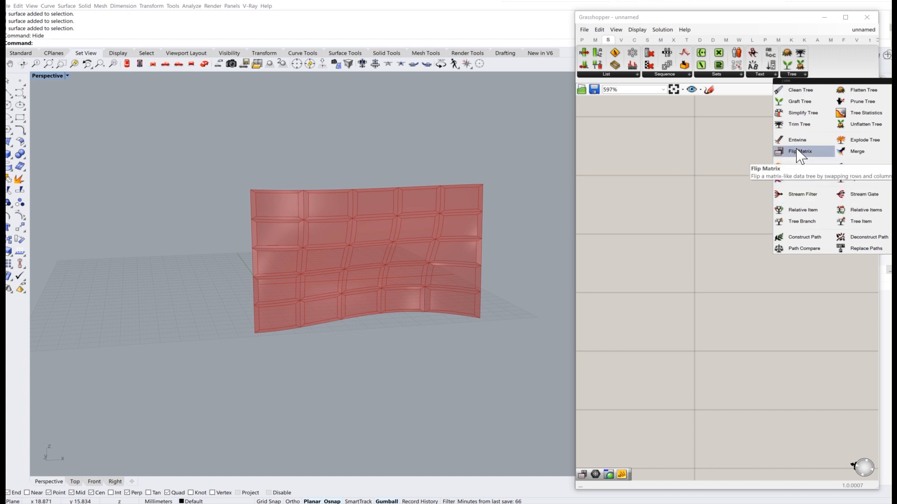
drag(788, 152, 688, 198)
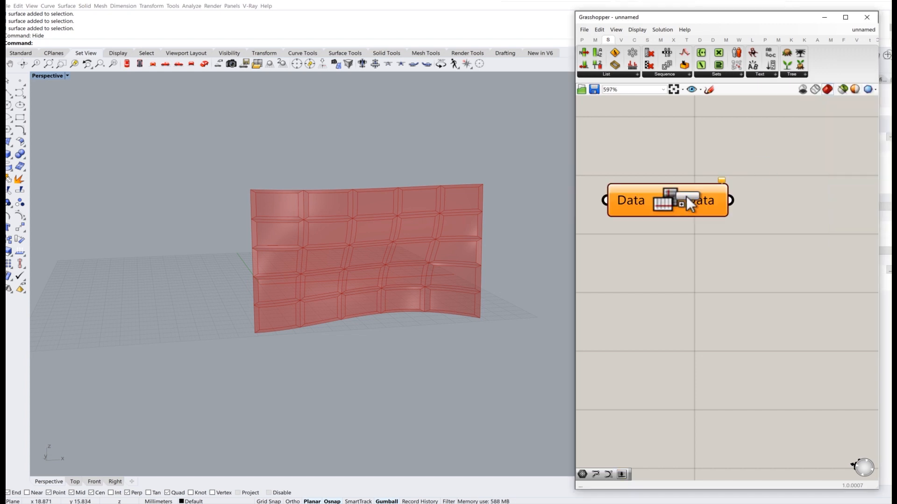
Step: Add a Path Mapper component, place it below Flip Matrix, and align Flip Matrix beside the Merge component
click(791, 74)
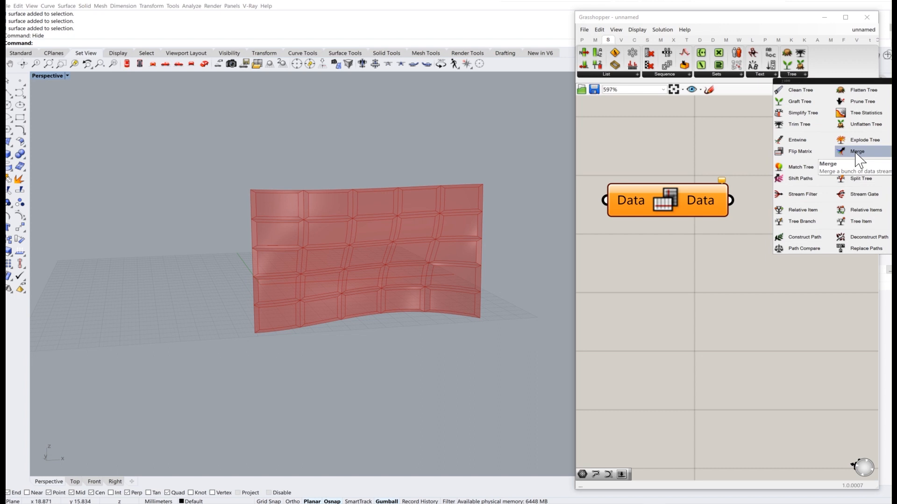
drag(859, 158, 701, 269)
scroll(705, 248, down, 4)
right_drag(630, 251, 728, 261)
drag(795, 271, 858, 376)
right_drag(660, 237, 606, 222)
drag(722, 226, 729, 243)
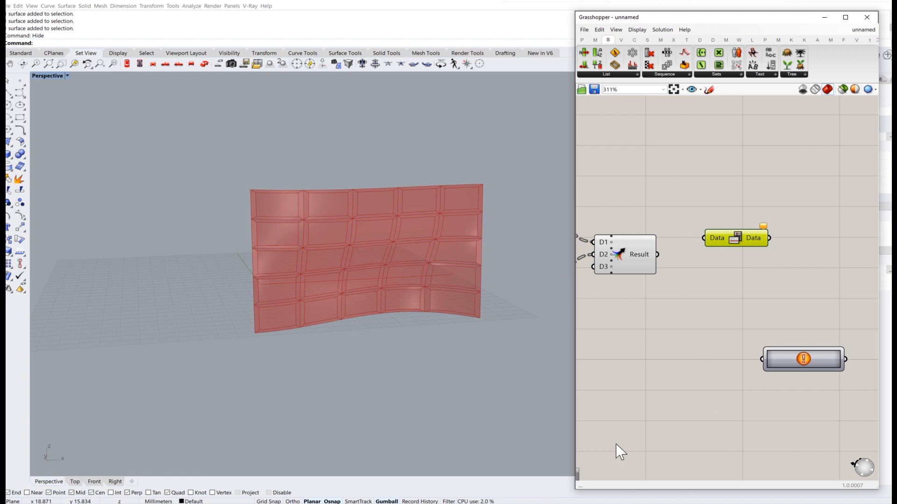
Step: Add a Param Viewer fed by Merge's Result, show it as a branch diagram and shorten it above Flip Matrix
mouse_move(640, 253)
click(583, 40)
drag(781, 67, 709, 145)
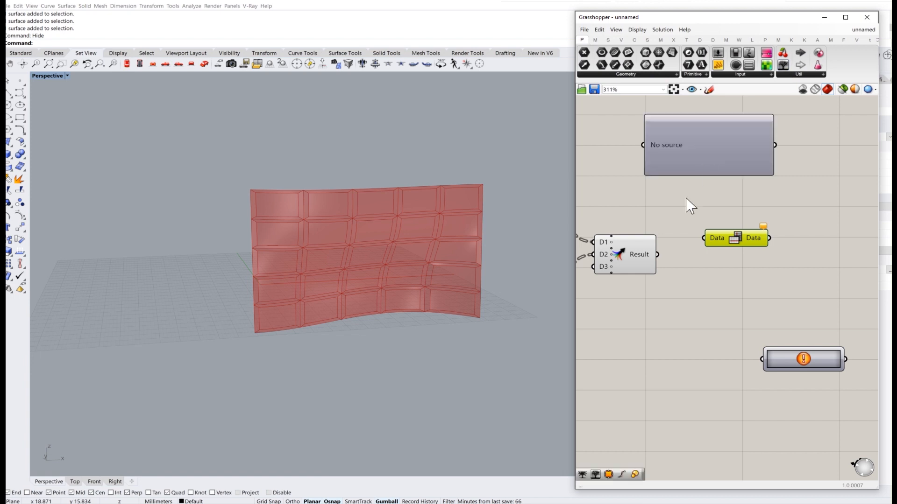
drag(645, 149, 644, 147)
double_click(718, 142)
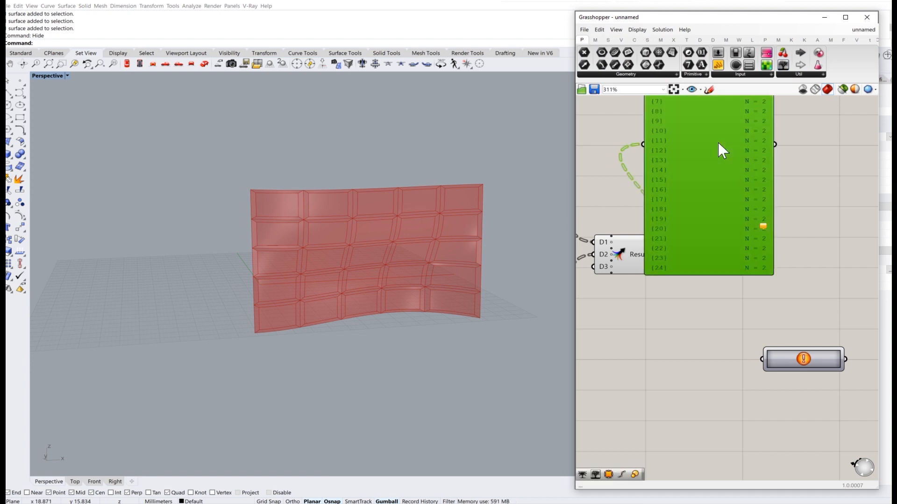
right_drag(717, 142, 725, 260)
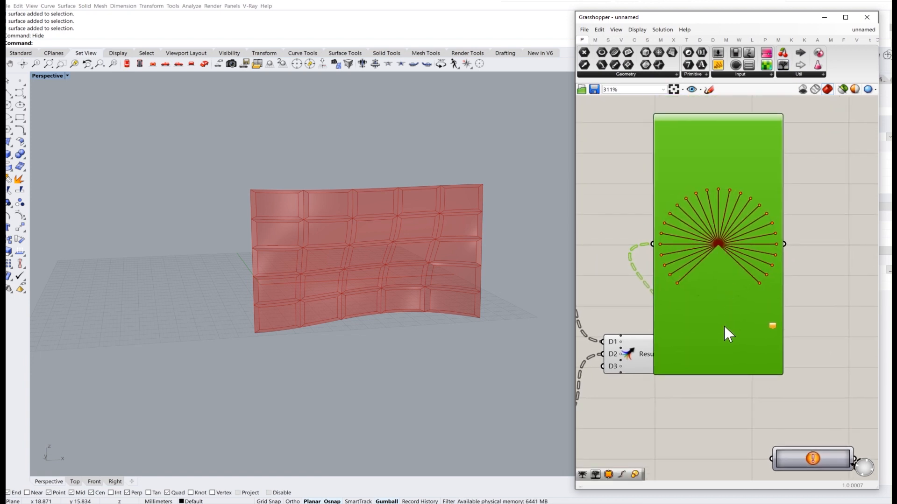
drag(735, 375, 731, 269)
Step: Graft Merge's Result and compare the Param Viewer's branch diagram with the bucket sketch and the panels in the viewport
right_click(654, 354)
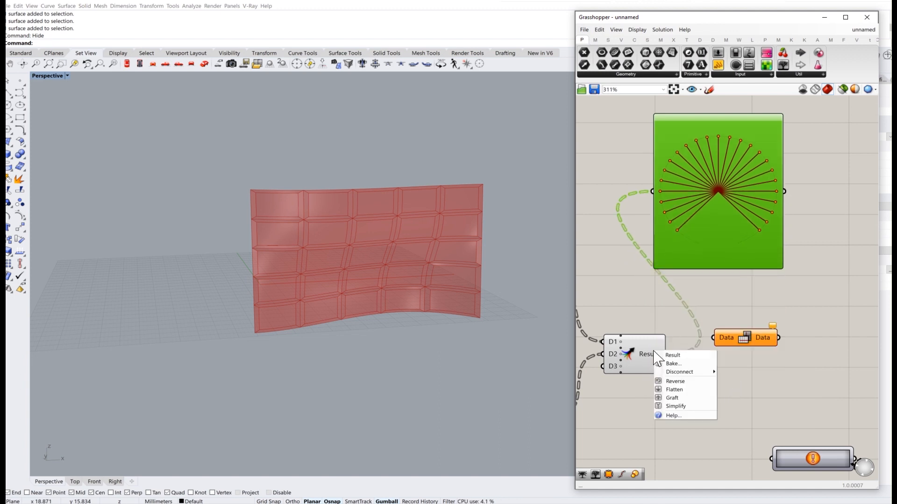
click(675, 398)
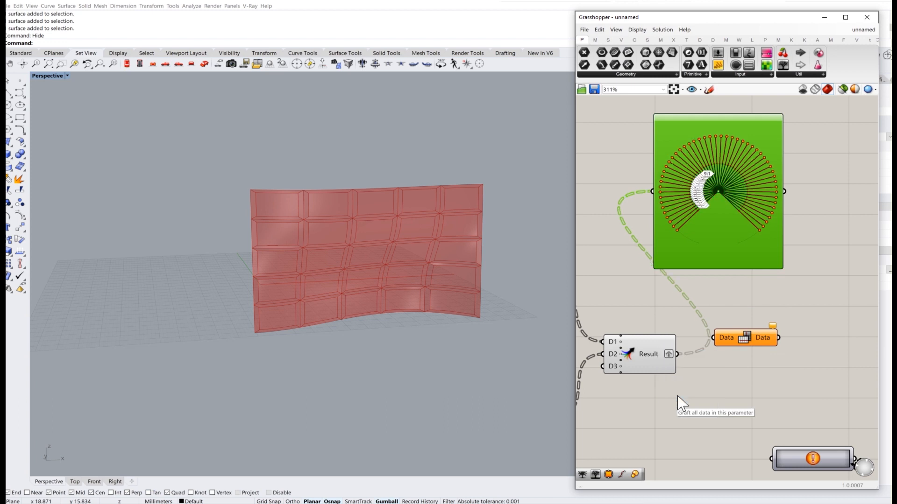
scroll(700, 187, up, 5)
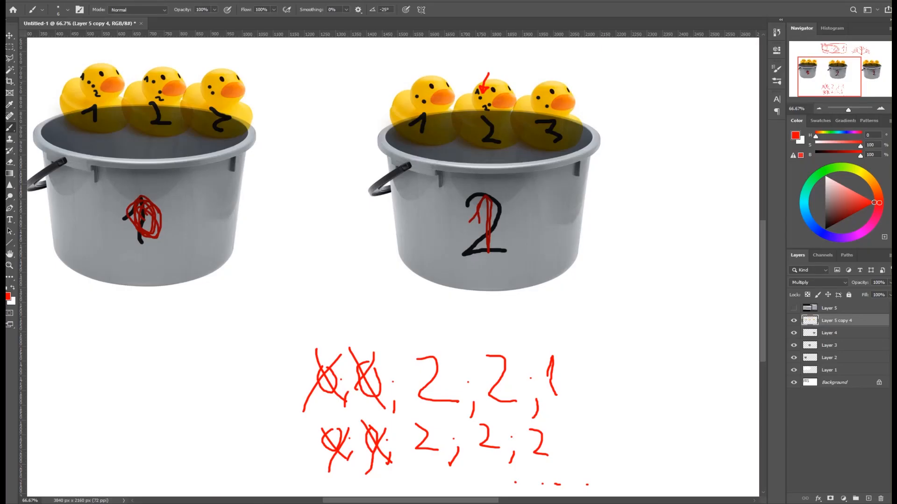
drag(799, 66, 831, 51)
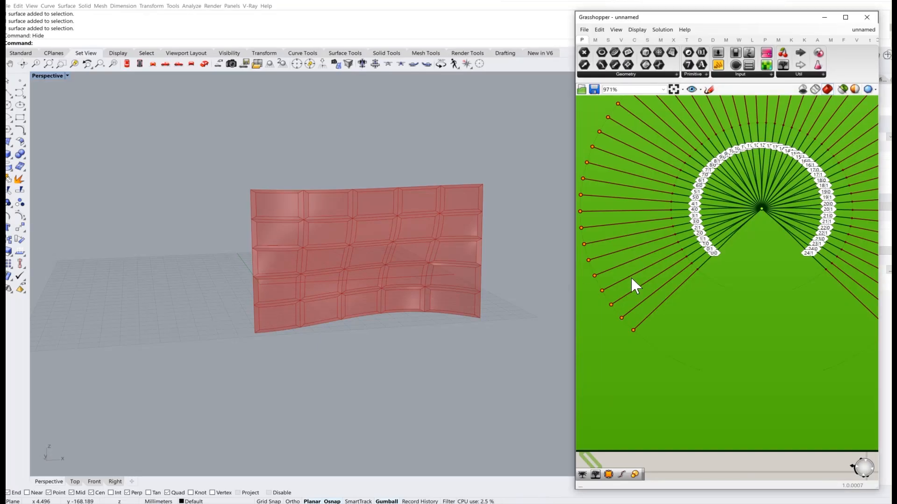
scroll(633, 284, down, 3)
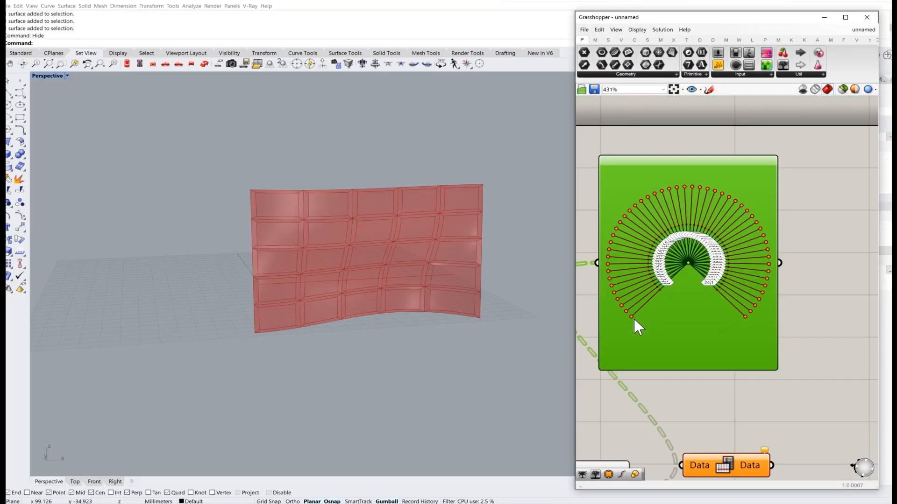
right_drag(648, 359, 691, 312)
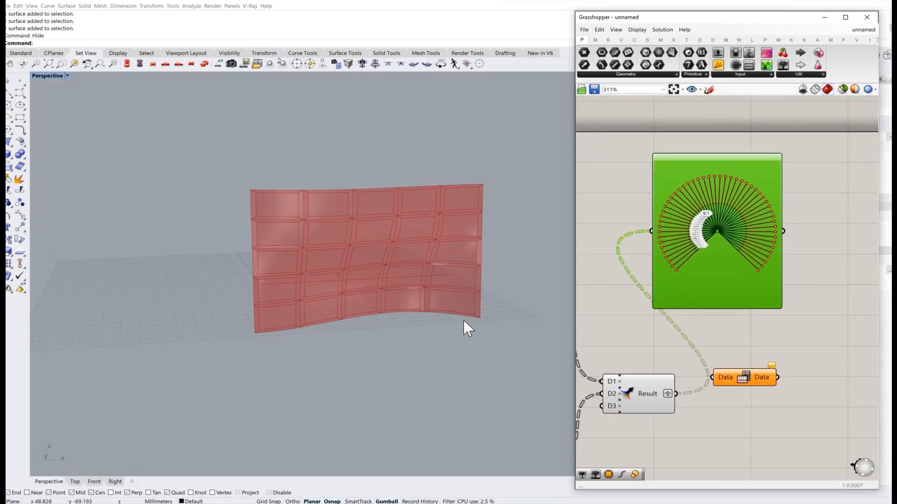
scroll(433, 314, up, 5)
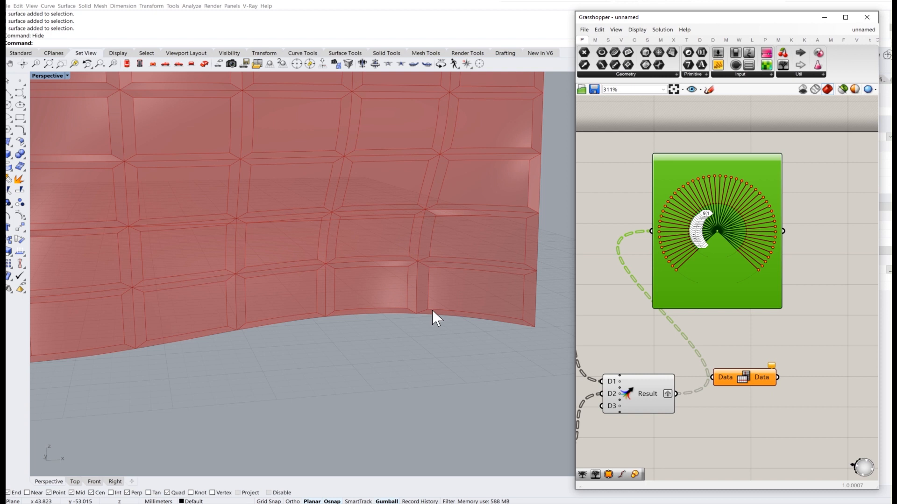
right_drag(687, 281, 652, 266)
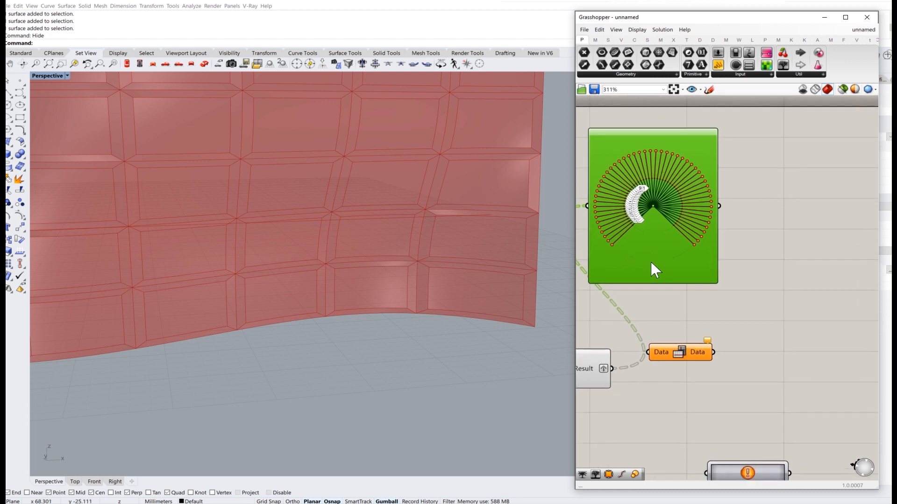
Step: Show the Param Viewer as a branch list closer to Flip Matrix, and remove the graft from Merge's Result
double_click(660, 245)
drag(649, 265, 702, 322)
right_drag(732, 330, 859, 307)
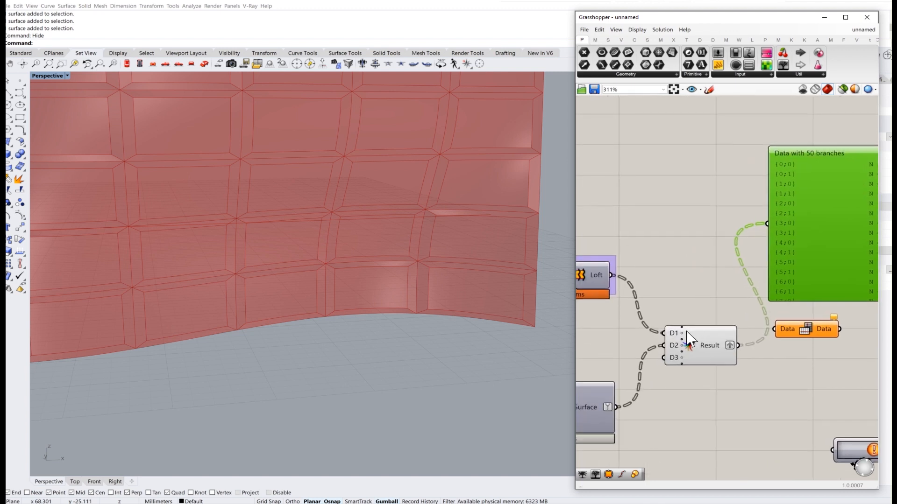
right_click(720, 350)
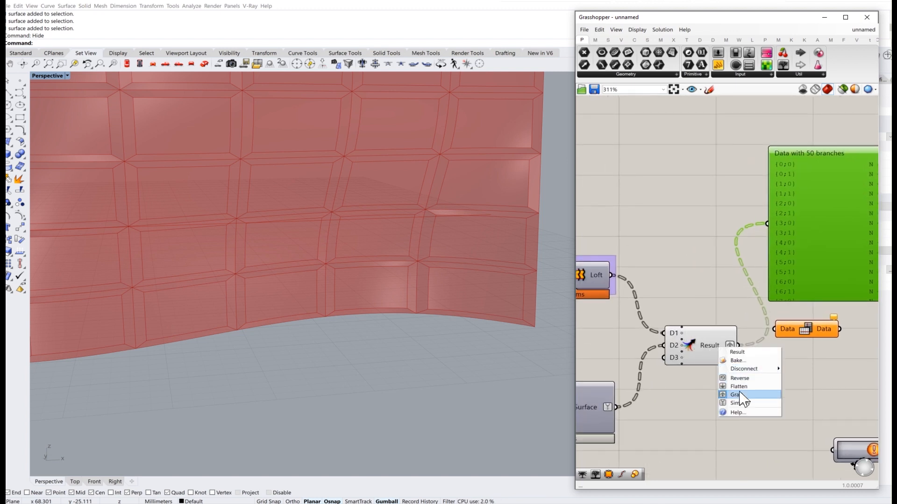
click(738, 397)
right_drag(733, 284, 645, 304)
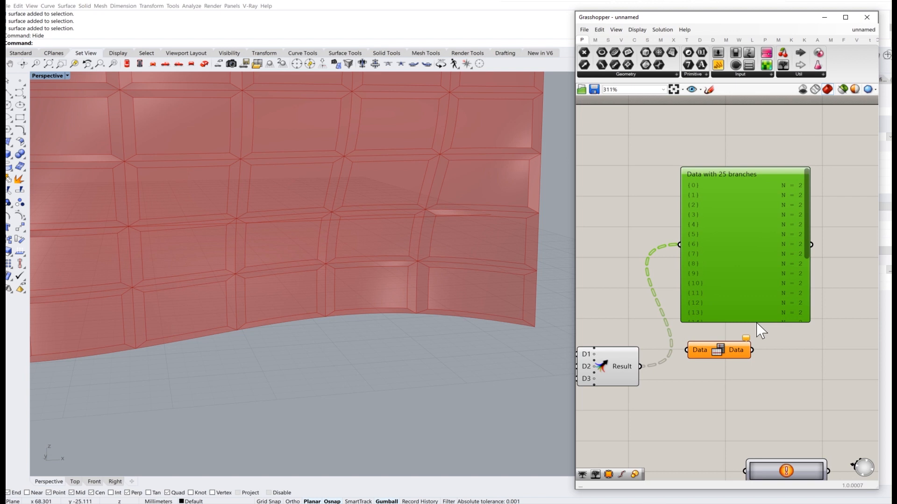
Step: Connect Merge's Result to the Flip Matrix input and align Flip Matrix beside Merge
click(756, 324)
scroll(727, 198, up, 3)
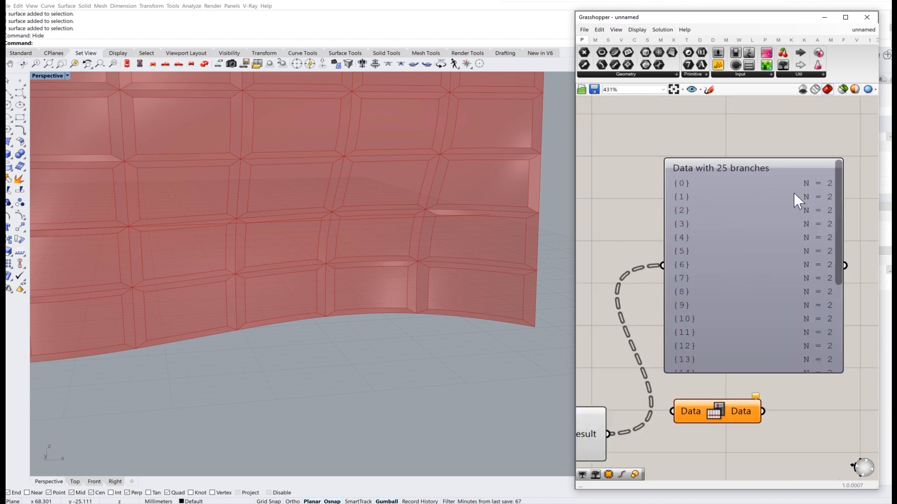
right_drag(764, 279, 761, 201)
drag(604, 355, 739, 352)
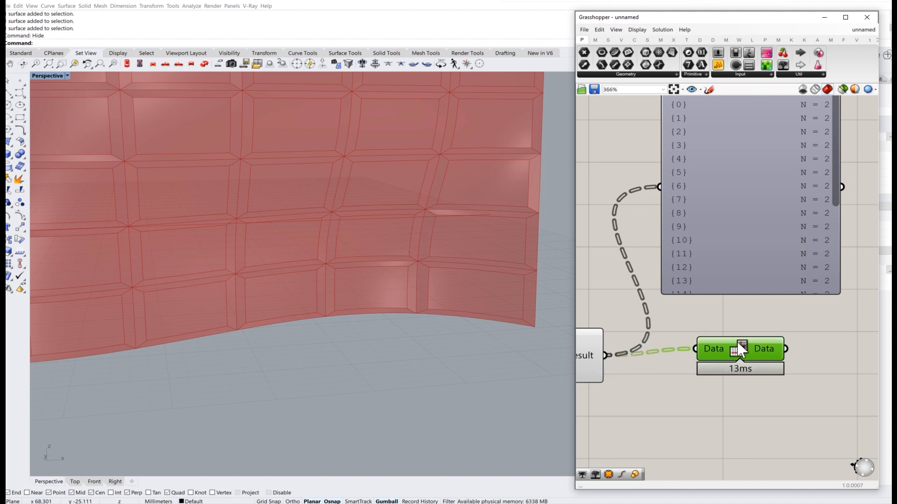
Step: Duplicate the Param Viewer, feed the copy from Flip Matrix's output and place it beside the component
scroll(671, 315, down, 3)
click(671, 270)
key(ctrl+c)
key(ctrl+v)
drag(670, 267, 824, 373)
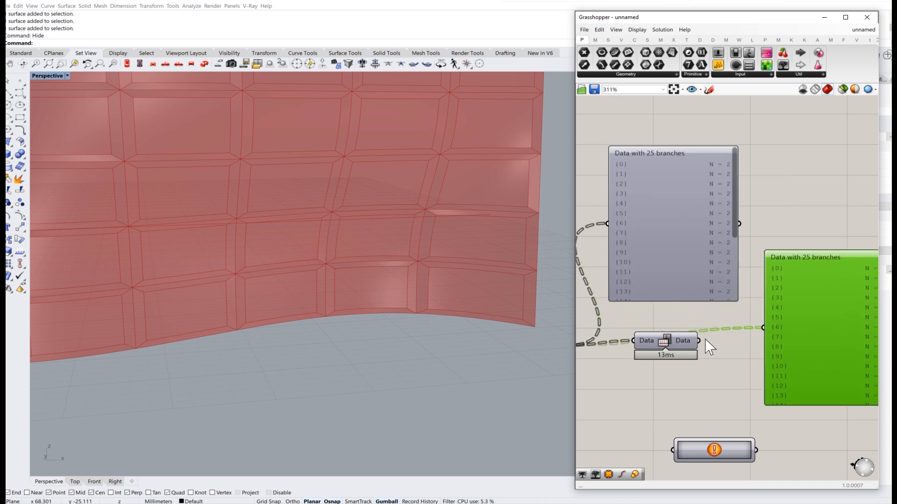
drag(774, 332, 767, 349)
scroll(749, 346, up, 4)
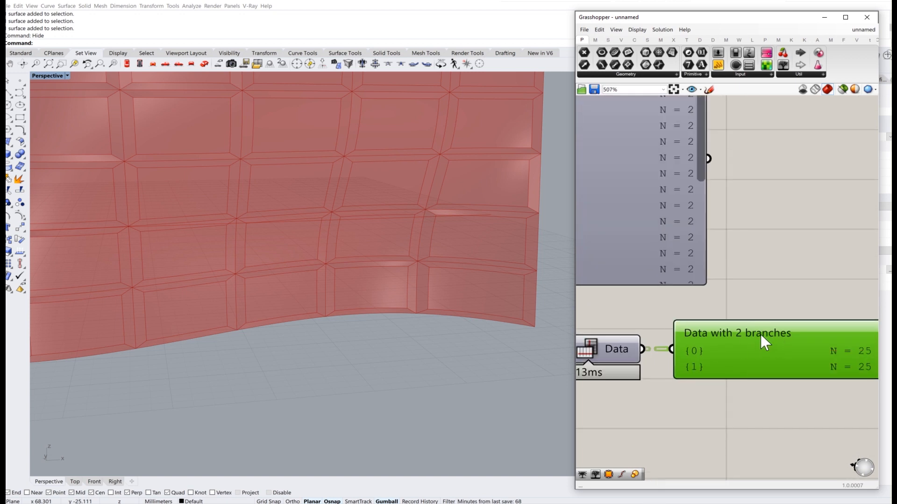
Step: Compare the branch lists in the Param Viewers before and after Flip Matrix
right_drag(760, 352, 698, 340)
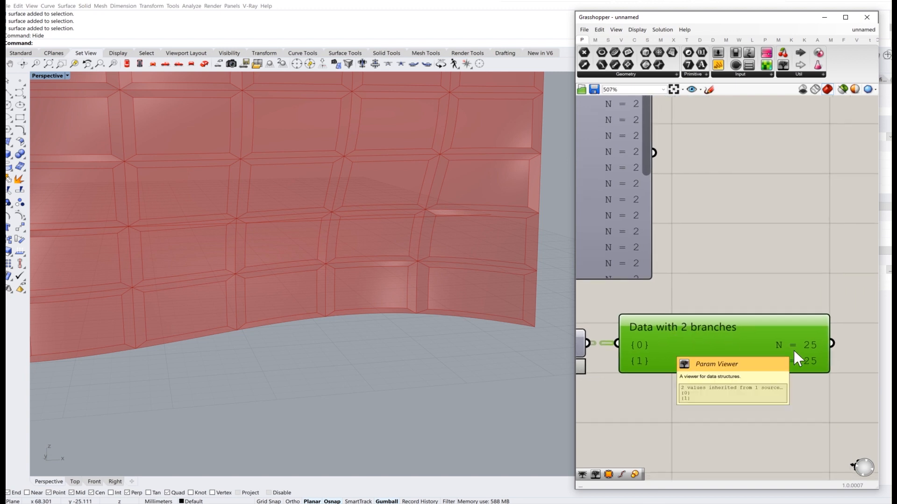
scroll(758, 318, down, 4)
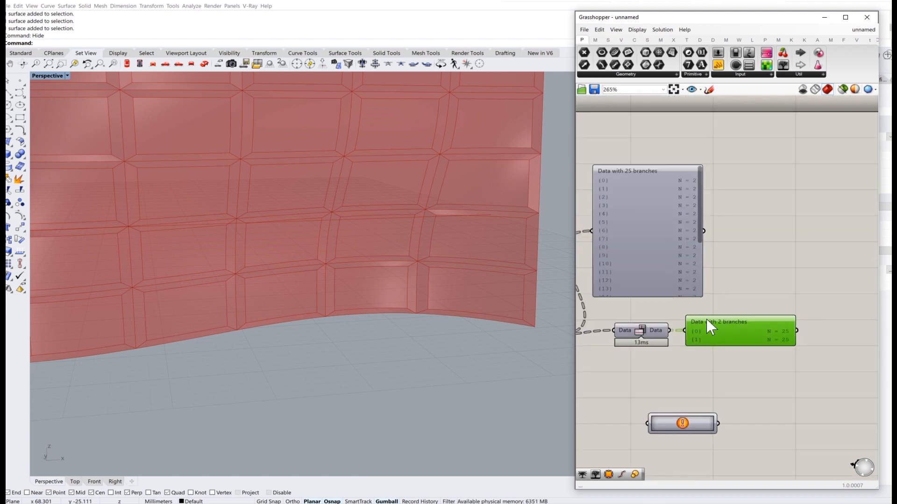
right_drag(676, 294, 731, 328)
scroll(731, 327, up, 2)
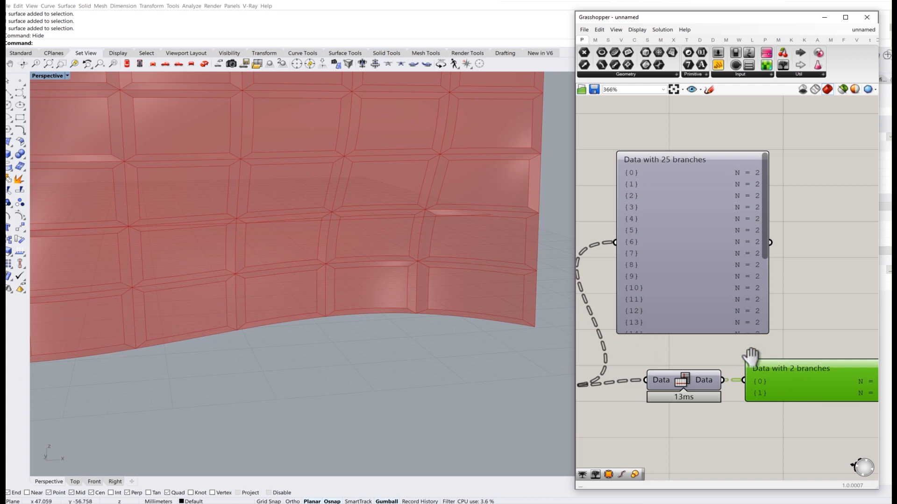
right_drag(751, 357, 654, 269)
scroll(686, 334, down, 3)
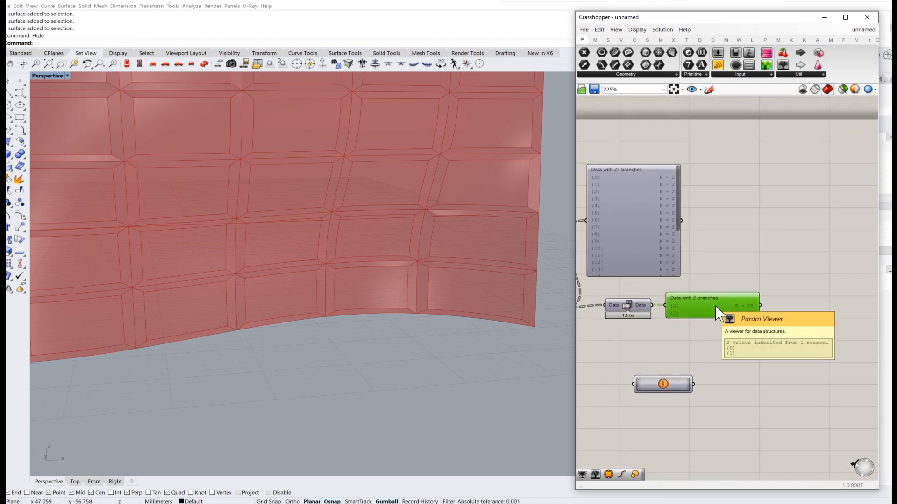
scroll(675, 308, up, 5)
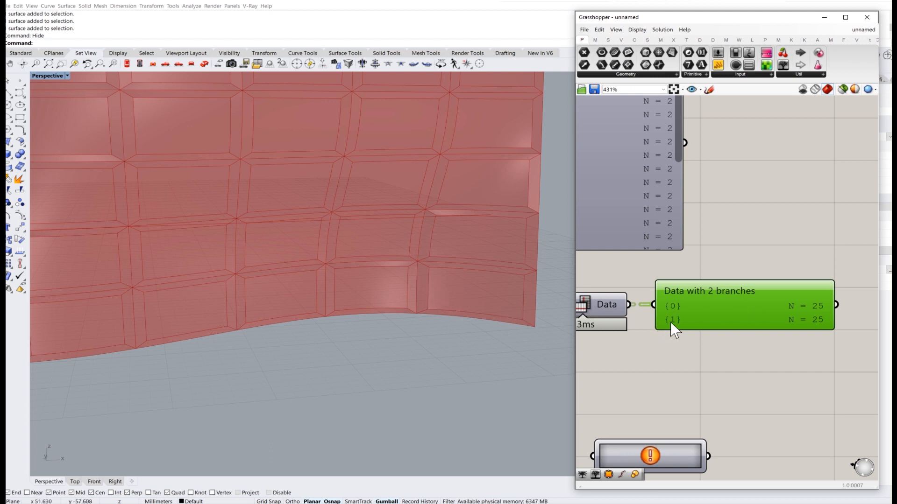
Step: Replace the Param Viewer after Flip Matrix with an Explode Tree component fed by Flip Matrix's Data output
key(Delete)
double_click(708, 312)
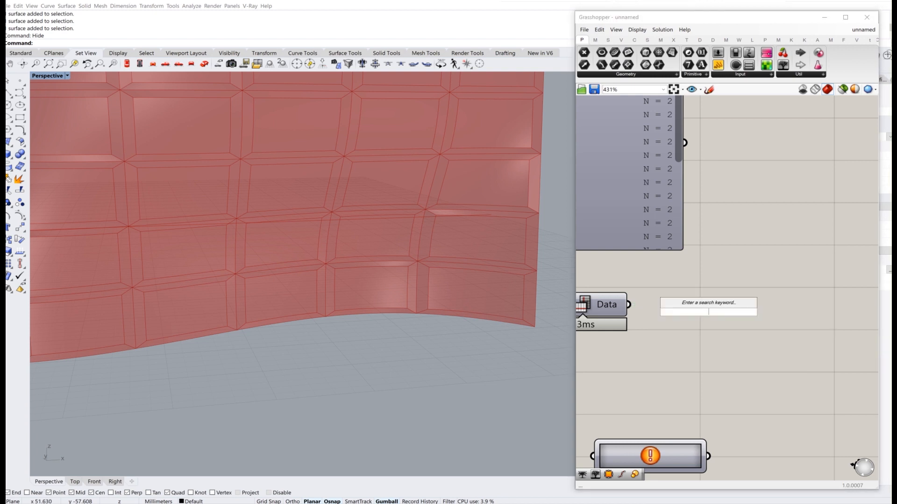
text(bang)
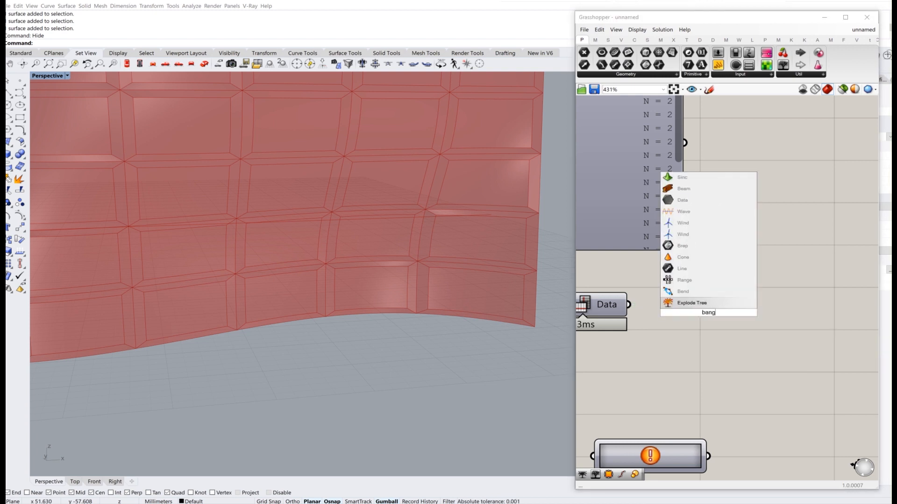
click(683, 303)
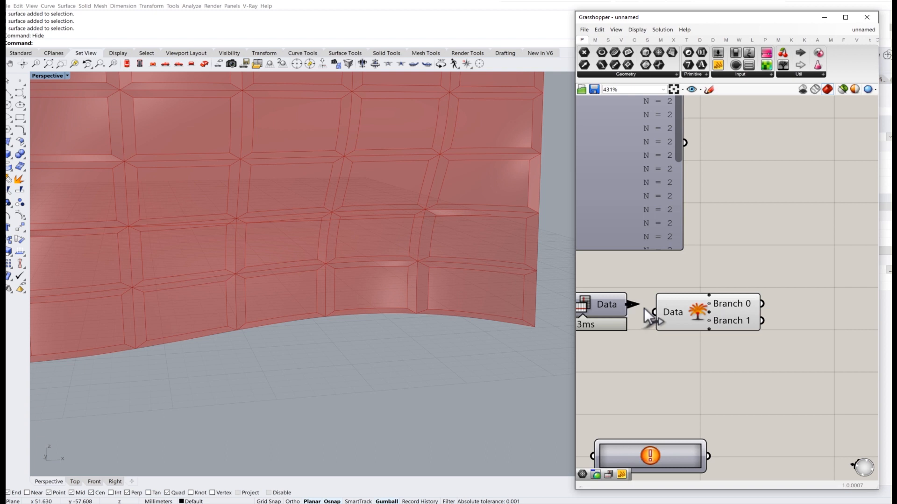
drag(643, 308, 654, 312)
click(683, 314)
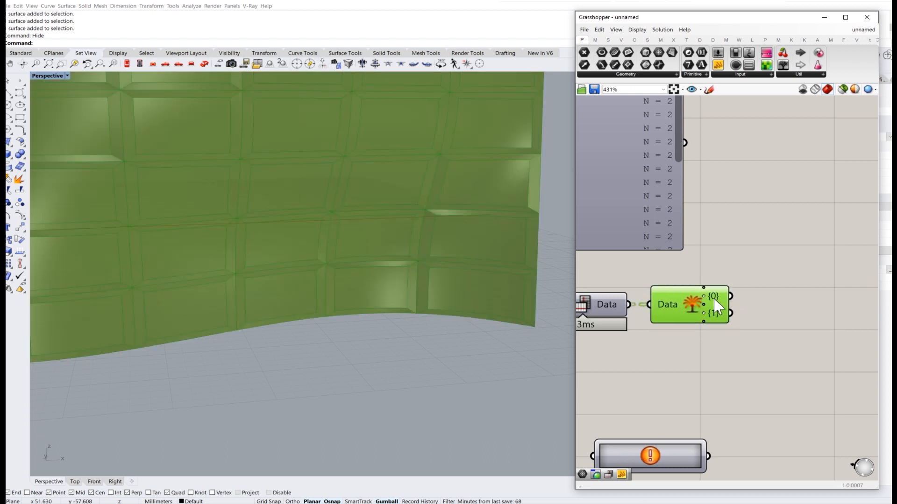
Step: Add a Custom Preview fed by Explode Tree's {0} output and turn off Explode Tree's own preview
double_click(798, 281)
text(custom pr)
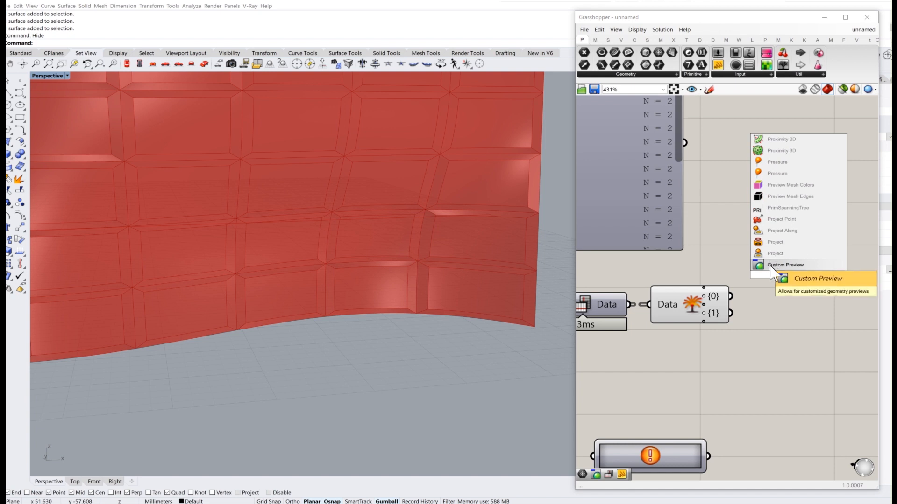
click(771, 265)
drag(731, 297, 758, 266)
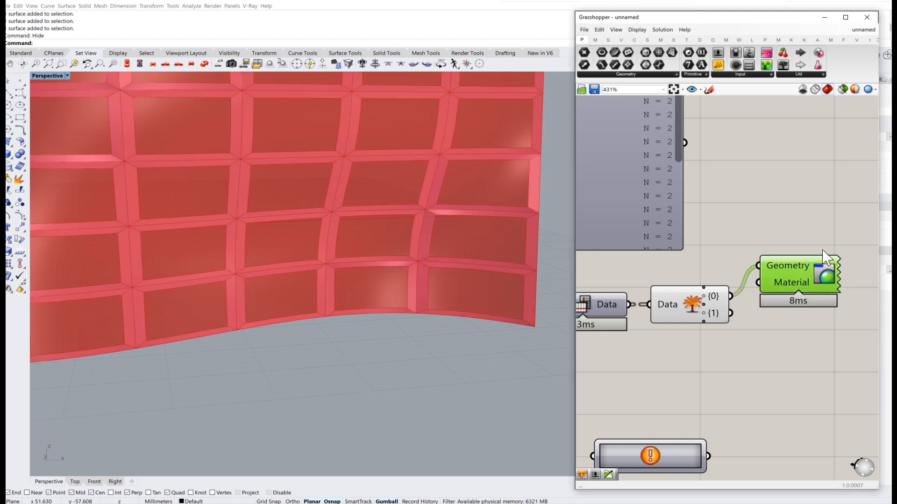
drag(823, 257, 841, 232)
middle_click(686, 304)
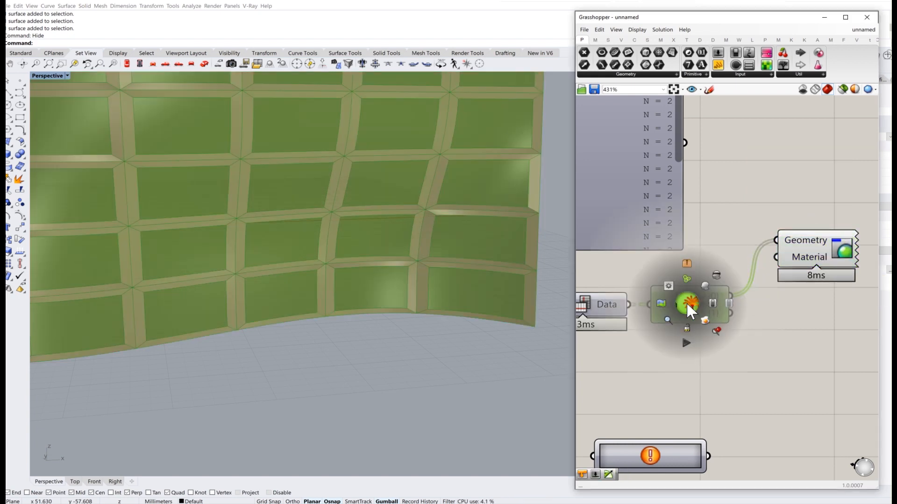
click(715, 276)
Step: Add a second Custom Preview below the first, with its Geometry fed by Explode Tree's {1} output
right_drag(714, 267, 761, 313)
scroll(793, 299, down, 1)
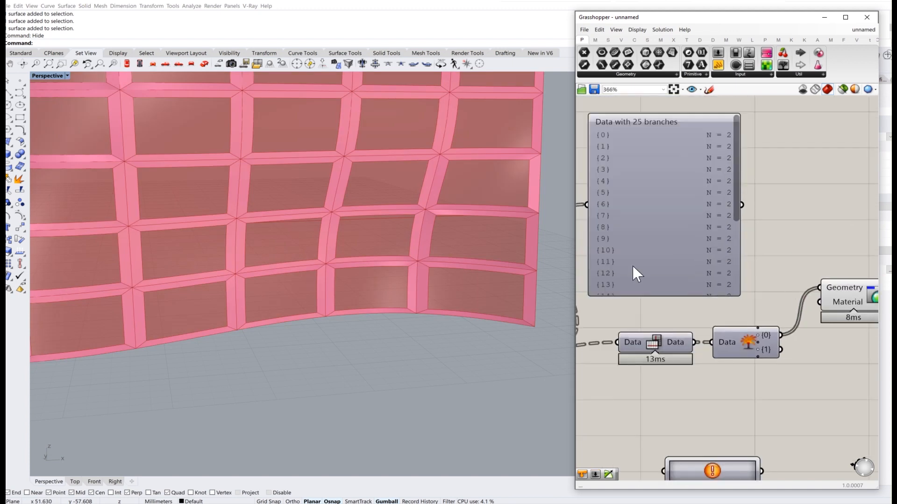
right_drag(787, 271, 694, 254)
double_click(762, 348)
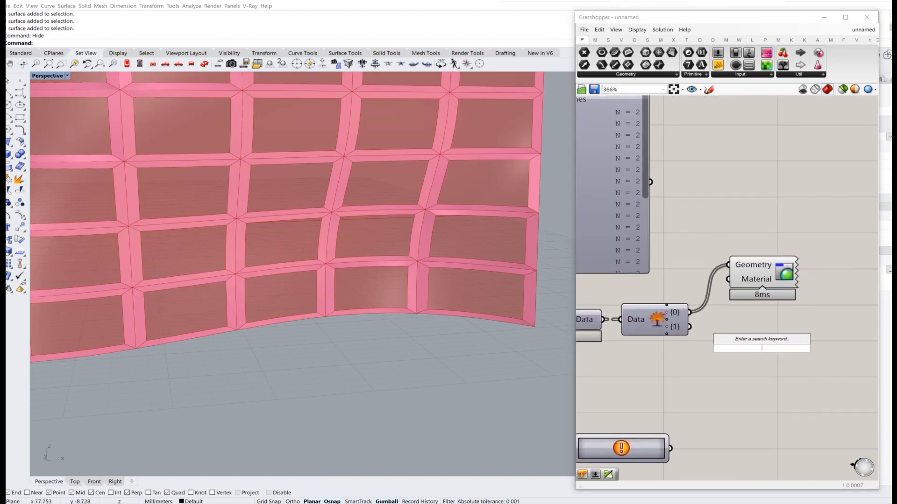
text(custom)
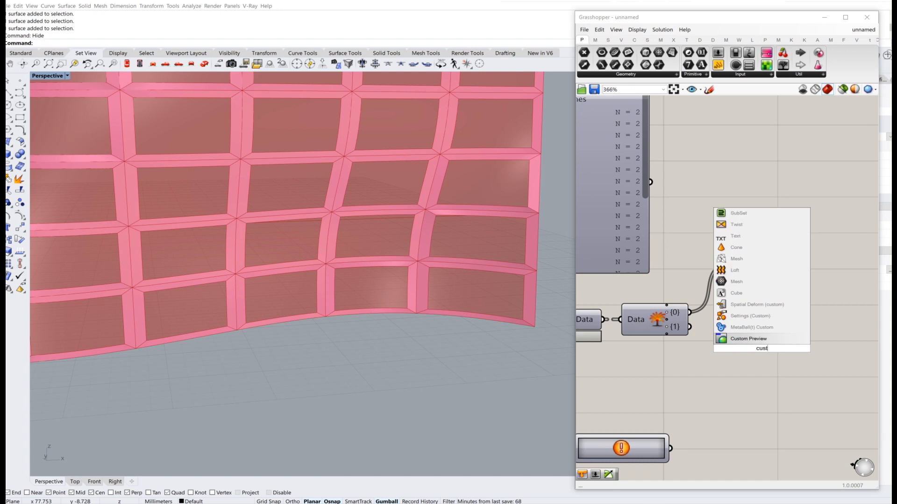
click(721, 338)
click(722, 337)
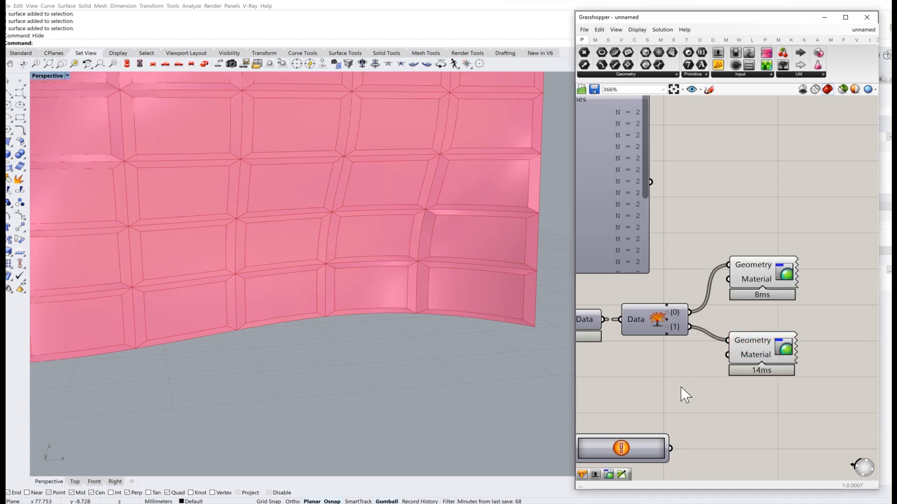
Step: Add a white Colour Swatch and connect it to the lower Custom Preview's Material input
double_click(681, 387)
text(swa)
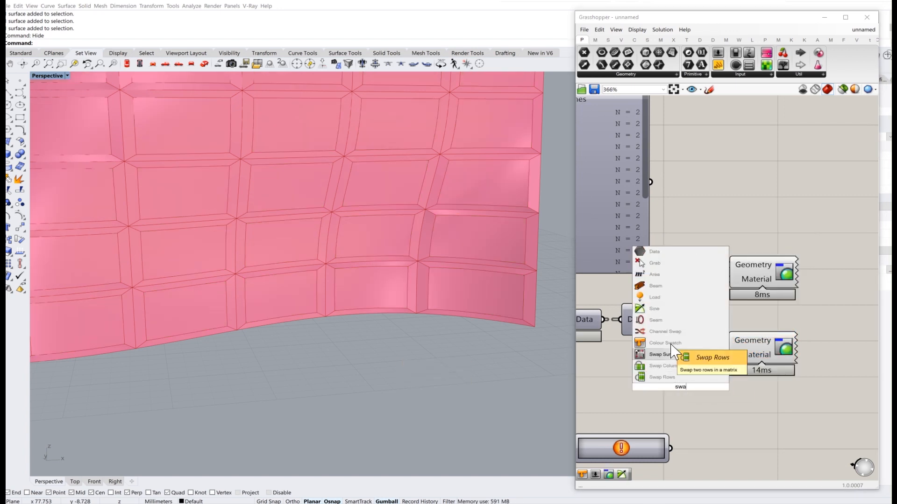
click(668, 343)
drag(729, 387, 727, 358)
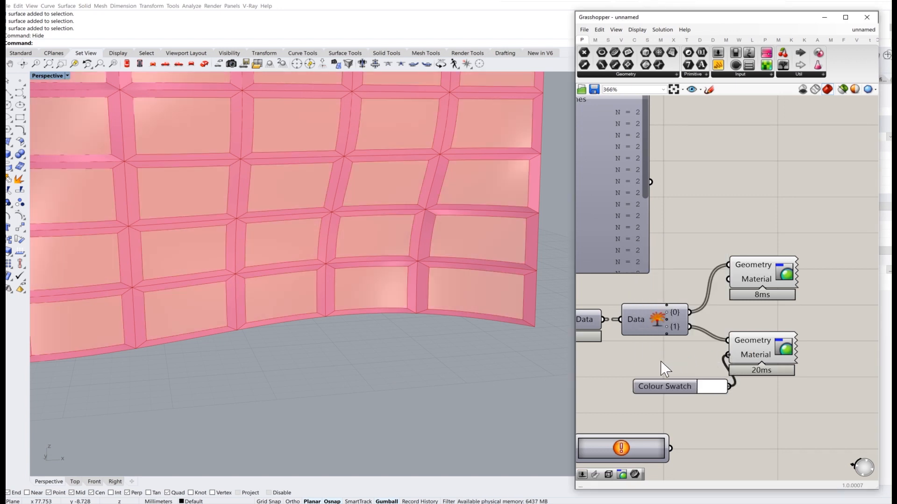
Step: Turn off the viewport preview of the Merge component
scroll(753, 328, down, 2)
scroll(754, 323, down, 5)
drag(667, 396, 656, 306)
drag(699, 377, 671, 314)
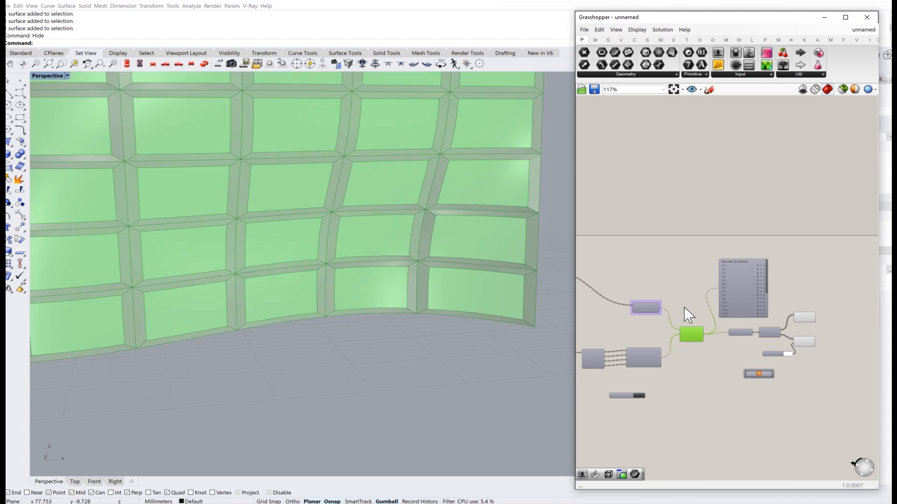
middle_click(683, 307)
click(708, 277)
click(690, 276)
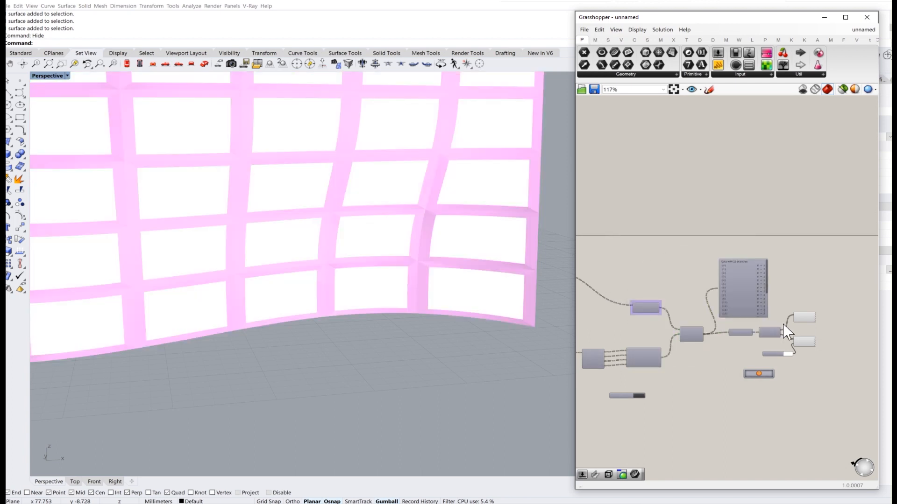
Step: Shift Flip Matrix slightly toward Merge and delete the Param Viewer above it
scroll(783, 325, up, 4)
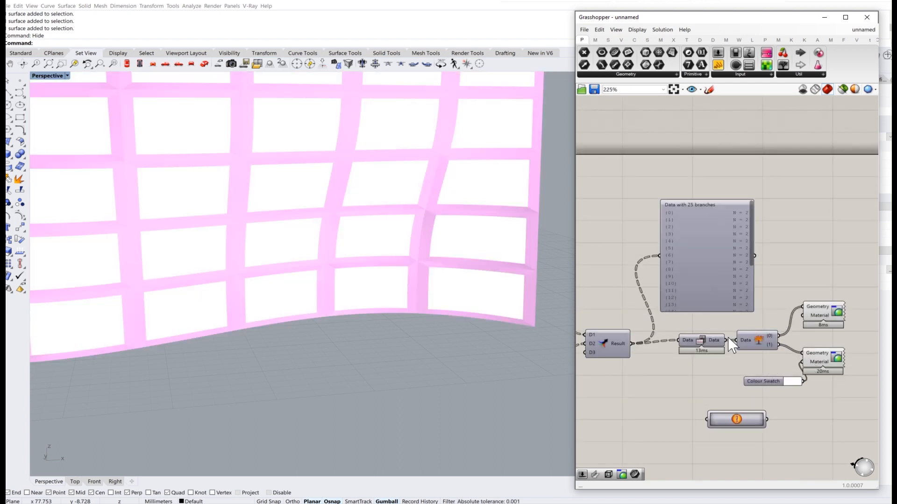
drag(701, 337, 695, 341)
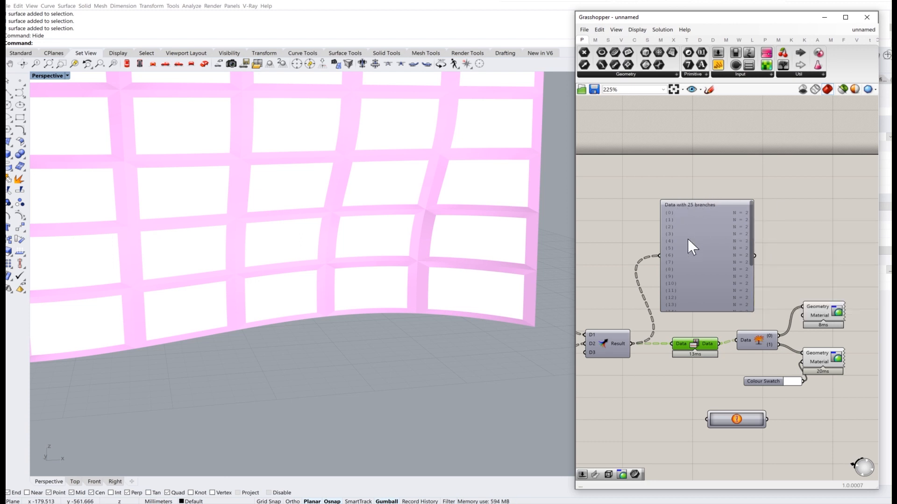
click(707, 229)
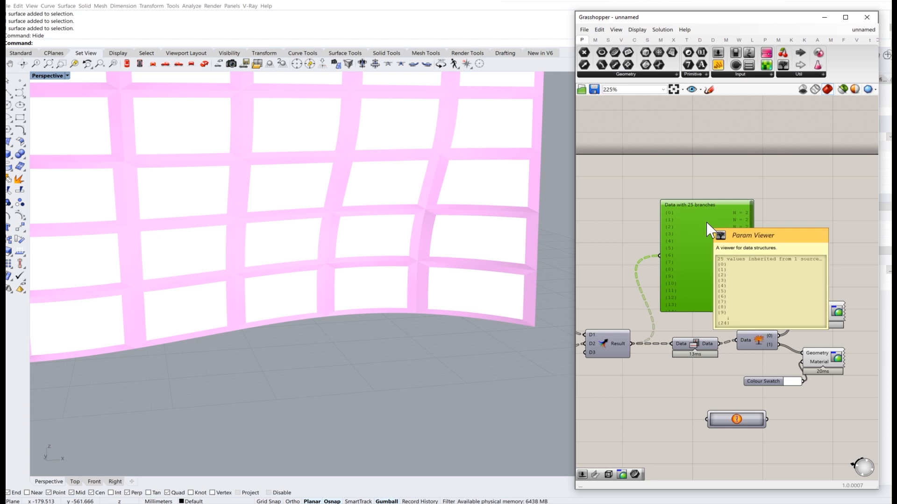
key(Delete)
right_drag(794, 339, 785, 267)
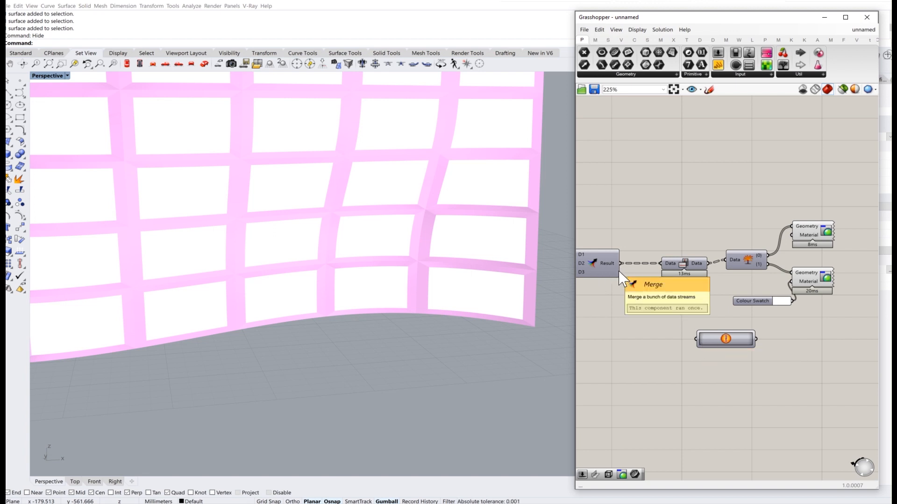
Step: Widen the Path Mapper component below the Colour Swatch
mouse_move(618, 278)
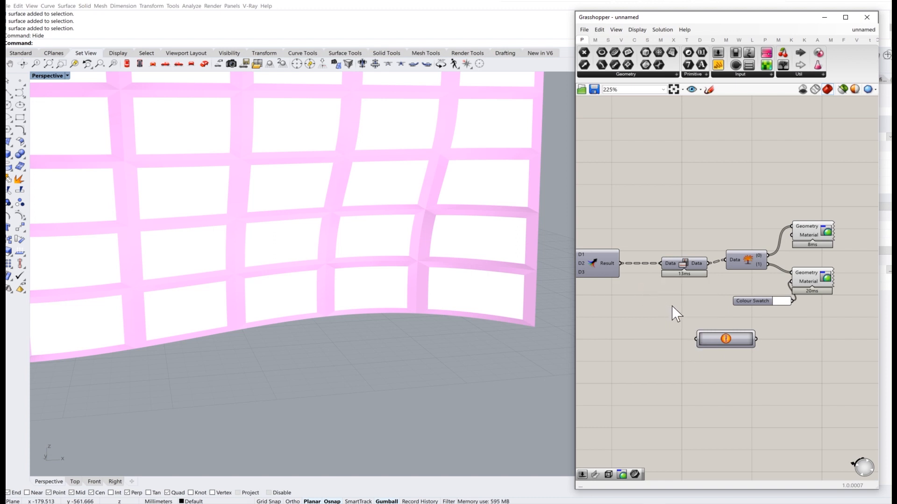
scroll(752, 343, up, 2)
drag(757, 339, 823, 340)
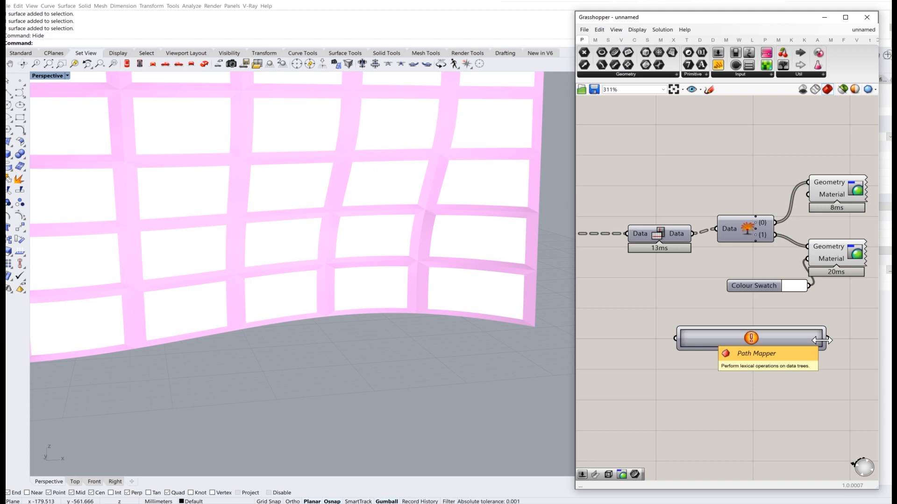
click(764, 339)
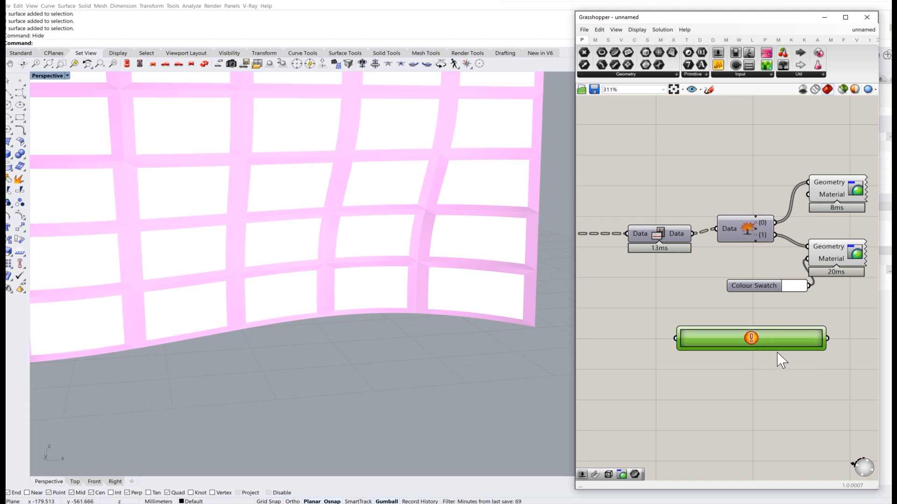
scroll(714, 339, up, 4)
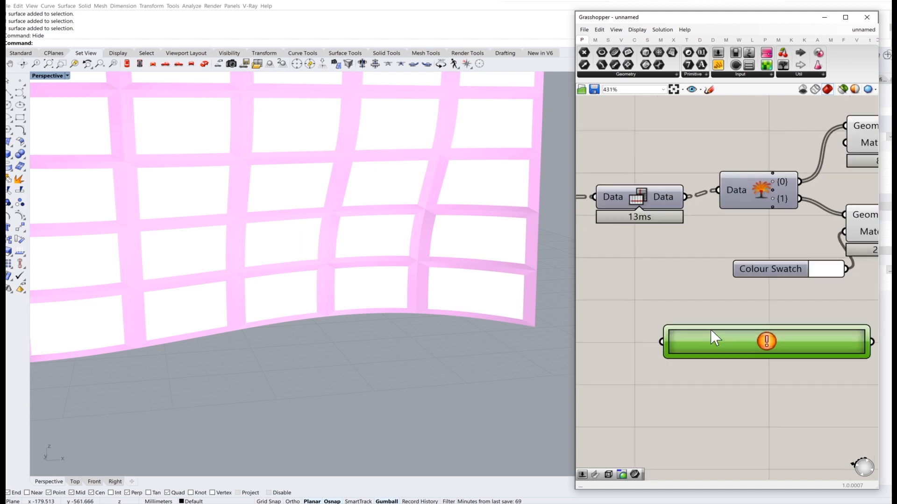
right_drag(670, 331, 685, 323)
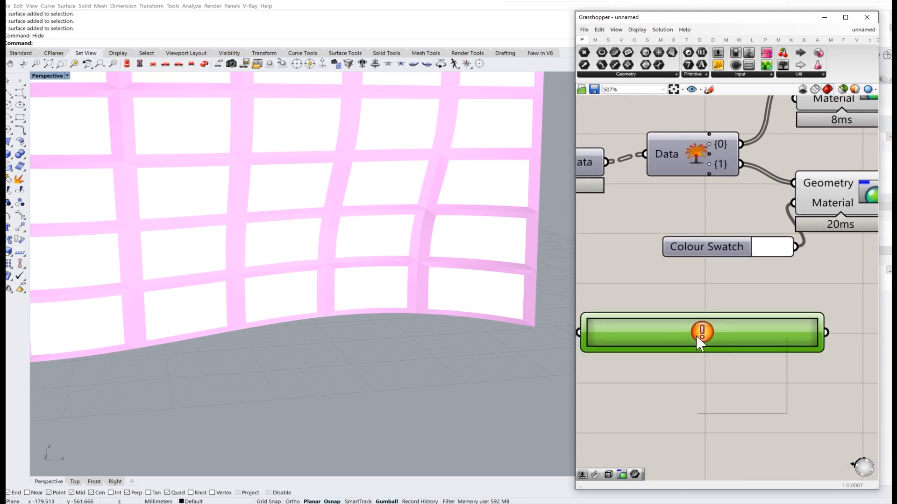
Step: Open the Path Mapper's mapping editor to view its Source and Target fields and the available constants, and cancel it
right_click(697, 336)
click(710, 342)
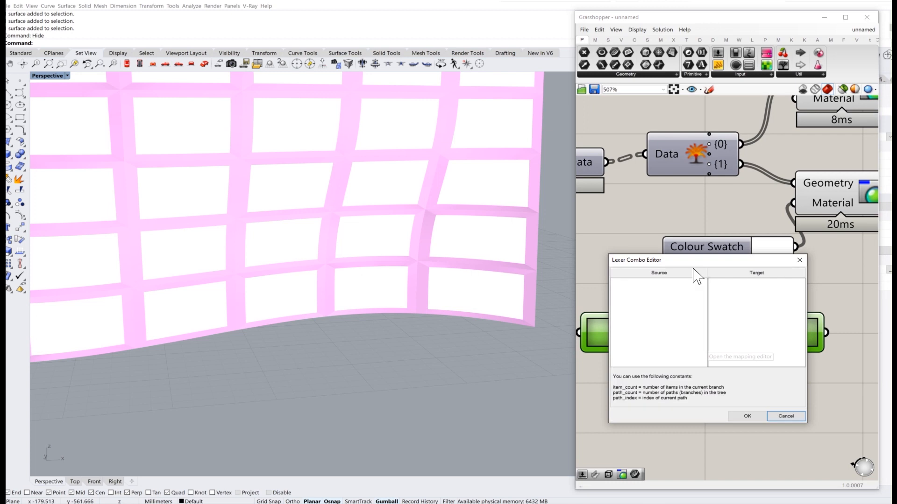
drag(700, 267, 672, 123)
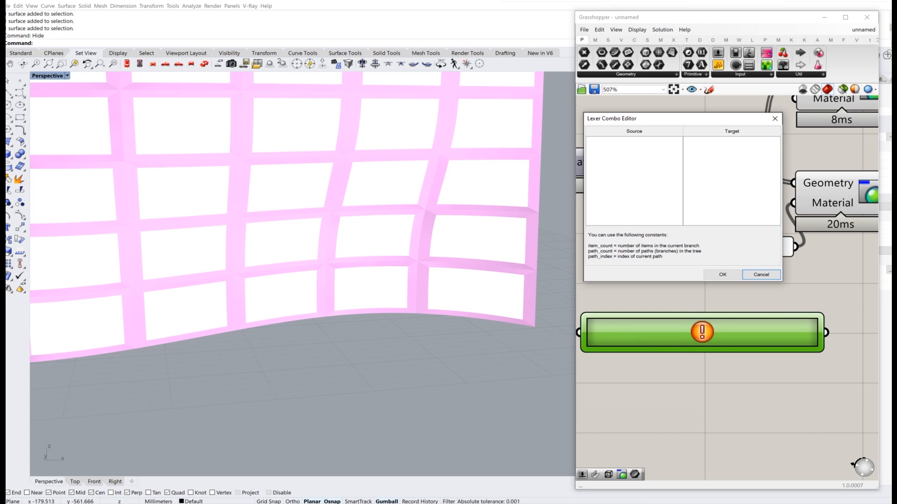
click(761, 274)
Step: Examine the Flip Matrix component and the predefined mapping options of the unconnected Path Mapper
right_drag(693, 199, 528, 223)
scroll(767, 200, down, 3)
right_drag(726, 202, 814, 202)
scroll(626, 195, up, 1)
drag(637, 195, 632, 190)
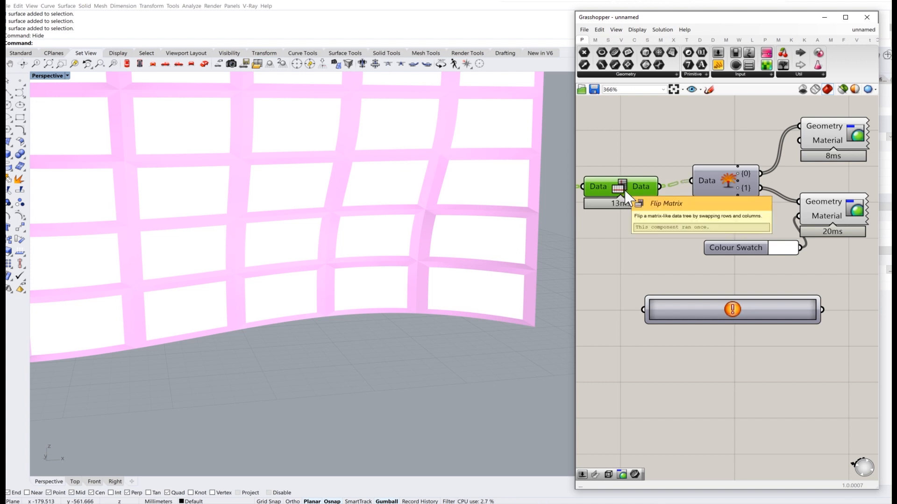
click(671, 279)
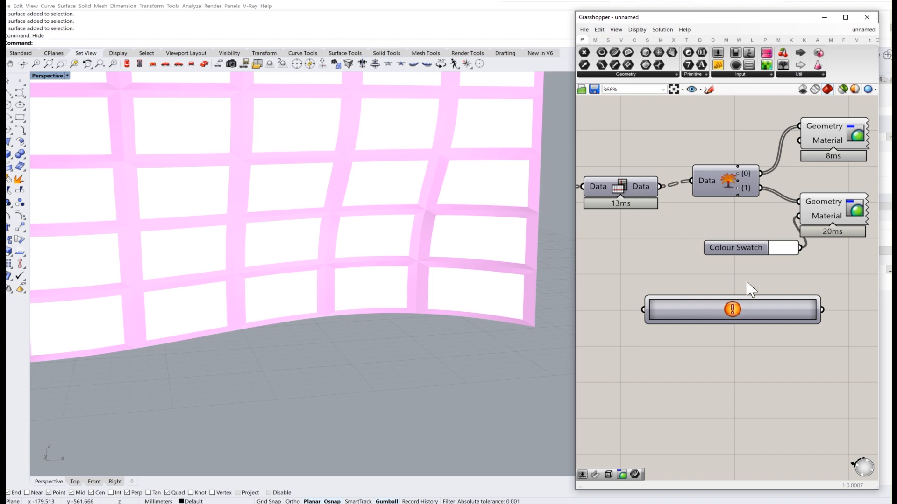
click(728, 311)
right_click(727, 310)
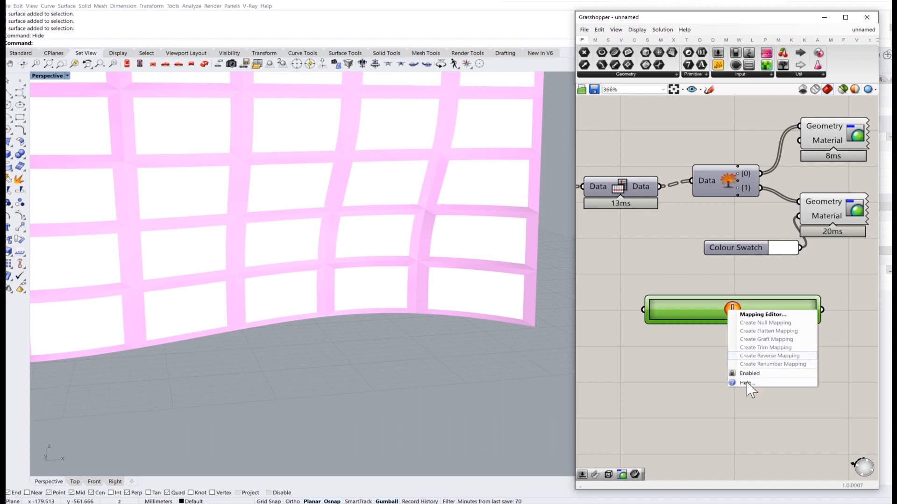
click(680, 337)
scroll(655, 296, down, 3)
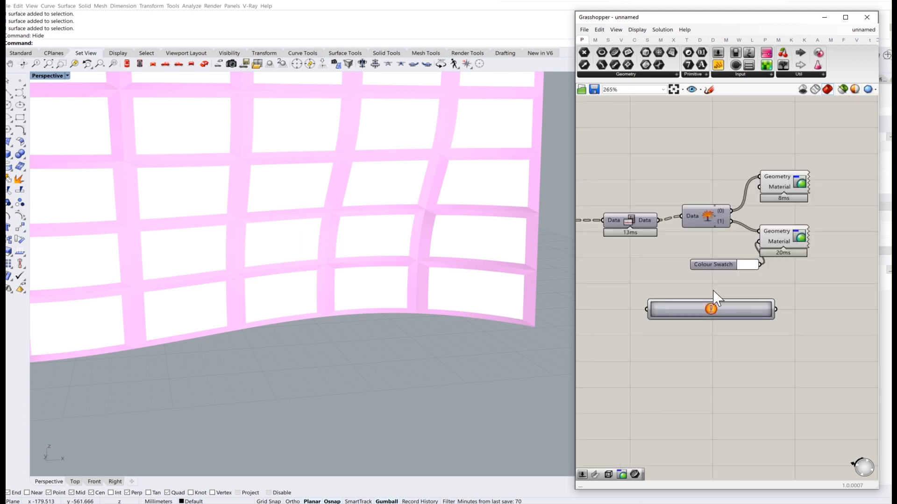
Step: Connect Merge's Result output to the Path Mapper and create a renumber mapping
right_drag(712, 290, 824, 286)
drag(768, 301, 765, 299)
right_click(795, 303)
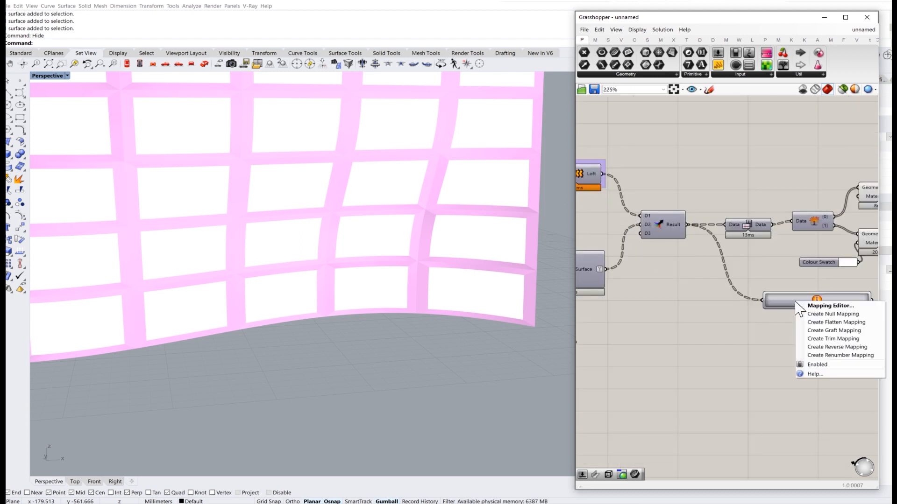
click(829, 356)
Step: Review the renumber mapping's source and target expressions in the mapping editor and cancel it
right_drag(775, 299, 711, 276)
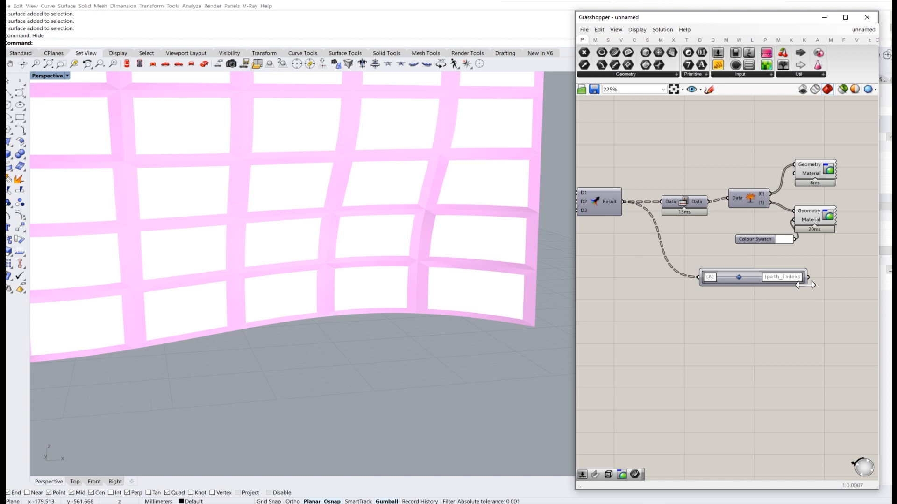
double_click(749, 280)
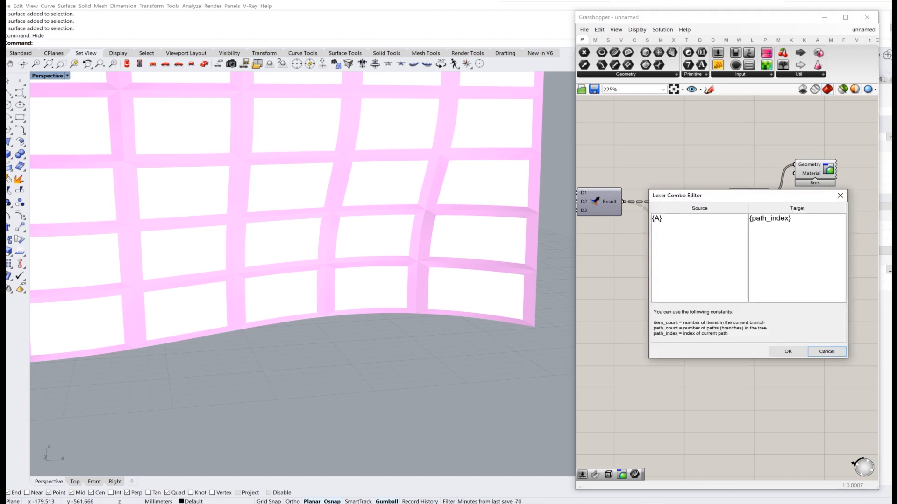
click(824, 354)
Step: Replace the Path Mapper's rule with a reverse mapping and examine its target expression in the mapping editor, closing it without edits
right_click(754, 277)
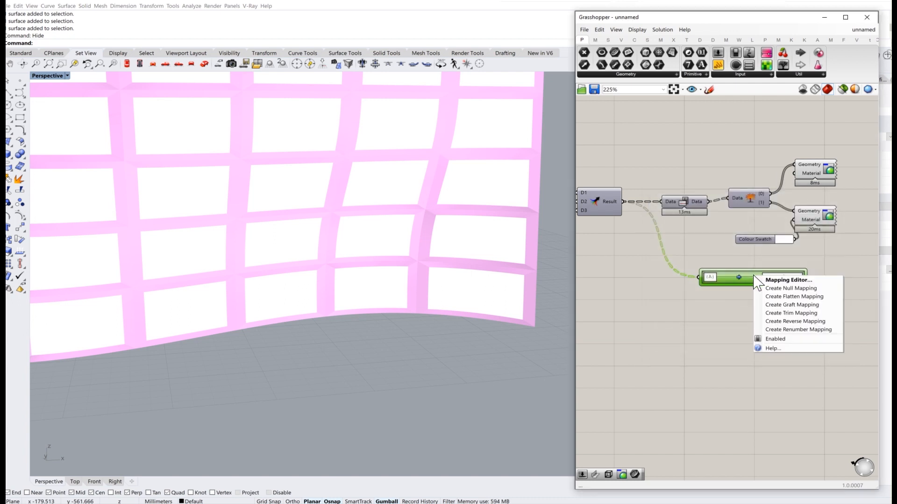
click(812, 322)
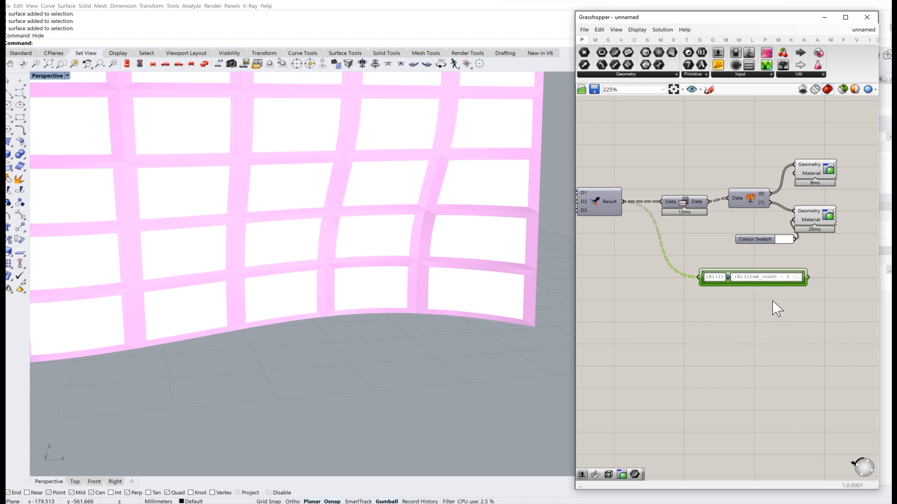
double_click(757, 280)
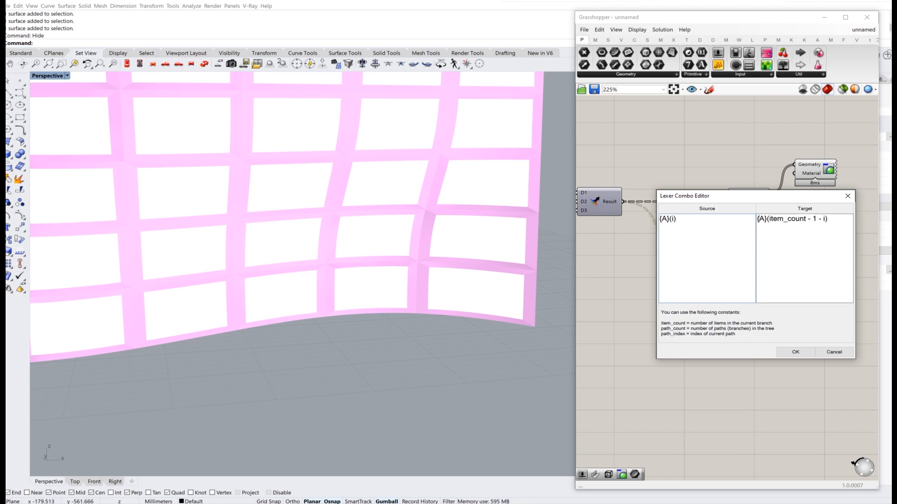
drag(770, 219, 817, 219)
drag(787, 197, 712, 295)
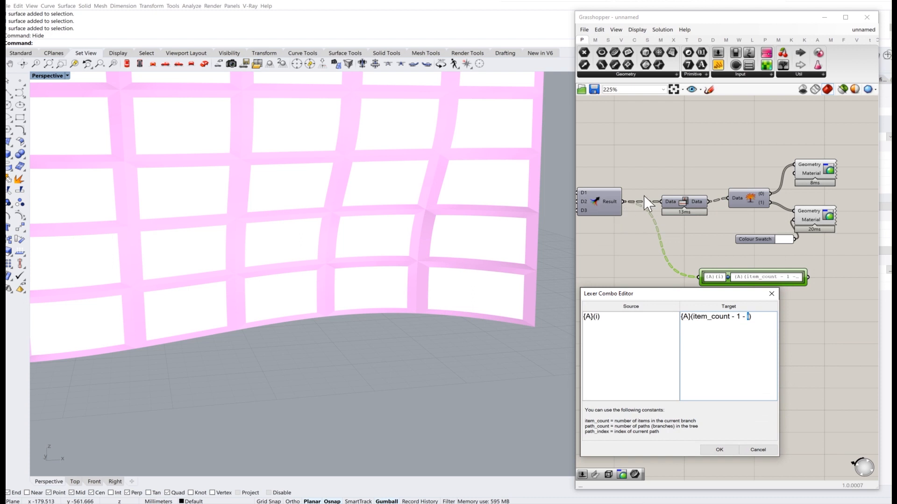
click(771, 294)
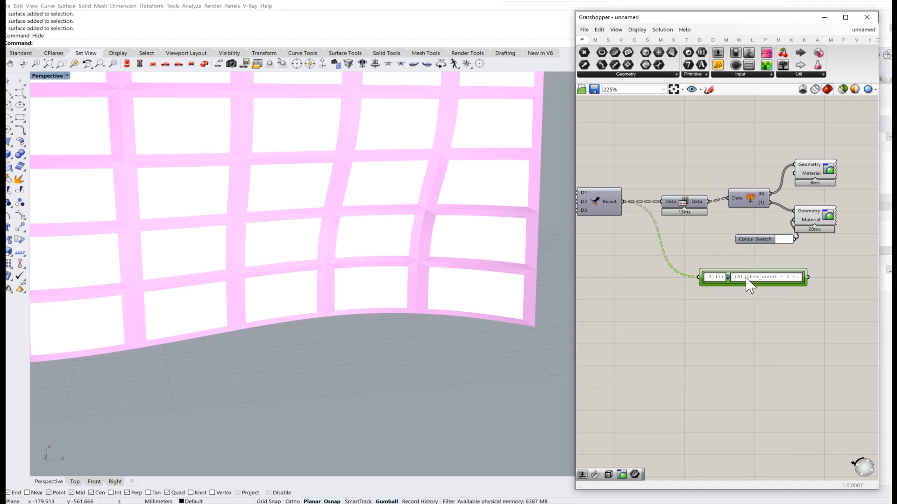
Step: Delete the Path Mapper component connected to Merge
mouse_move(701, 258)
mouse_down()
mouse_move(769, 321)
mouse_move(702, 264)
mouse_up()
key(Delete)
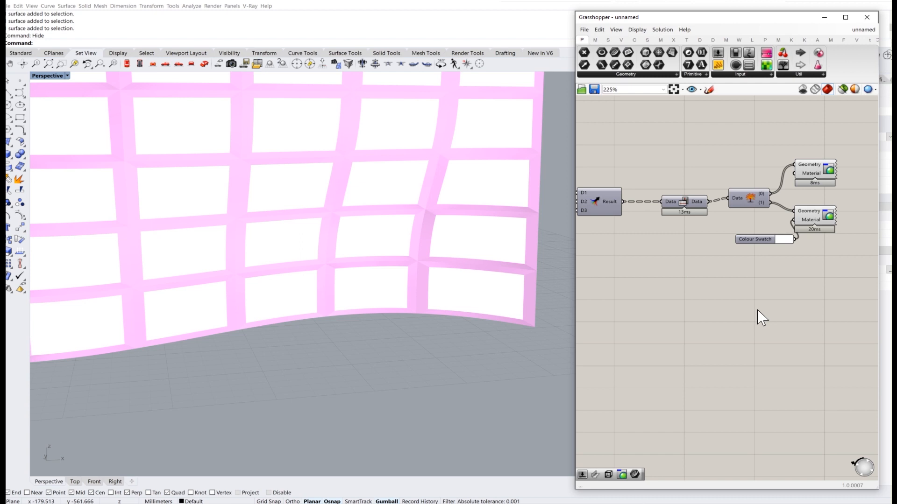
Step: Review the definition from the panel surfaces through Merge and Flip Matrix, and inspect the coloured panel wall from an angled perspective view
scroll(759, 285, down, 4)
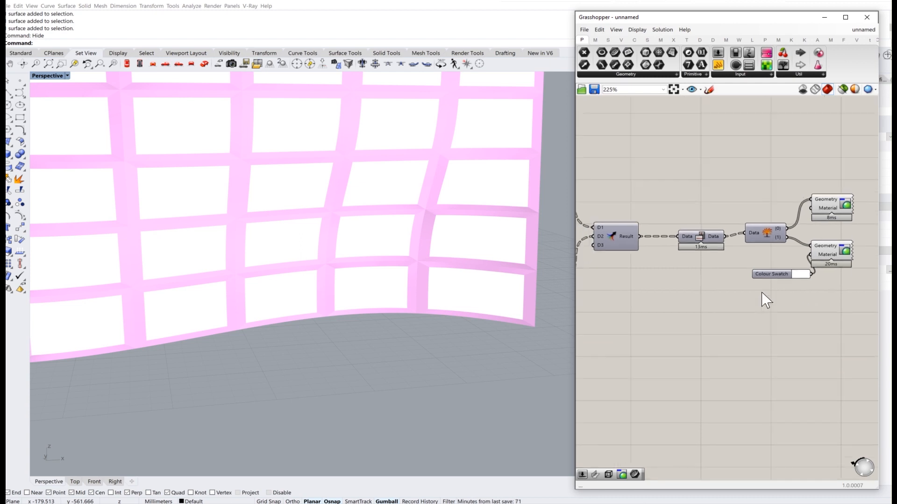
scroll(682, 217, down, 3)
right_drag(677, 248, 762, 268)
scroll(758, 285, up, 3)
drag(762, 302, 693, 258)
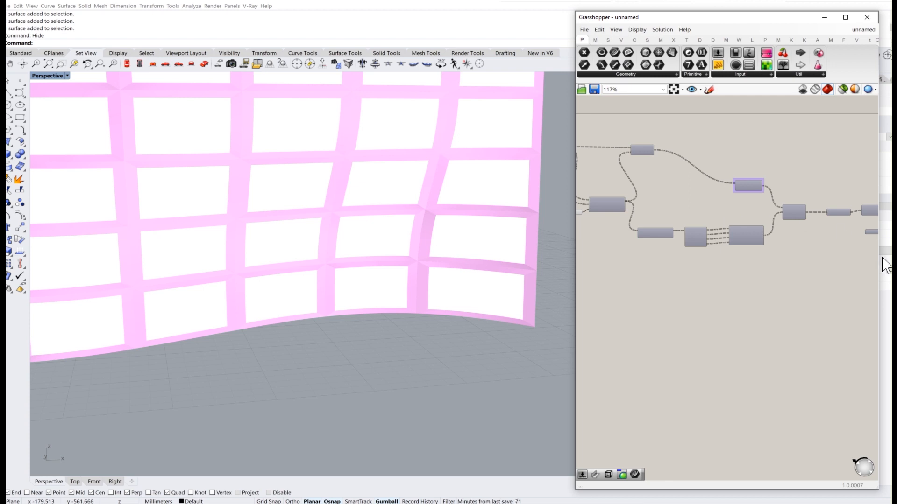
scroll(364, 222, down, 3)
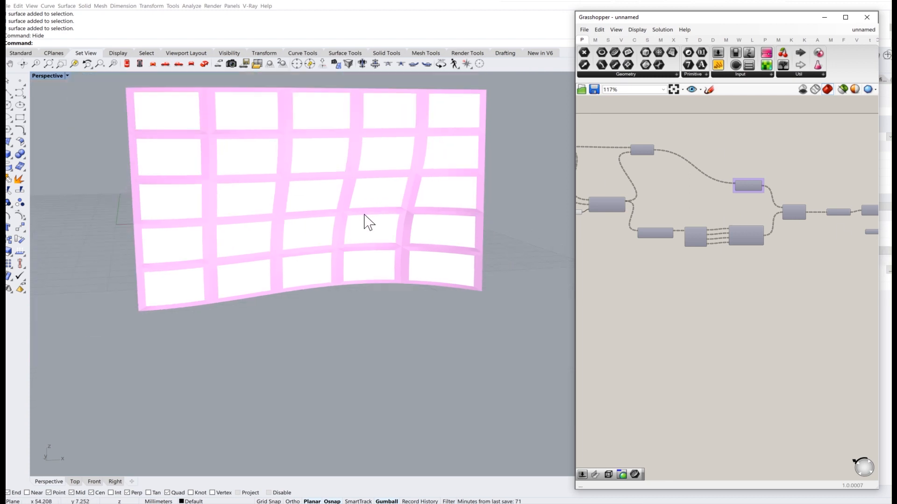
scroll(365, 214, down, 4)
right_drag(367, 206, 375, 218)
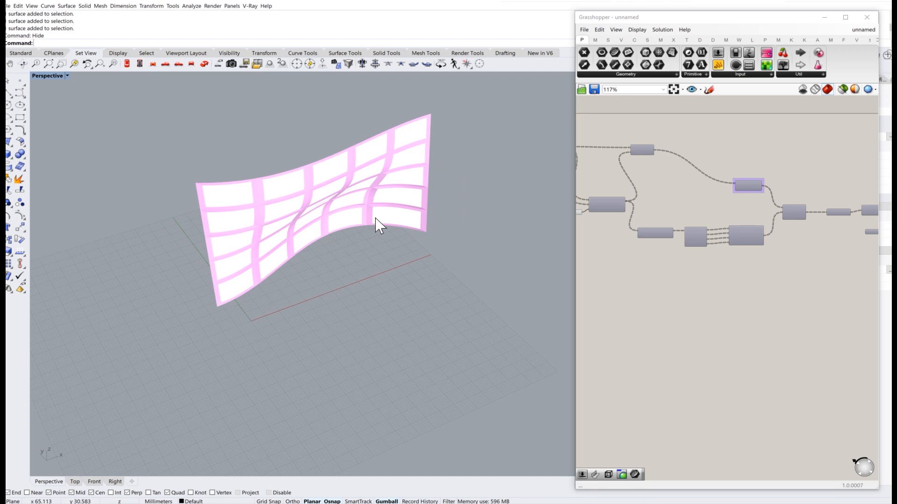